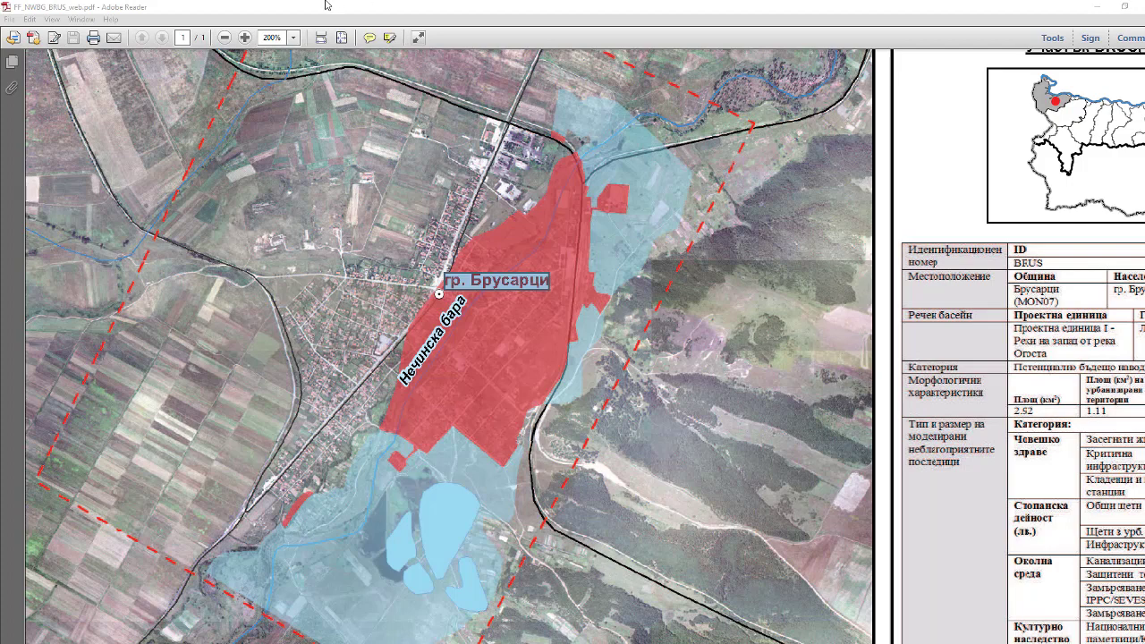
Step: Open the FF_NWBG_BRUS_web PDF page in Photoshop cropped to the Media Box
{"action": "left_click_drag", "start_coordinate": [592, 168], "coordinate": [446, 265]}
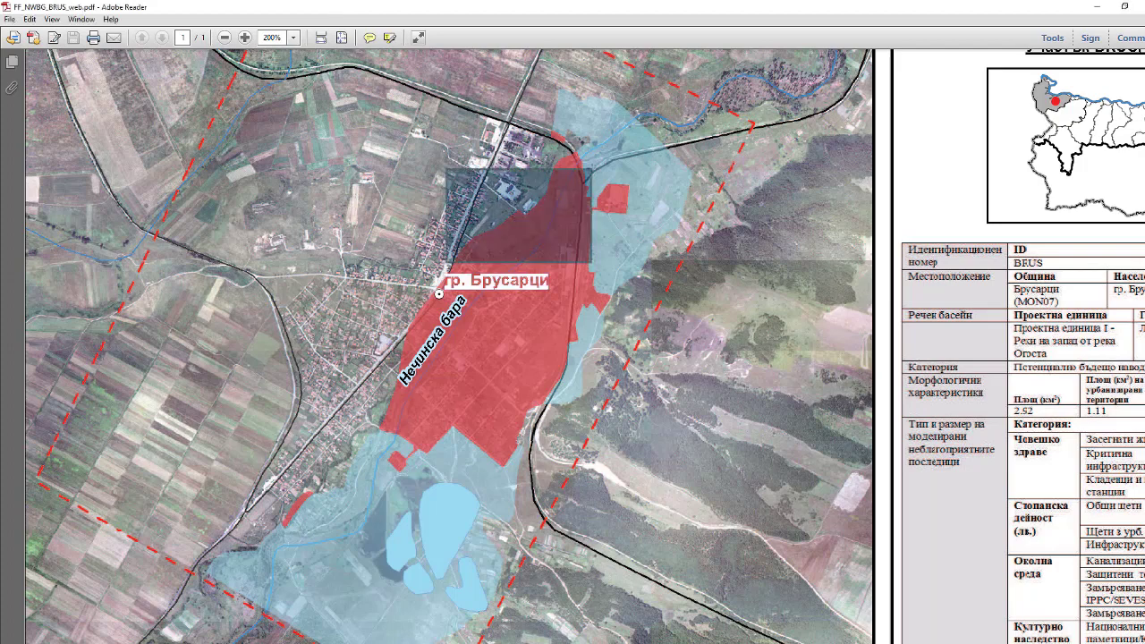
{"action": "left_click", "coordinate": [528, 211]}
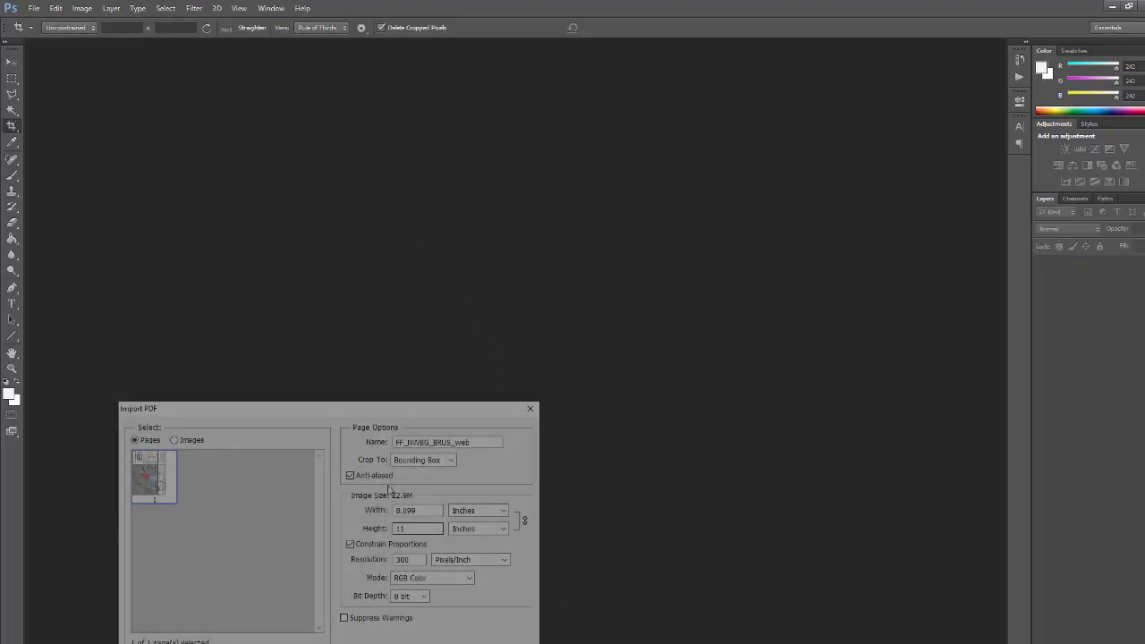
{"action": "left_click", "coordinate": [423, 459]}
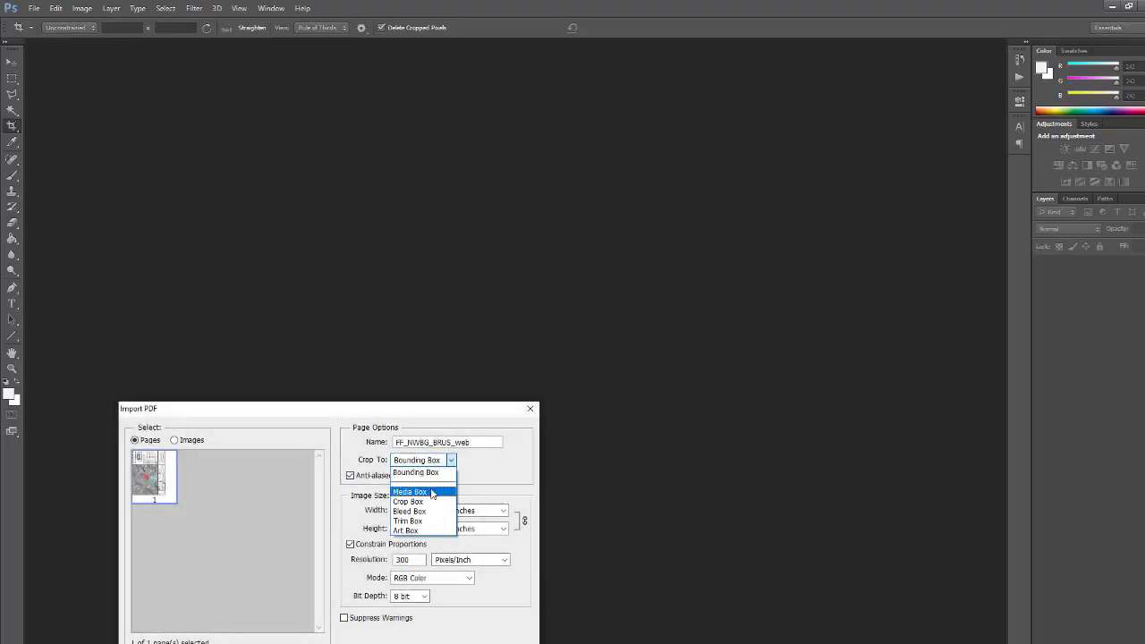
{"action": "left_click", "coordinate": [431, 492]}
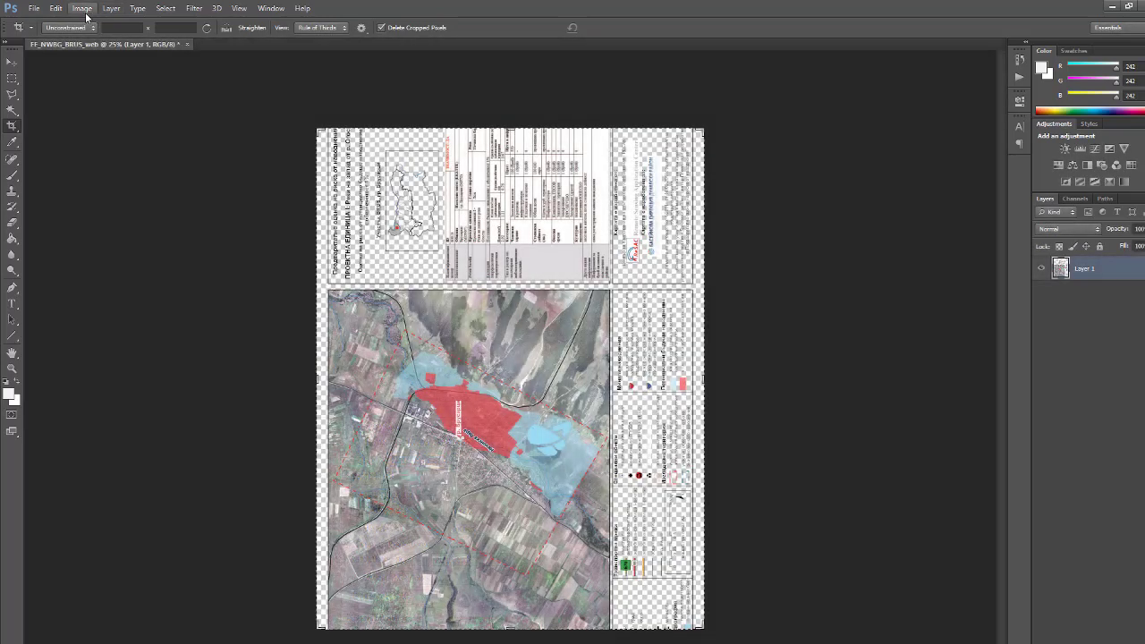
{"action": "left_click", "coordinate": [82, 9]}
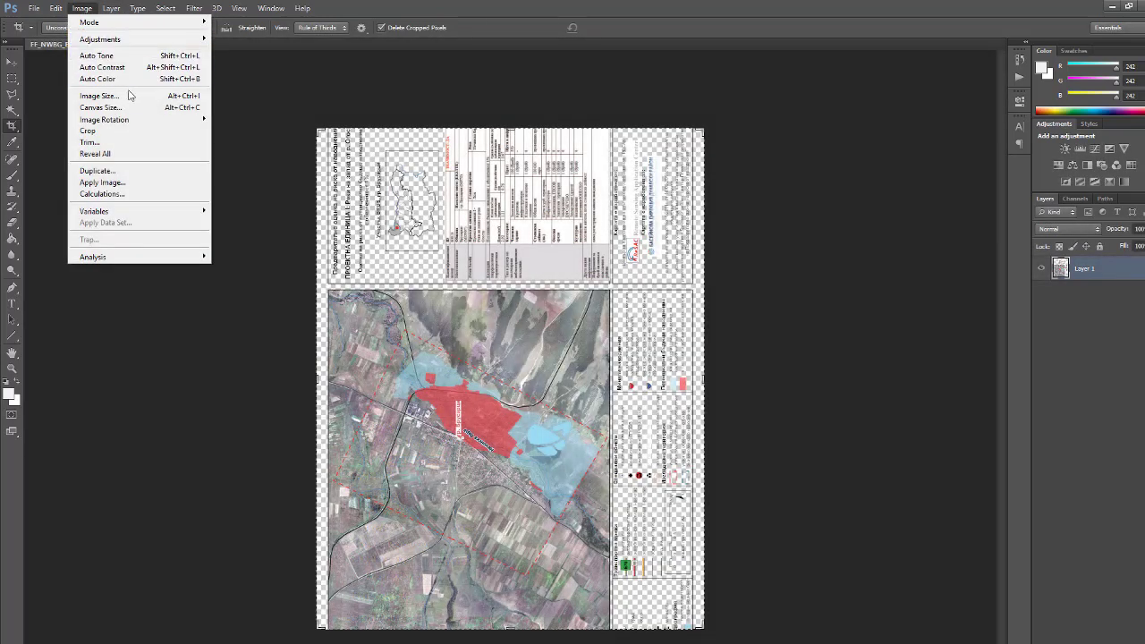
{"action": "mouse_move", "coordinate": [135, 124]}
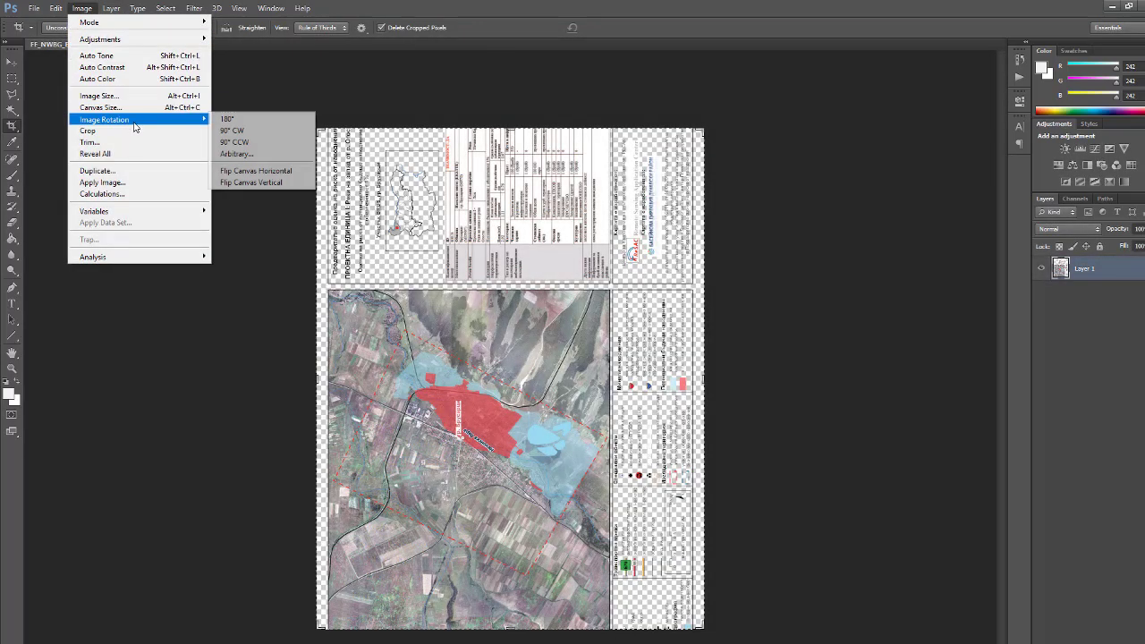
Step: Rotate the page 90° clockwise and pull the crop's bottom edge above the legend
{"action": "left_click", "coordinate": [265, 130]}
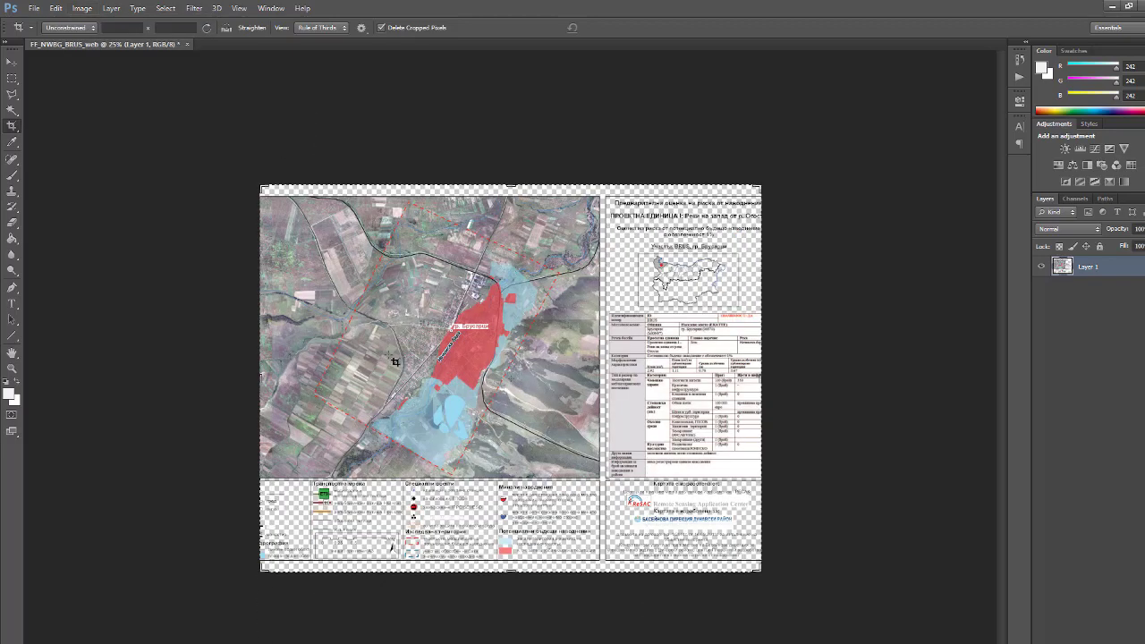
{"action": "key", "text": "alt"}
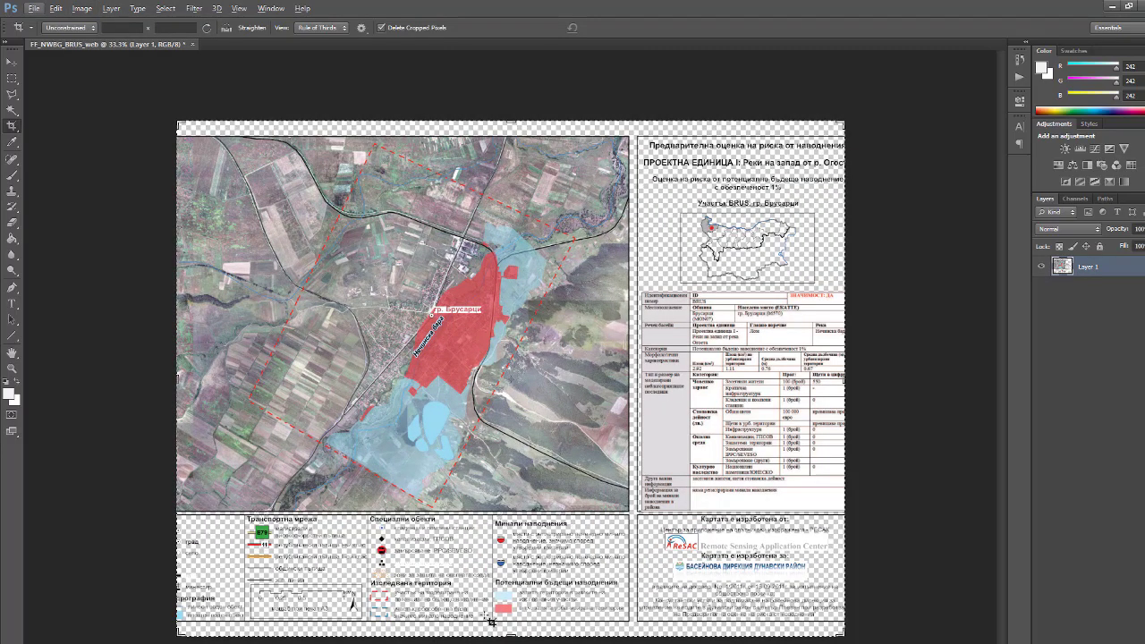
{"action": "left_click_drag", "start_coordinate": [469, 638], "coordinate": [483, 572]}
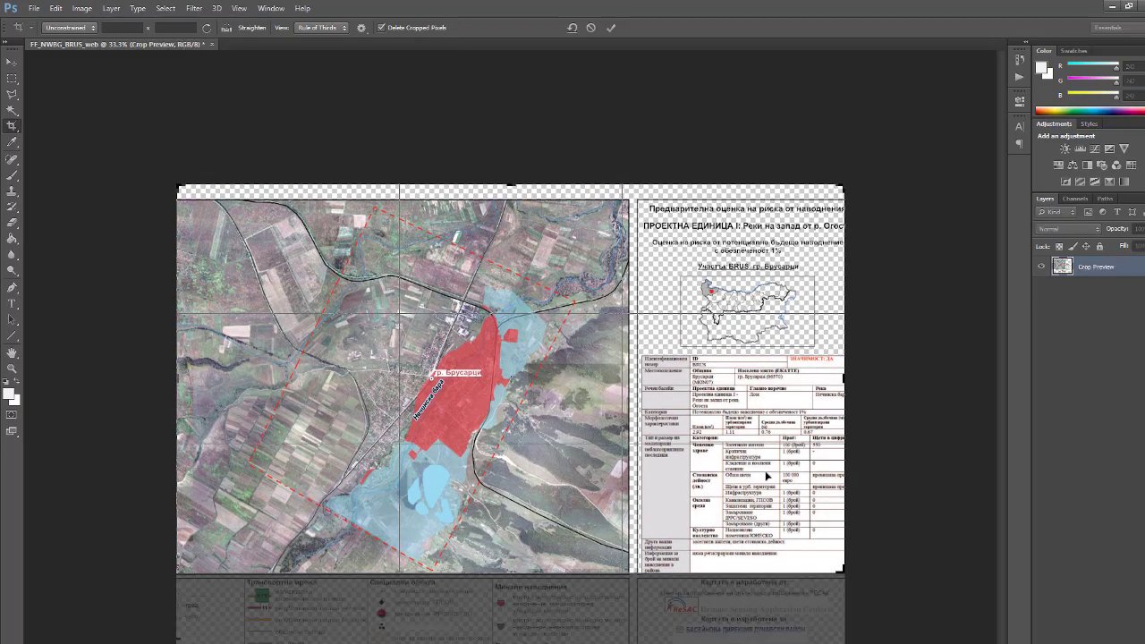
Step: Crop off the information table on the right, tighten the top edge, and commit the crop
{"action": "left_click_drag", "start_coordinate": [843, 509], "coordinate": [738, 481]}
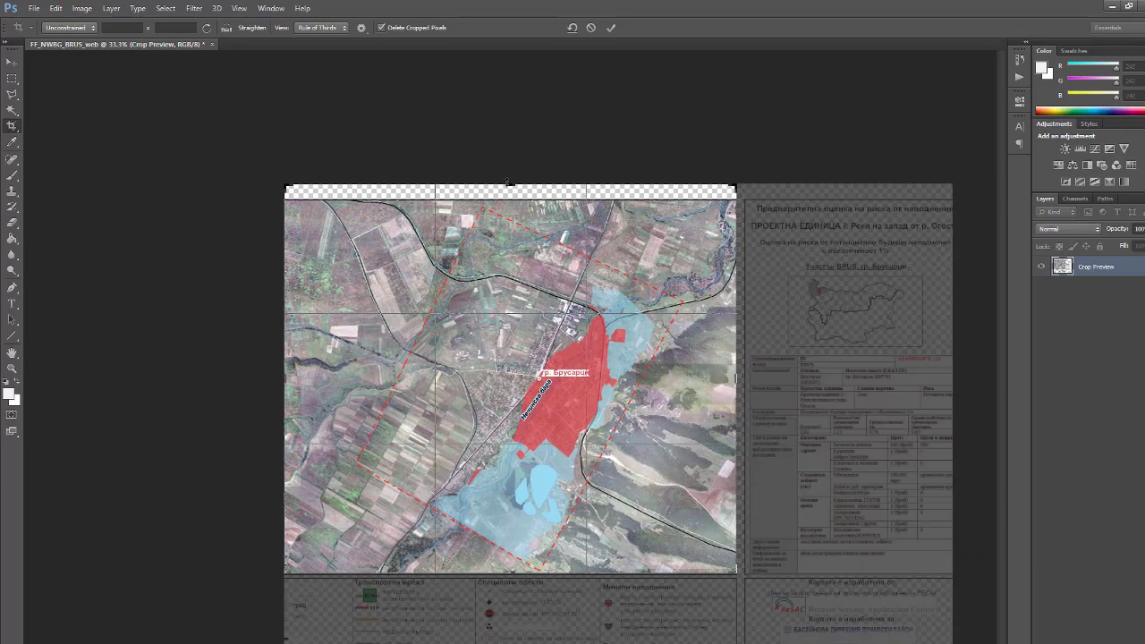
{"action": "left_click_drag", "start_coordinate": [509, 185], "coordinate": [509, 192]}
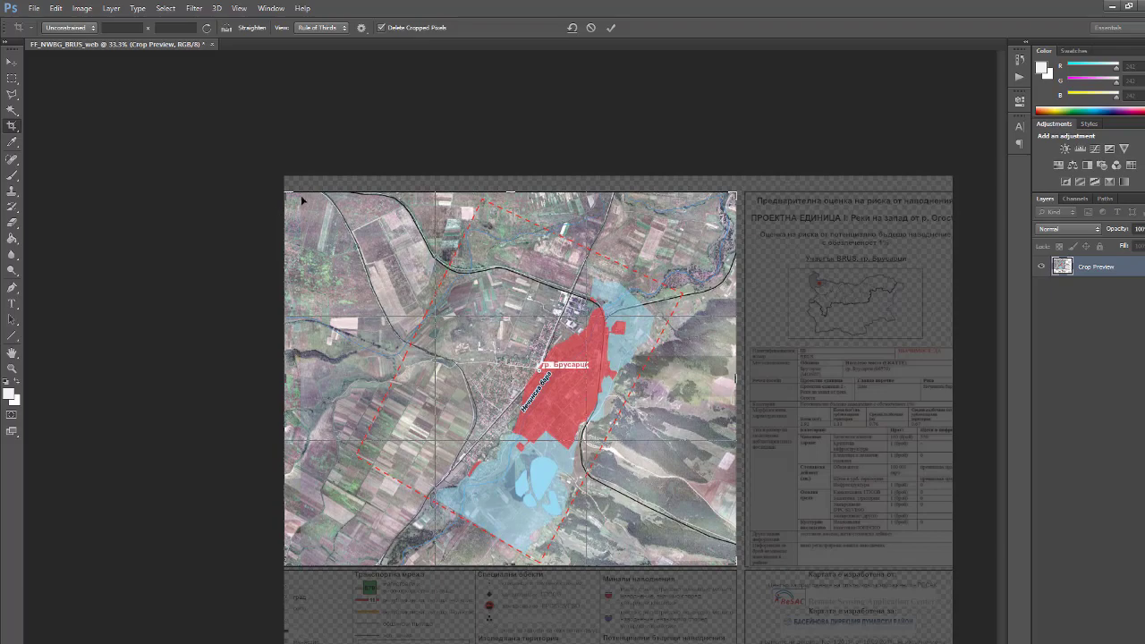
{"action": "key", "text": "Return"}
Step: Save the cropped flood map as the PNG file Water_Danger_zones
{"action": "key", "text": "ctrl+0"}
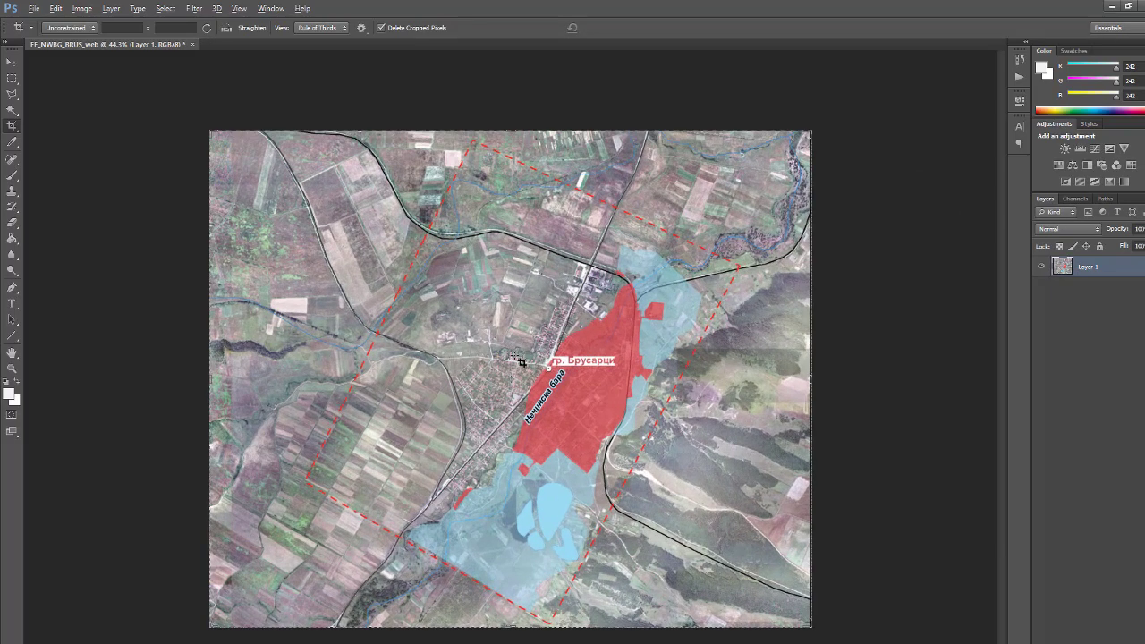
{"action": "scroll", "coordinate": [531, 373], "scroll_direction": "up", "scroll_amount": 2}
{"action": "scroll", "coordinate": [440, 490], "scroll_direction": "up", "scroll_amount": 5}
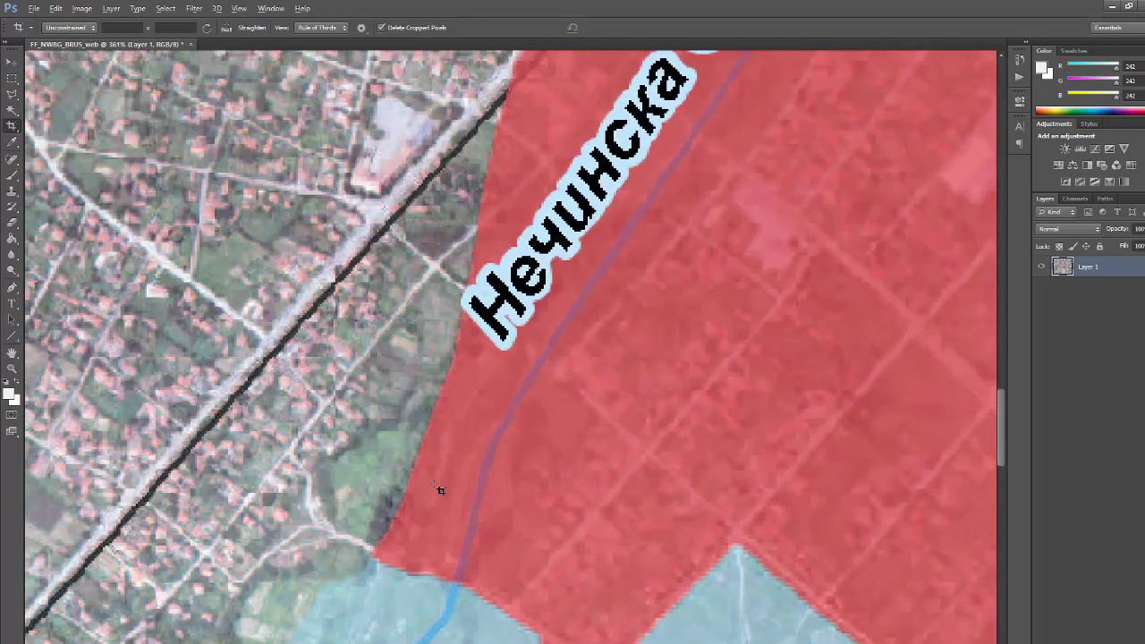
{"action": "scroll", "coordinate": [406, 384], "scroll_direction": "down", "scroll_amount": 3}
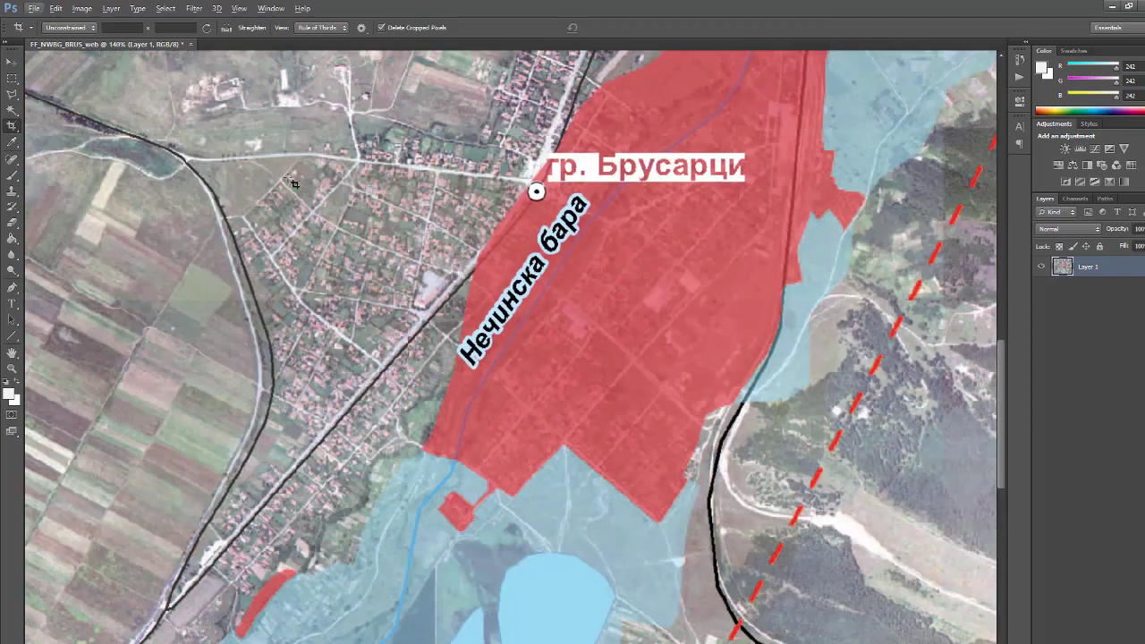
{"action": "scroll", "coordinate": [366, 273], "scroll_direction": "down", "scroll_amount": 3}
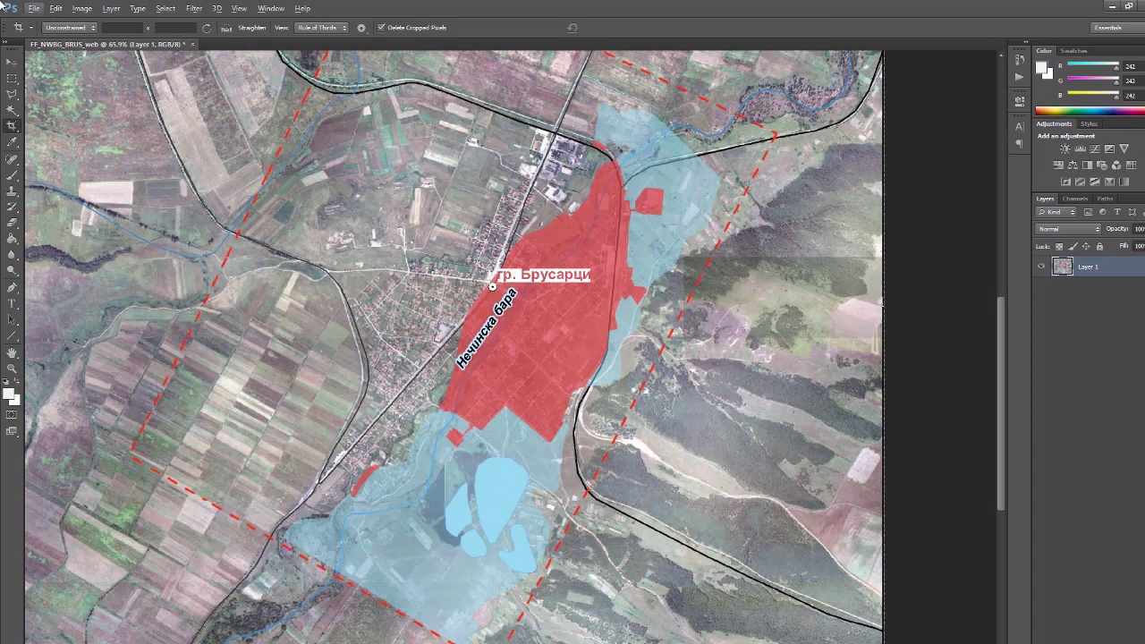
{"action": "left_click", "coordinate": [32, 8]}
{"action": "left_click", "coordinate": [54, 131]}
{"action": "type", "text": "Water_Danger_zone"}
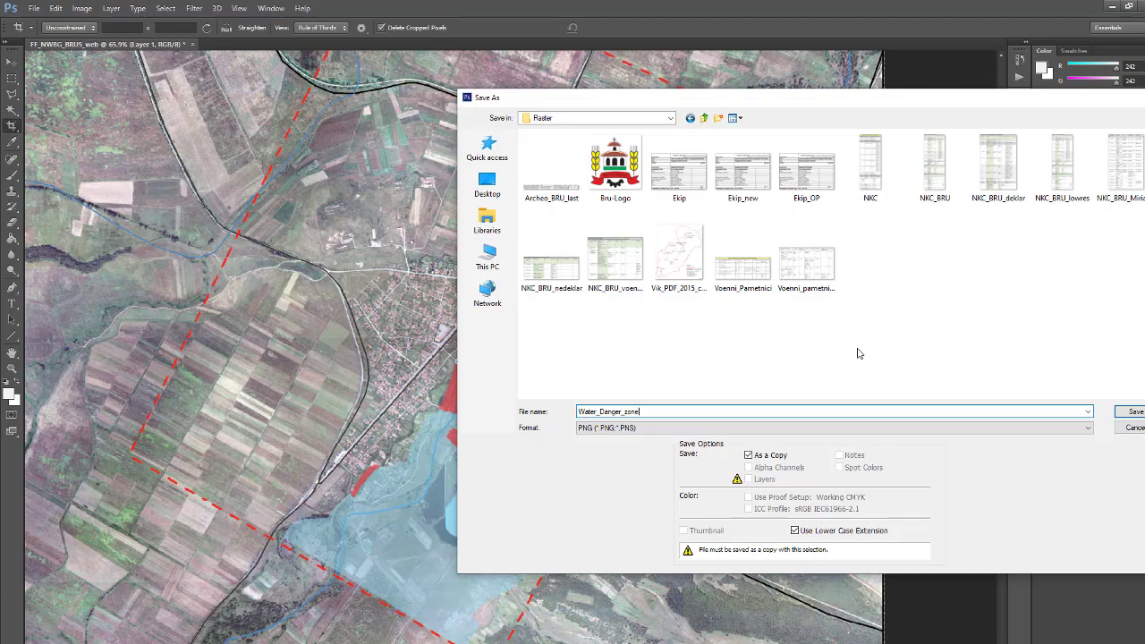
{"action": "key", "text": "Return"}
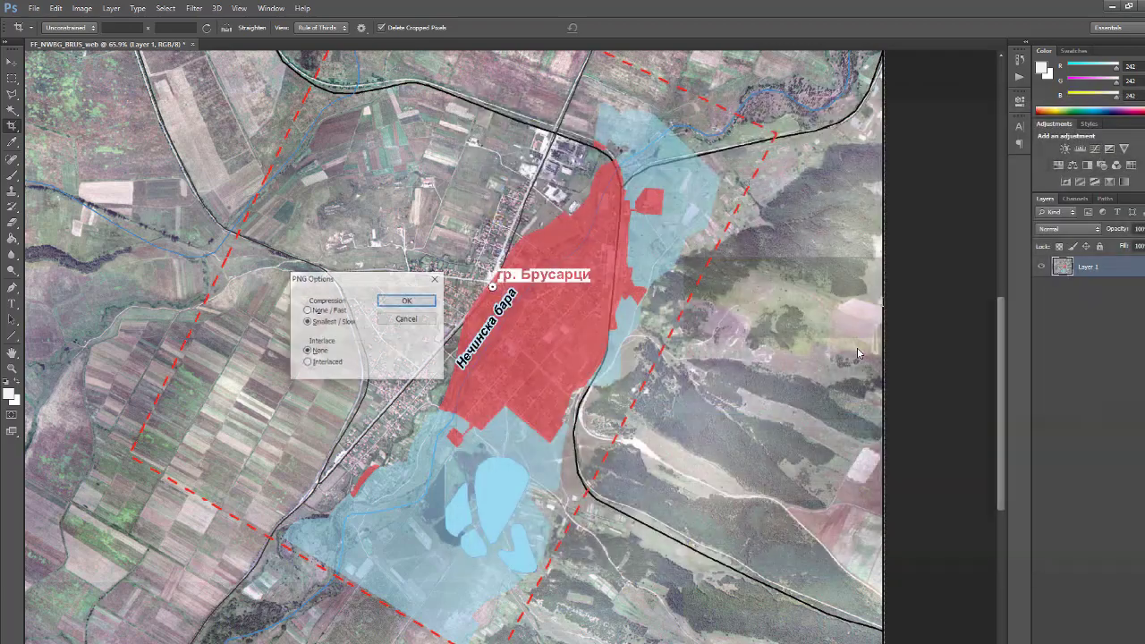
Step: Load Water_Danger_zones.png into the Georeferencer with CRS WGS 84 / UTM zone 34N
{"action": "key", "text": "Return"}
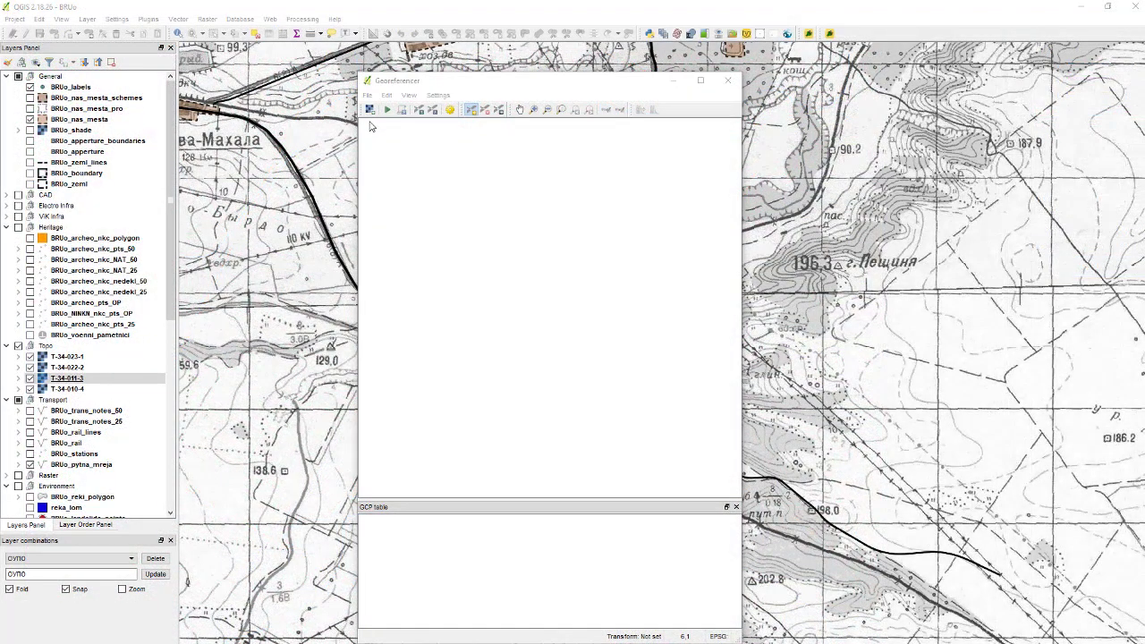
{"action": "left_click", "coordinate": [369, 110]}
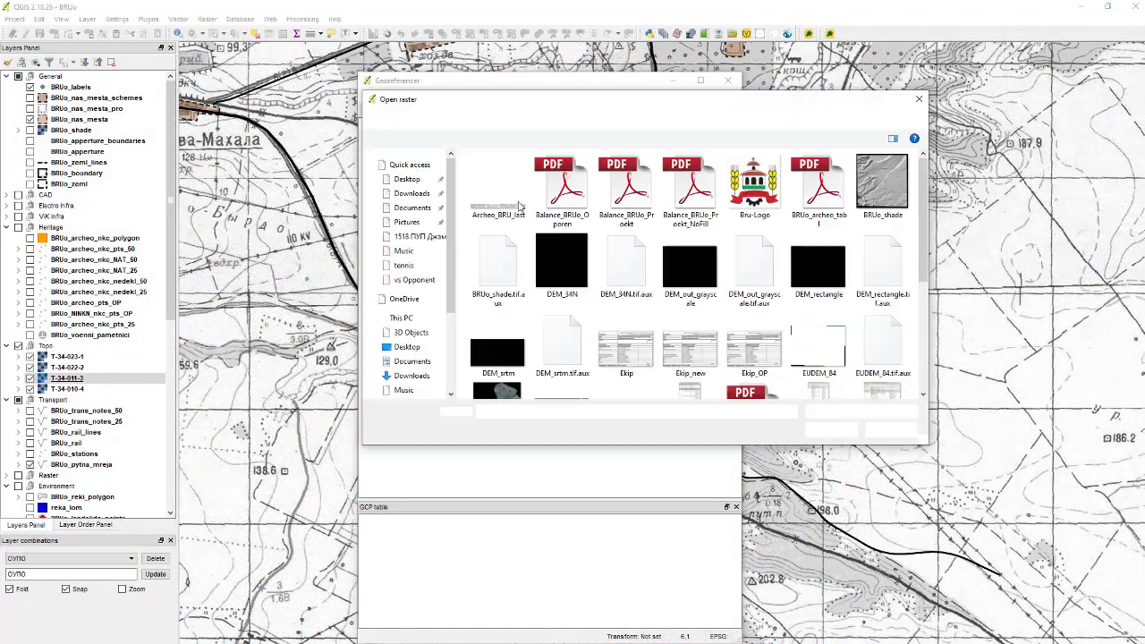
{"action": "left_click", "coordinate": [687, 263]}
{"action": "scroll", "coordinate": [718, 294], "scroll_direction": "down", "scroll_amount": 3}
{"action": "double_click", "coordinate": [753, 349]}
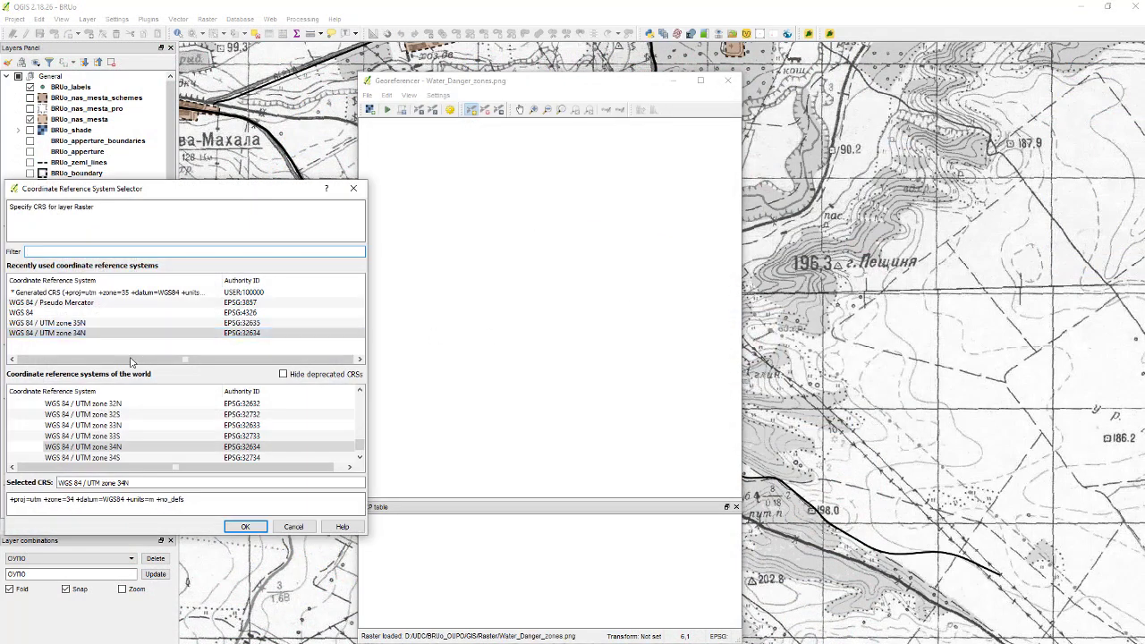
{"action": "left_click", "coordinate": [111, 333]}
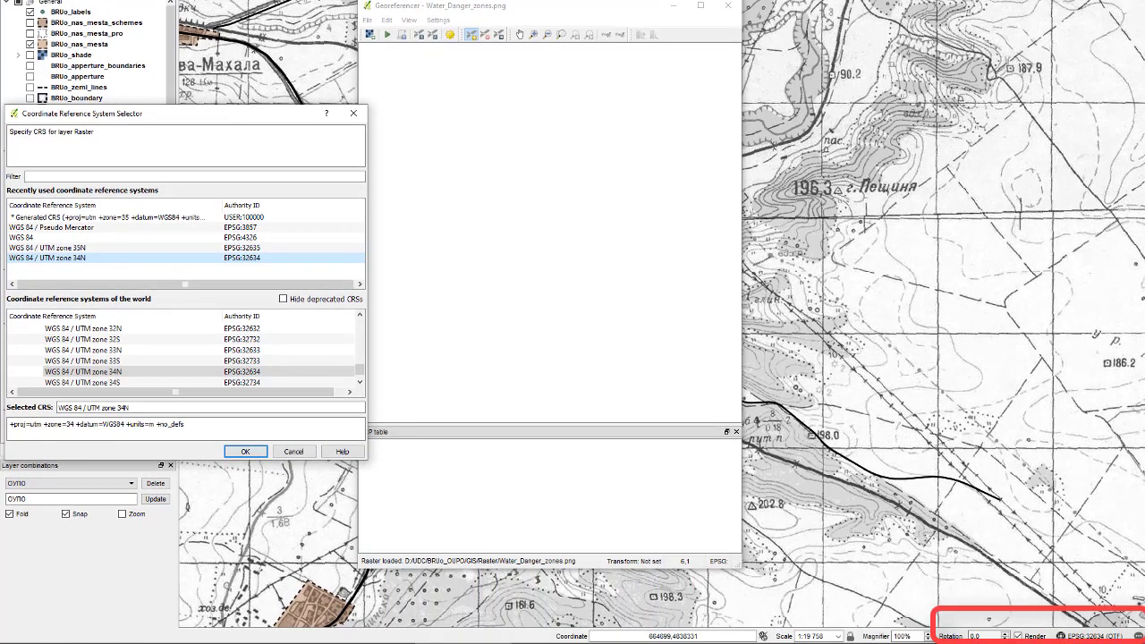
{"action": "left_click", "coordinate": [247, 453]}
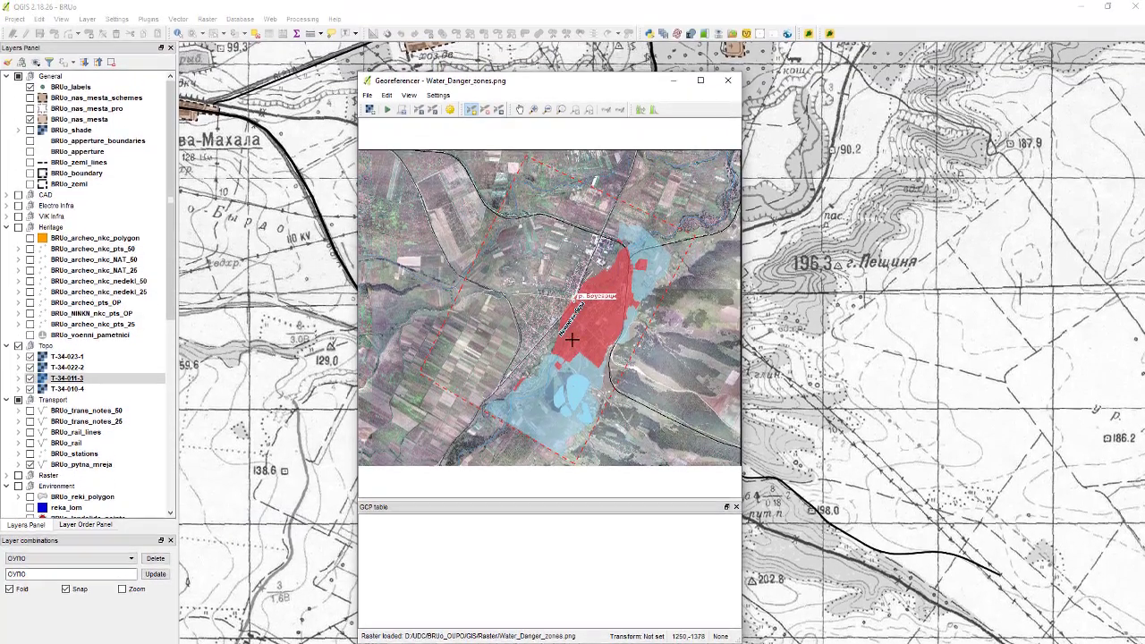
Step: Zoom in and out on the Water_Danger_zones image to inspect the railway, village and flood zones
{"action": "scroll", "coordinate": [665, 266], "scroll_direction": "up", "scroll_amount": 1}
{"action": "scroll", "coordinate": [586, 236], "scroll_direction": "up", "scroll_amount": 2}
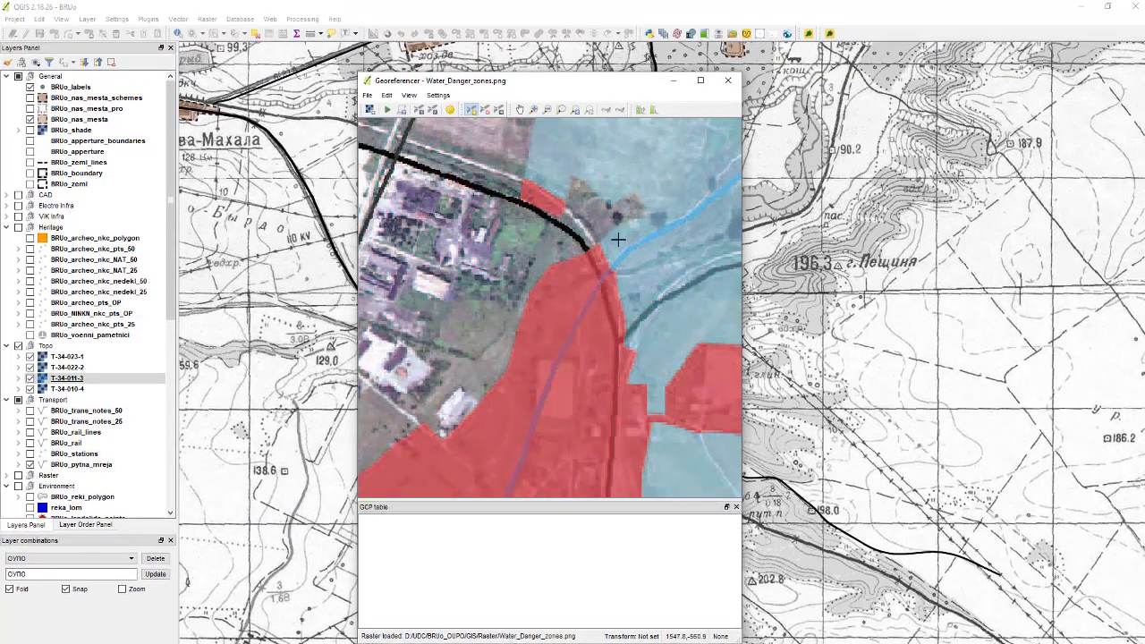
{"action": "scroll", "coordinate": [617, 238], "scroll_direction": "down", "scroll_amount": 3}
{"action": "scroll", "coordinate": [564, 222], "scroll_direction": "up", "scroll_amount": 2}
{"action": "scroll", "coordinate": [561, 237], "scroll_direction": "up", "scroll_amount": 2}
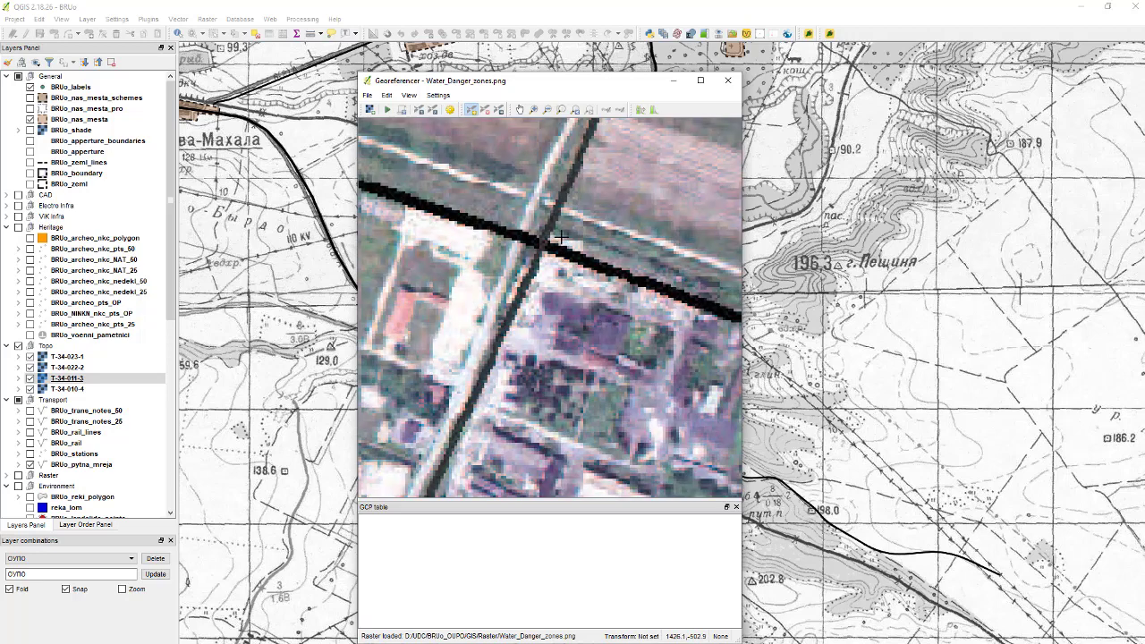
{"action": "scroll", "coordinate": [579, 246], "scroll_direction": "down", "scroll_amount": 3}
{"action": "scroll", "coordinate": [563, 278], "scroll_direction": "up", "scroll_amount": 1}
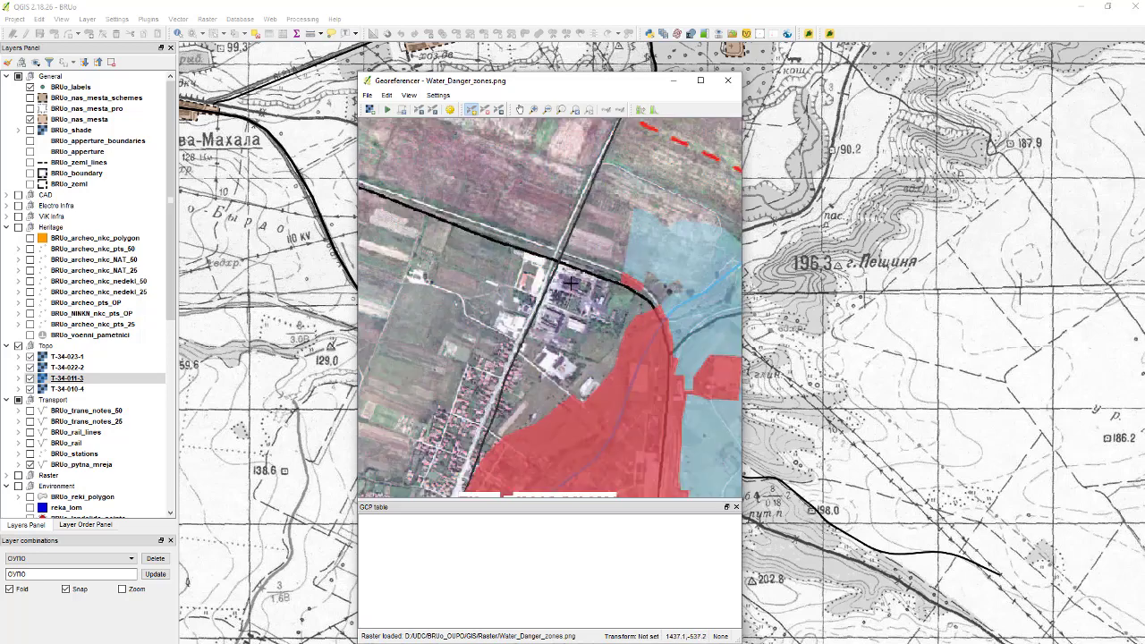
{"action": "scroll", "coordinate": [565, 266], "scroll_direction": "up", "scroll_amount": 2}
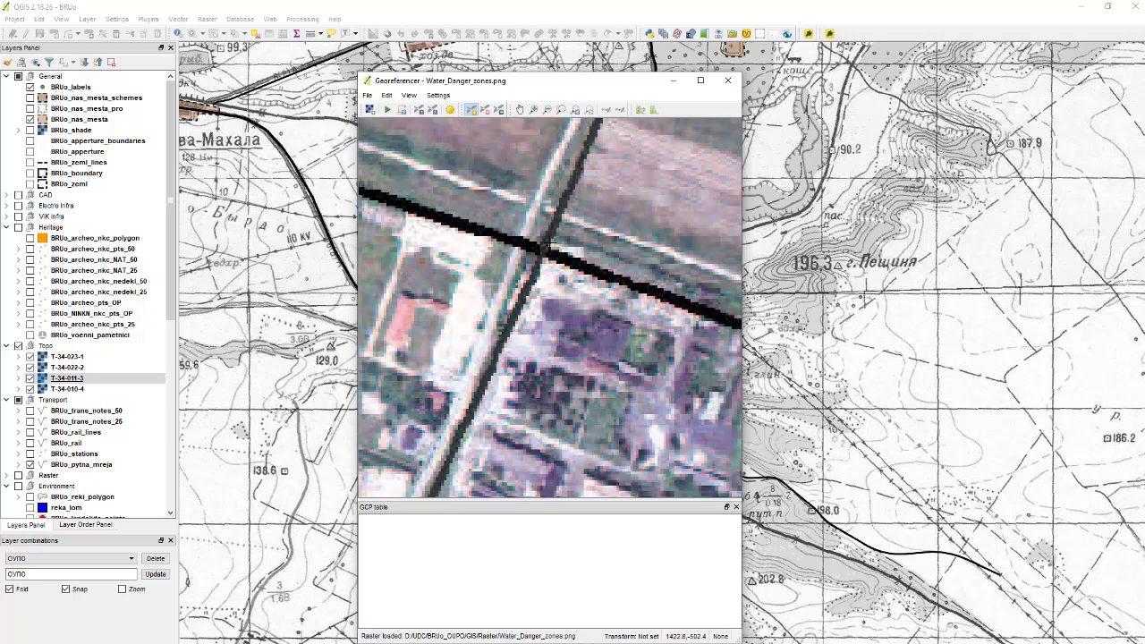
{"action": "scroll", "coordinate": [579, 276], "scroll_direction": "down", "scroll_amount": 4}
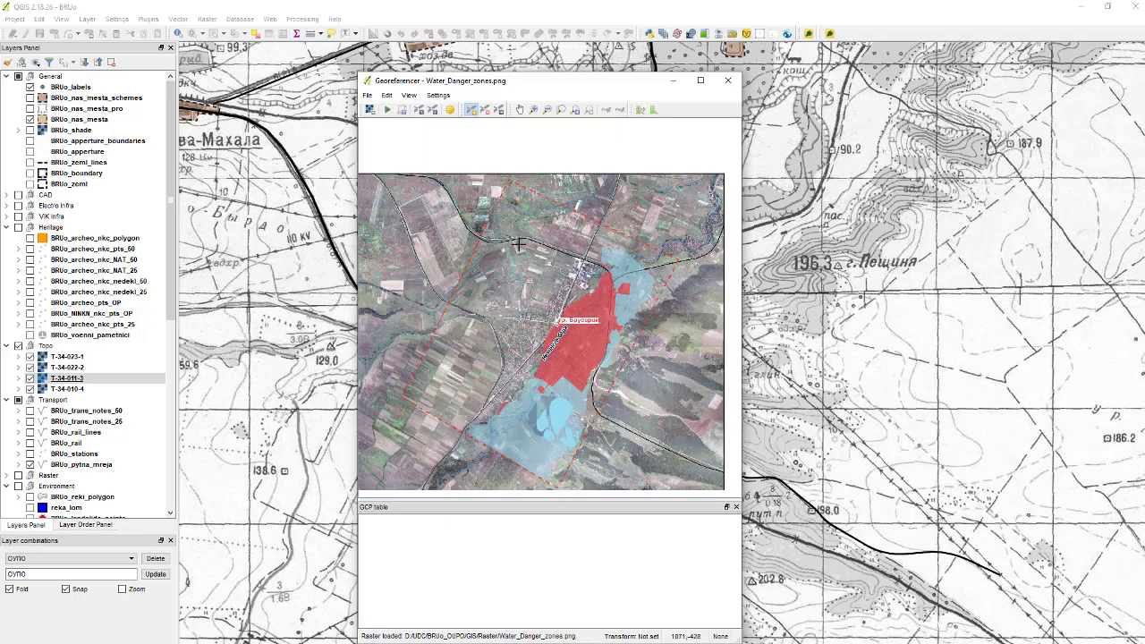
{"action": "scroll", "coordinate": [488, 400], "scroll_direction": "up", "scroll_amount": 3}
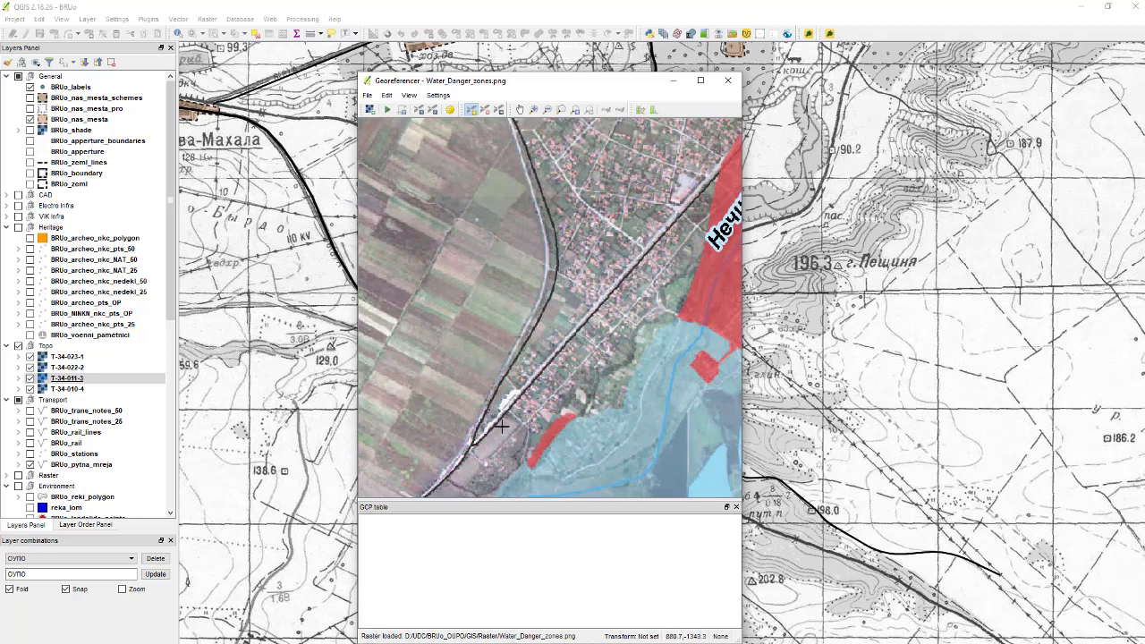
{"action": "scroll", "coordinate": [540, 307], "scroll_direction": "down", "scroll_amount": 2}
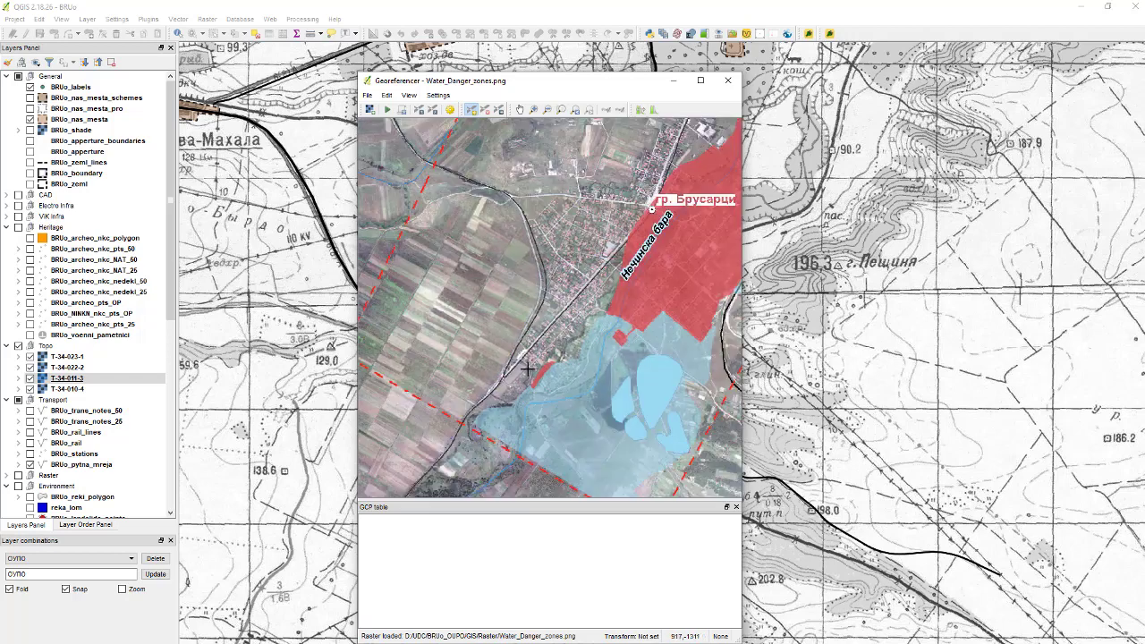
{"action": "scroll", "coordinate": [547, 358], "scroll_direction": "down", "scroll_amount": 2}
{"action": "scroll", "coordinate": [455, 241], "scroll_direction": "up", "scroll_amount": 4}
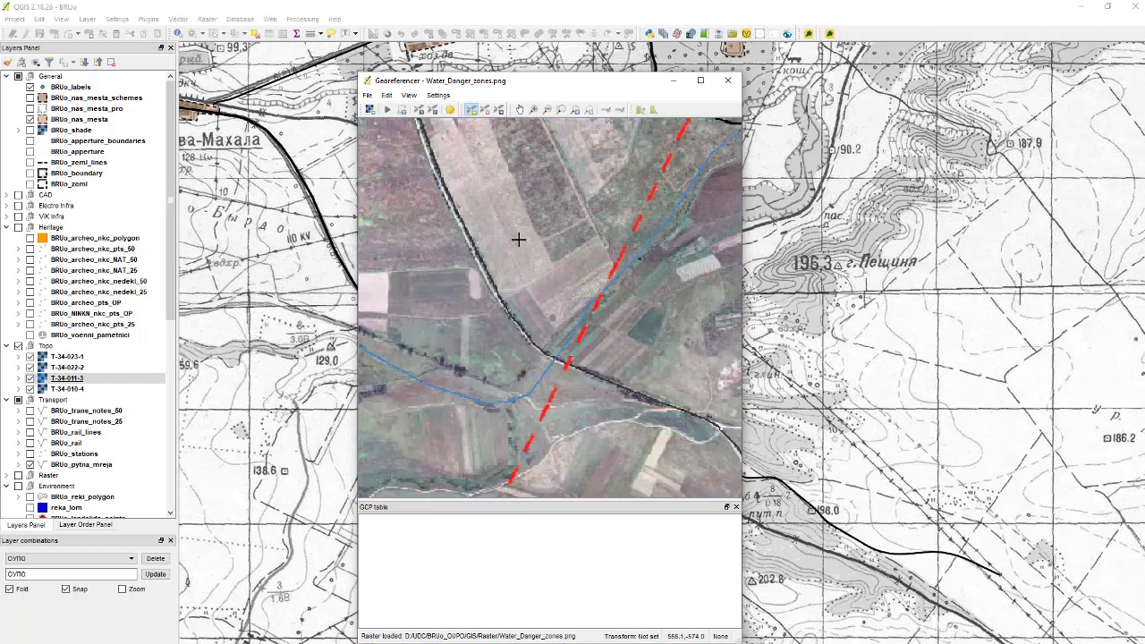
{"action": "scroll", "coordinate": [555, 355], "scroll_direction": "down", "scroll_amount": 3}
{"action": "scroll", "coordinate": [548, 288], "scroll_direction": "up", "scroll_amount": 2}
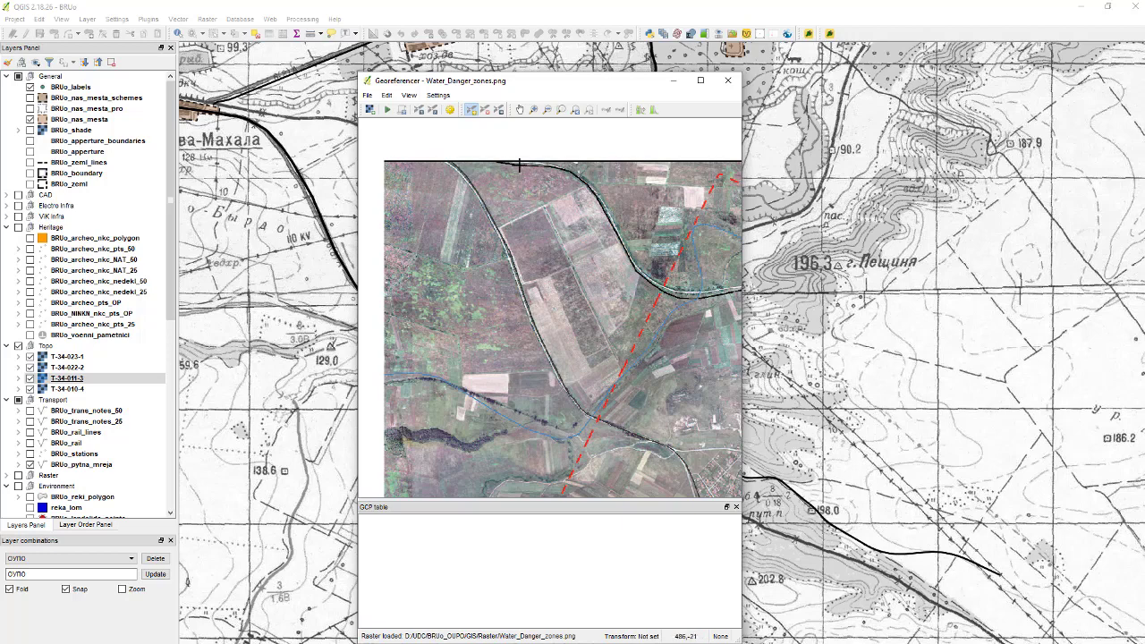
{"action": "scroll", "coordinate": [573, 175], "scroll_direction": "down", "scroll_amount": 2}
{"action": "scroll", "coordinate": [677, 229], "scroll_direction": "up", "scroll_amount": 3}
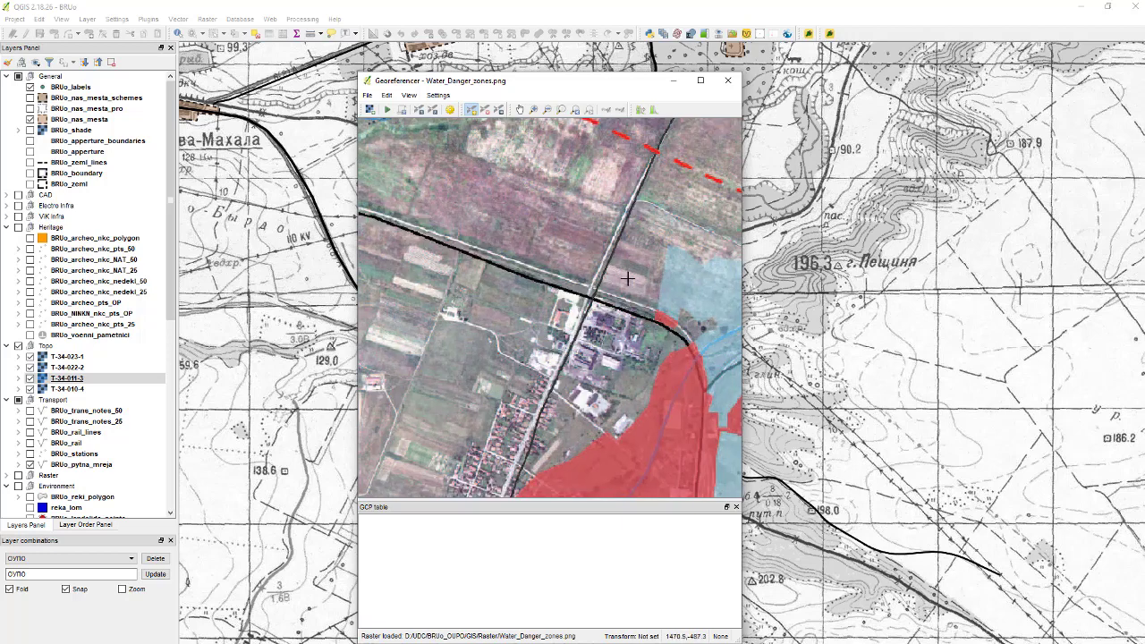
{"action": "scroll", "coordinate": [599, 286], "scroll_direction": "up", "scroll_amount": 4}
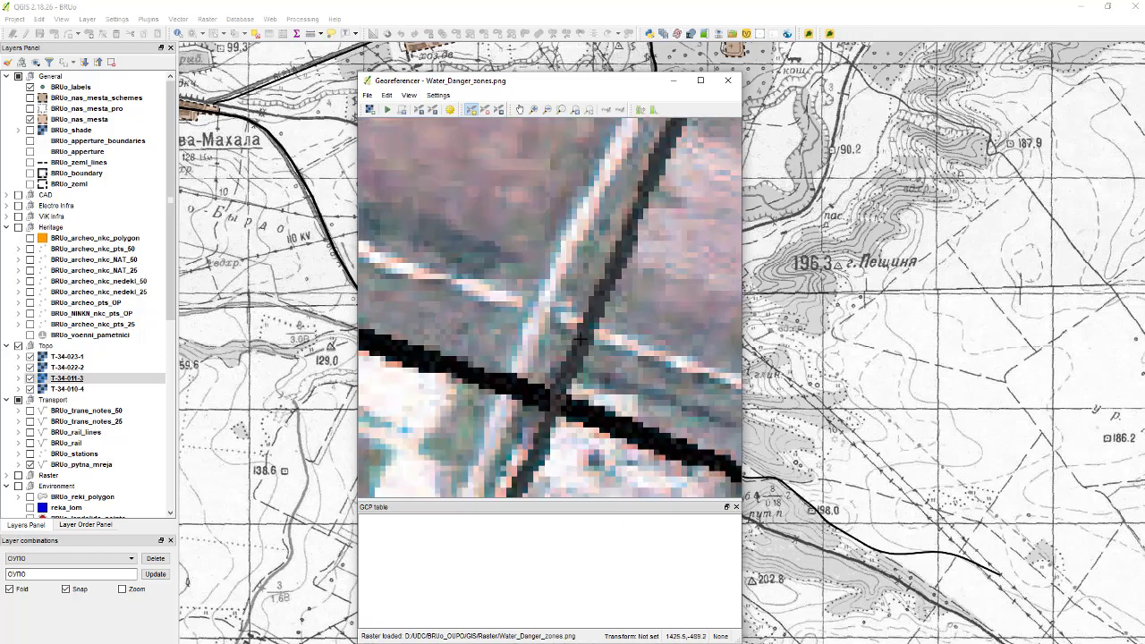
{"action": "scroll", "coordinate": [560, 356], "scroll_direction": "down", "scroll_amount": 8}
{"action": "scroll", "coordinate": [578, 358], "scroll_direction": "up", "scroll_amount": 6}
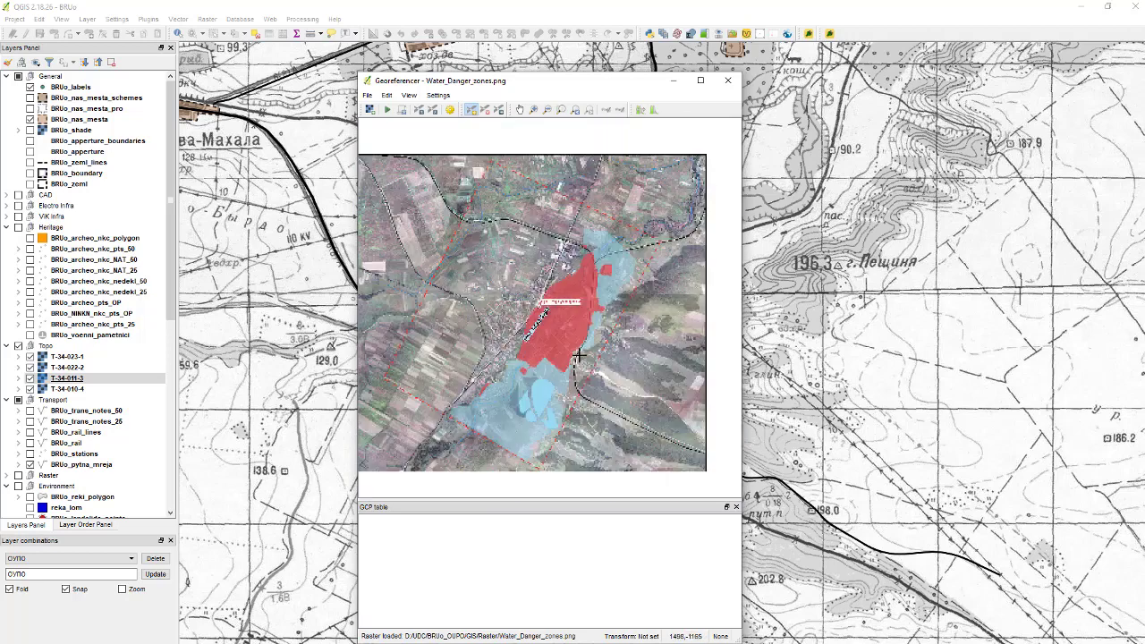
{"action": "scroll", "coordinate": [578, 410], "scroll_direction": "down", "scroll_amount": 6}
{"action": "scroll", "coordinate": [565, 398], "scroll_direction": "up", "scroll_amount": 8}
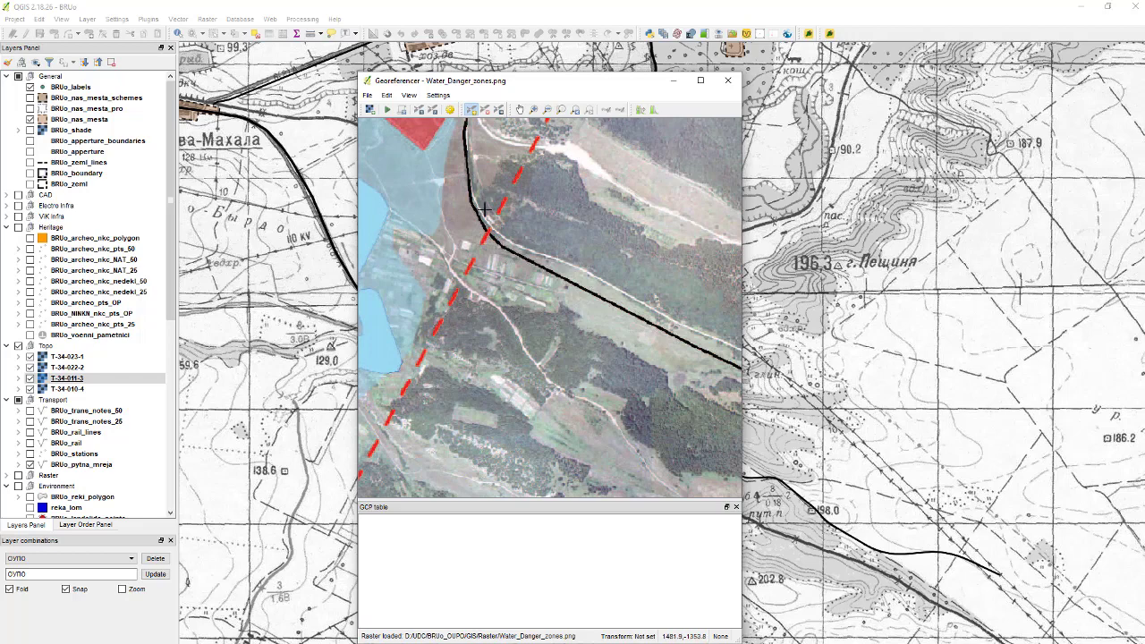
{"action": "scroll", "coordinate": [499, 238], "scroll_direction": "down", "scroll_amount": 6}
{"action": "scroll", "coordinate": [575, 325], "scroll_direction": "up", "scroll_amount": 4}
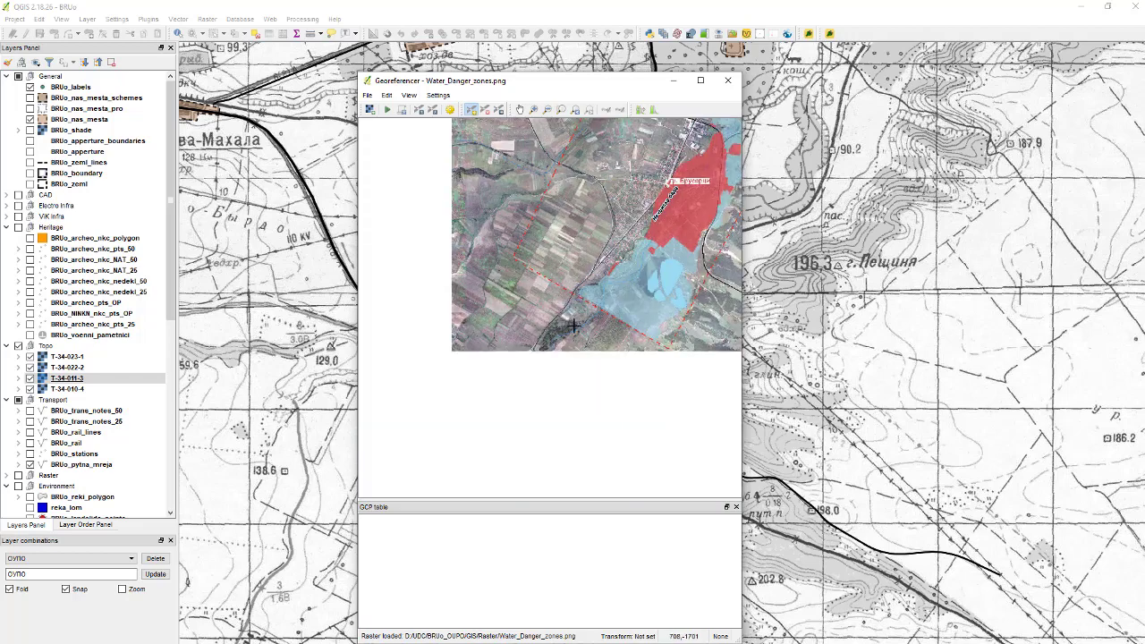
{"action": "scroll", "coordinate": [575, 325], "scroll_direction": "up", "scroll_amount": 4}
{"action": "scroll", "coordinate": [566, 318], "scroll_direction": "down", "scroll_amount": 6}
{"action": "scroll", "coordinate": [613, 174], "scroll_direction": "up", "scroll_amount": 7}
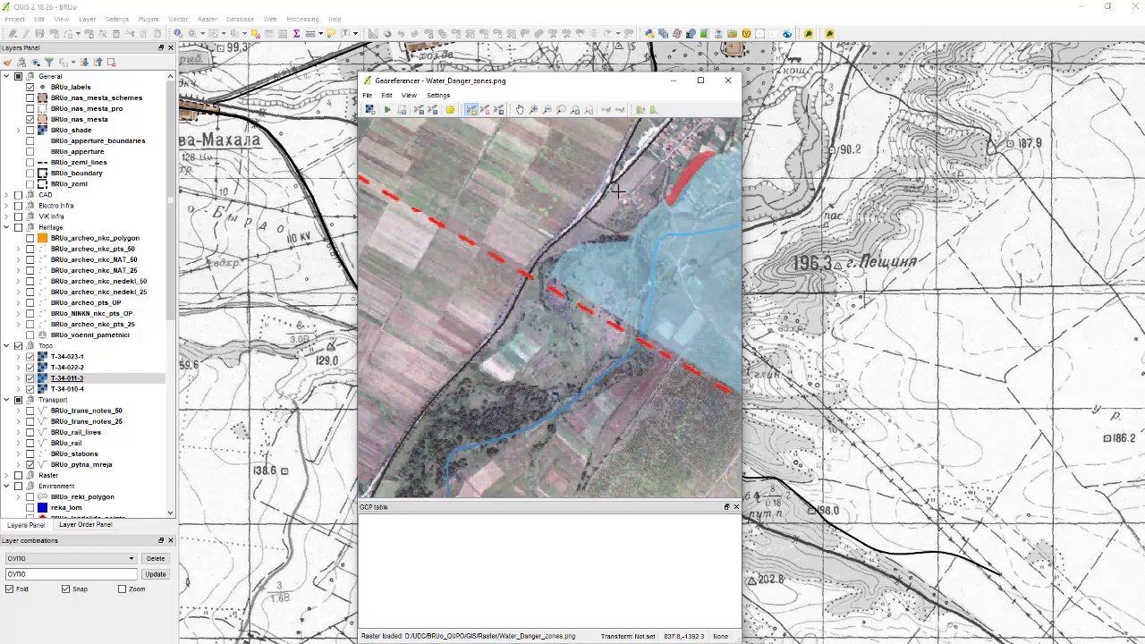
{"action": "scroll", "coordinate": [617, 188], "scroll_direction": "up", "scroll_amount": 2}
{"action": "scroll", "coordinate": [644, 173], "scroll_direction": "down", "scroll_amount": 5}
{"action": "scroll", "coordinate": [560, 289], "scroll_direction": "up", "scroll_amount": 5}
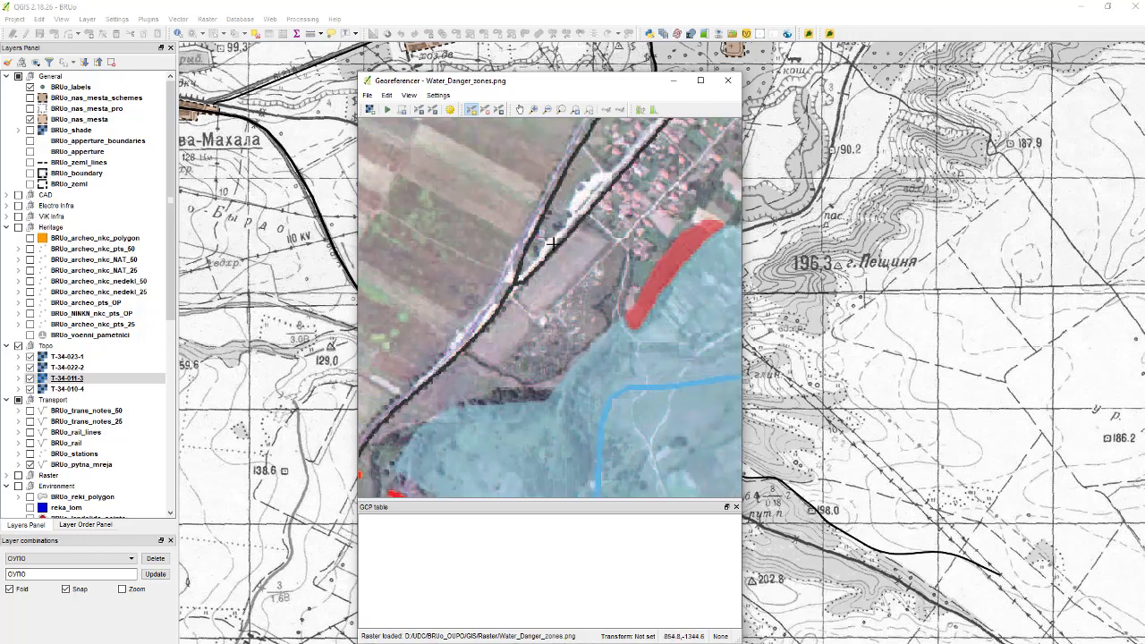
{"action": "scroll", "coordinate": [551, 308], "scroll_direction": "down", "scroll_amount": 5}
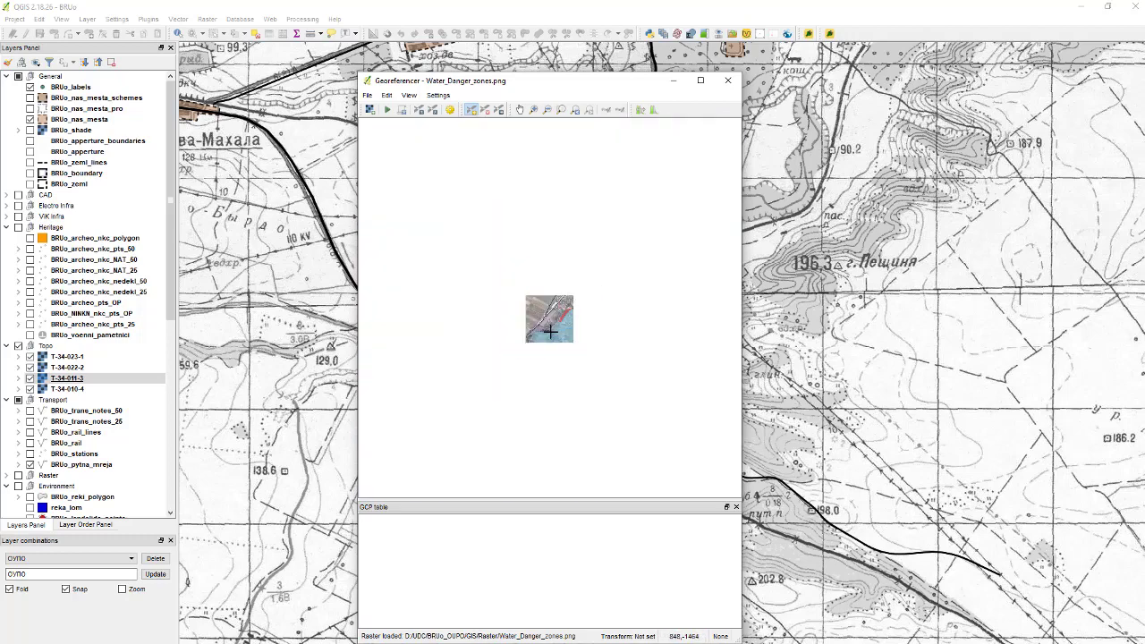
{"action": "scroll", "coordinate": [551, 327], "scroll_direction": "up", "scroll_amount": 4}
{"action": "scroll", "coordinate": [569, 160], "scroll_direction": "up", "scroll_amount": 2}
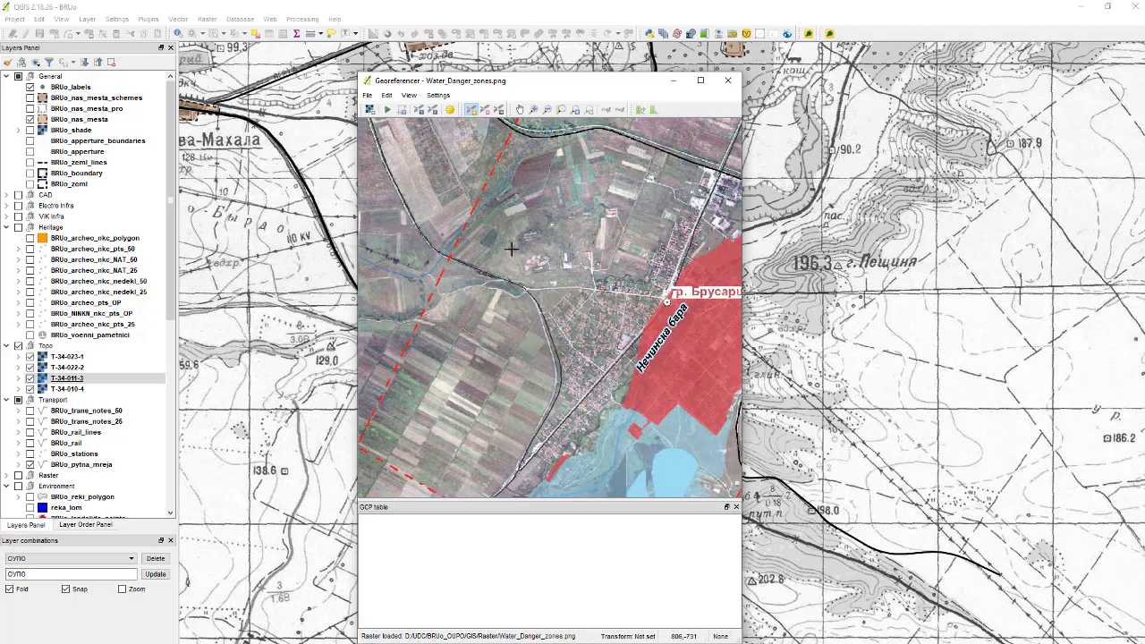
Step: Dock the Georeferencer window on the right so the topo map around Брусарци shows beside it
{"action": "left_click_drag", "start_coordinate": [468, 86], "coordinate": [277, 60]}
{"action": "scroll", "coordinate": [358, 269], "scroll_direction": "down", "scroll_amount": 3}
{"action": "scroll", "coordinate": [356, 298], "scroll_direction": "up", "scroll_amount": 3}
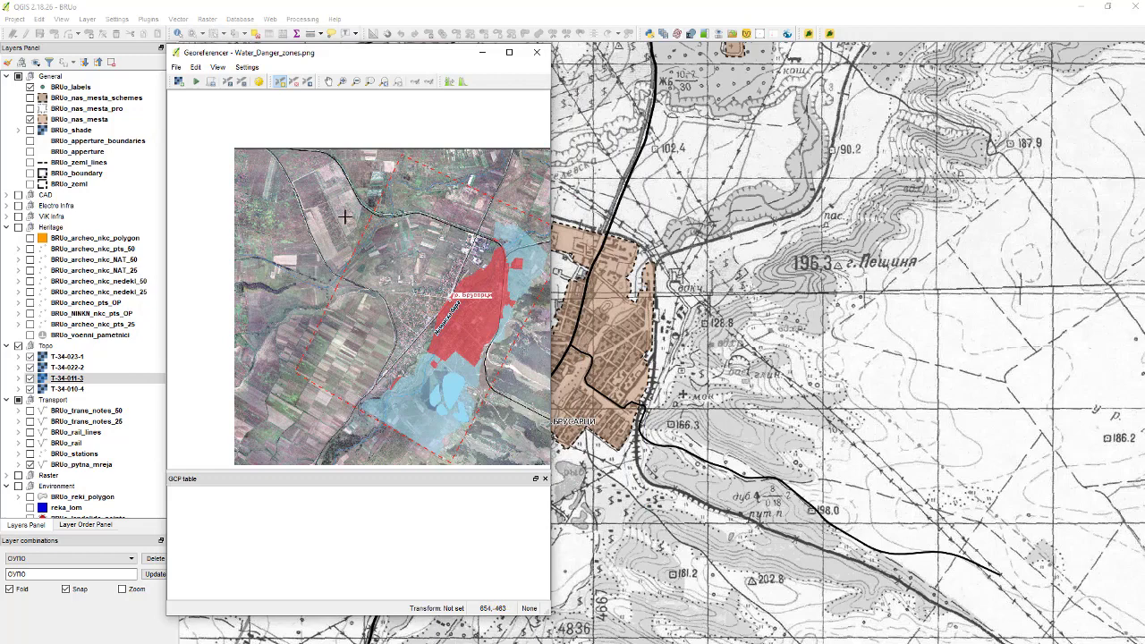
{"action": "scroll", "coordinate": [301, 179], "scroll_direction": "up", "scroll_amount": 2}
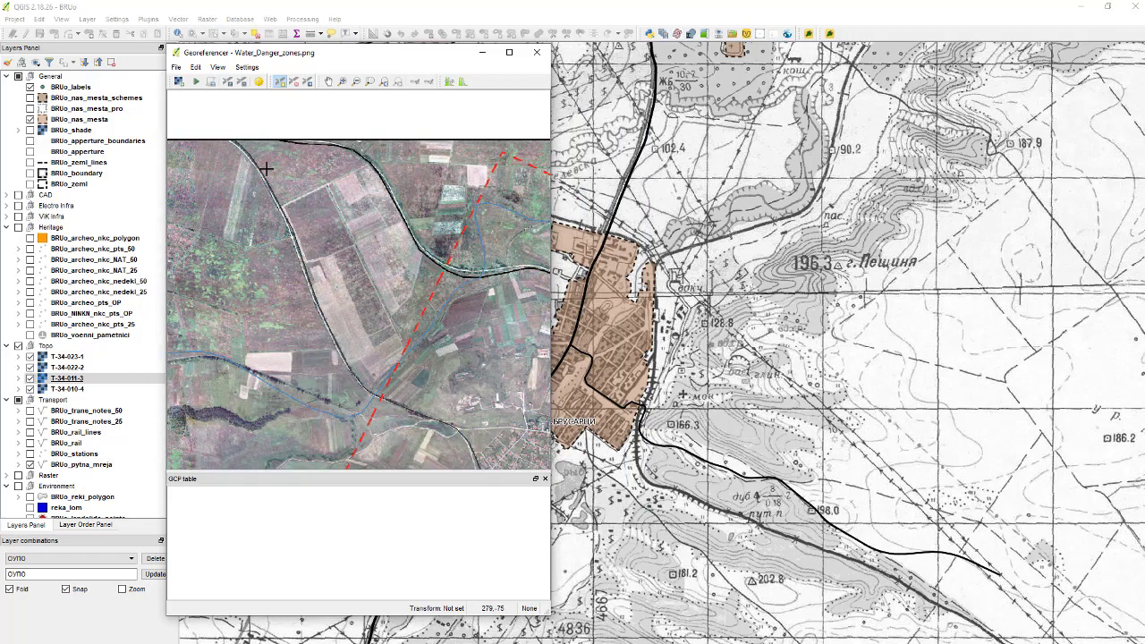
{"action": "scroll", "coordinate": [278, 195], "scroll_direction": "up", "scroll_amount": 2}
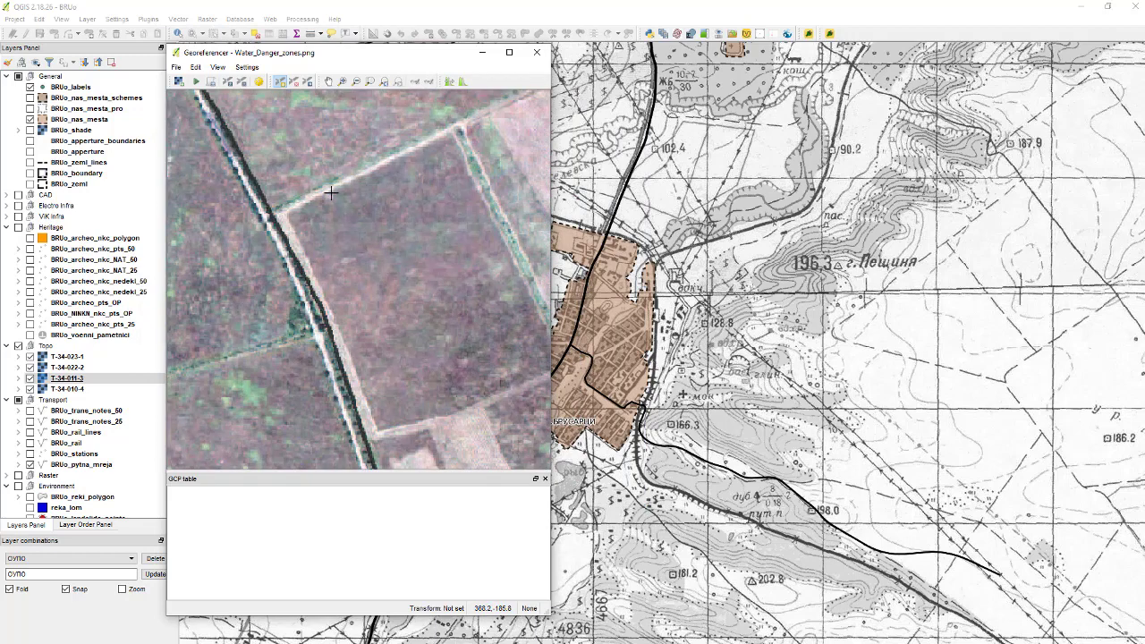
{"action": "scroll", "coordinate": [195, 264], "scroll_direction": "down", "scroll_amount": 2}
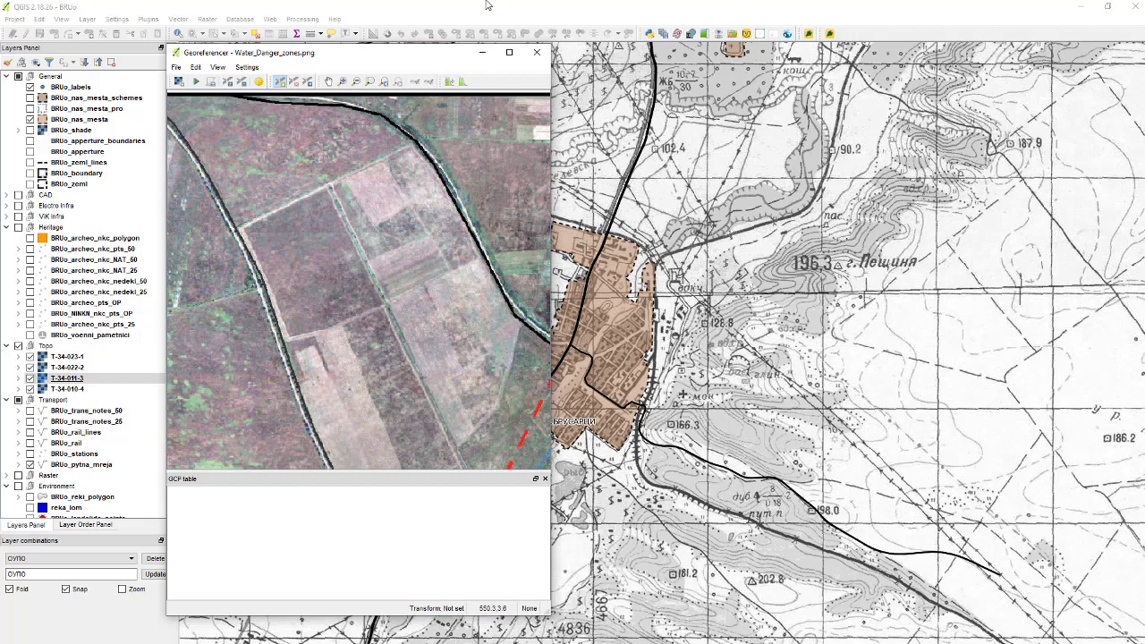
{"action": "left_click", "coordinate": [81, 379]}
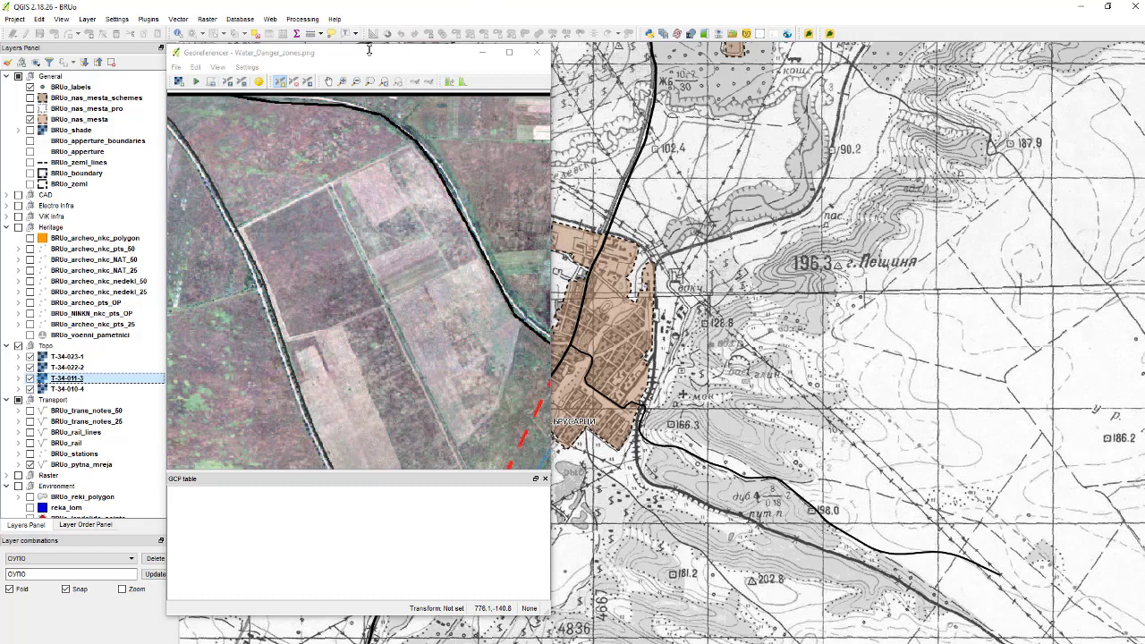
{"action": "left_click_drag", "start_coordinate": [368, 50], "coordinate": [852, 94]}
{"action": "left_click", "coordinate": [78, 240]}
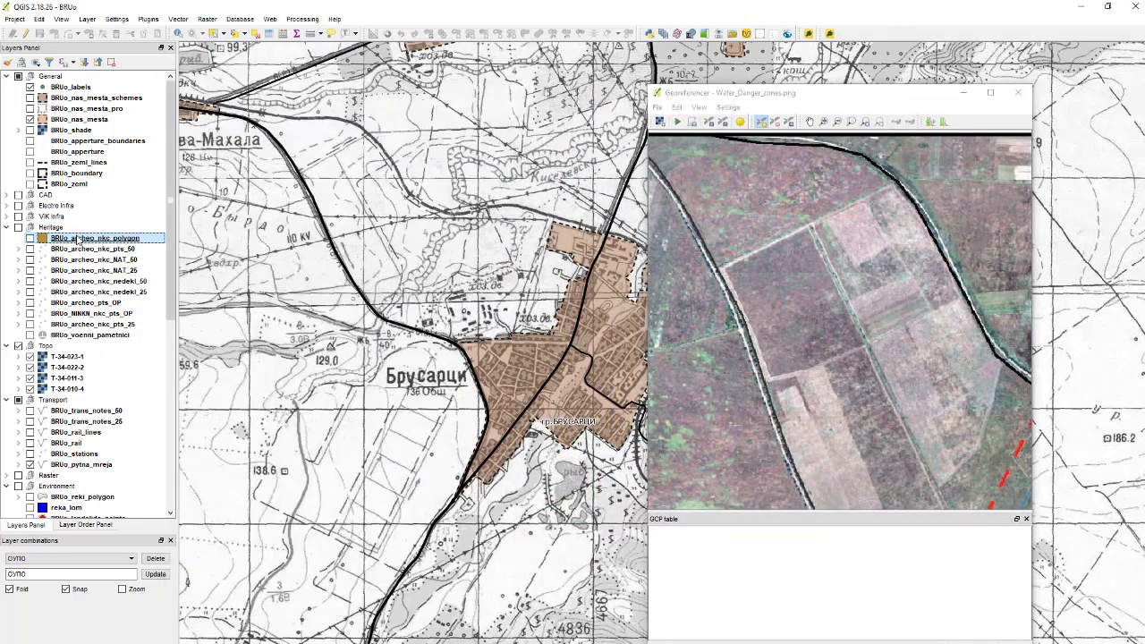
Step: Show the BRUo_rail layer and hide the BRUo_nas_mesta settlement polygons
{"action": "scroll", "coordinate": [81, 268], "scroll_direction": "down", "scroll_amount": 11}
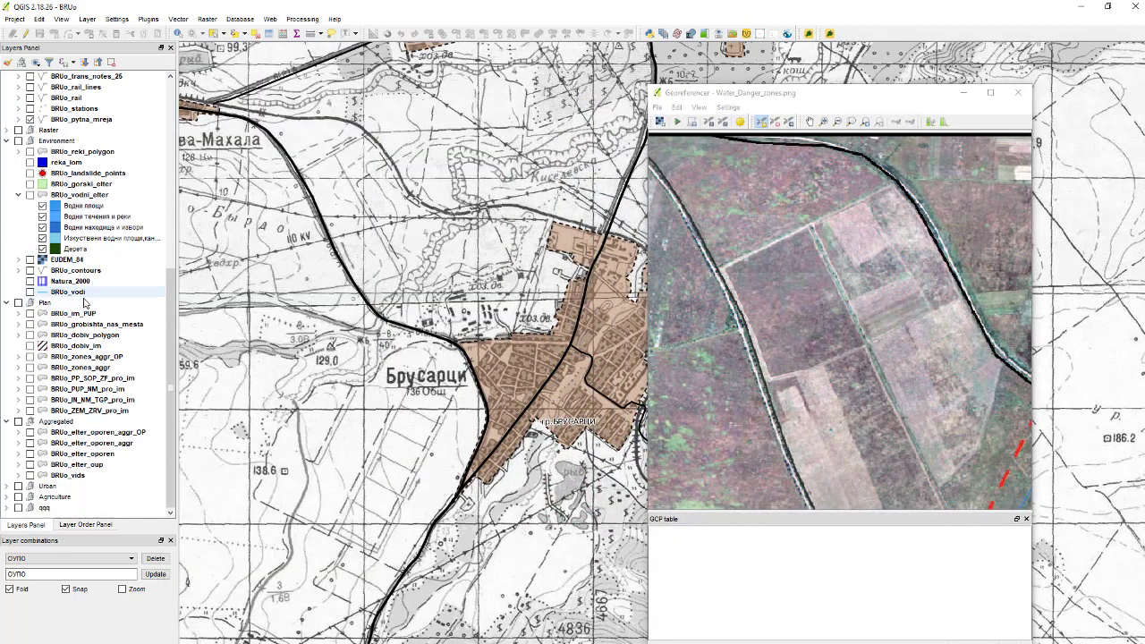
{"action": "scroll", "coordinate": [76, 269], "scroll_direction": "up", "scroll_amount": 11}
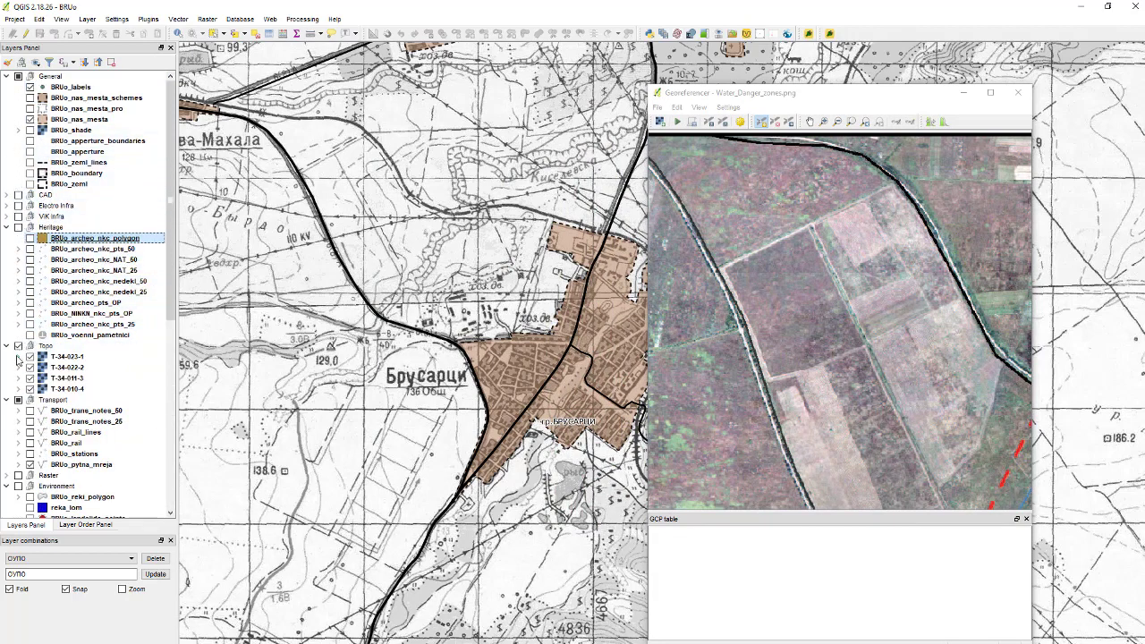
{"action": "left_click", "coordinate": [31, 443]}
{"action": "scroll", "coordinate": [390, 217], "scroll_direction": "down", "scroll_amount": 2}
{"action": "scroll", "coordinate": [390, 217], "scroll_direction": "up", "scroll_amount": 2}
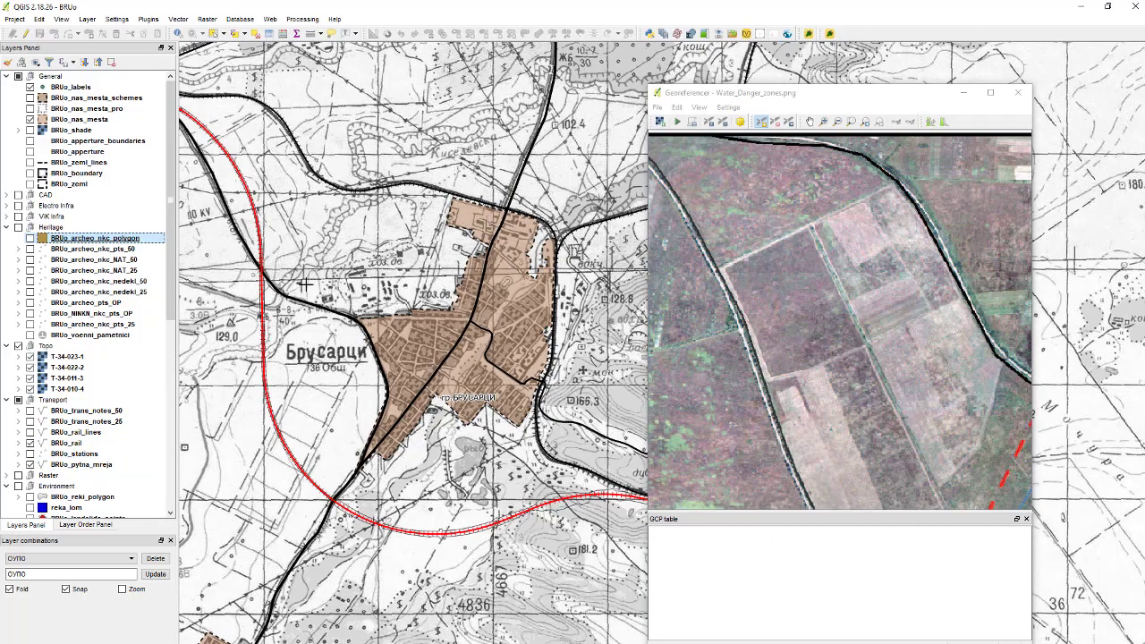
{"action": "scroll", "coordinate": [354, 429], "scroll_direction": "up", "scroll_amount": 2}
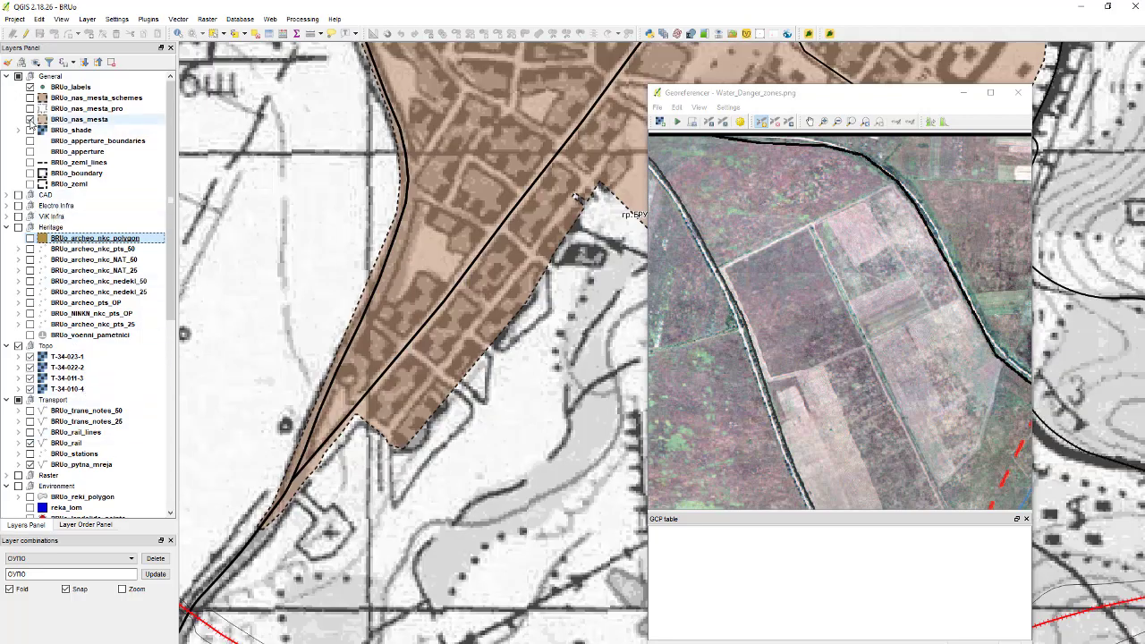
{"action": "left_click", "coordinate": [31, 119]}
Step: Zoom the map onto the railway lines near Брусарци and select the BRUo_shade layer
{"action": "scroll", "coordinate": [347, 429], "scroll_direction": "down", "scroll_amount": 2}
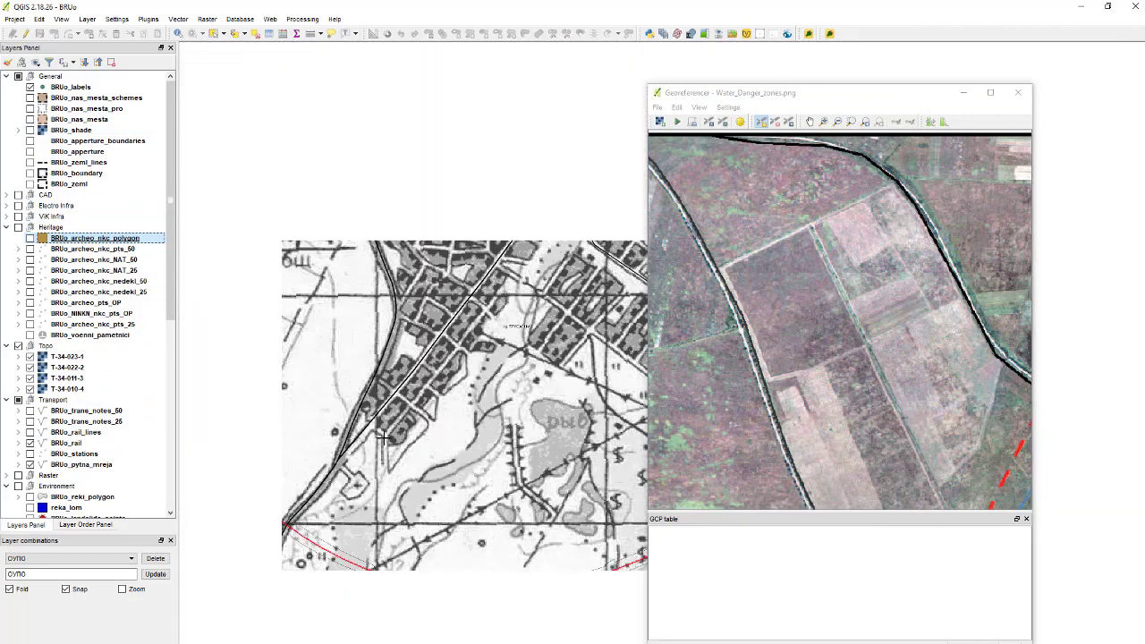
{"action": "scroll", "coordinate": [414, 499], "scroll_direction": "up", "scroll_amount": 5}
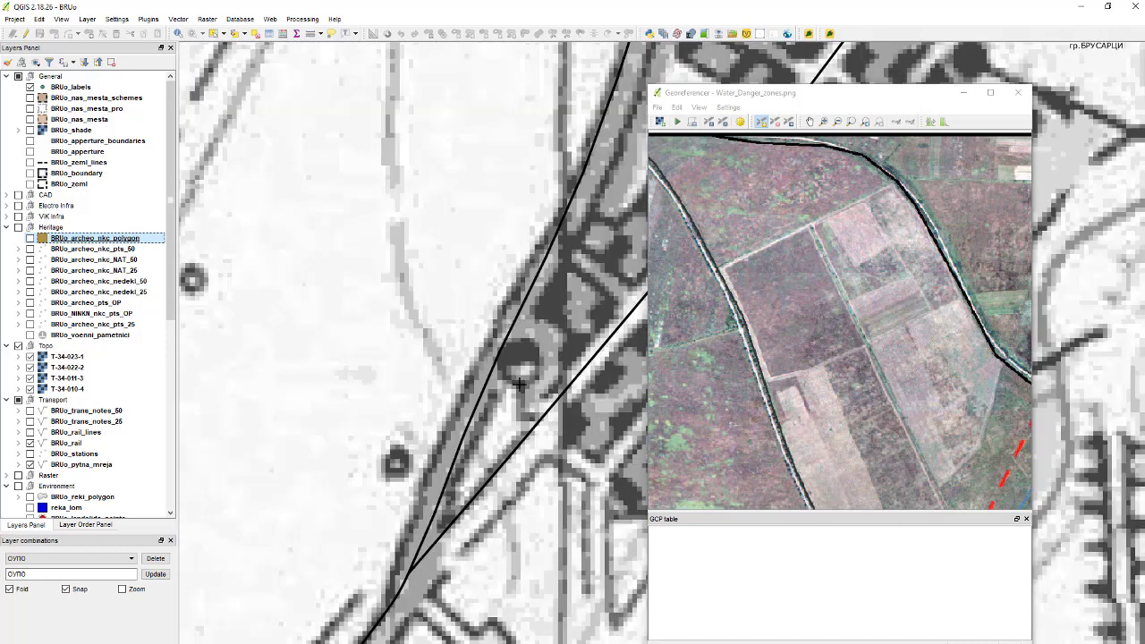
{"action": "scroll", "coordinate": [504, 356], "scroll_direction": "down", "scroll_amount": 4}
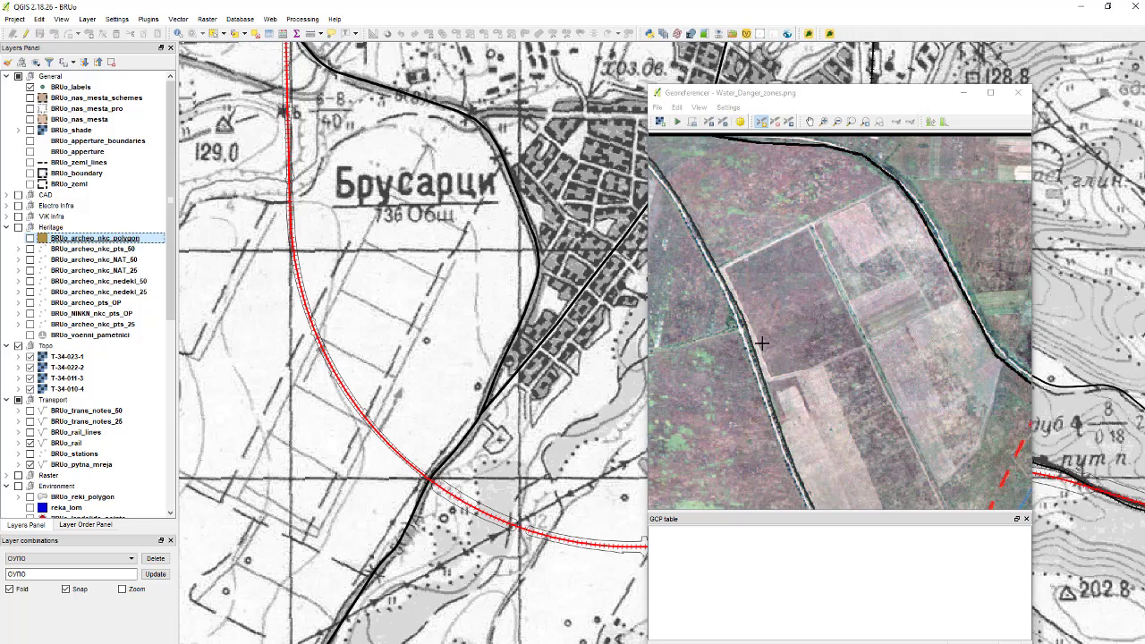
{"action": "scroll", "coordinate": [792, 369], "scroll_direction": "down", "scroll_amount": 3}
{"action": "scroll", "coordinate": [828, 433], "scroll_direction": "up", "scroll_amount": 4}
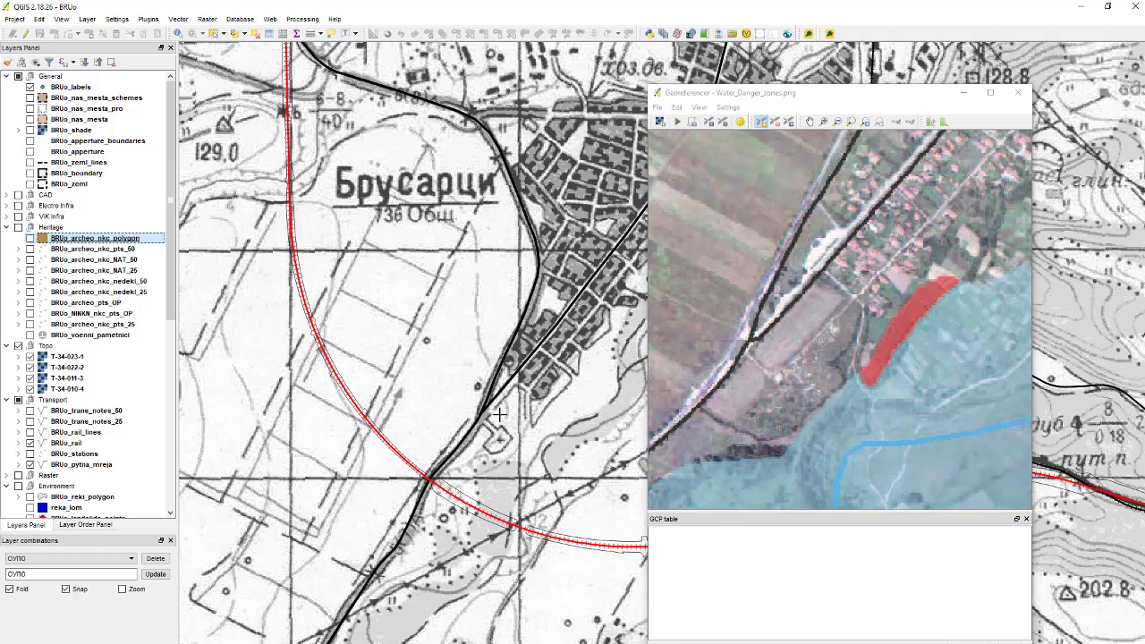
{"action": "scroll", "coordinate": [511, 417], "scroll_direction": "up", "scroll_amount": 5}
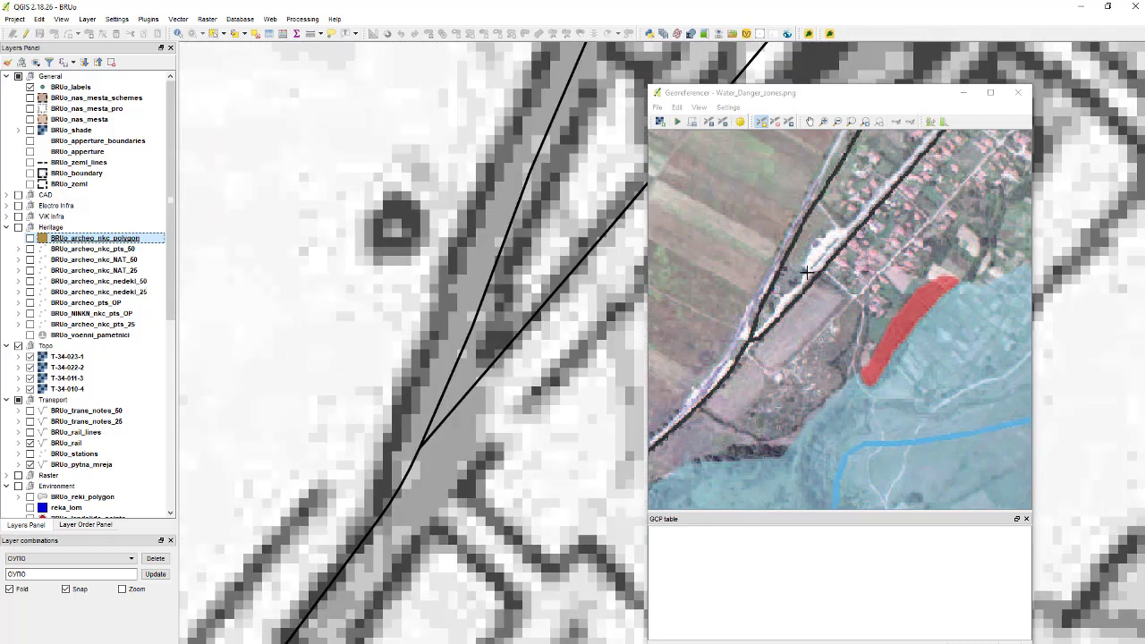
{"action": "left_click", "coordinate": [93, 130]}
{"action": "scroll", "coordinate": [94, 134], "scroll_direction": "down", "scroll_amount": 4}
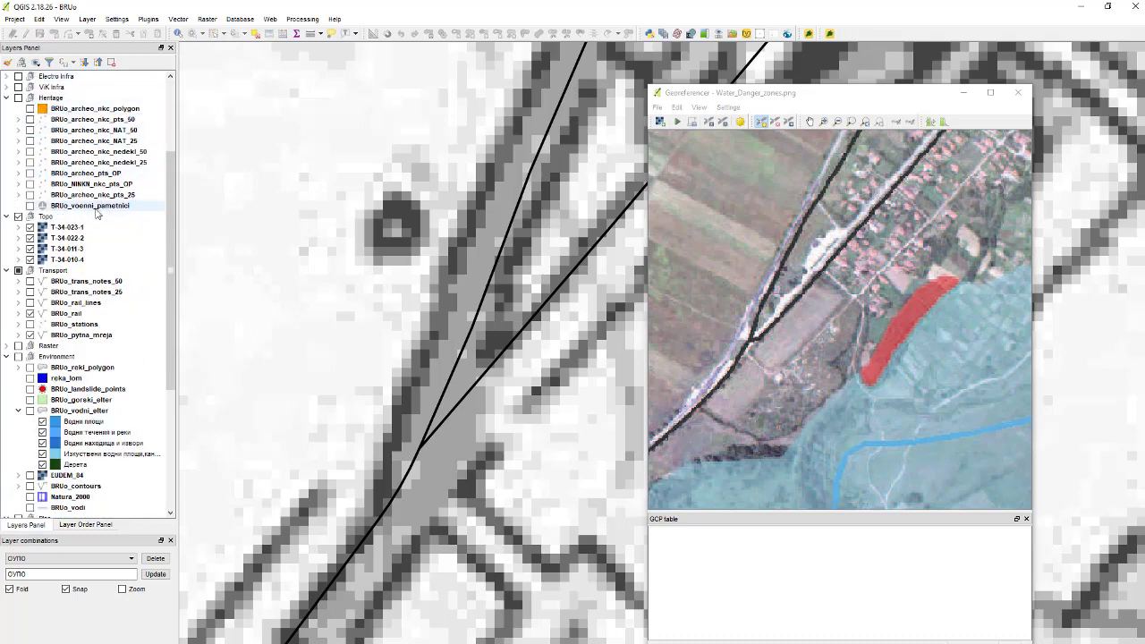
{"action": "scroll", "coordinate": [97, 214], "scroll_direction": "down", "scroll_amount": 3}
Step: Set BRUo_pytna_mreja to snap to vertices and segments in the Snapping options
{"action": "left_click", "coordinate": [117, 19]}
{"action": "left_click", "coordinate": [147, 98]}
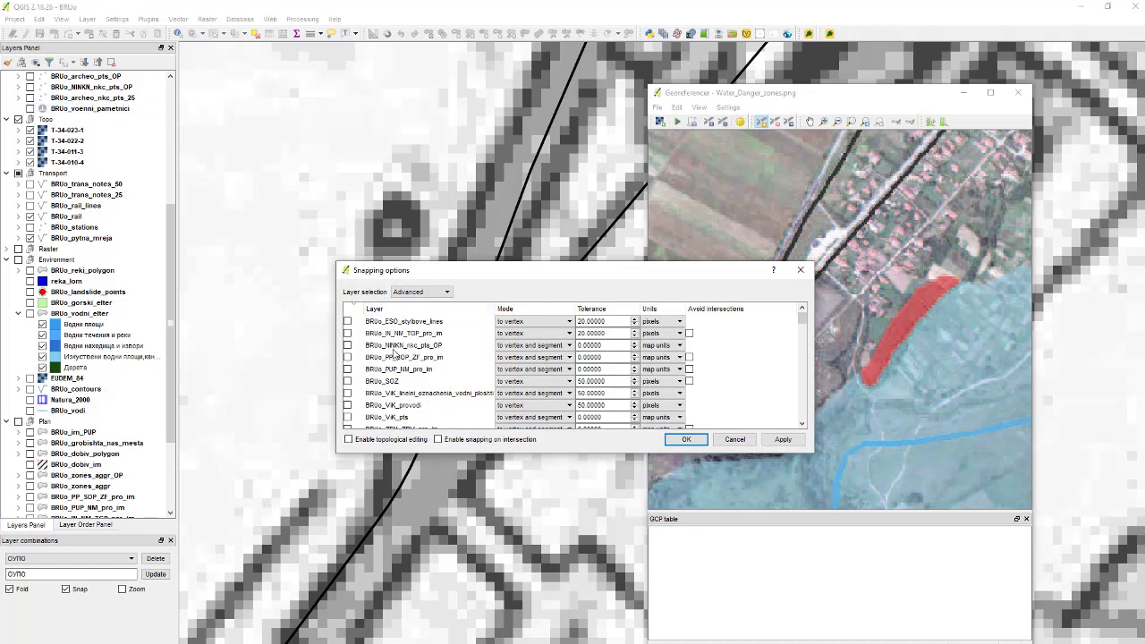
{"action": "scroll", "coordinate": [393, 349], "scroll_direction": "down", "scroll_amount": 10}
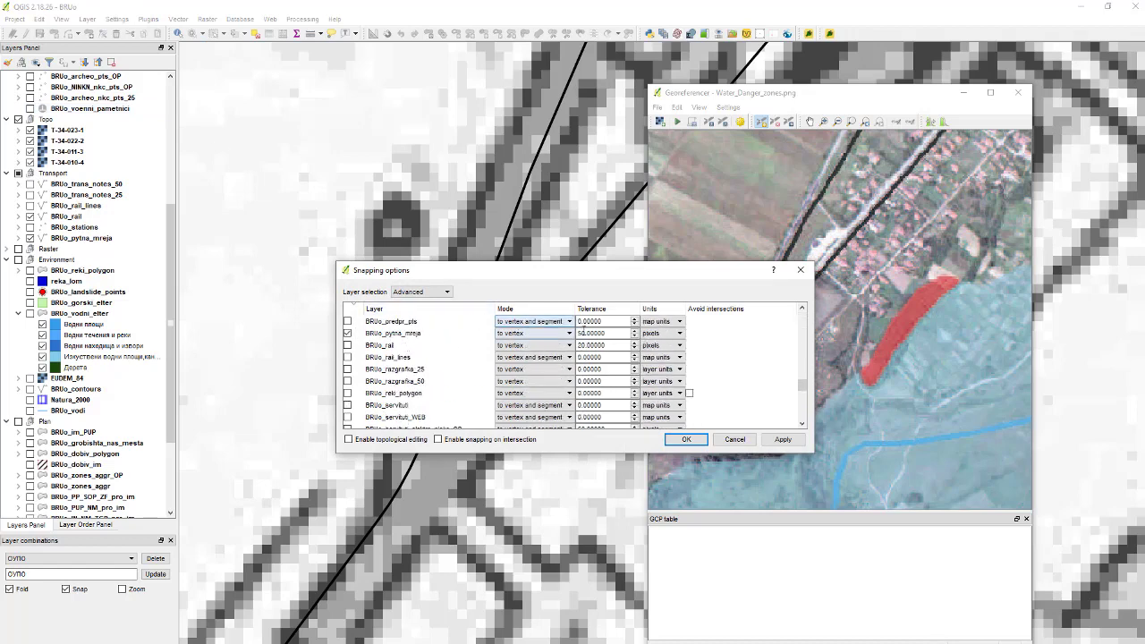
{"action": "left_click", "coordinate": [535, 333]}
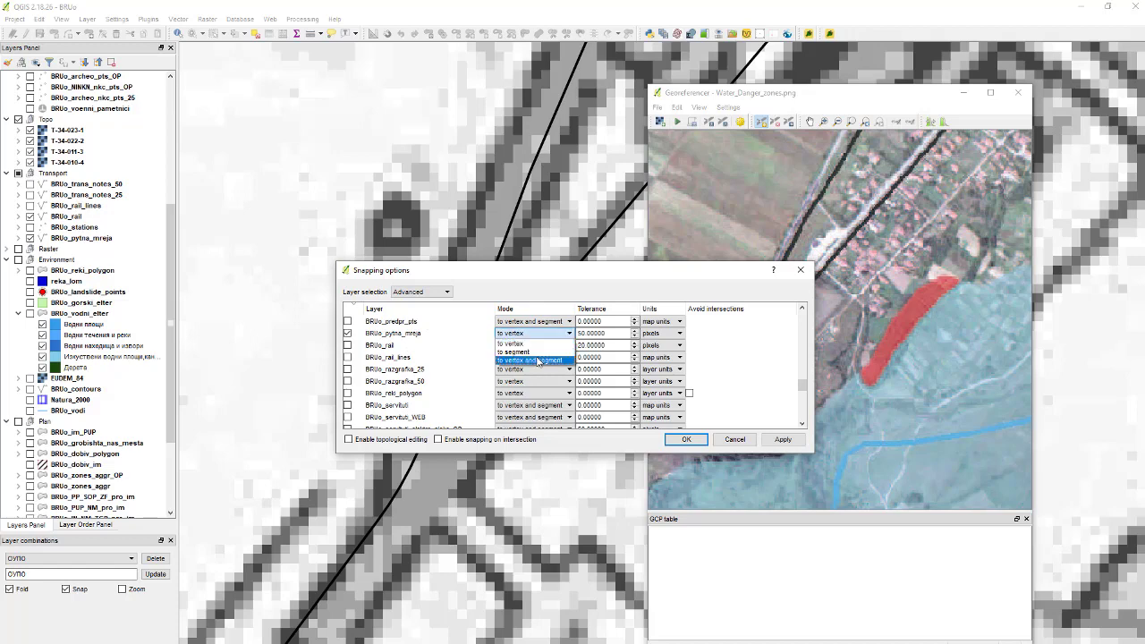
{"action": "left_click", "coordinate": [530, 359]}
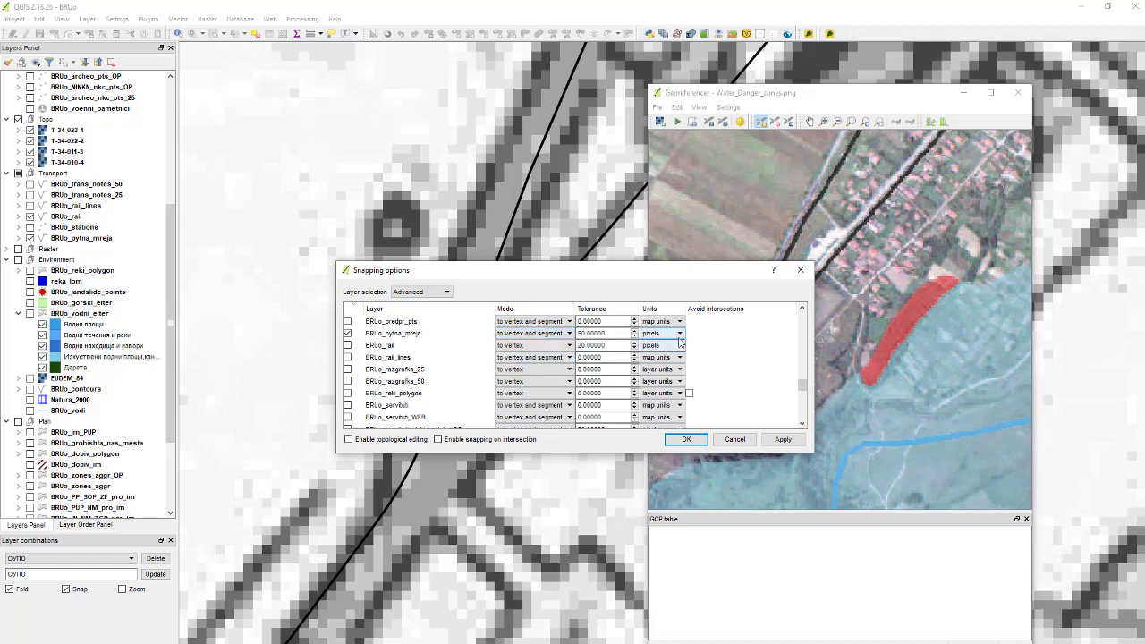
{"action": "left_click", "coordinate": [785, 439]}
{"action": "left_click", "coordinate": [689, 443]}
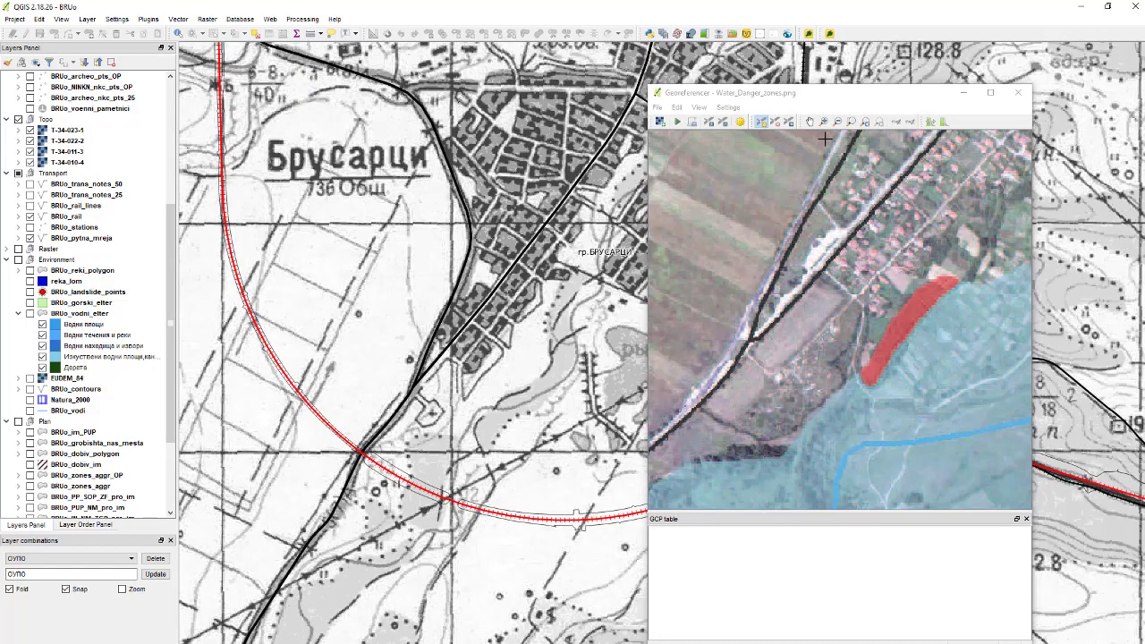
Step: Add the first control point at the railway junction, matched to the railway on the map canvas
{"action": "left_click", "coordinate": [782, 110]}
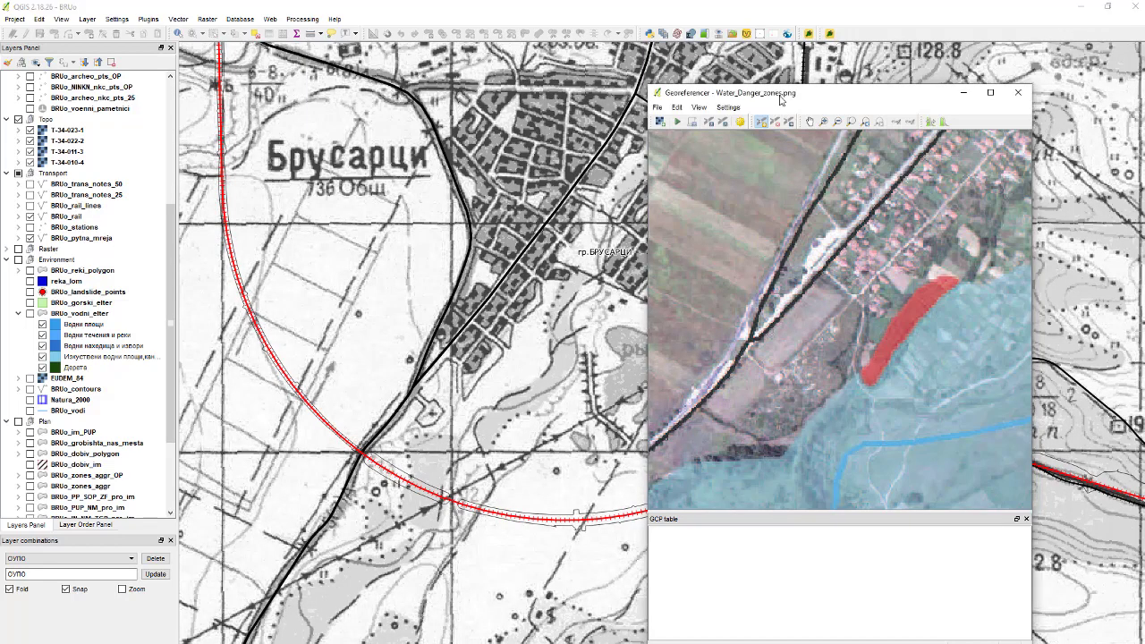
{"action": "left_click", "coordinate": [752, 338]}
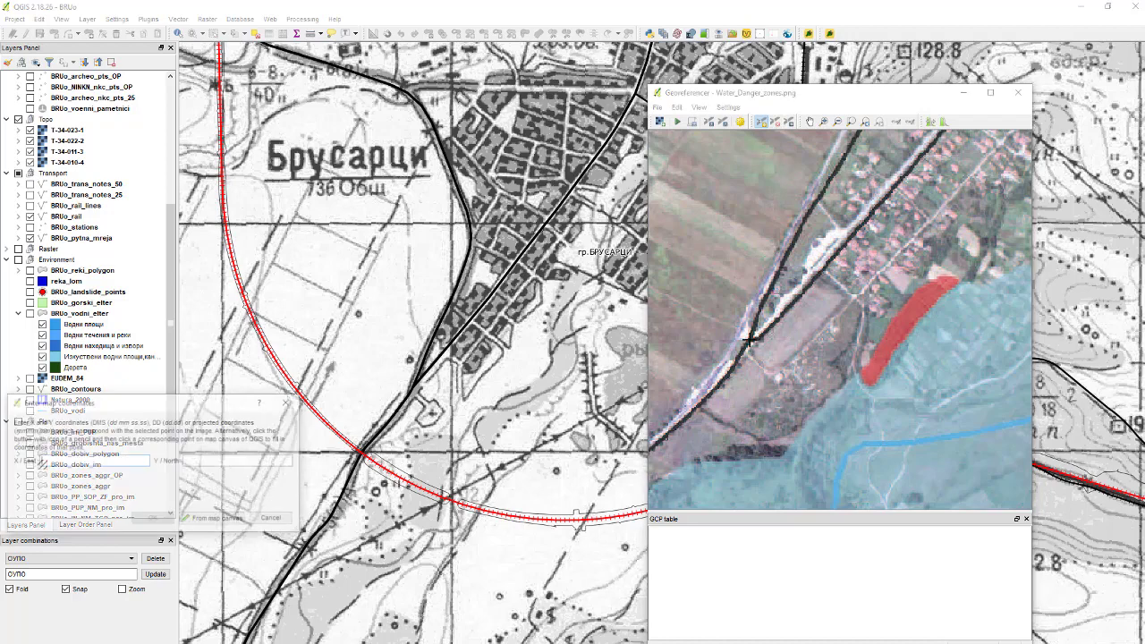
{"action": "left_click", "coordinate": [215, 519]}
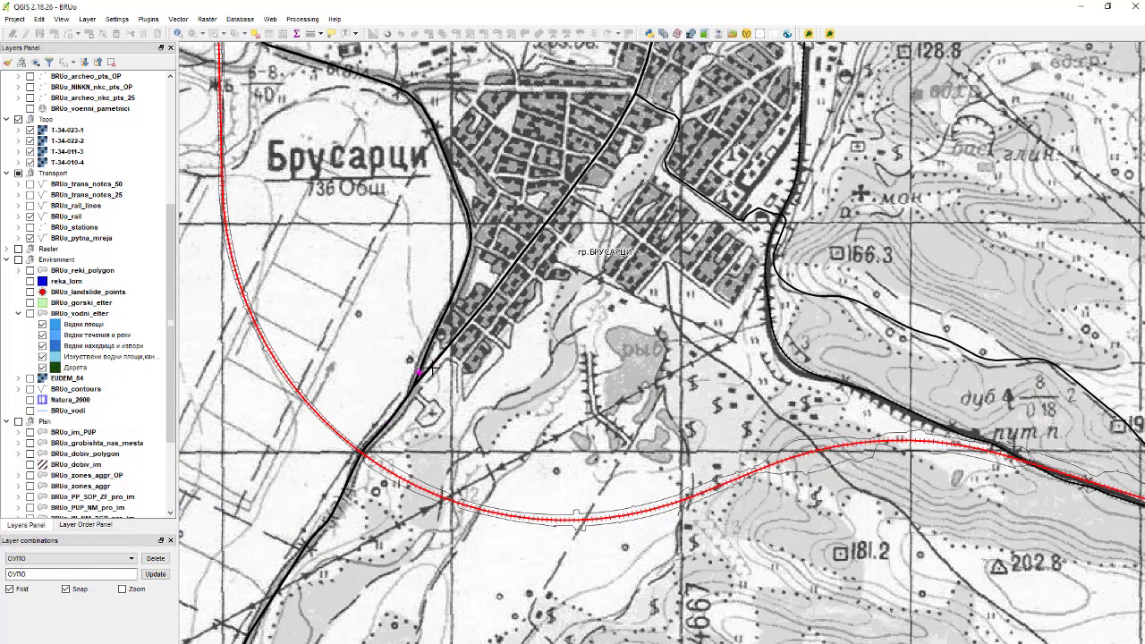
{"action": "left_click", "coordinate": [413, 394]}
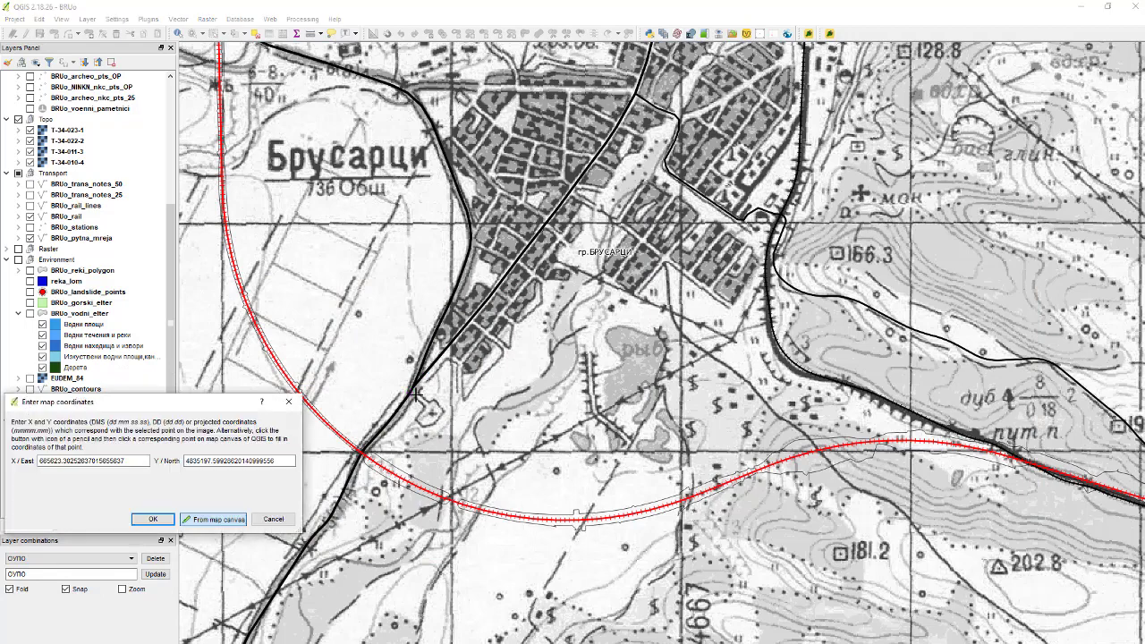
{"action": "left_click", "coordinate": [153, 519]}
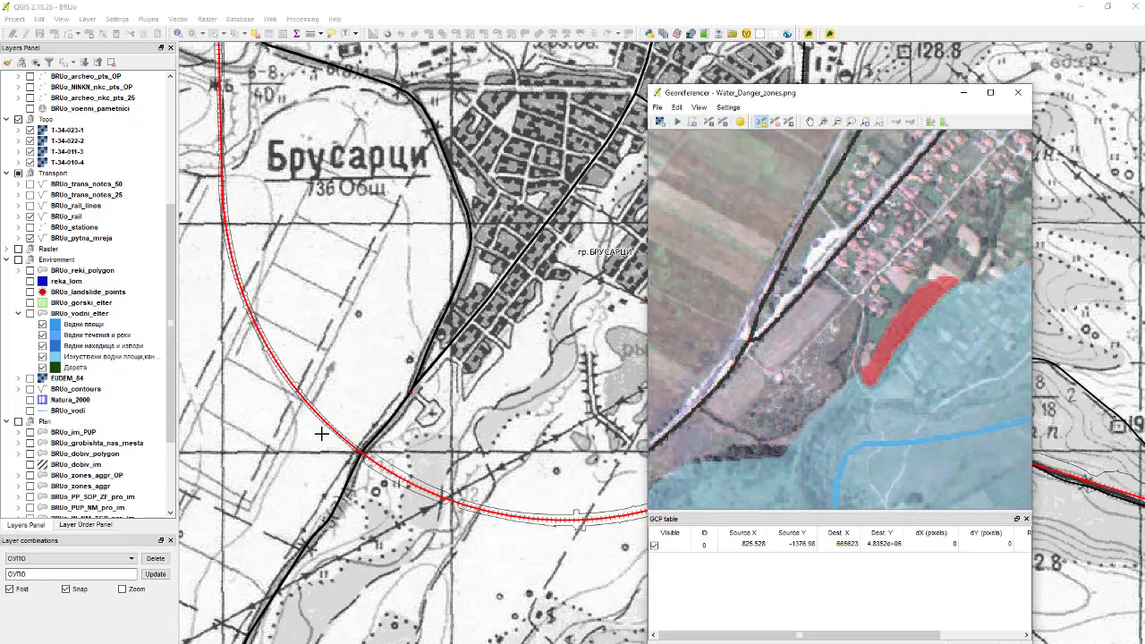
Step: Zoom the map to bring the railway bend near spot height 166.3 into view
{"action": "scroll", "coordinate": [322, 469], "scroll_direction": "down", "scroll_amount": 2}
{"action": "scroll", "coordinate": [447, 443], "scroll_direction": "up", "scroll_amount": 5}
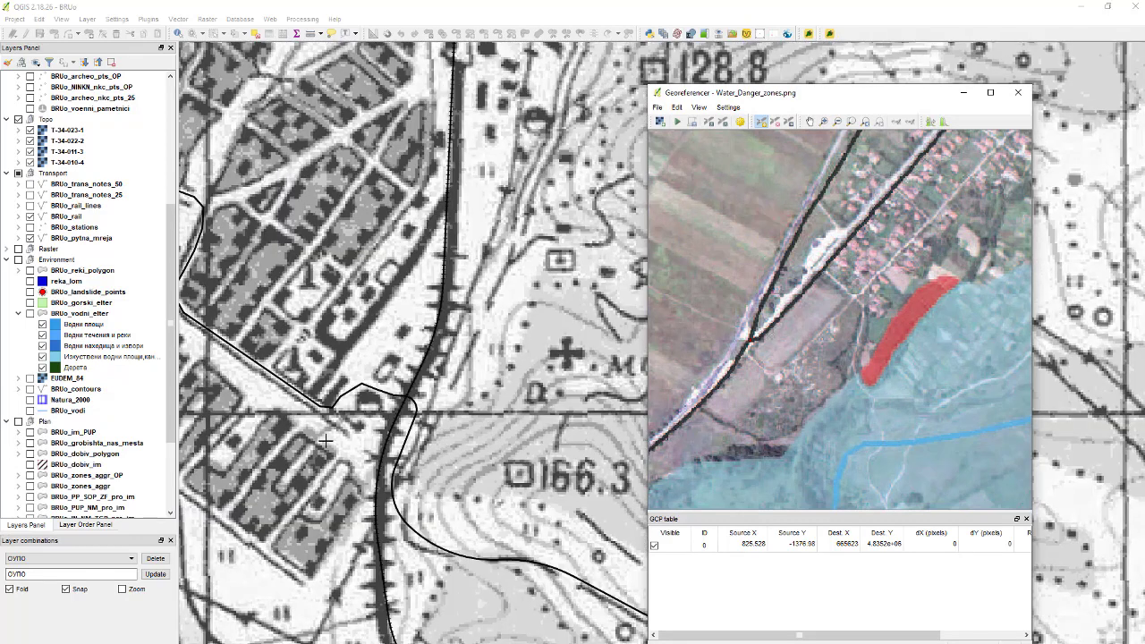
{"action": "scroll", "coordinate": [331, 434], "scroll_direction": "down", "scroll_amount": 1}
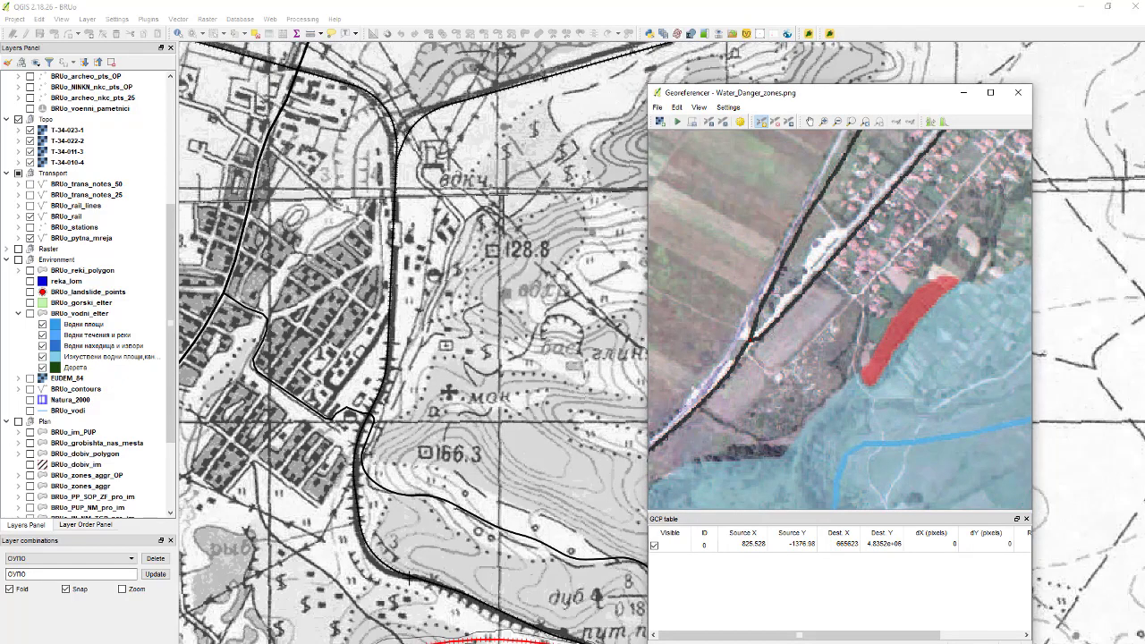
{"action": "scroll", "coordinate": [865, 333], "scroll_direction": "down", "scroll_amount": 3}
{"action": "scroll", "coordinate": [771, 269], "scroll_direction": "up", "scroll_amount": 3}
{"action": "scroll", "coordinate": [902, 273], "scroll_direction": "up", "scroll_amount": 2}
{"action": "scroll", "coordinate": [773, 330], "scroll_direction": "down", "scroll_amount": 3}
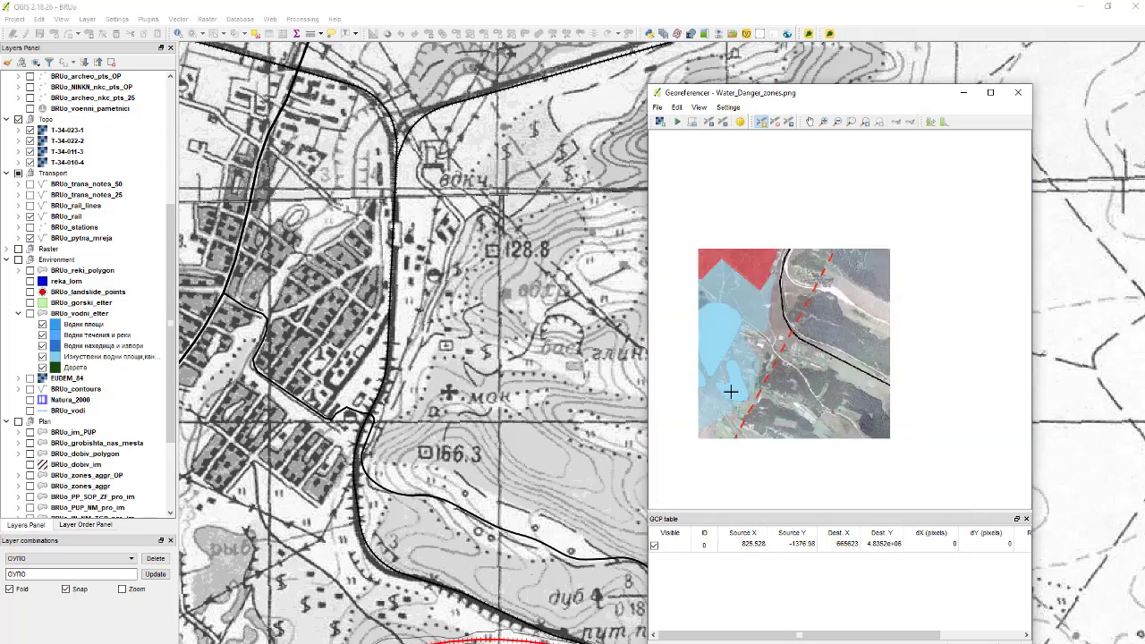
{"action": "scroll", "coordinate": [805, 364], "scroll_direction": "up", "scroll_amount": 3}
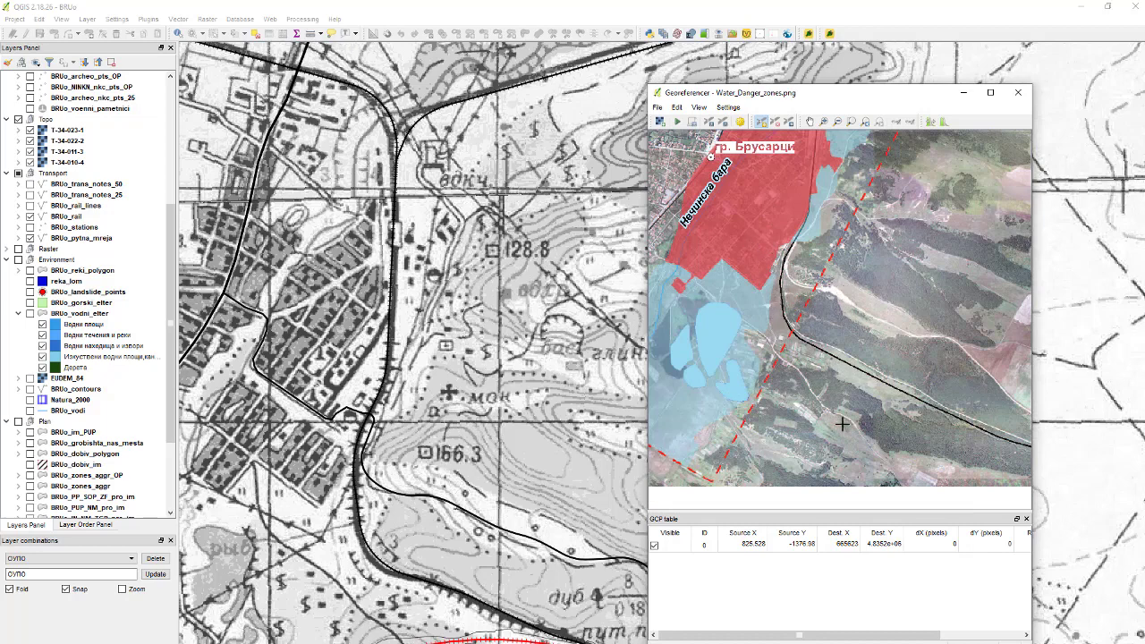
{"action": "scroll", "coordinate": [421, 577], "scroll_direction": "up", "scroll_amount": 3}
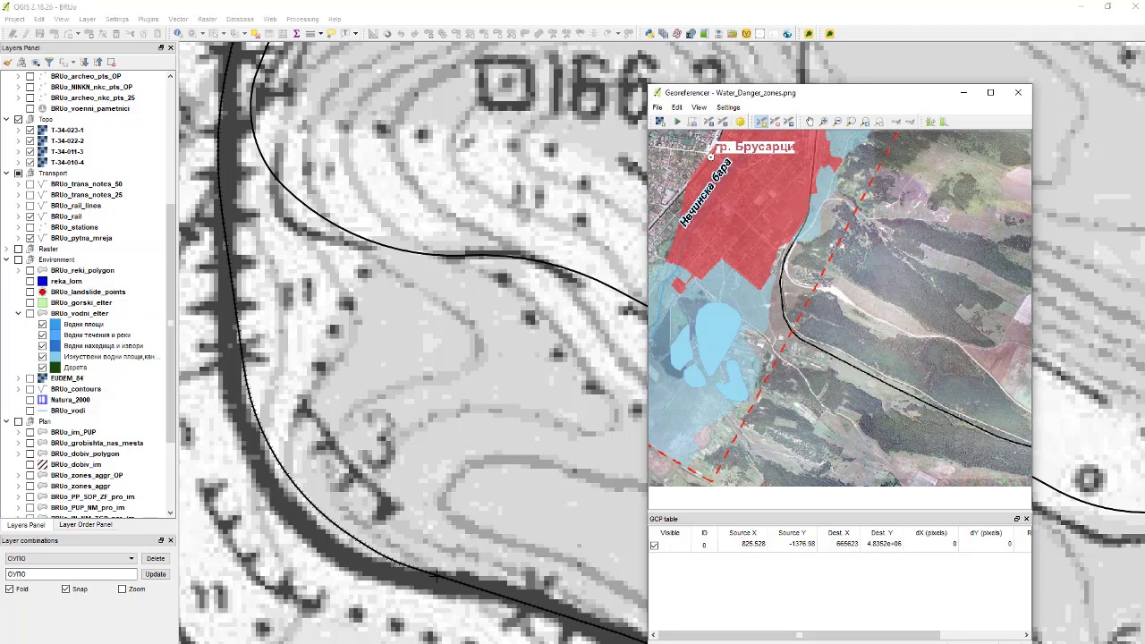
{"action": "scroll", "coordinate": [772, 314], "scroll_direction": "up", "scroll_amount": 2}
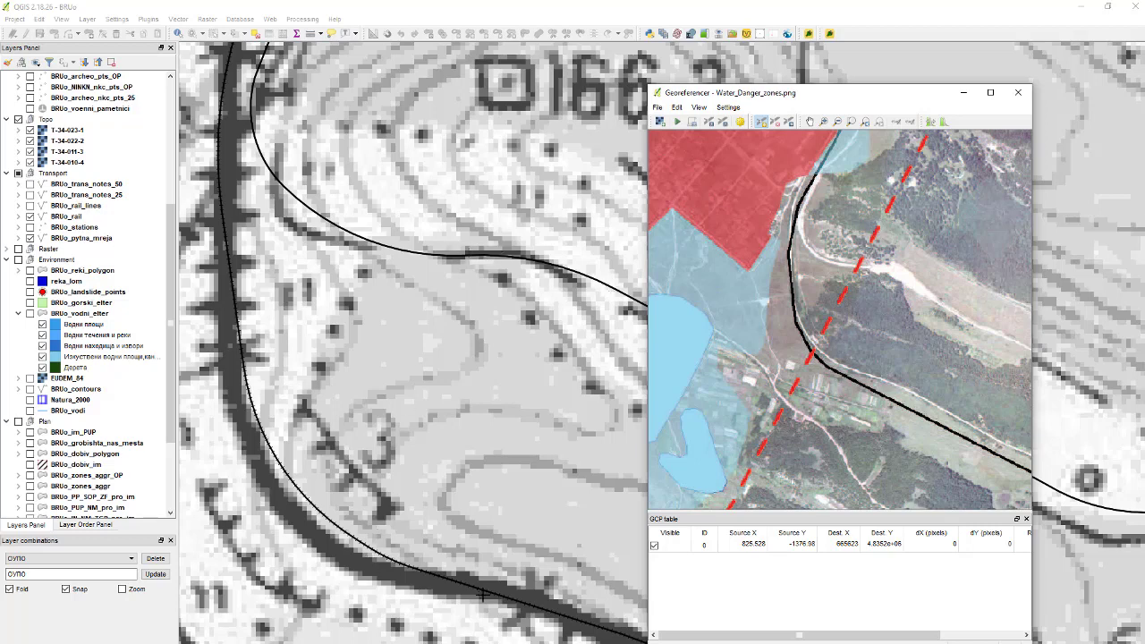
{"action": "scroll", "coordinate": [429, 591], "scroll_direction": "up", "scroll_amount": 1}
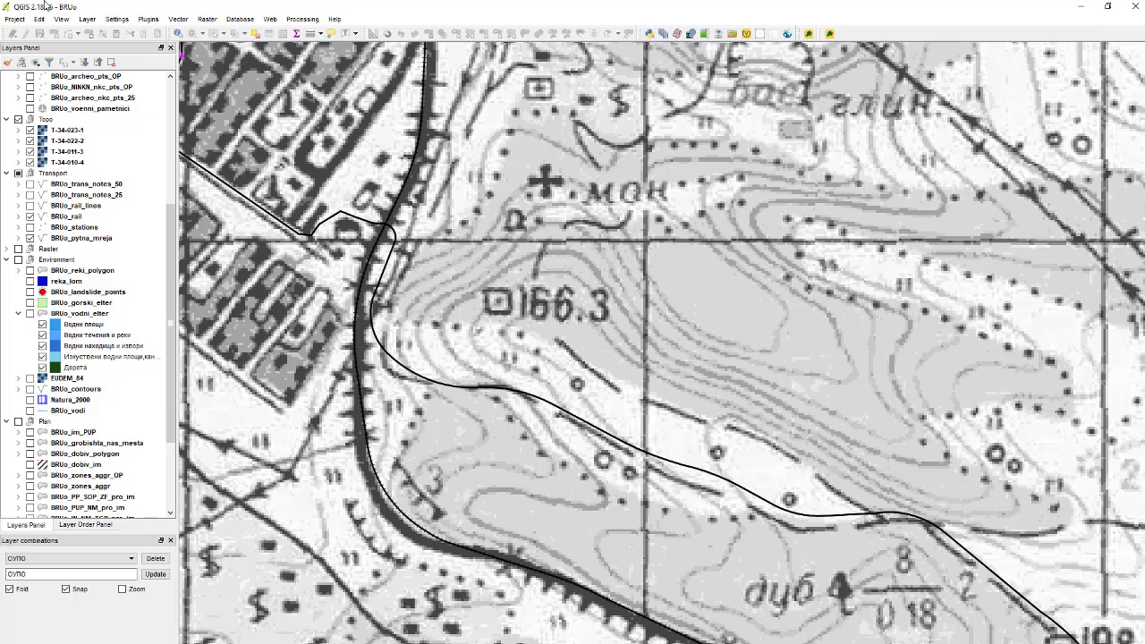
Step: Enable BRUo_rail snapping to vertex and segment with a 50-pixel tolerance
{"action": "left_click", "coordinate": [116, 19]}
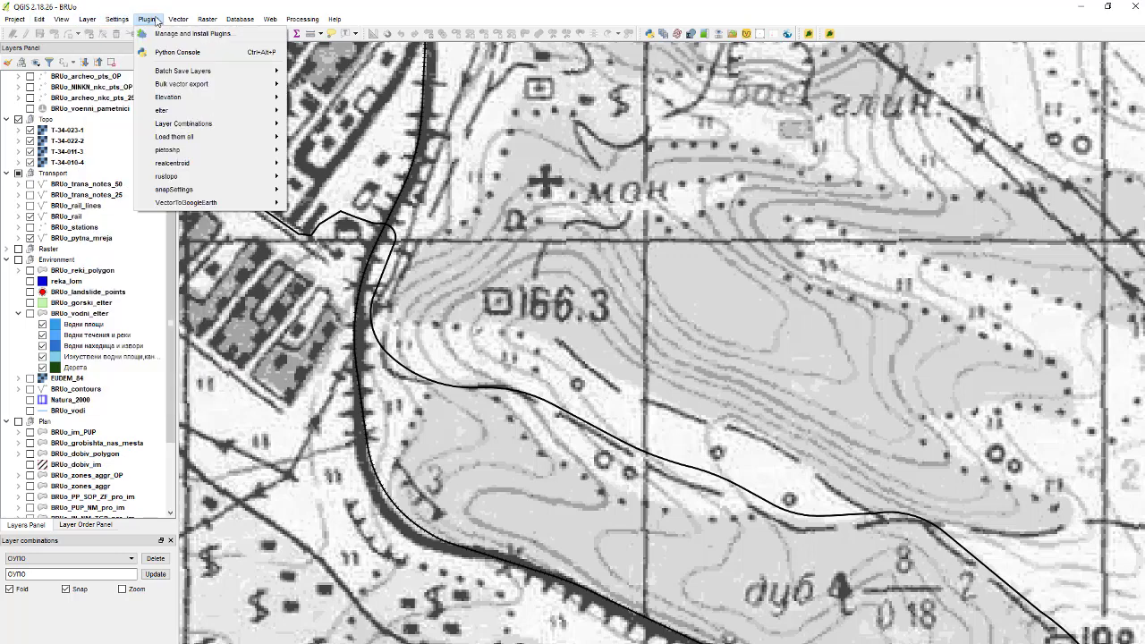
{"action": "left_click", "coordinate": [164, 101]}
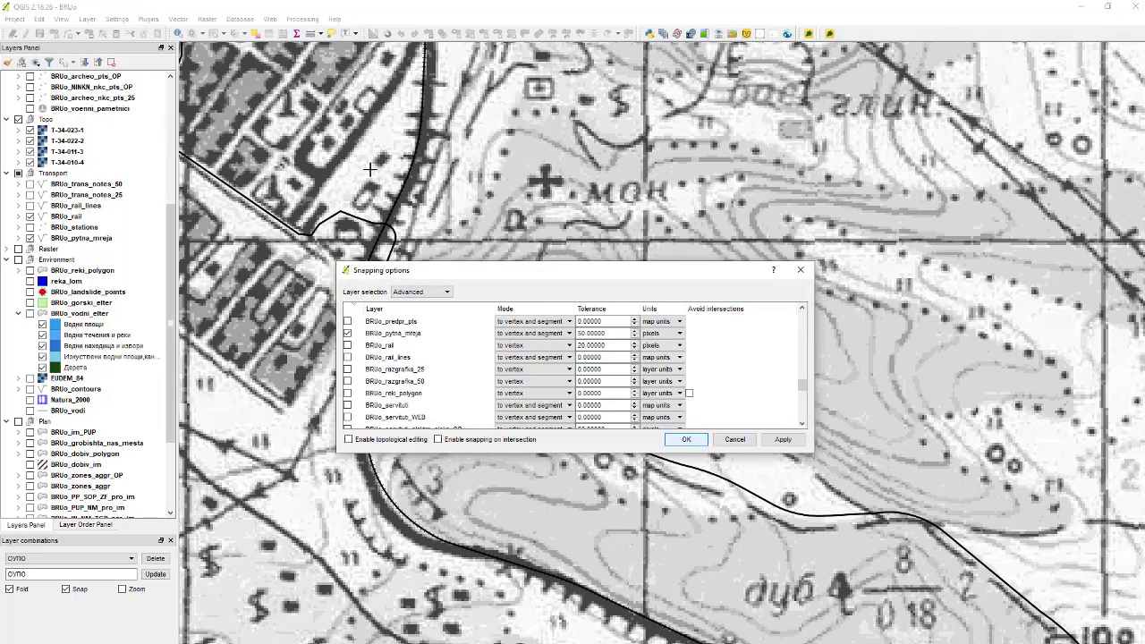
{"action": "scroll", "coordinate": [435, 376], "scroll_direction": "up", "scroll_amount": 1}
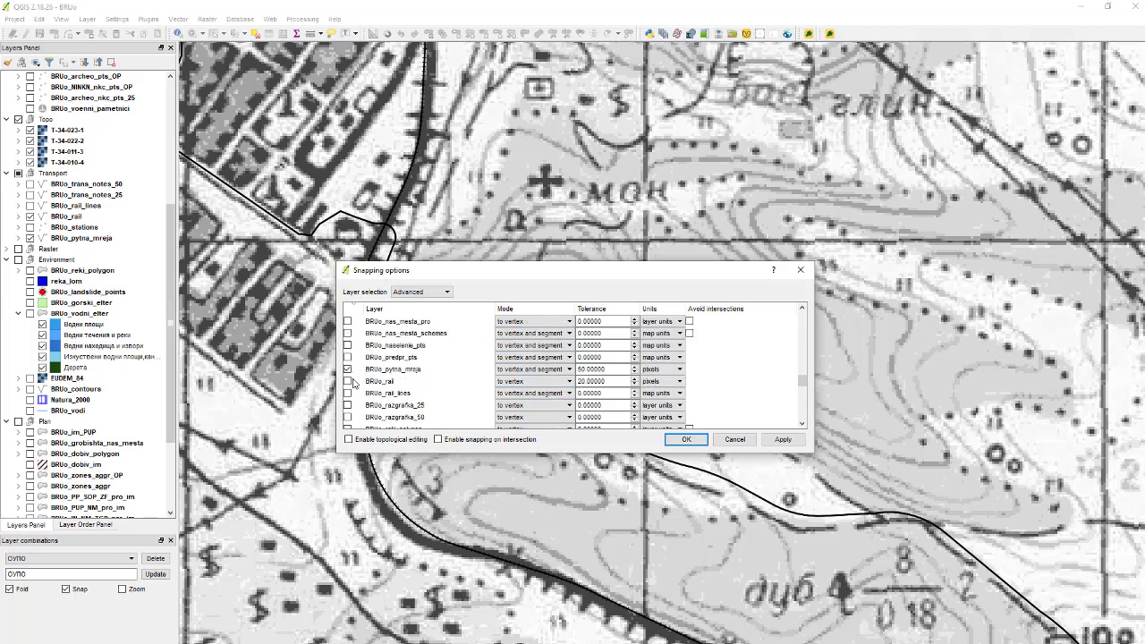
{"action": "left_click", "coordinate": [348, 381]}
{"action": "left_click", "coordinate": [535, 381]}
{"action": "left_click", "coordinate": [542, 408]}
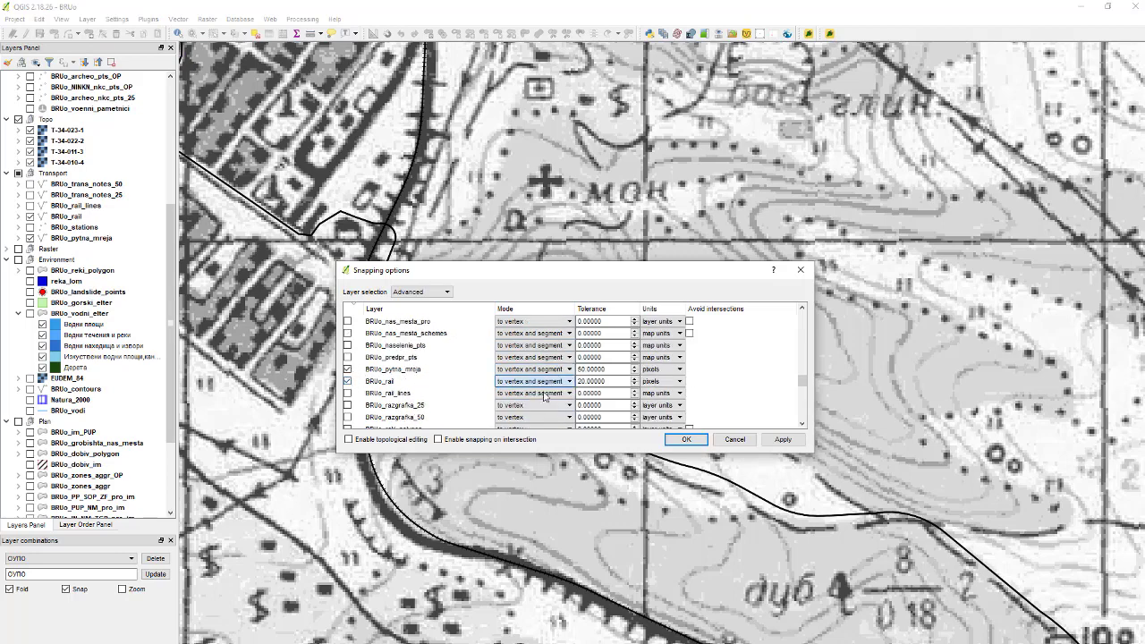
{"action": "double_click", "coordinate": [617, 378]}
{"action": "type", "text": "50"}
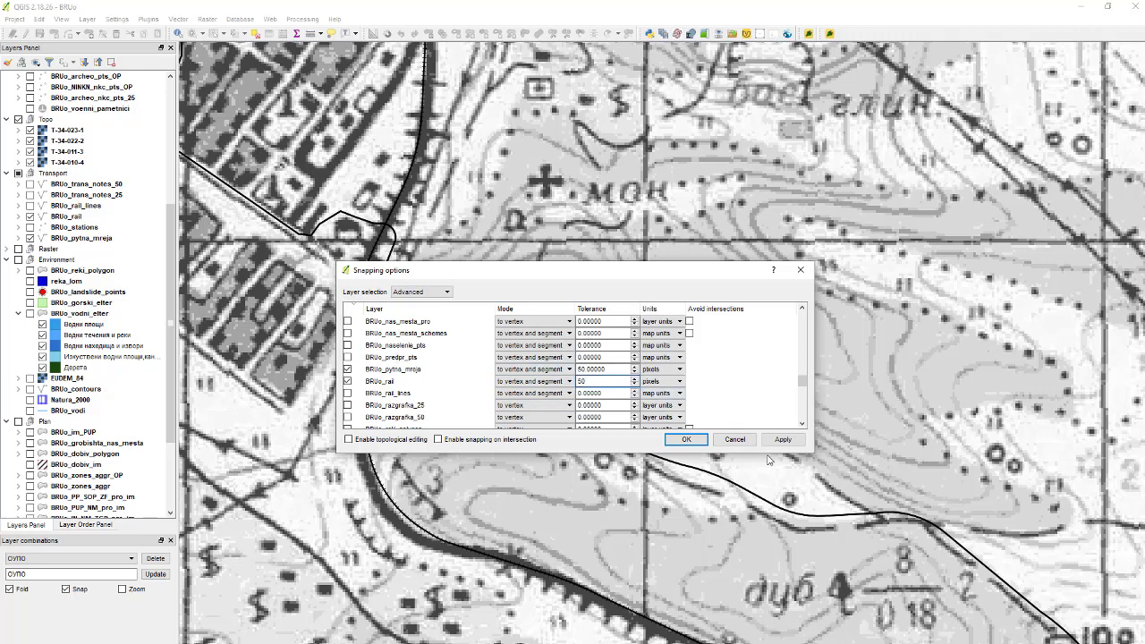
{"action": "left_click", "coordinate": [686, 440]}
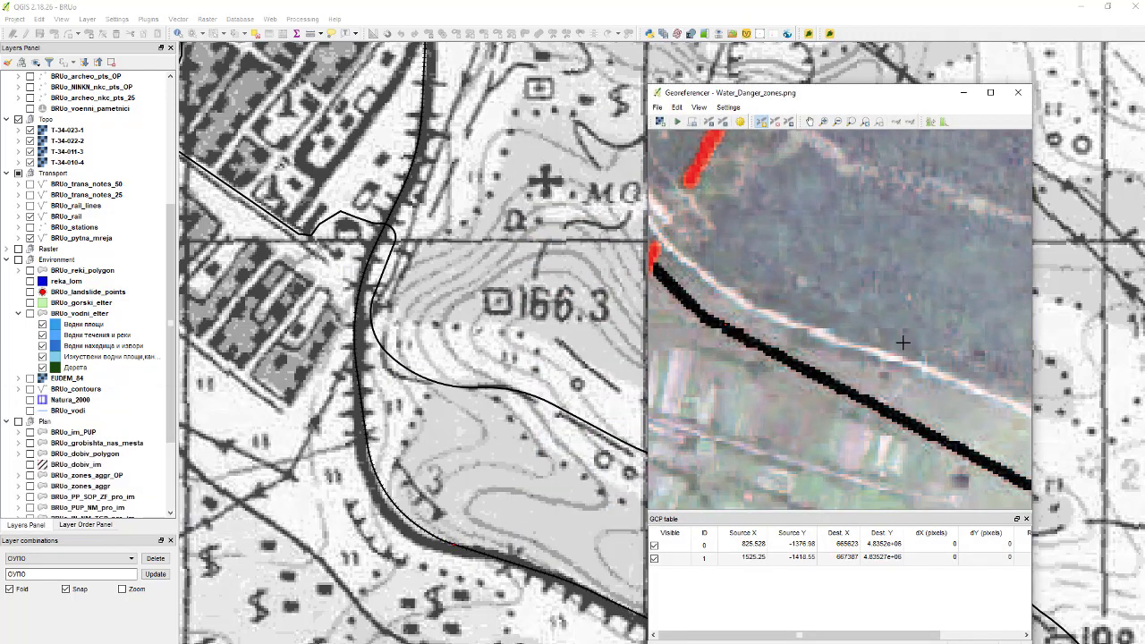
Step: Add the third control point, matching the image's road junction to the rail junction on the map
{"action": "scroll", "coordinate": [988, 340], "scroll_direction": "down", "scroll_amount": 3}
{"action": "scroll", "coordinate": [814, 408], "scroll_direction": "down", "scroll_amount": 2}
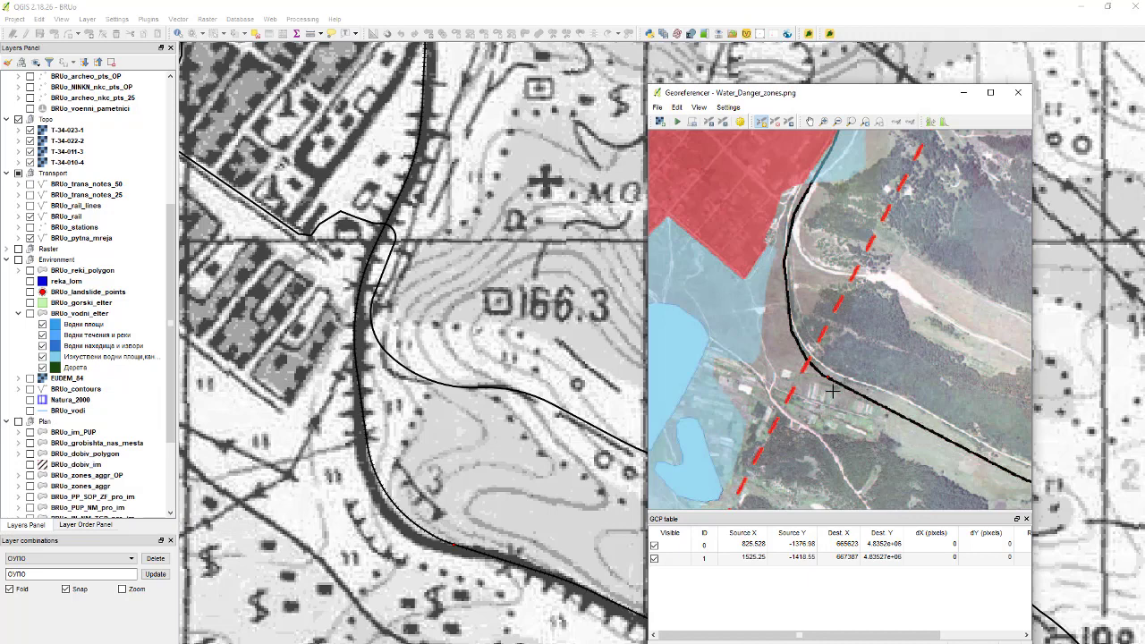
{"action": "scroll", "coordinate": [826, 396], "scroll_direction": "down", "scroll_amount": 2}
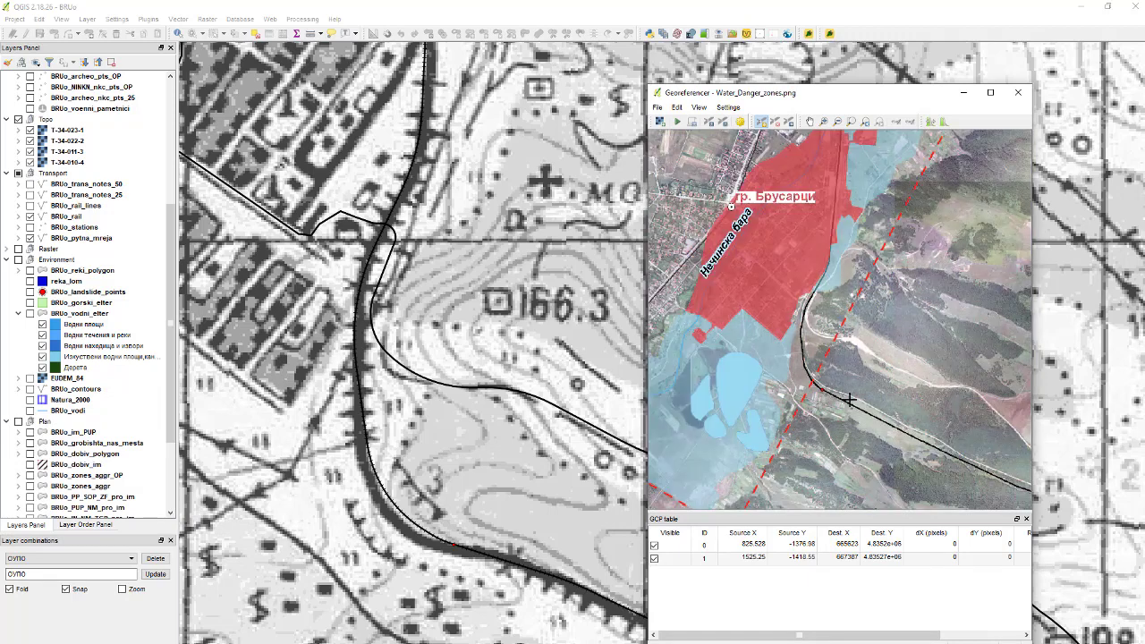
{"action": "scroll", "coordinate": [854, 400], "scroll_direction": "down", "scroll_amount": 3}
{"action": "scroll", "coordinate": [818, 290], "scroll_direction": "up", "scroll_amount": 5}
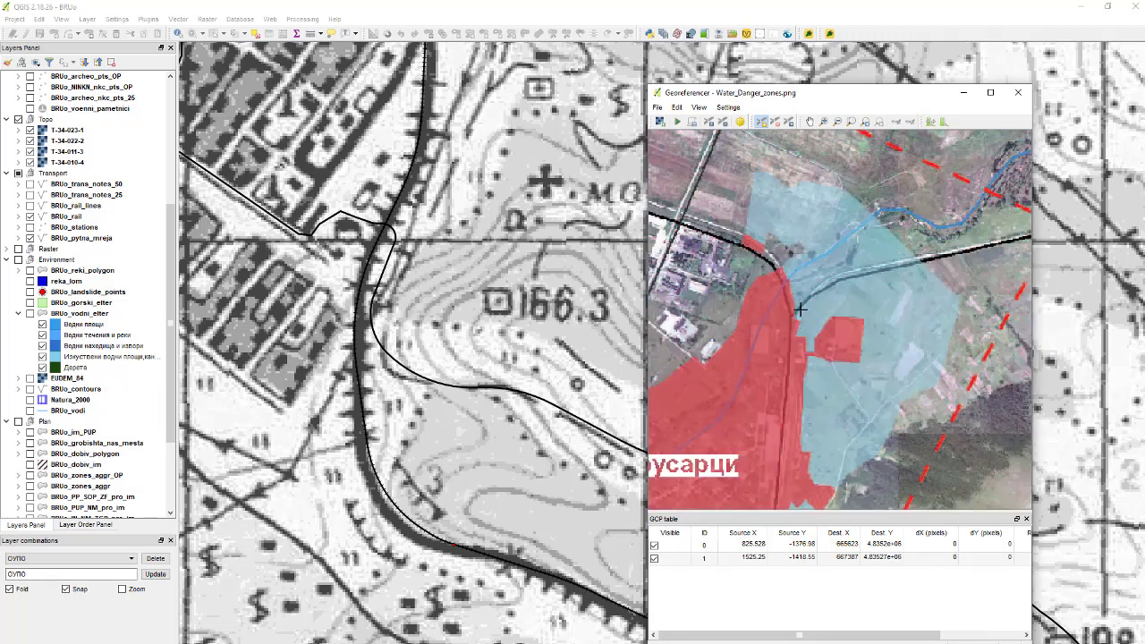
{"action": "scroll", "coordinate": [796, 309], "scroll_direction": "up", "scroll_amount": 3}
{"action": "scroll", "coordinate": [784, 330], "scroll_direction": "up", "scroll_amount": 3}
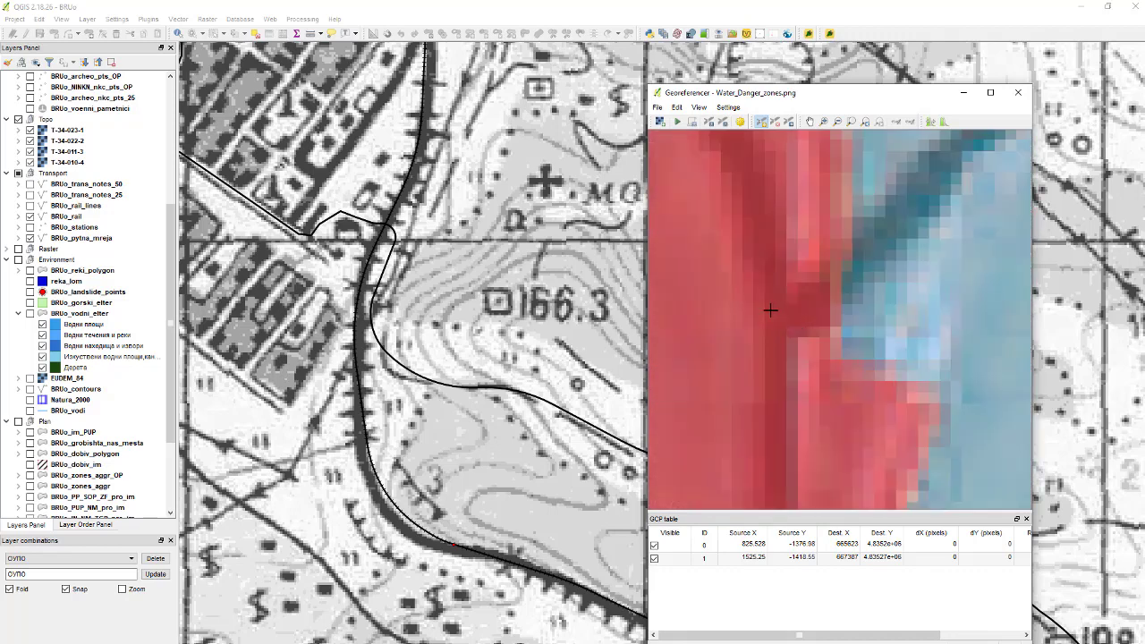
{"action": "left_click", "coordinate": [774, 315]}
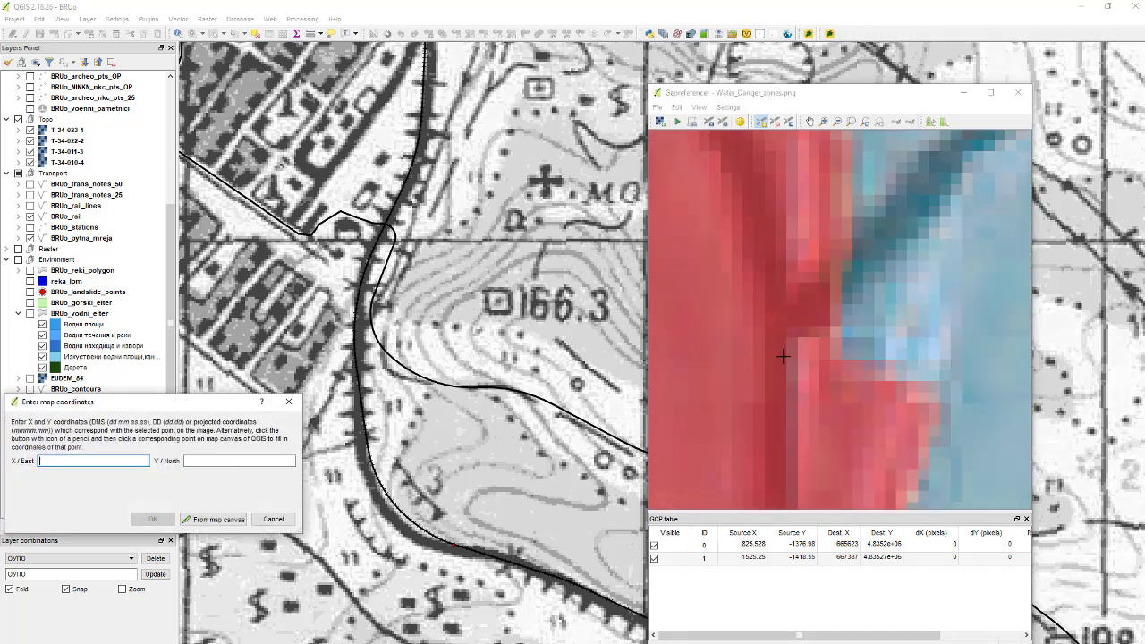
{"action": "left_click", "coordinate": [221, 519]}
{"action": "scroll", "coordinate": [306, 532], "scroll_direction": "down", "scroll_amount": 3}
{"action": "scroll", "coordinate": [367, 429], "scroll_direction": "up", "scroll_amount": 4}
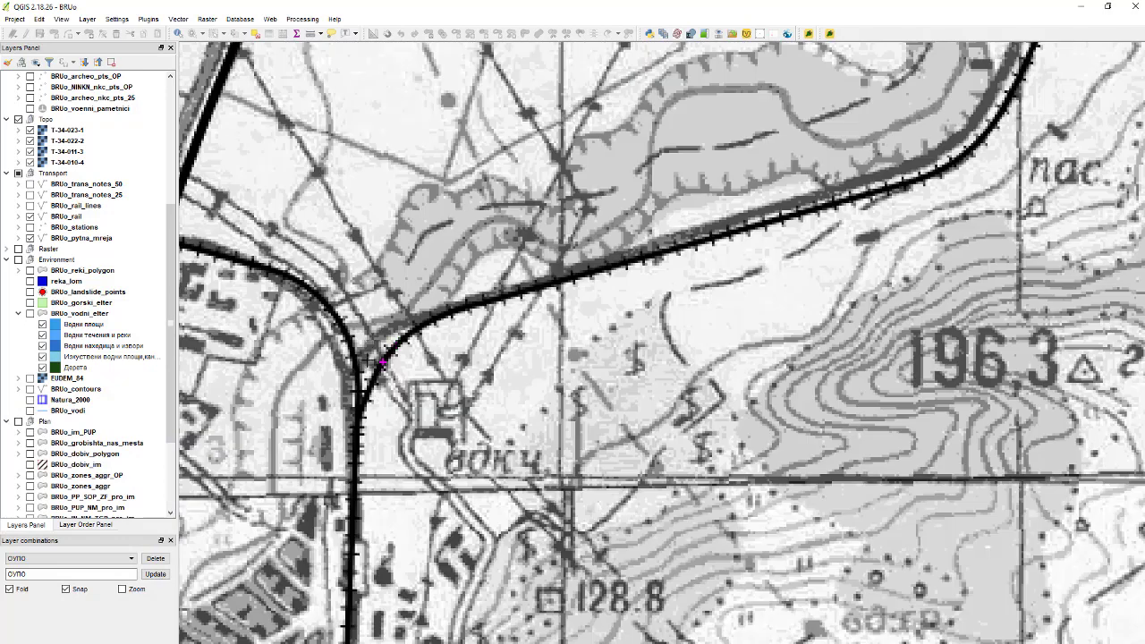
{"action": "left_click", "coordinate": [363, 431]}
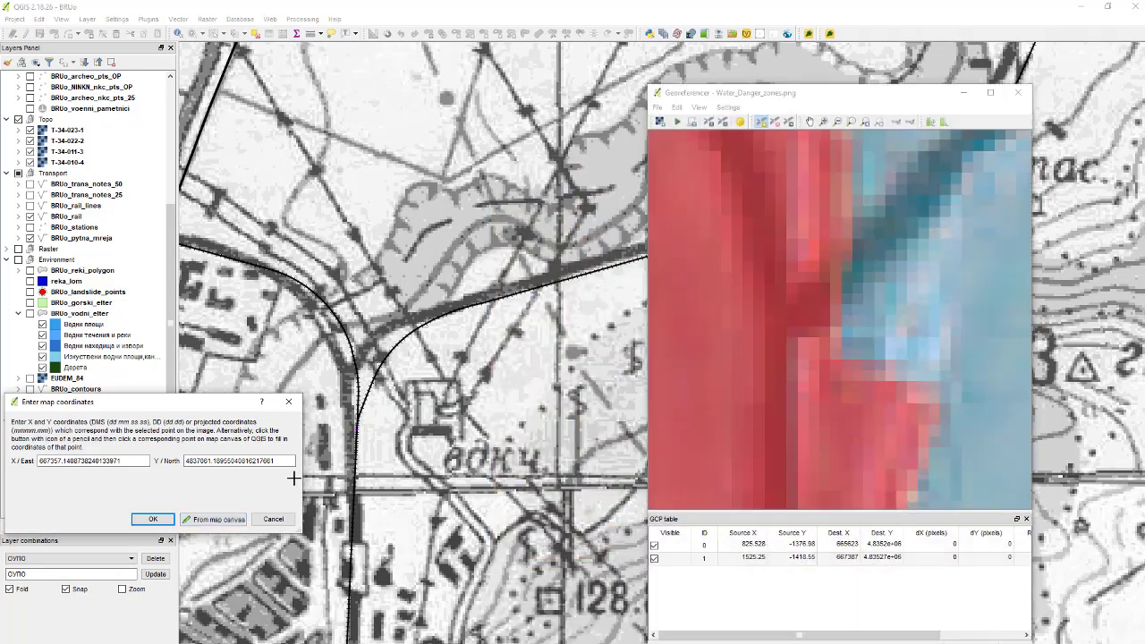
{"action": "left_click", "coordinate": [154, 523]}
Step: Mark the line crossing on the flood-zone image as the fourth point and switch to map-canvas pick
{"action": "scroll", "coordinate": [897, 356], "scroll_direction": "down", "scroll_amount": 3}
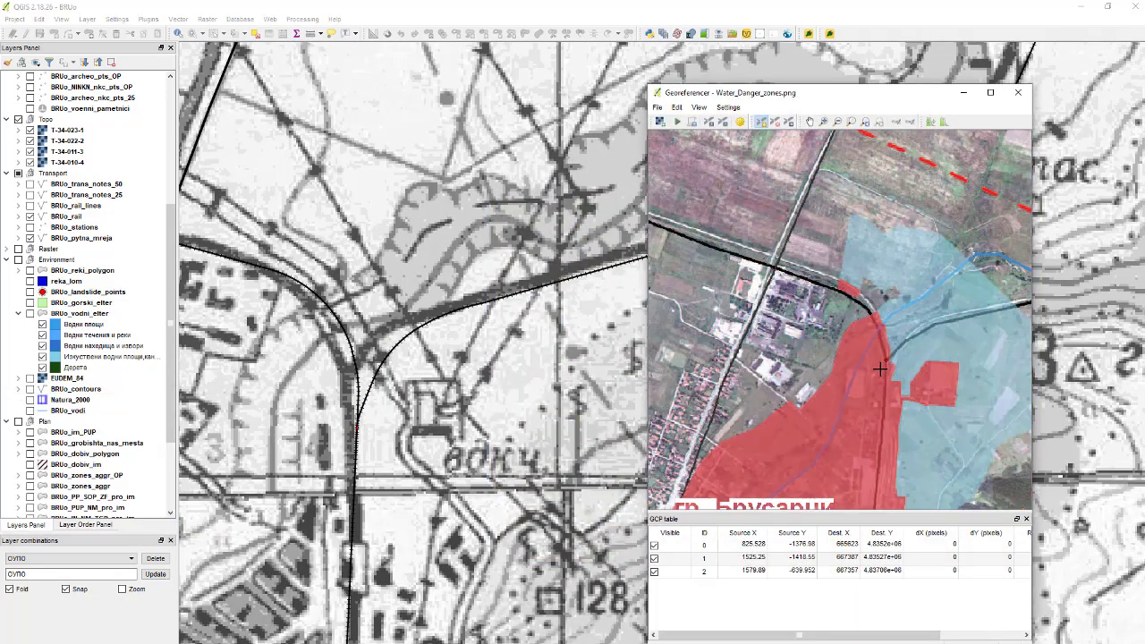
{"action": "scroll", "coordinate": [850, 370], "scroll_direction": "down", "scroll_amount": 1}
{"action": "scroll", "coordinate": [818, 318], "scroll_direction": "up", "scroll_amount": 1}
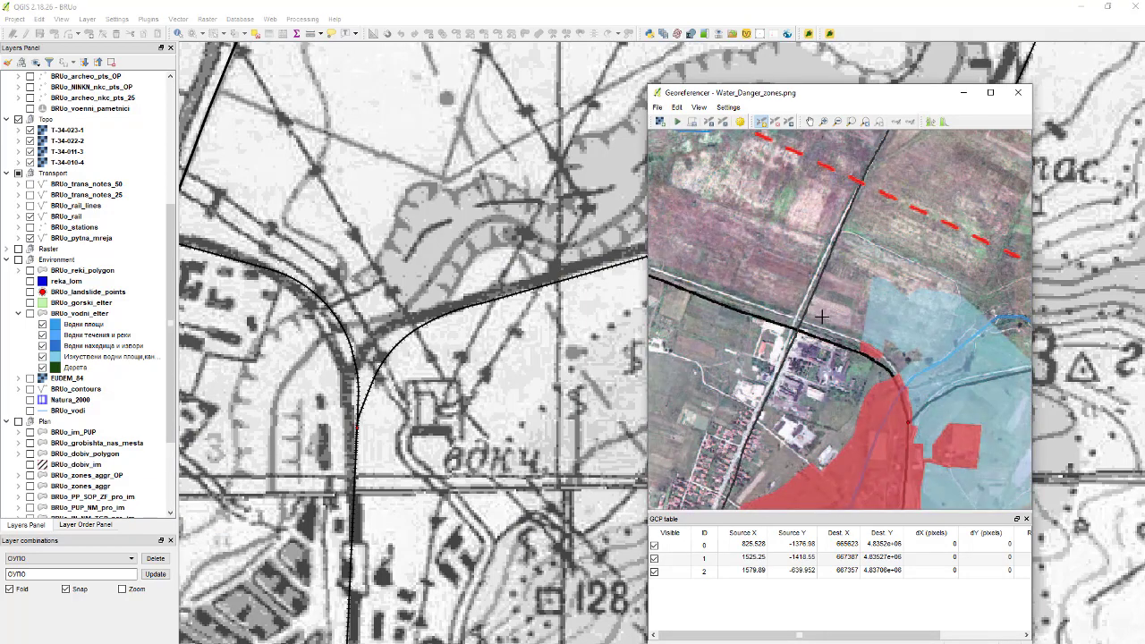
{"action": "scroll", "coordinate": [795, 333], "scroll_direction": "up", "scroll_amount": 4}
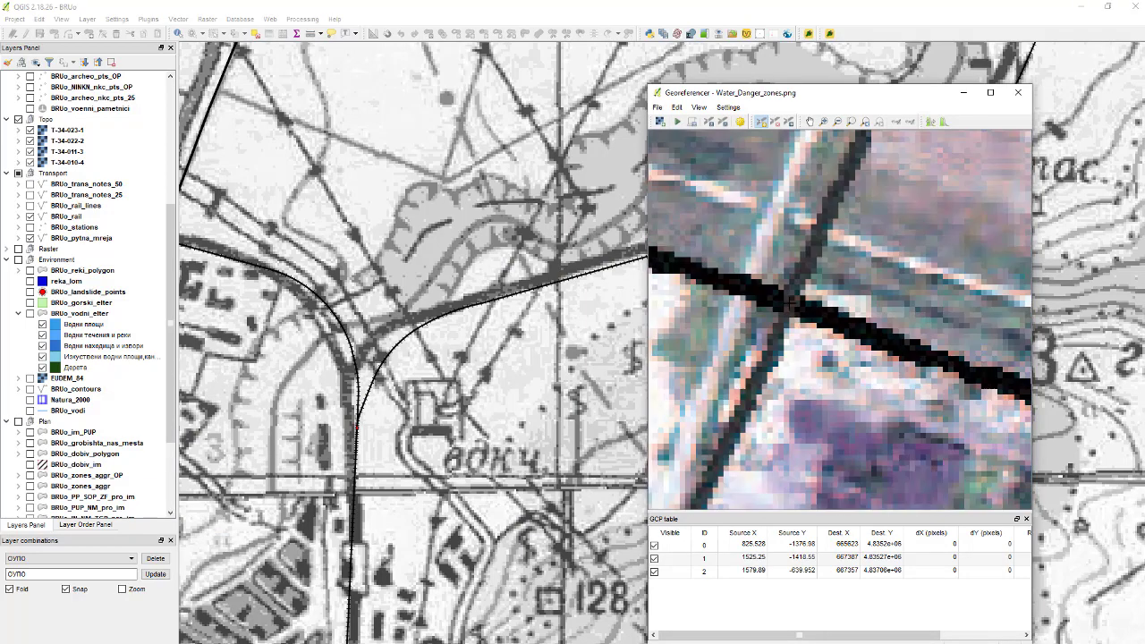
{"action": "left_click", "coordinate": [792, 306]}
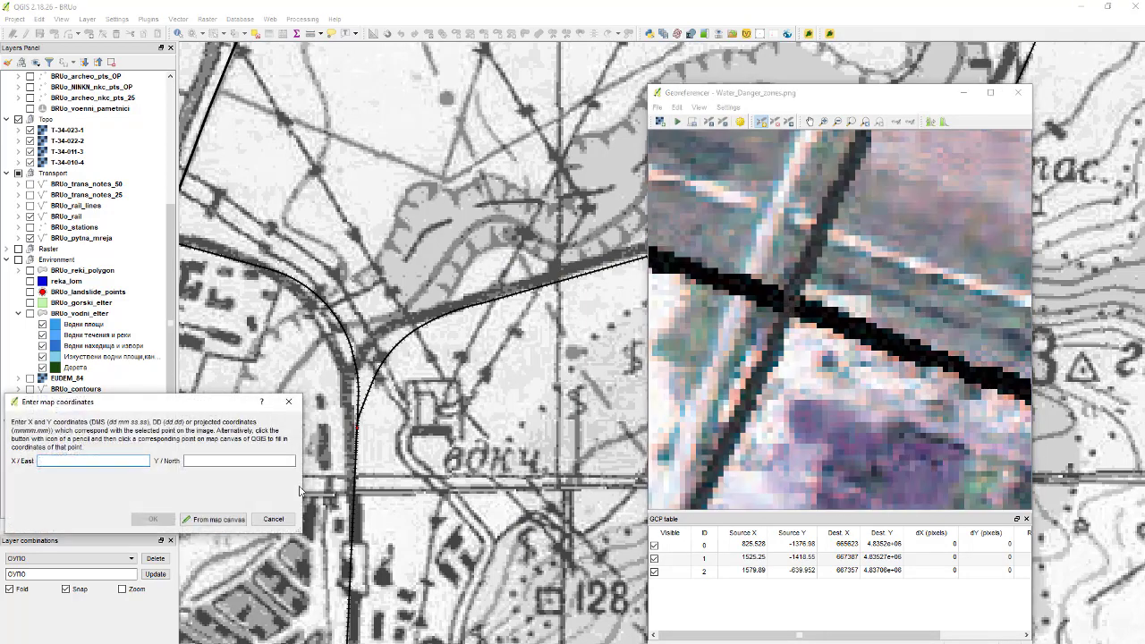
{"action": "left_click", "coordinate": [240, 512]}
Step: Zoom the map canvas and image in and out around the line crossing to finish GCP 3
{"action": "scroll", "coordinate": [604, 427], "scroll_direction": "down", "scroll_amount": 1}
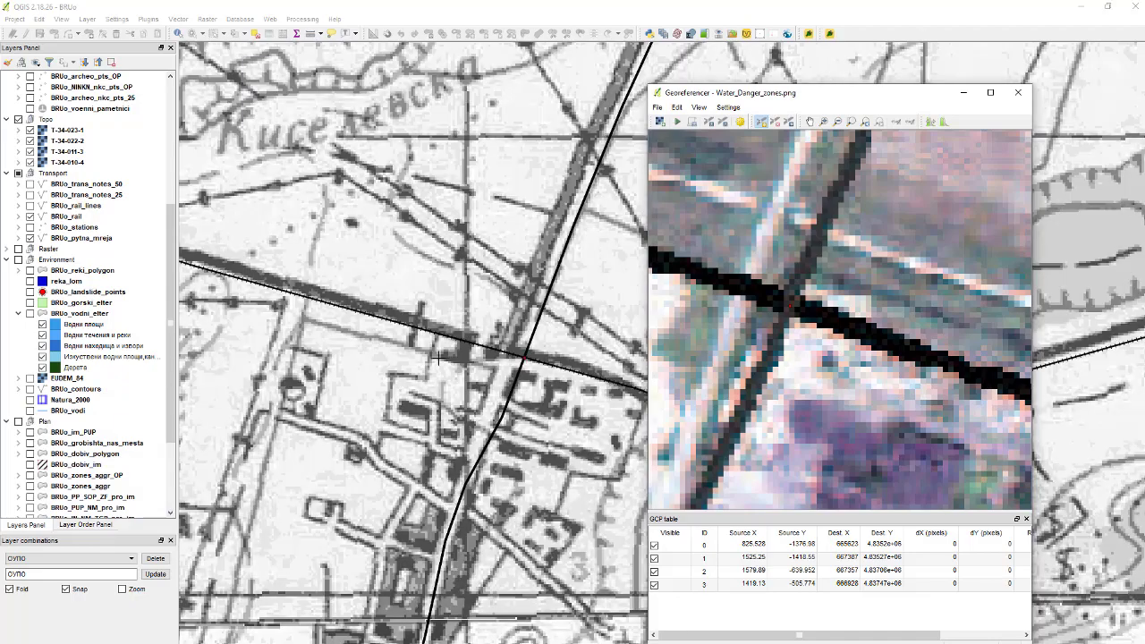
{"action": "scroll", "coordinate": [510, 360], "scroll_direction": "down", "scroll_amount": 3}
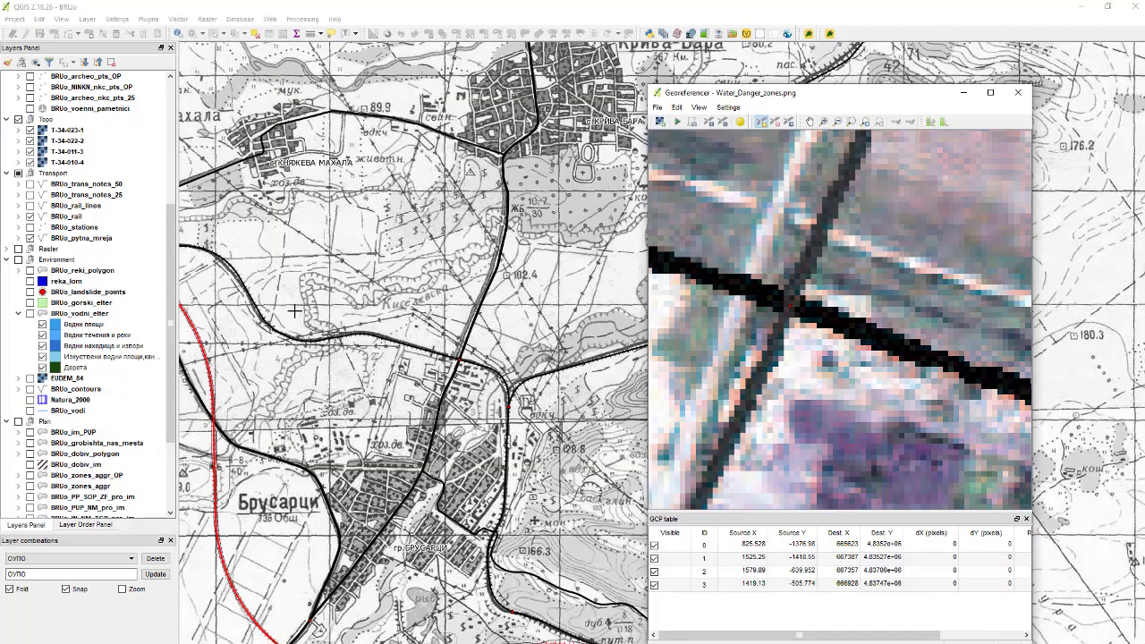
{"action": "scroll", "coordinate": [294, 311], "scroll_direction": "down", "scroll_amount": 2}
{"action": "scroll", "coordinate": [339, 262], "scroll_direction": "up", "scroll_amount": 1}
{"action": "scroll", "coordinate": [337, 261], "scroll_direction": "up", "scroll_amount": 1}
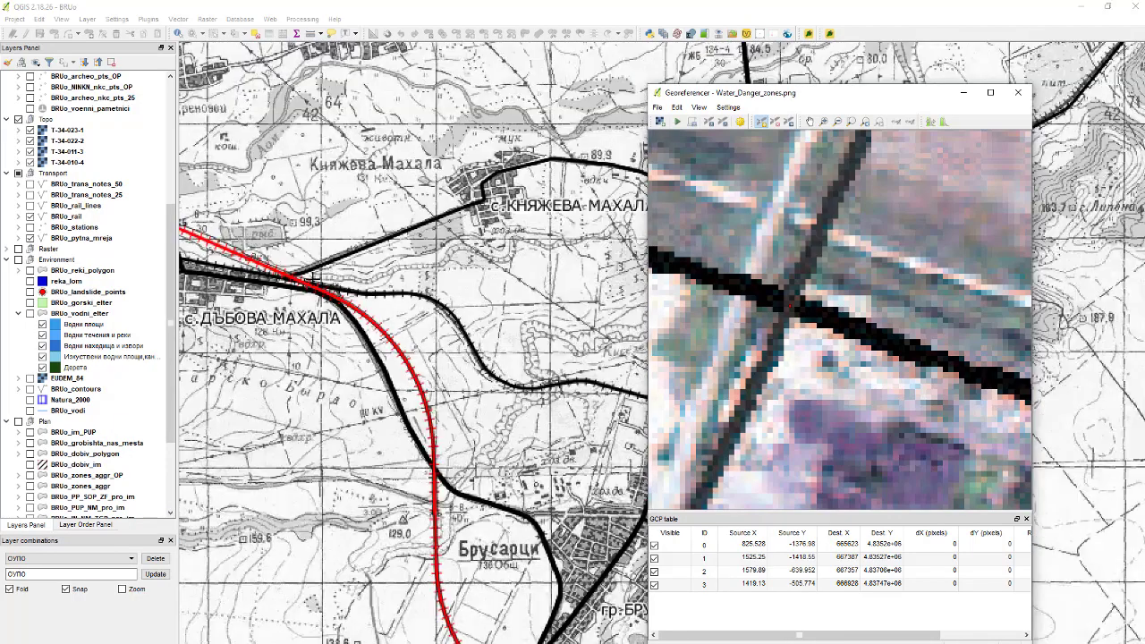
{"action": "scroll", "coordinate": [822, 290], "scroll_direction": "down", "scroll_amount": 5}
{"action": "scroll", "coordinate": [855, 336], "scroll_direction": "up", "scroll_amount": 1}
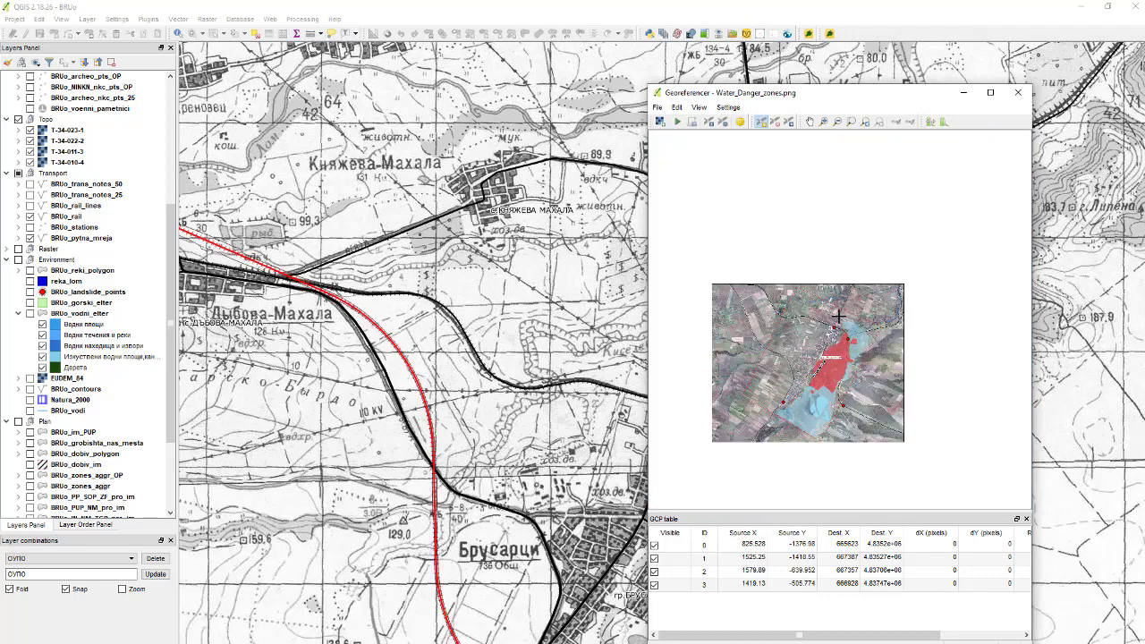
{"action": "scroll", "coordinate": [748, 319], "scroll_direction": "up", "scroll_amount": 4}
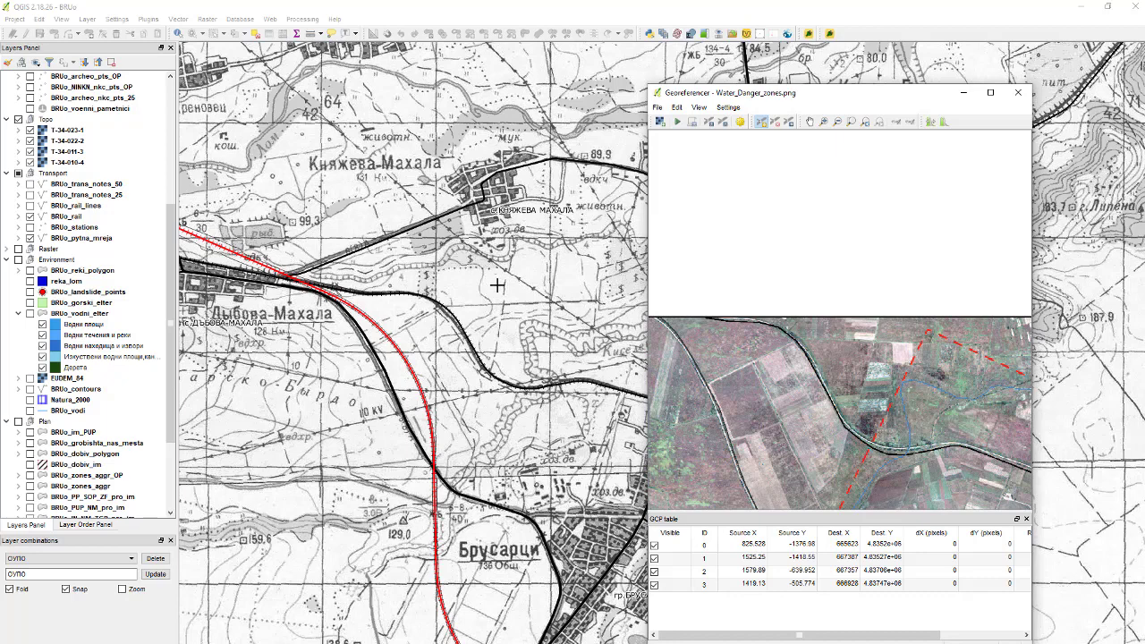
Step: Add GCP 4 pairing image point 398.105, -15.0077 with map coordinates 664191, 4.83846e+06
{"action": "left_click", "coordinate": [342, 6]}
{"action": "scroll", "coordinate": [293, 300], "scroll_direction": "up", "scroll_amount": 2}
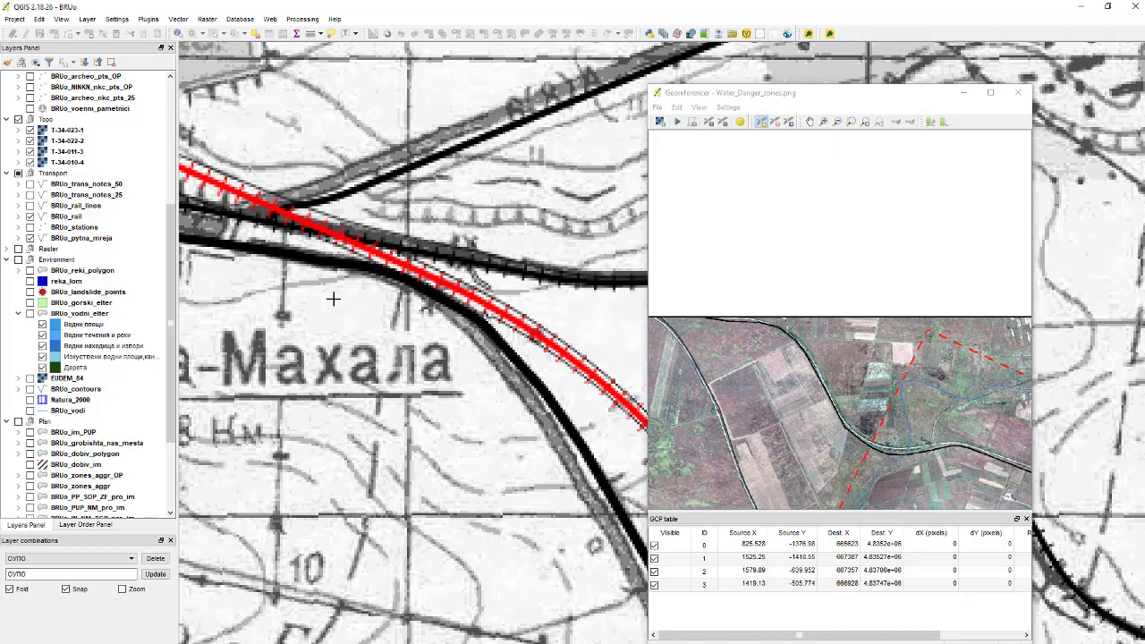
{"action": "scroll", "coordinate": [747, 329], "scroll_direction": "up", "scroll_amount": 3}
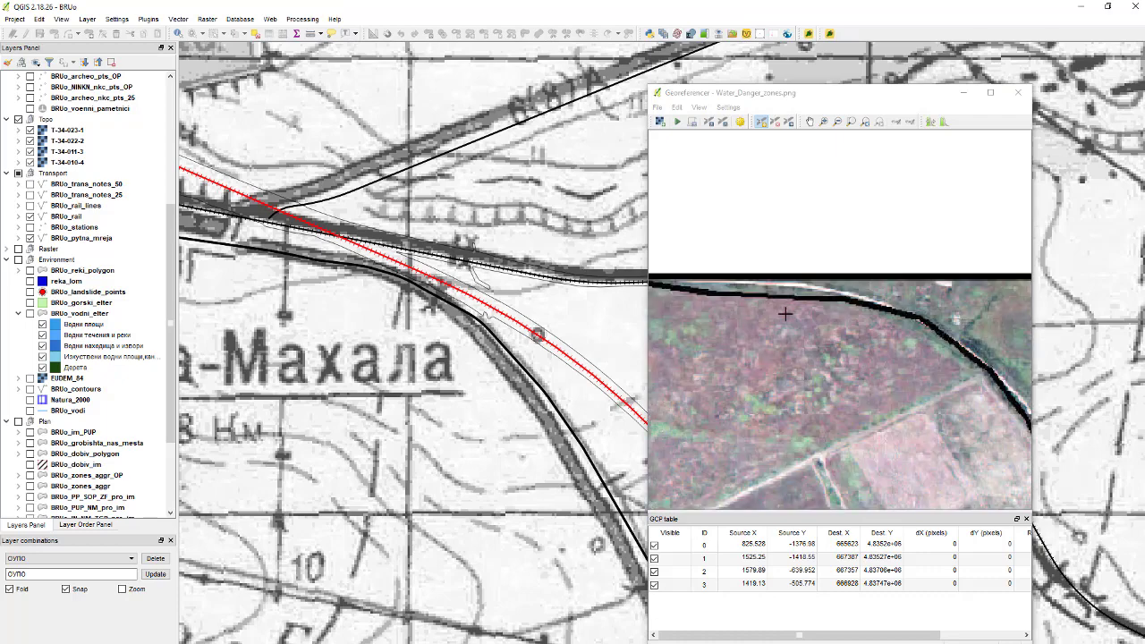
{"action": "scroll", "coordinate": [464, 301], "scroll_direction": "down", "scroll_amount": 2}
{"action": "scroll", "coordinate": [523, 290], "scroll_direction": "up", "scroll_amount": 2}
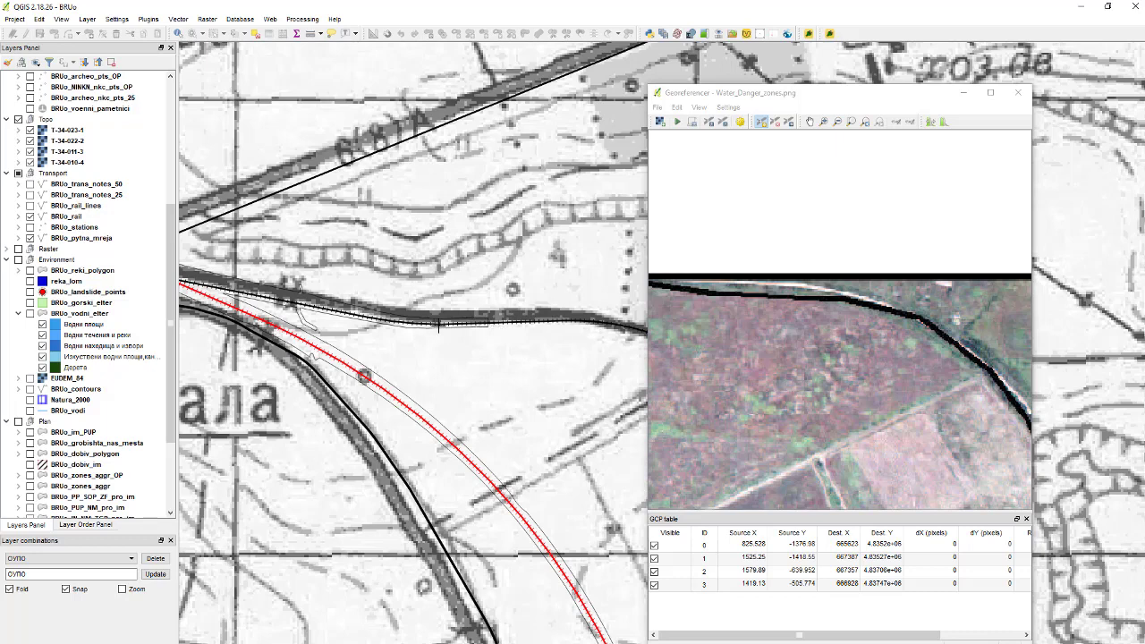
{"action": "scroll", "coordinate": [881, 309], "scroll_direction": "down", "scroll_amount": 1}
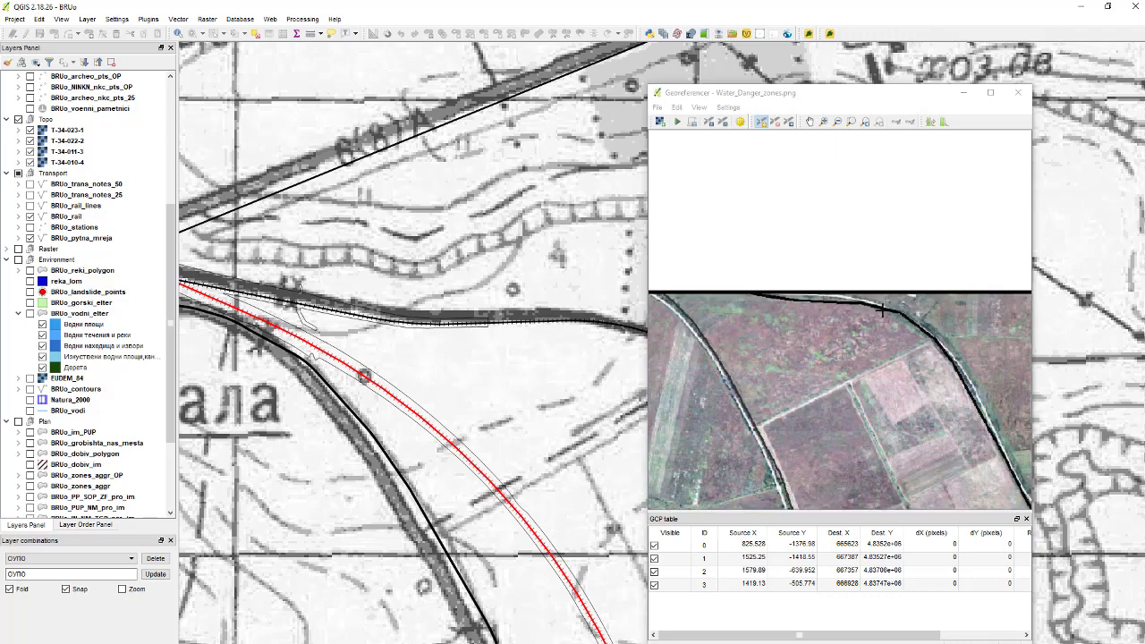
{"action": "key", "text": "Return"}
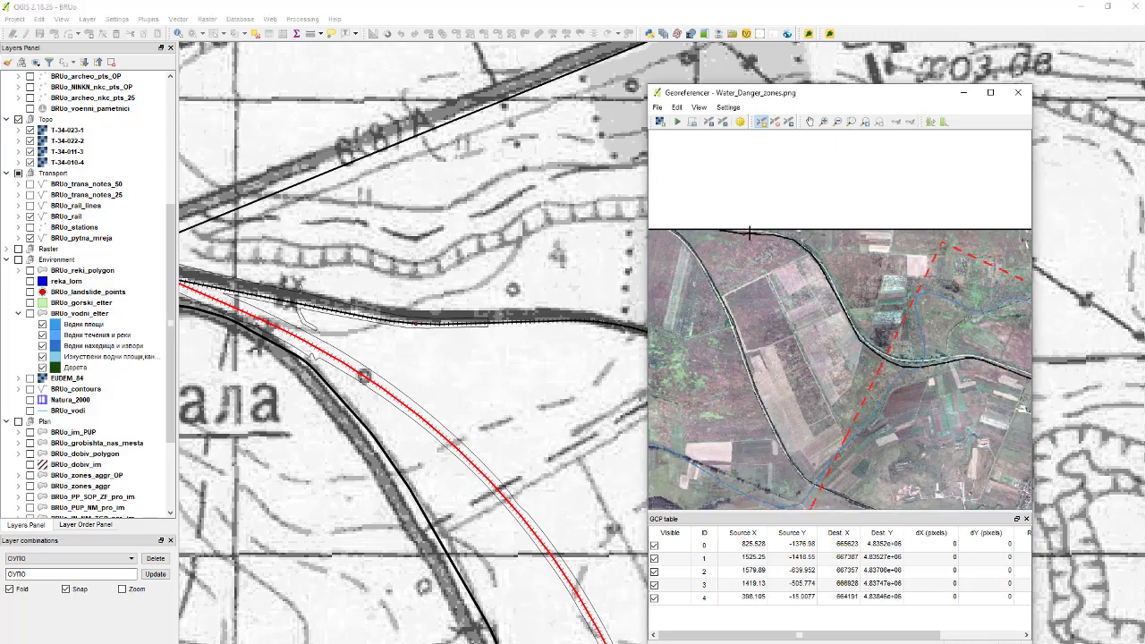
{"action": "scroll", "coordinate": [742, 231], "scroll_direction": "down", "scroll_amount": 1}
{"action": "scroll", "coordinate": [790, 285], "scroll_direction": "down", "scroll_amount": 1}
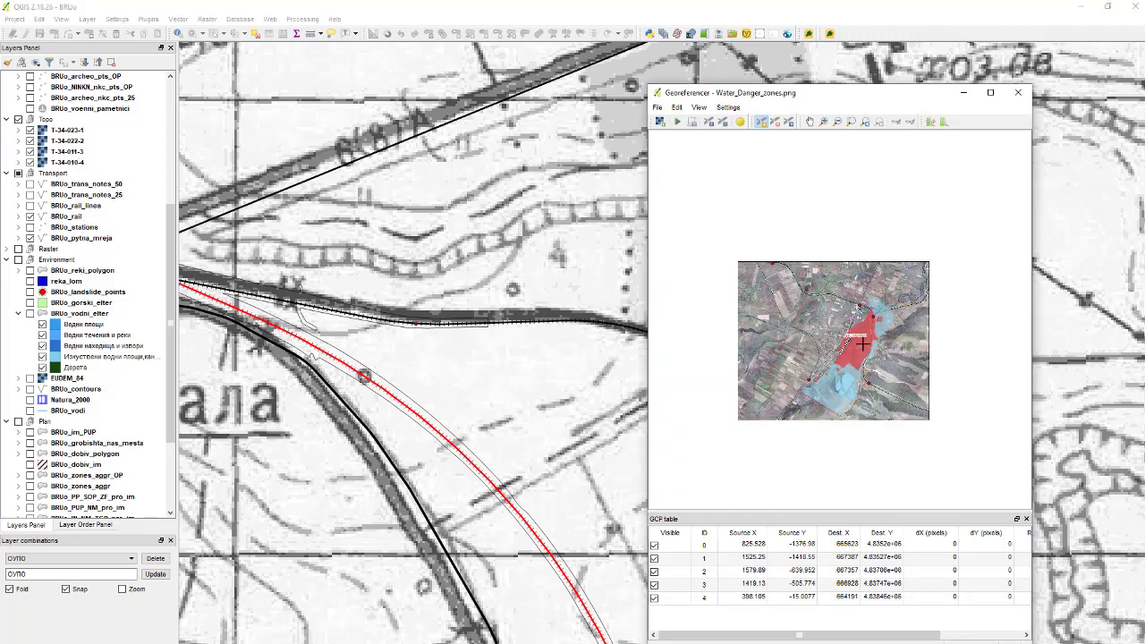
{"action": "scroll", "coordinate": [915, 400], "scroll_direction": "up", "scroll_amount": 2}
{"action": "scroll", "coordinate": [833, 378], "scroll_direction": "up", "scroll_amount": 2}
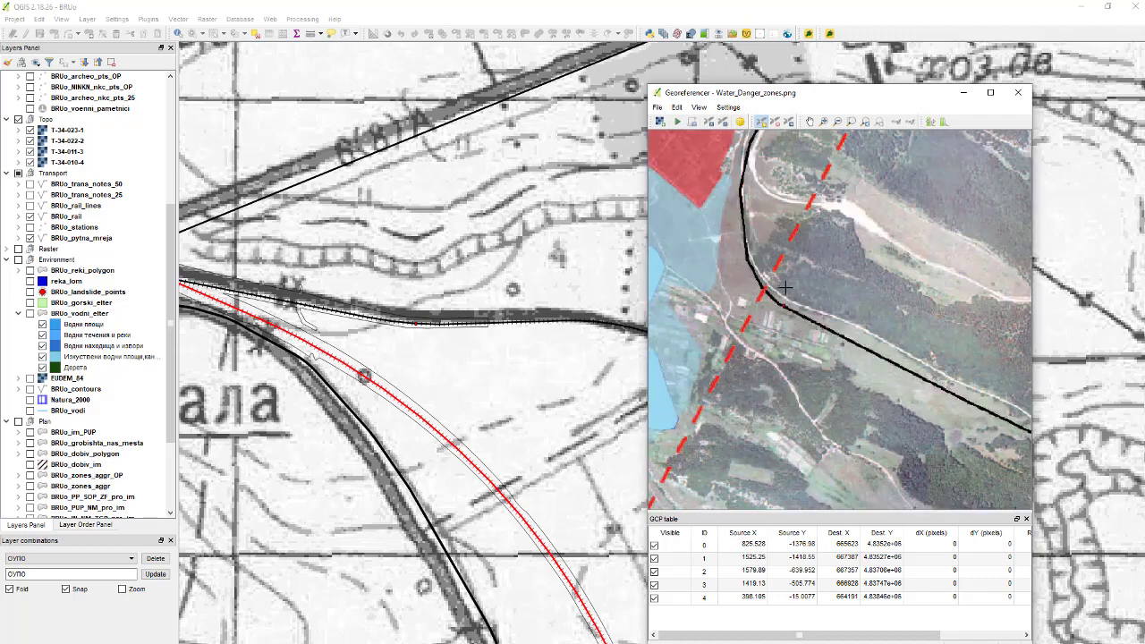
{"action": "scroll", "coordinate": [792, 318], "scroll_direction": "up", "scroll_amount": 1}
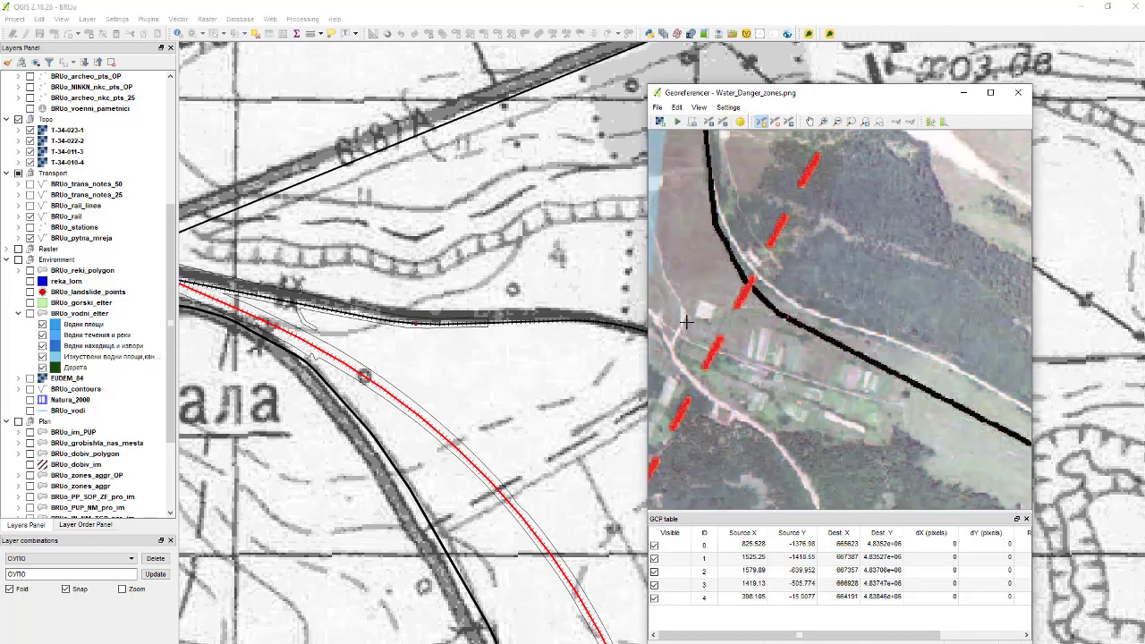
{"action": "scroll", "coordinate": [493, 332], "scroll_direction": "down", "scroll_amount": 1}
{"action": "scroll", "coordinate": [422, 285], "scroll_direction": "down", "scroll_amount": 1}
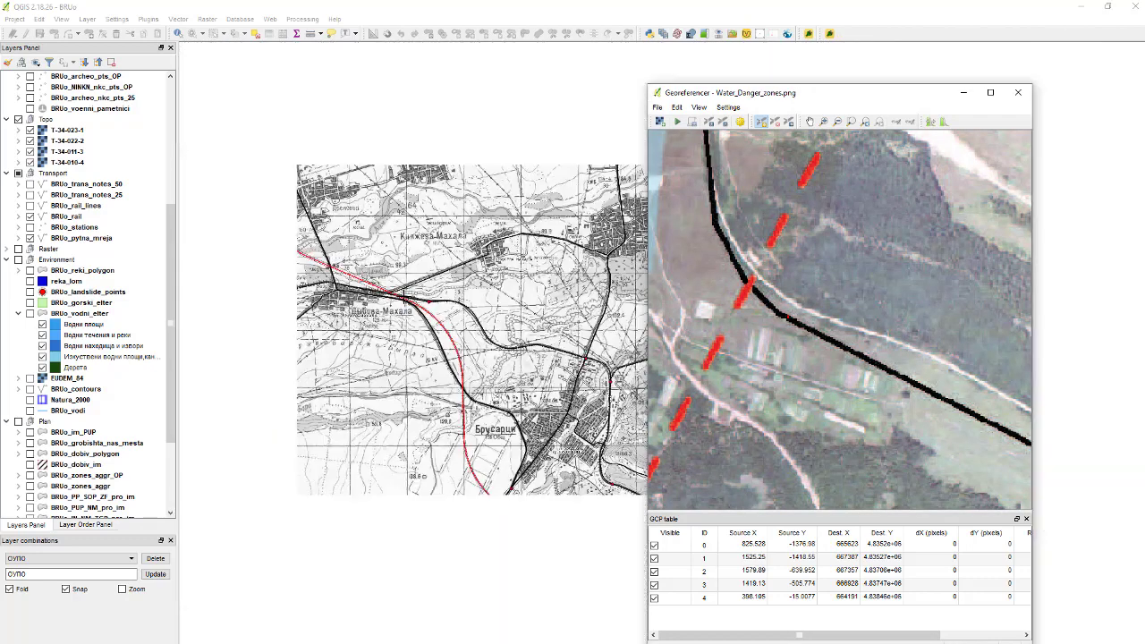
{"action": "scroll", "coordinate": [422, 291], "scroll_direction": "up", "scroll_amount": 1}
{"action": "scroll", "coordinate": [447, 331], "scroll_direction": "down", "scroll_amount": 1}
{"action": "scroll", "coordinate": [461, 376], "scroll_direction": "up", "scroll_amount": 3}
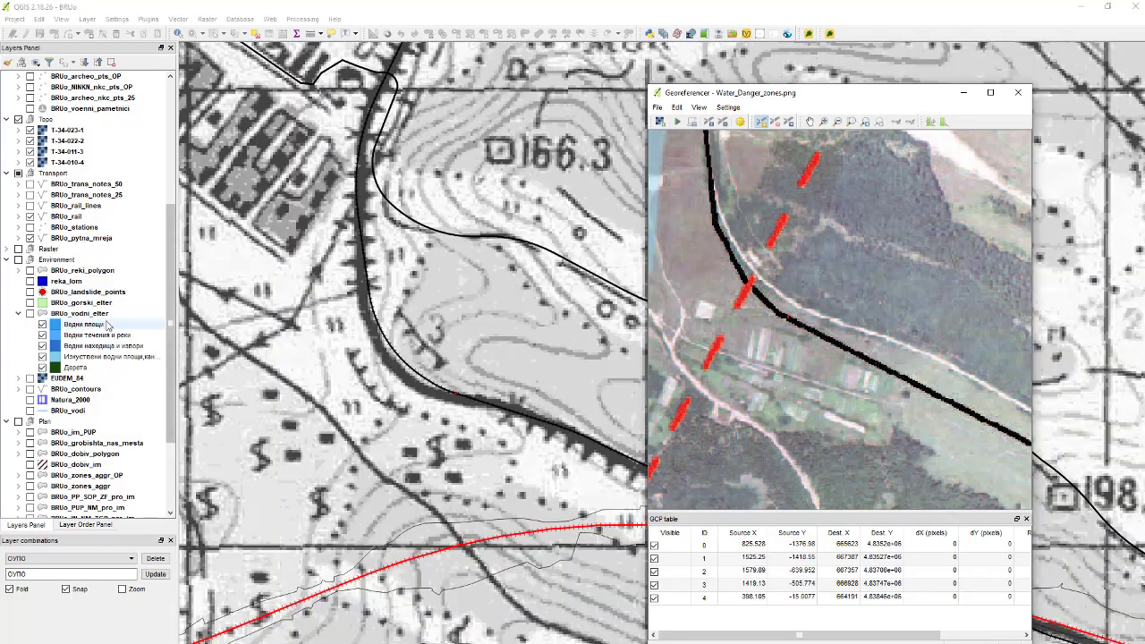
{"action": "scroll", "coordinate": [85, 320], "scroll_direction": "down", "scroll_amount": 4}
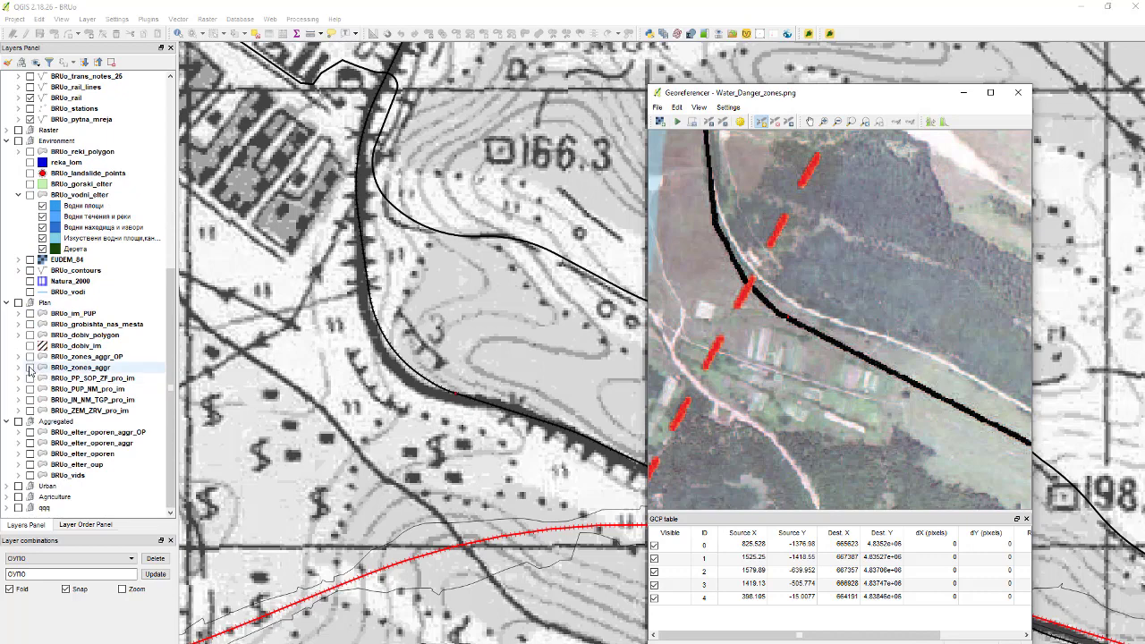
{"action": "left_click", "coordinate": [30, 368]}
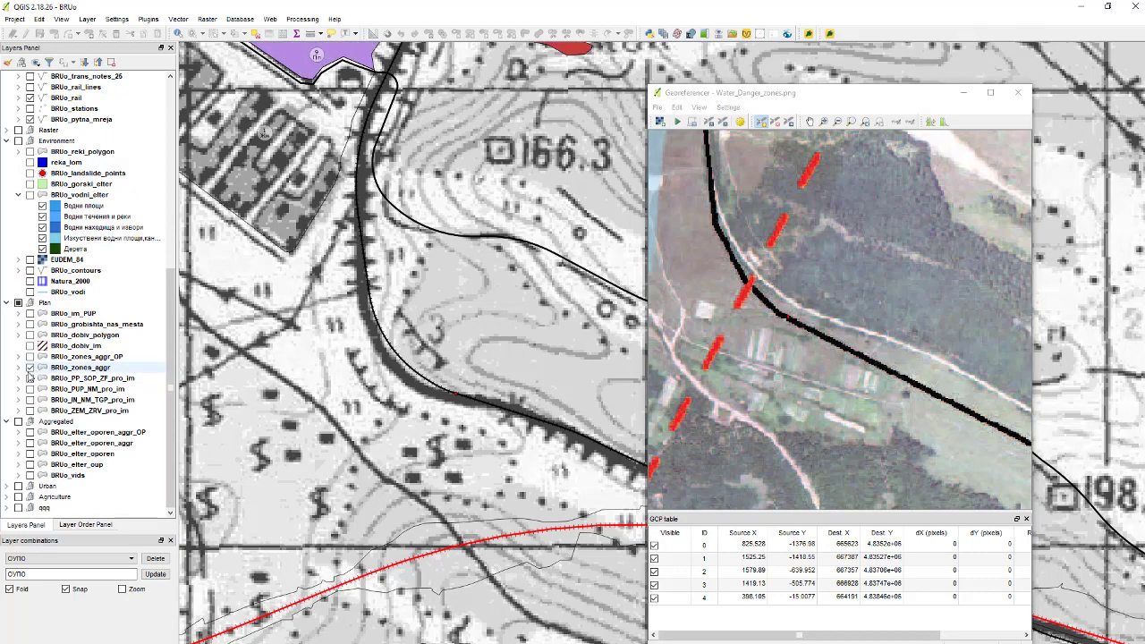
{"action": "left_click", "coordinate": [29, 368]}
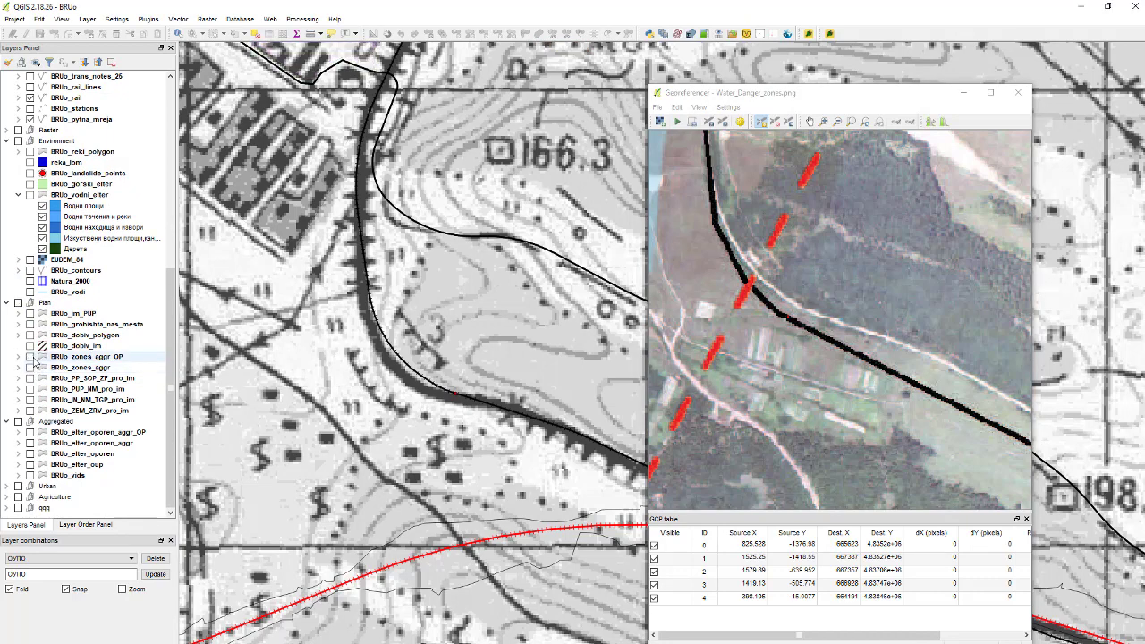
{"action": "scroll", "coordinate": [845, 322], "scroll_direction": "down", "scroll_amount": 2}
{"action": "scroll", "coordinate": [848, 248], "scroll_direction": "up", "scroll_amount": 2}
{"action": "scroll", "coordinate": [717, 423], "scroll_direction": "down", "scroll_amount": 2}
{"action": "scroll", "coordinate": [805, 412], "scroll_direction": "up", "scroll_amount": 1}
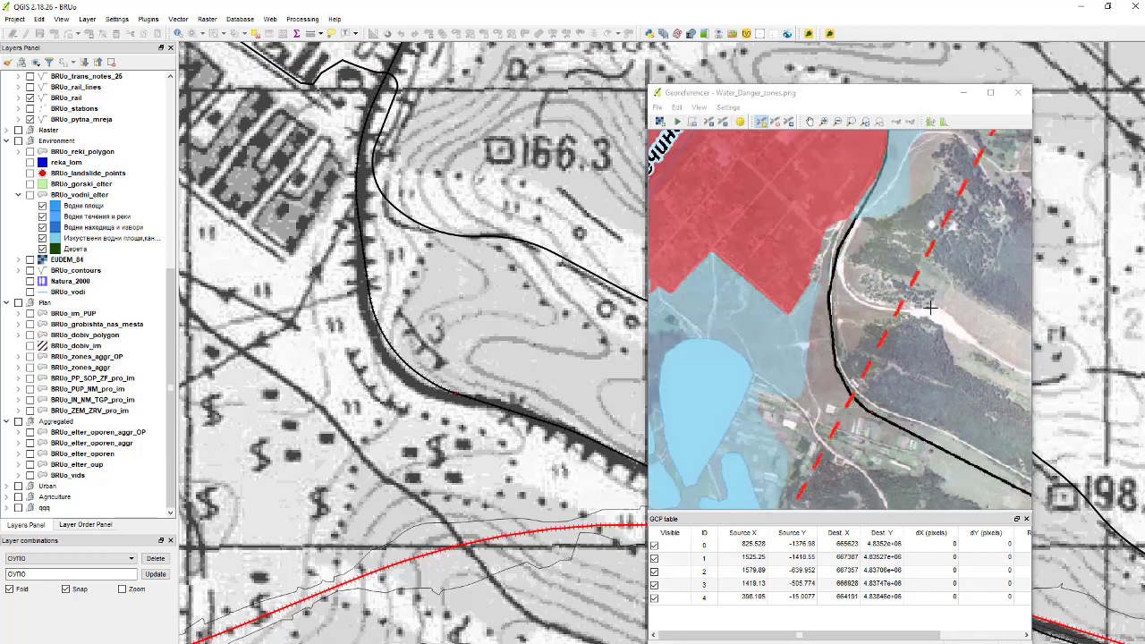
{"action": "scroll", "coordinate": [481, 327], "scroll_direction": "down", "scroll_amount": 1}
{"action": "scroll", "coordinate": [492, 271], "scroll_direction": "up", "scroll_amount": 1}
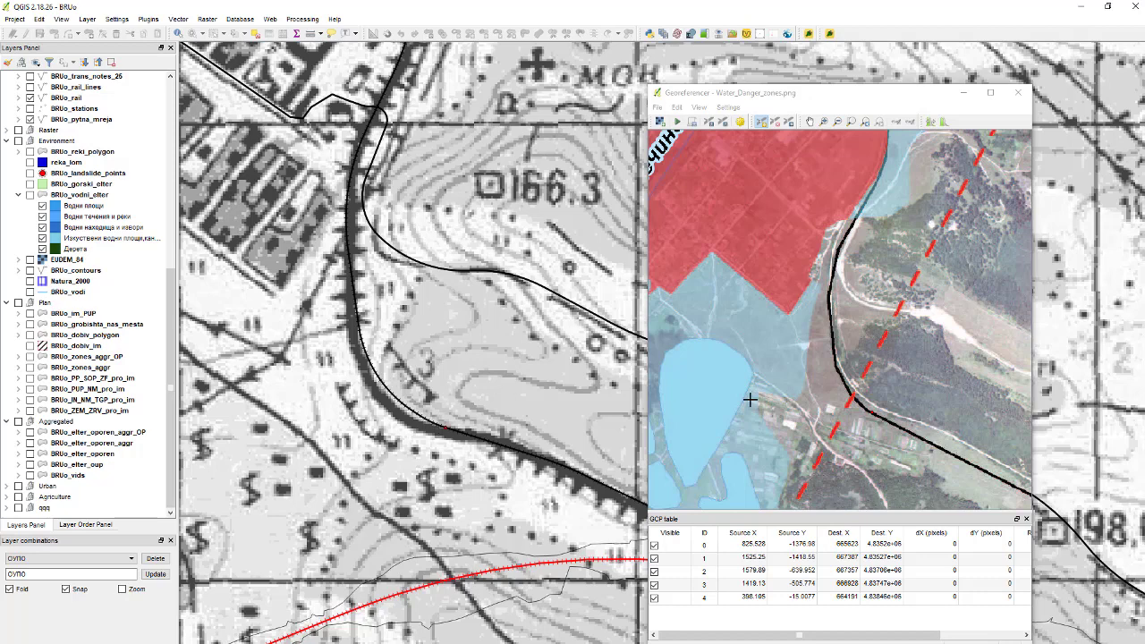
{"action": "scroll", "coordinate": [879, 417], "scroll_direction": "up", "scroll_amount": 1}
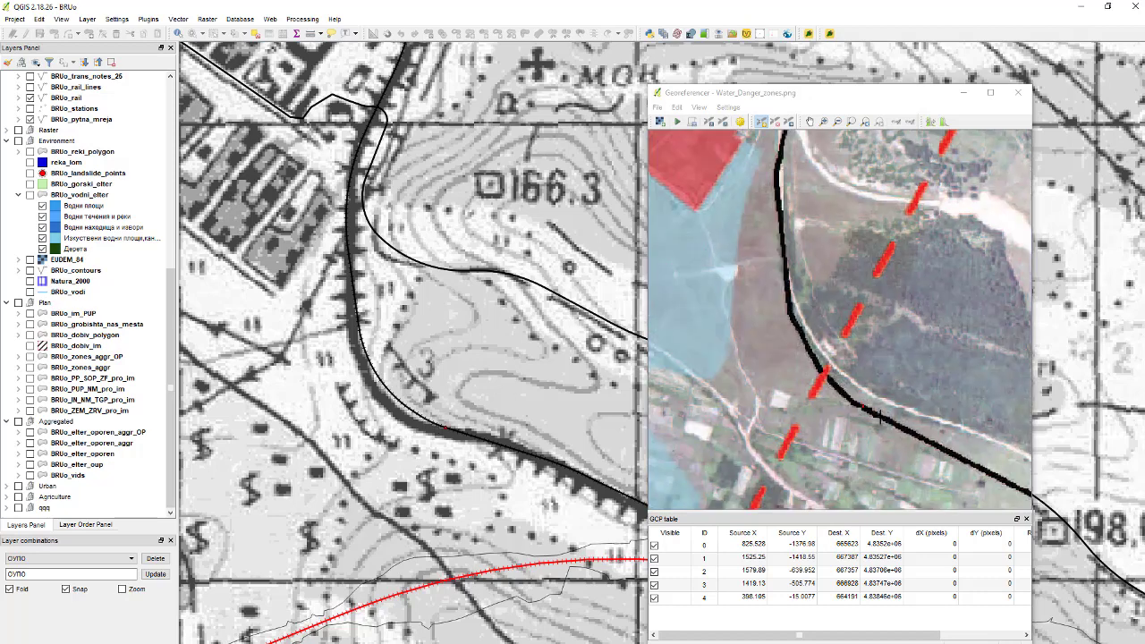
{"action": "scroll", "coordinate": [876, 412], "scroll_direction": "up", "scroll_amount": 1}
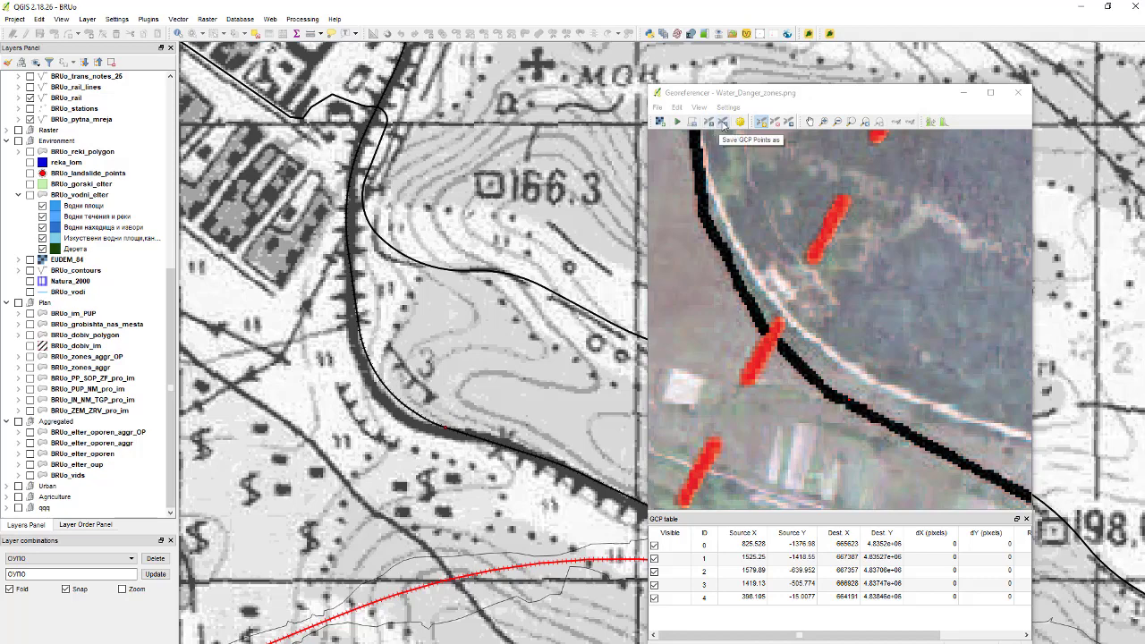
Step: Drag GCP 1 with the Move GCP Point tool to source coordinates 1532.36, -1422.98
{"action": "left_click", "coordinate": [789, 122]}
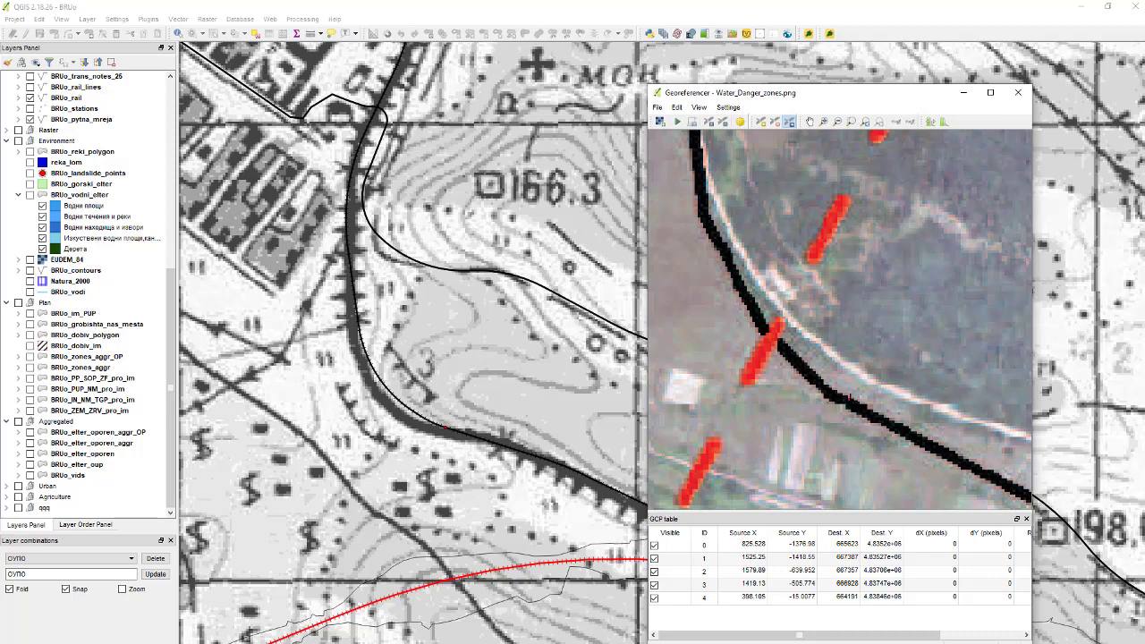
{"action": "left_click_drag", "start_coordinate": [760, 345], "coordinate": [770, 353]}
{"action": "scroll", "coordinate": [852, 367], "scroll_direction": "down", "scroll_amount": 2}
{"action": "scroll", "coordinate": [877, 365], "scroll_direction": "down", "scroll_amount": 1}
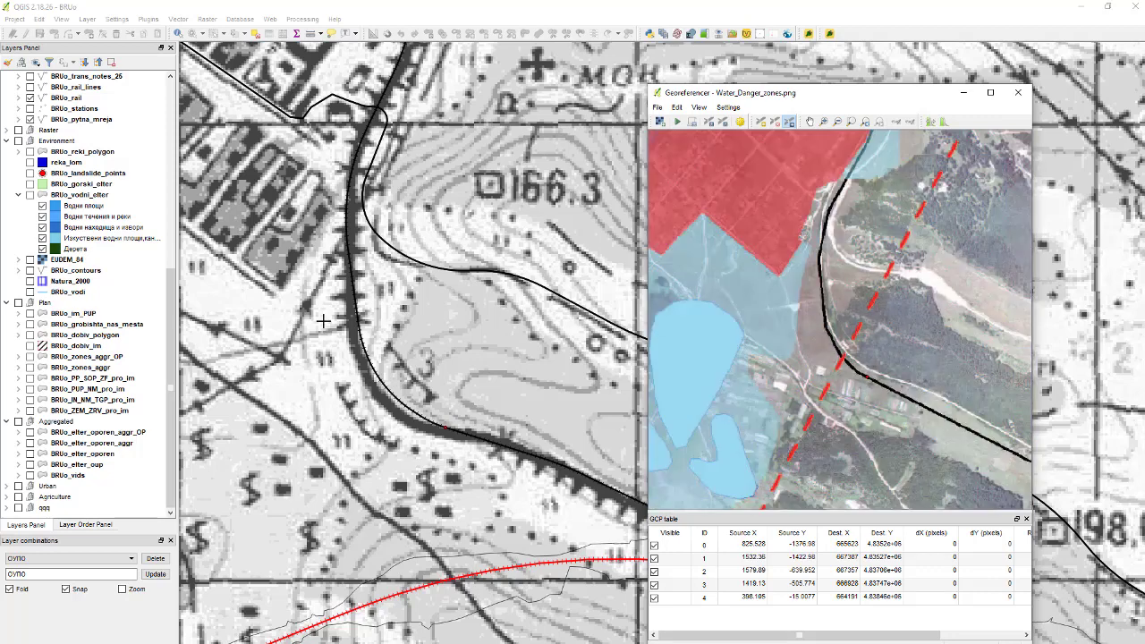
{"action": "scroll", "coordinate": [406, 336], "scroll_direction": "down", "scroll_amount": 2}
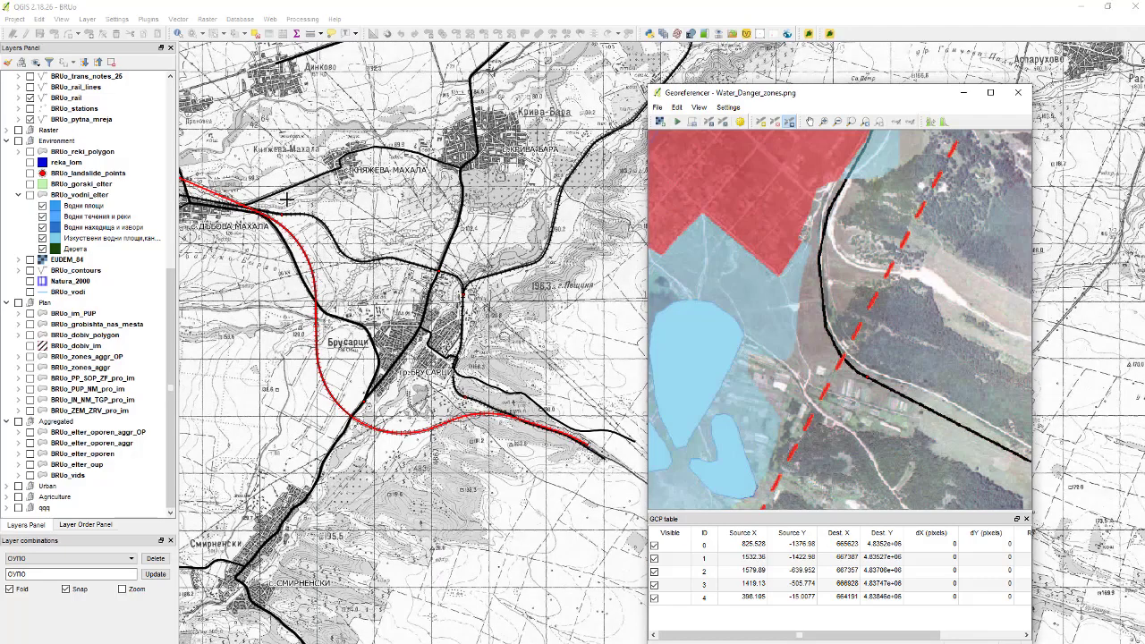
{"action": "scroll", "coordinate": [286, 199], "scroll_direction": "up", "scroll_amount": 1}
{"action": "scroll", "coordinate": [260, 250], "scroll_direction": "down", "scroll_amount": 1}
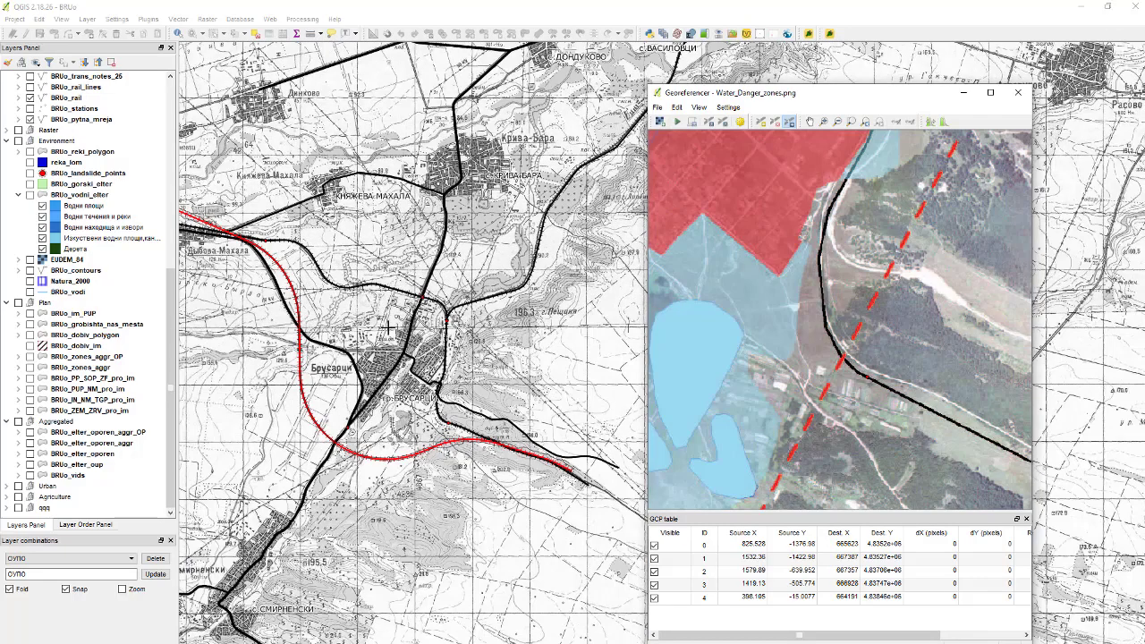
{"action": "scroll", "coordinate": [391, 331], "scroll_direction": "up", "scroll_amount": 1}
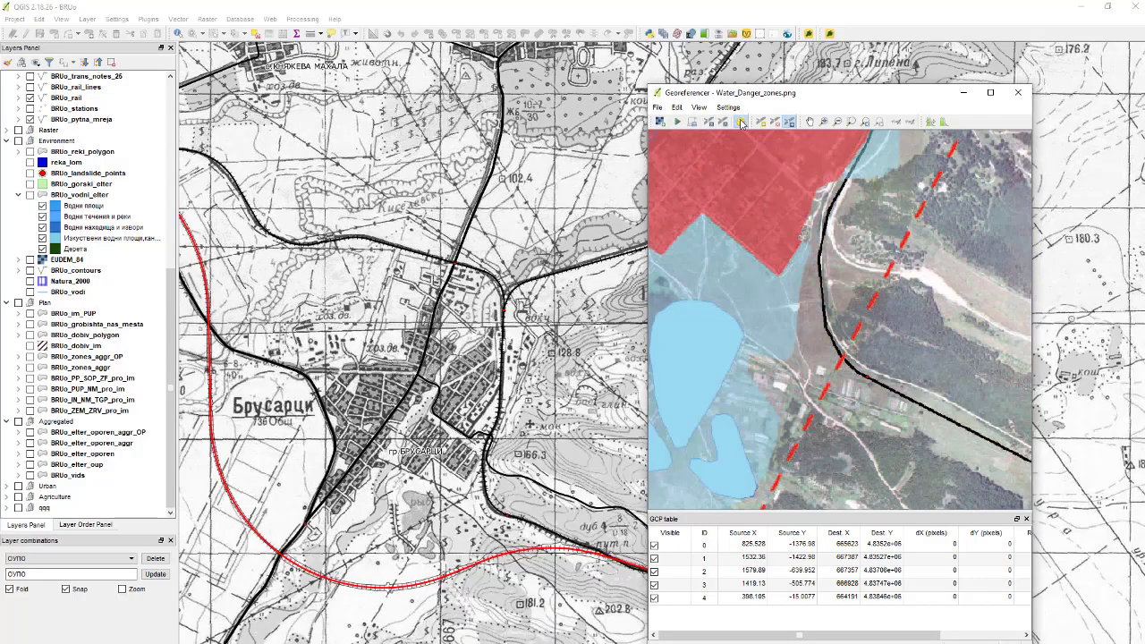
Step: Keep Thin Plate Spline as the transformation type in the transformation settings
{"action": "left_click", "coordinate": [741, 123]}
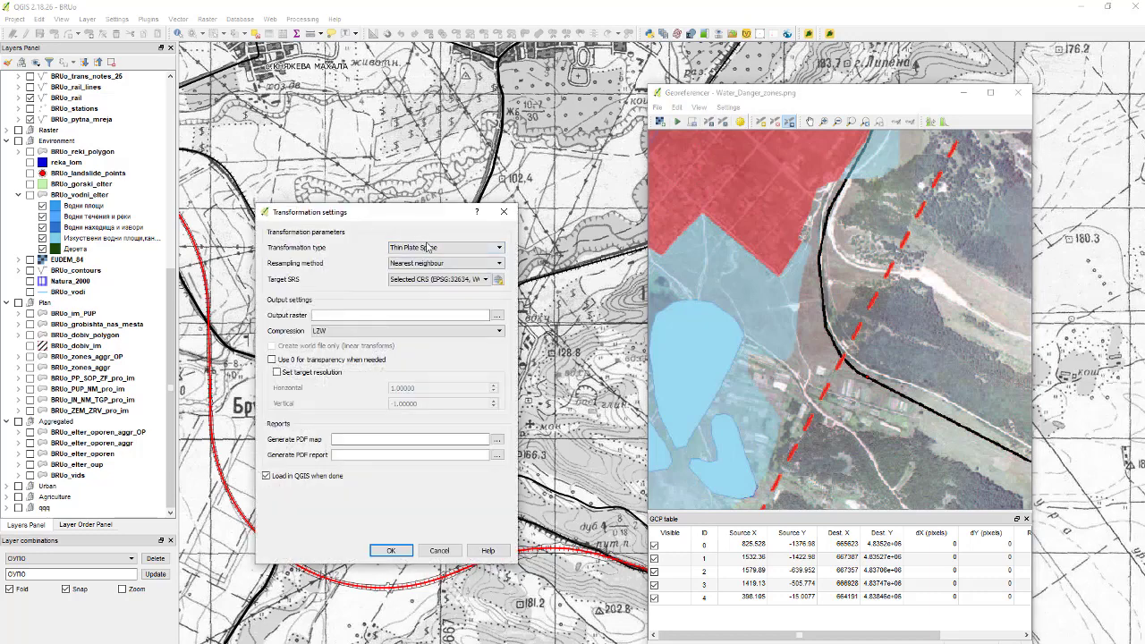
{"action": "left_click", "coordinate": [427, 247]}
{"action": "left_click", "coordinate": [438, 252]}
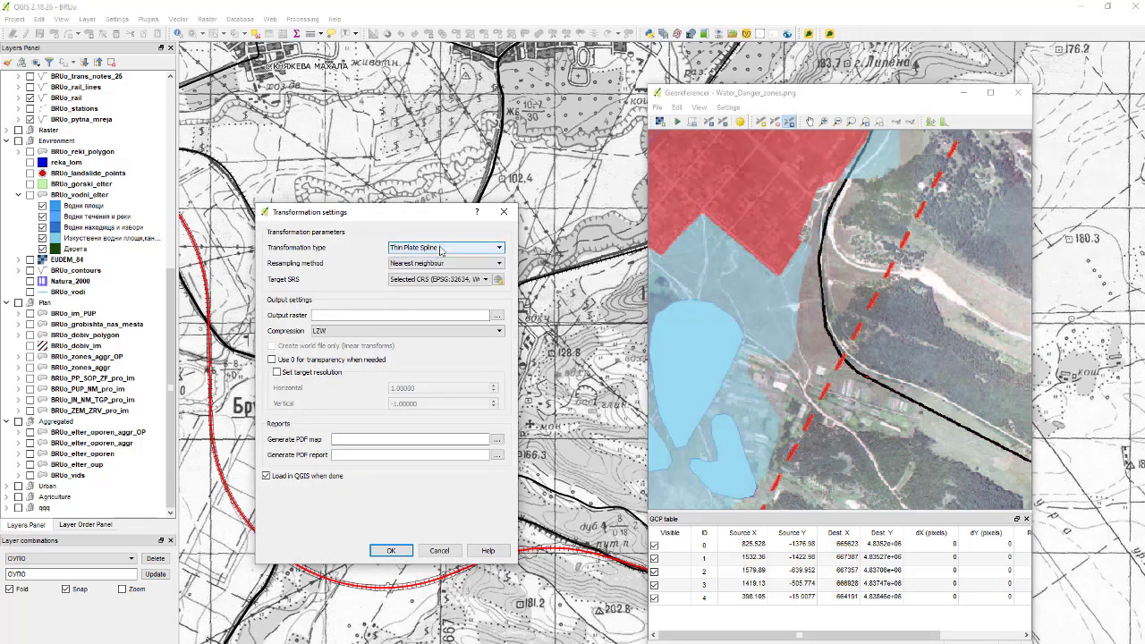
{"action": "left_click", "coordinate": [436, 251]}
{"action": "left_click", "coordinate": [432, 253]}
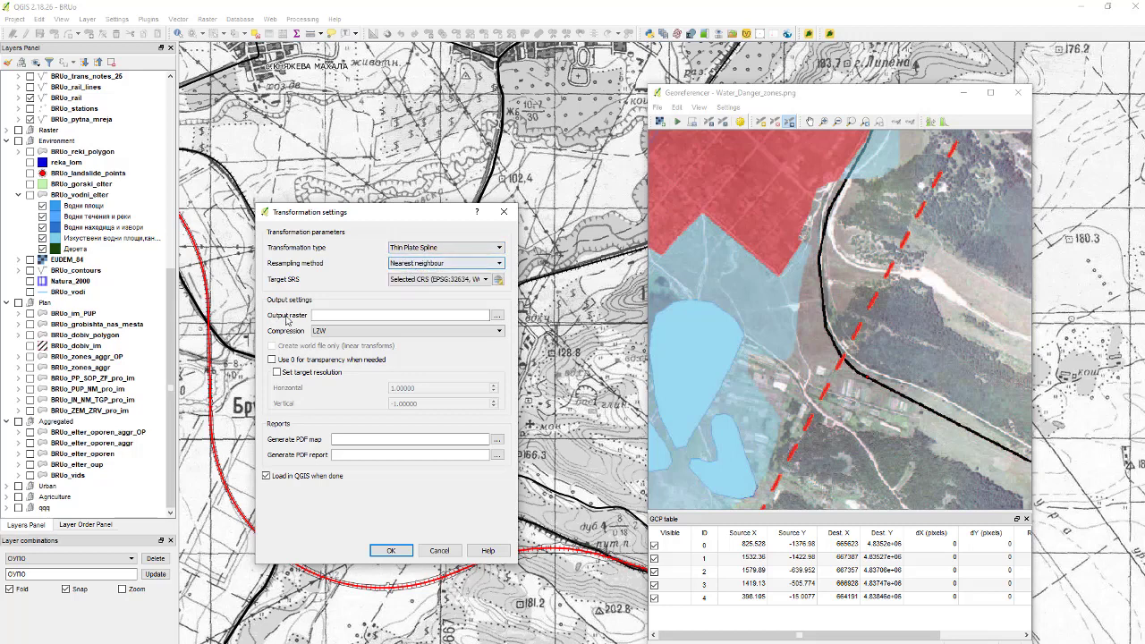
{"action": "left_click", "coordinate": [433, 251]}
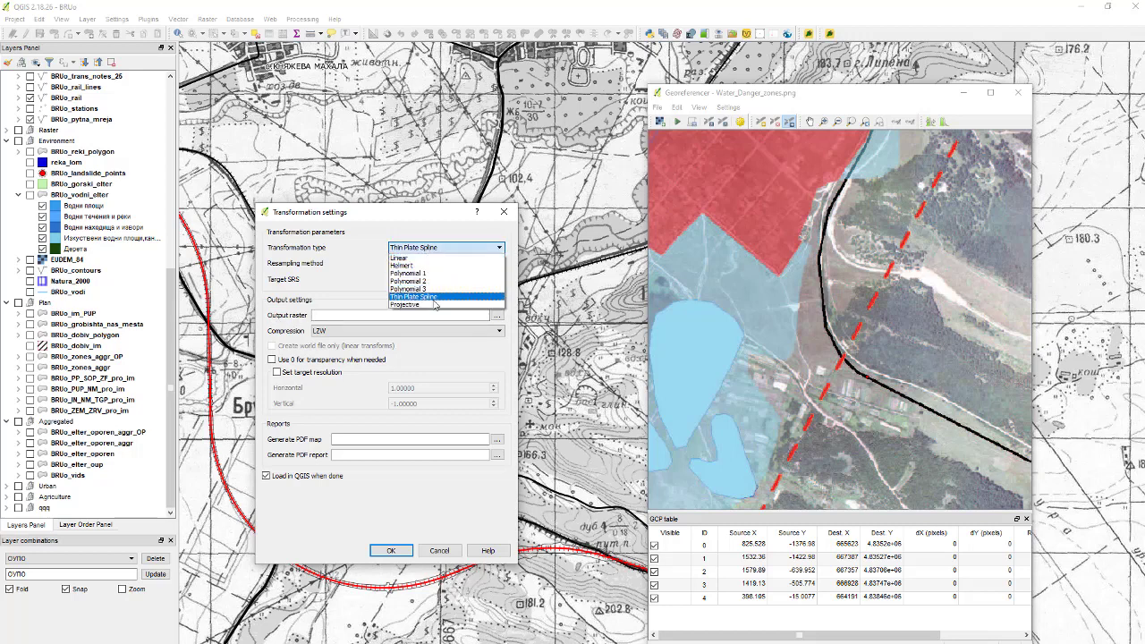
{"action": "left_click", "coordinate": [434, 251]}
{"action": "left_click", "coordinate": [433, 250]}
{"action": "left_click", "coordinate": [417, 250]}
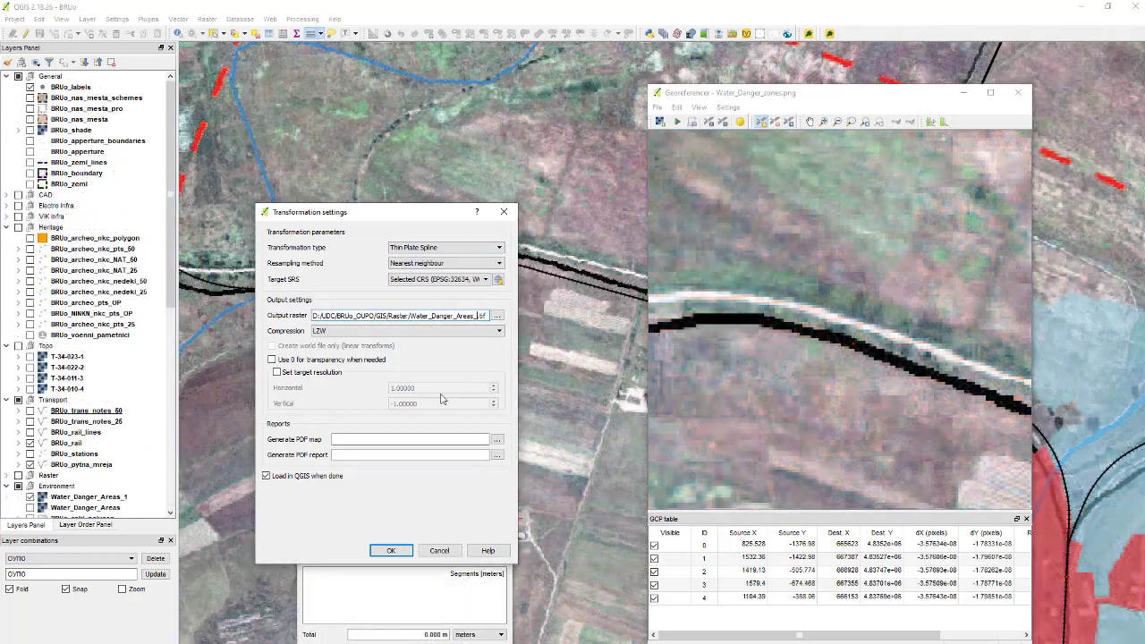
{"action": "left_click", "coordinate": [387, 550]}
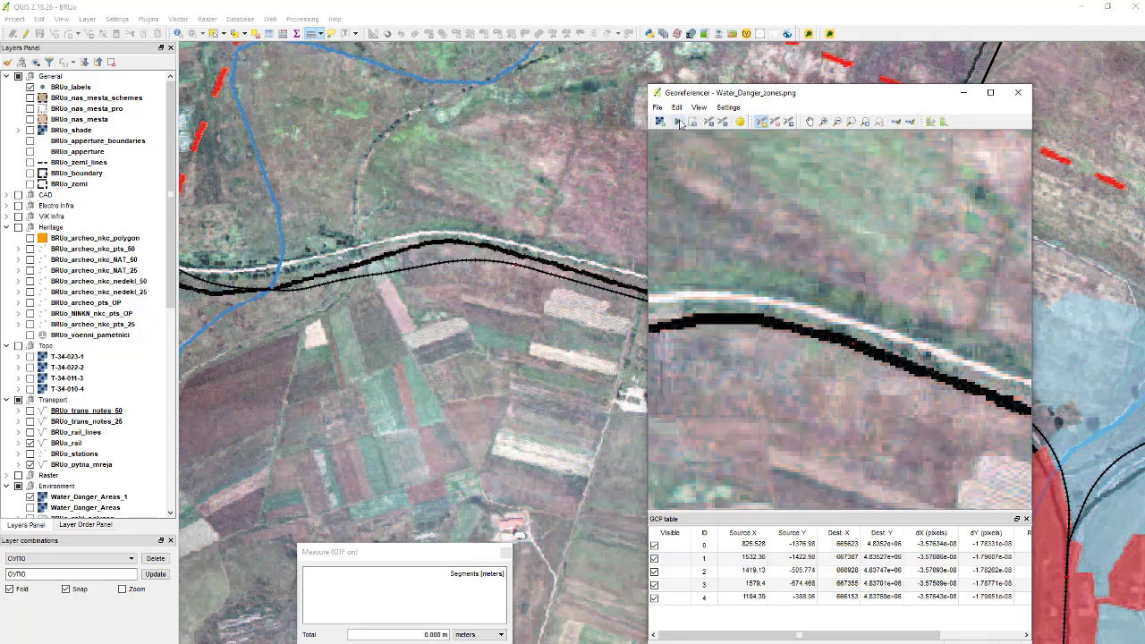
Step: Run georeferencing so Water_Danger_Areas_2 is added to the map
{"action": "left_click", "coordinate": [677, 121]}
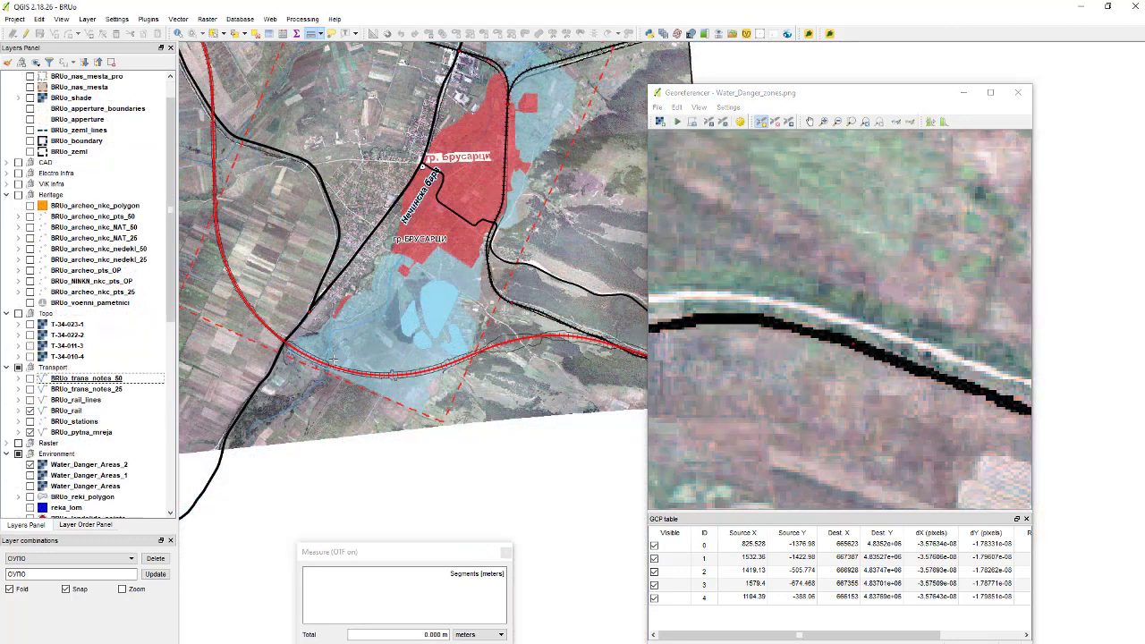
{"action": "scroll", "coordinate": [333, 397], "scroll_direction": "up", "scroll_amount": 1}
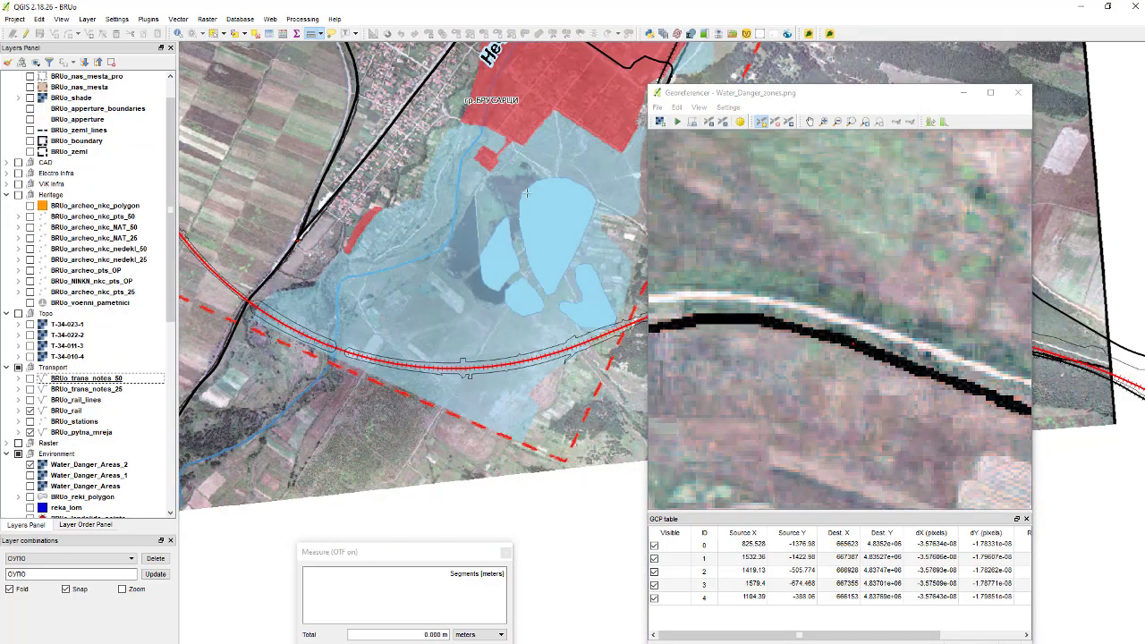
{"action": "scroll", "coordinate": [552, 287], "scroll_direction": "up", "scroll_amount": 1}
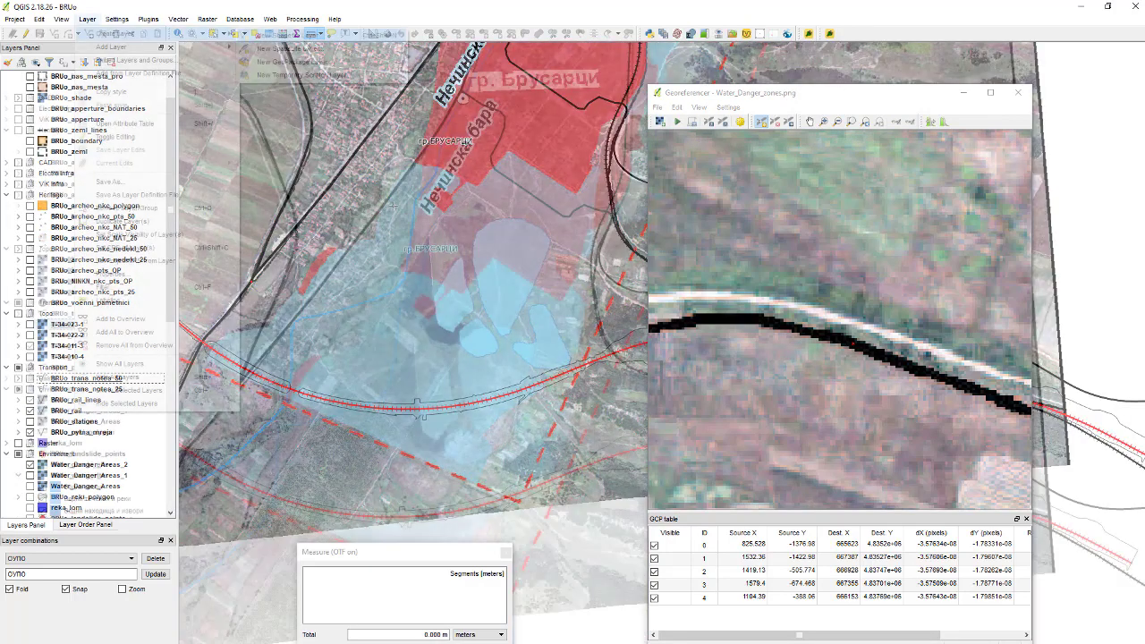
Step: Start a new polygon shapefile layer using the project's UTM zone 34N CRS
{"action": "left_click", "coordinate": [87, 18]}
{"action": "mouse_move", "coordinate": [114, 34]}
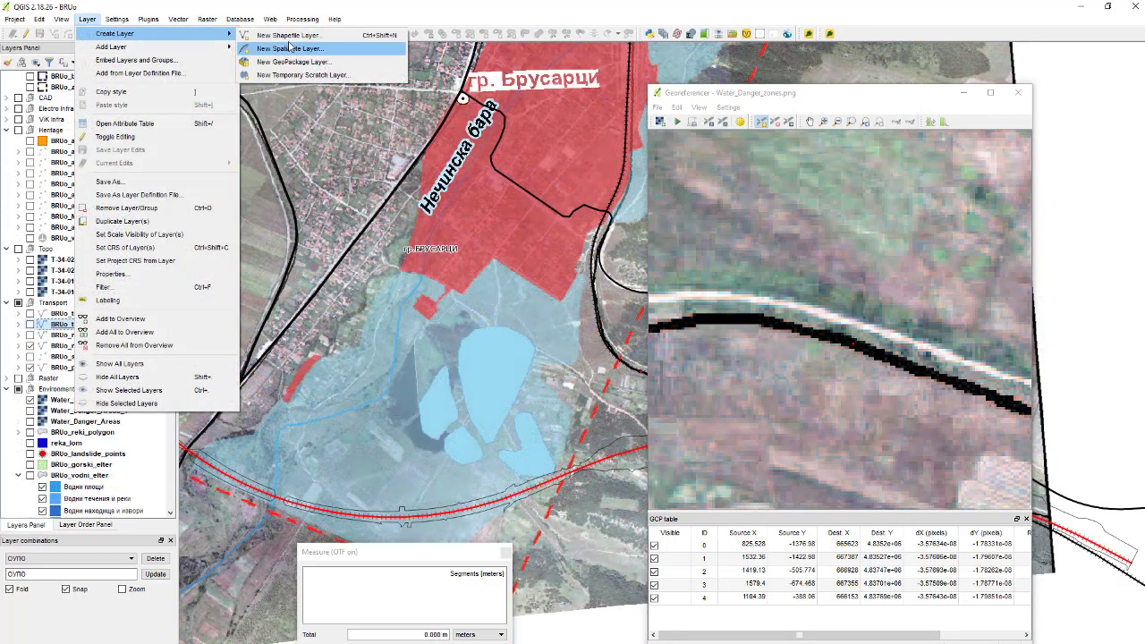
{"action": "left_click", "coordinate": [269, 35]}
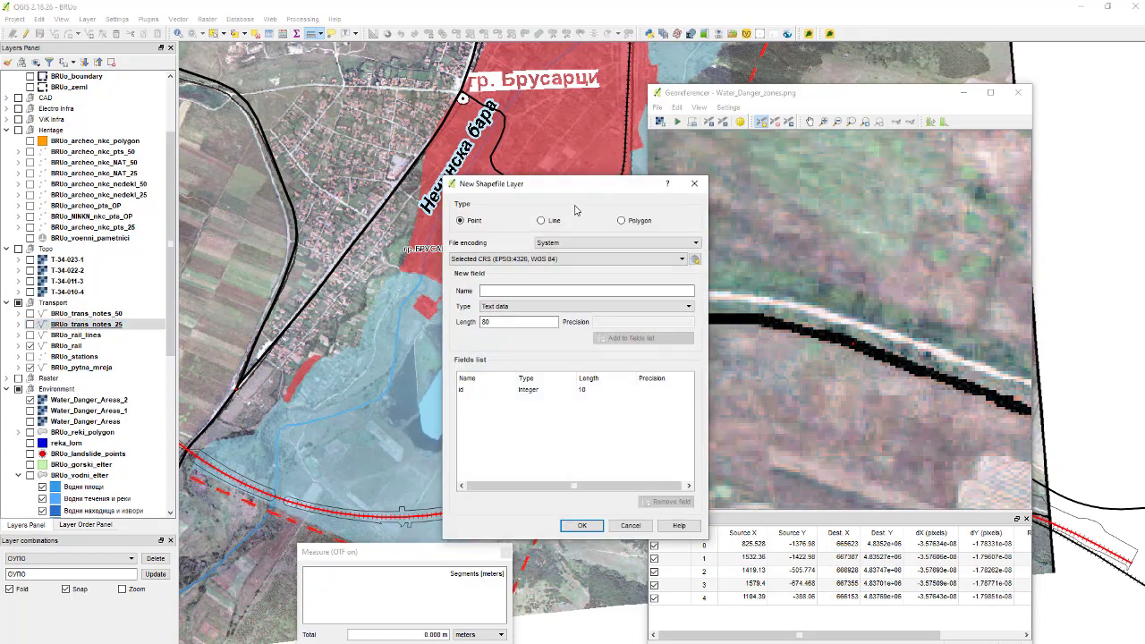
{"action": "left_click", "coordinate": [623, 221]}
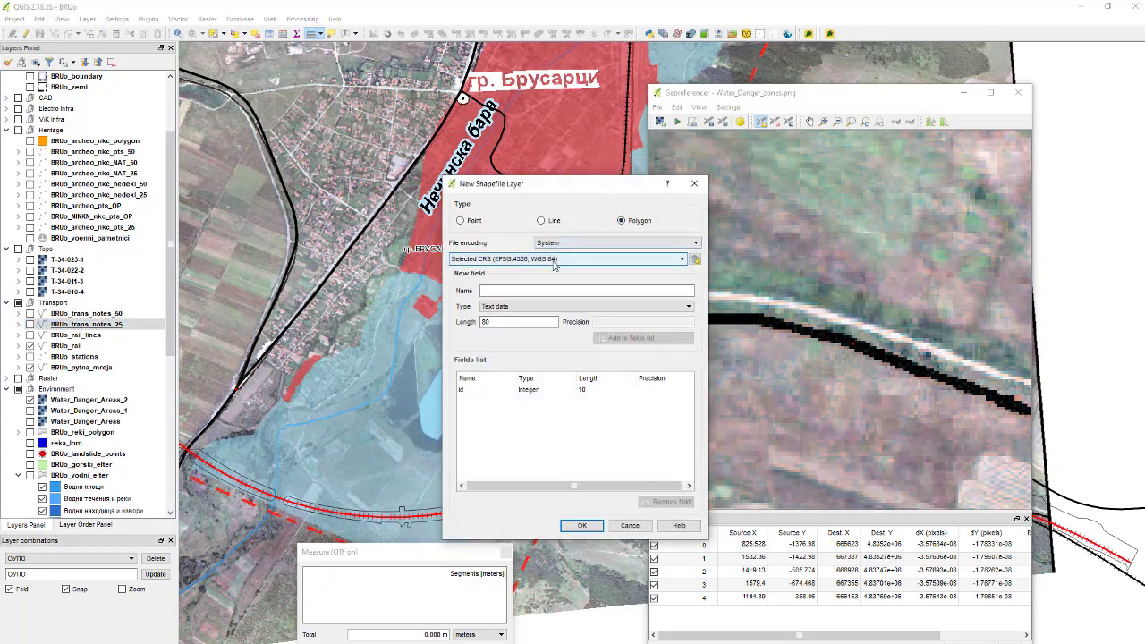
{"action": "left_click", "coordinate": [563, 259]}
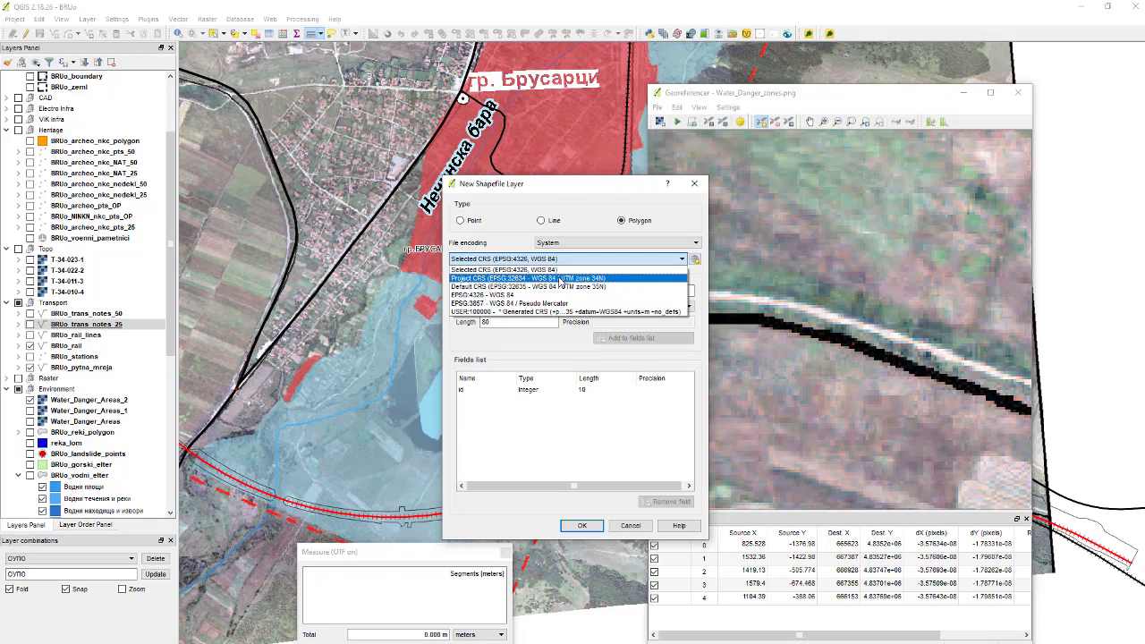
{"action": "left_click", "coordinate": [559, 279]}
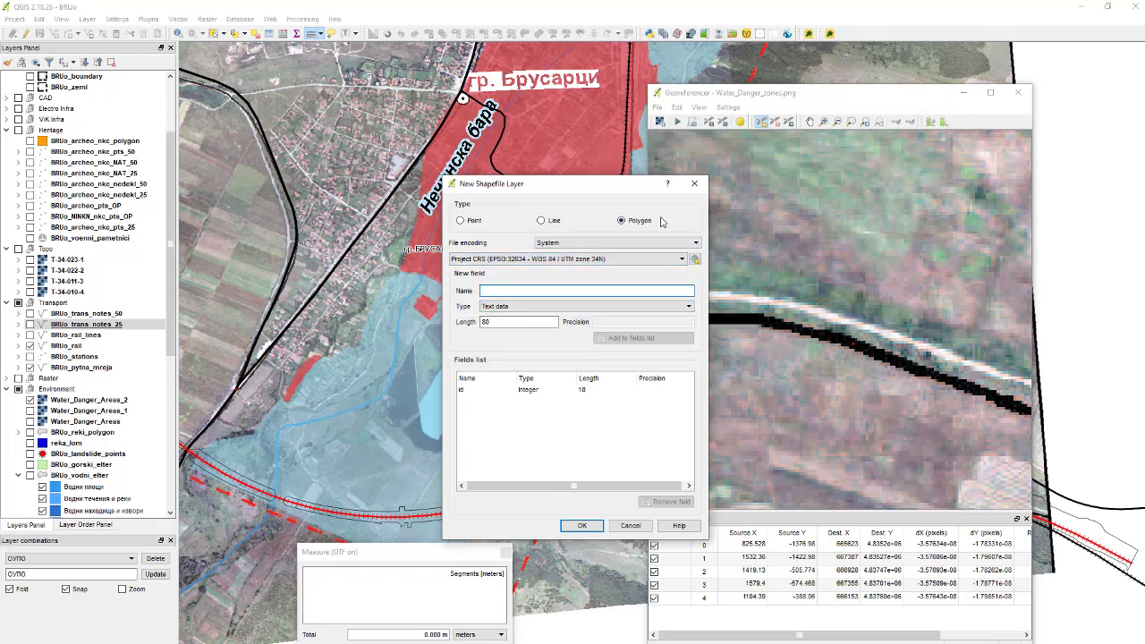
Step: Add text fields 'type' and 'danger' to the layer and confirm the definition
{"action": "left_click", "coordinate": [499, 307]}
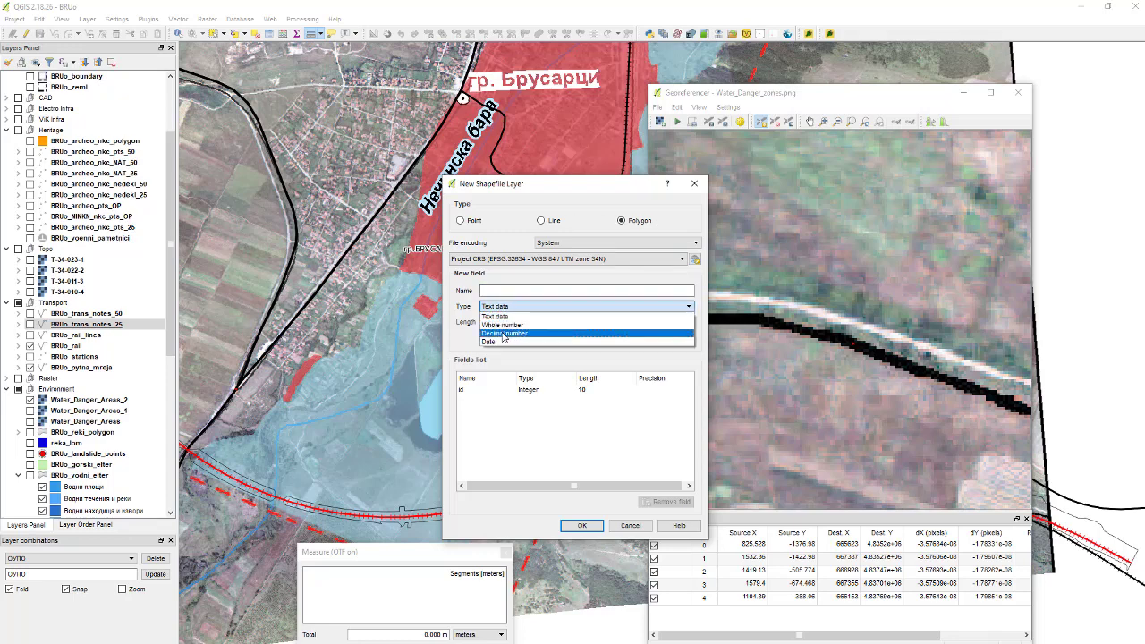
{"action": "left_click", "coordinate": [510, 288]}
{"action": "left_click", "coordinate": [505, 389]}
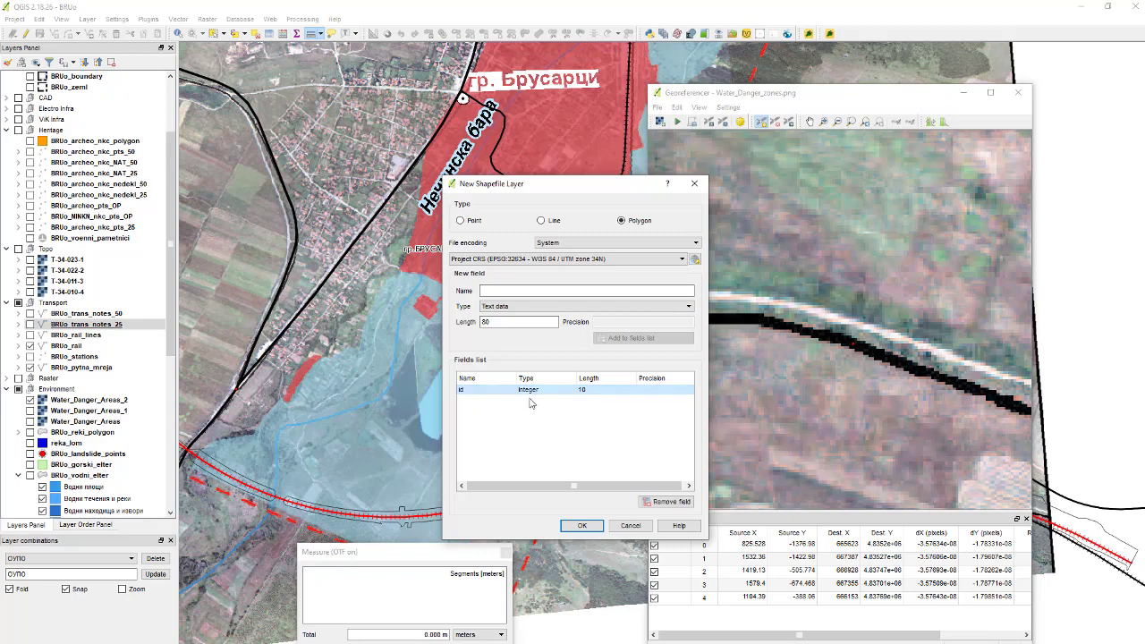
{"action": "left_click", "coordinate": [500, 289]}
{"action": "left_click", "coordinate": [505, 306]}
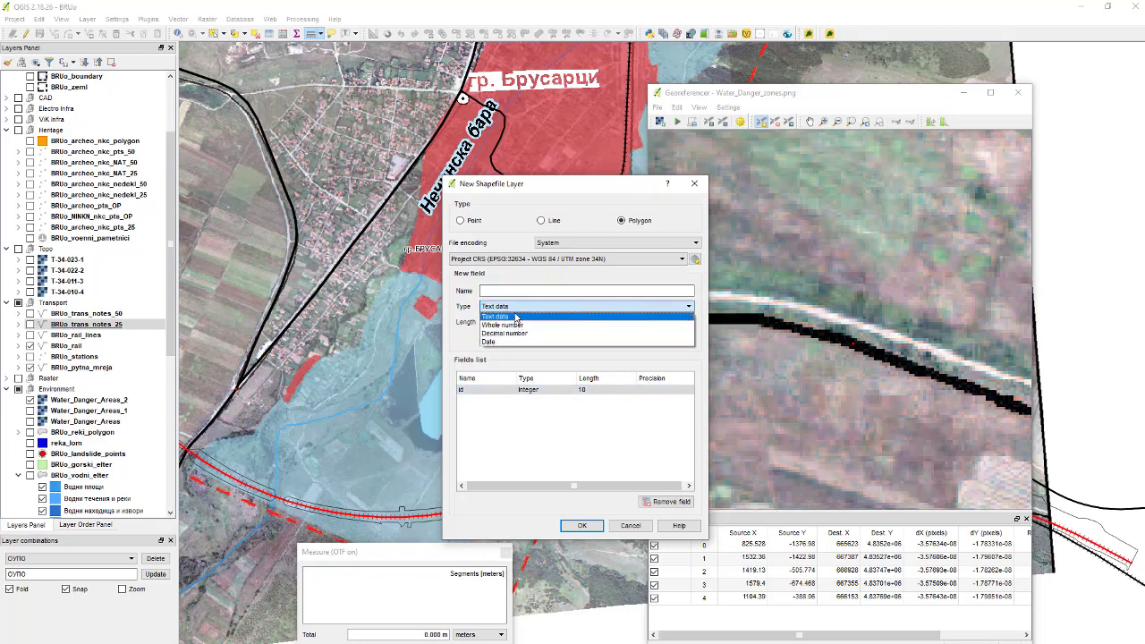
{"action": "left_click", "coordinate": [513, 316]}
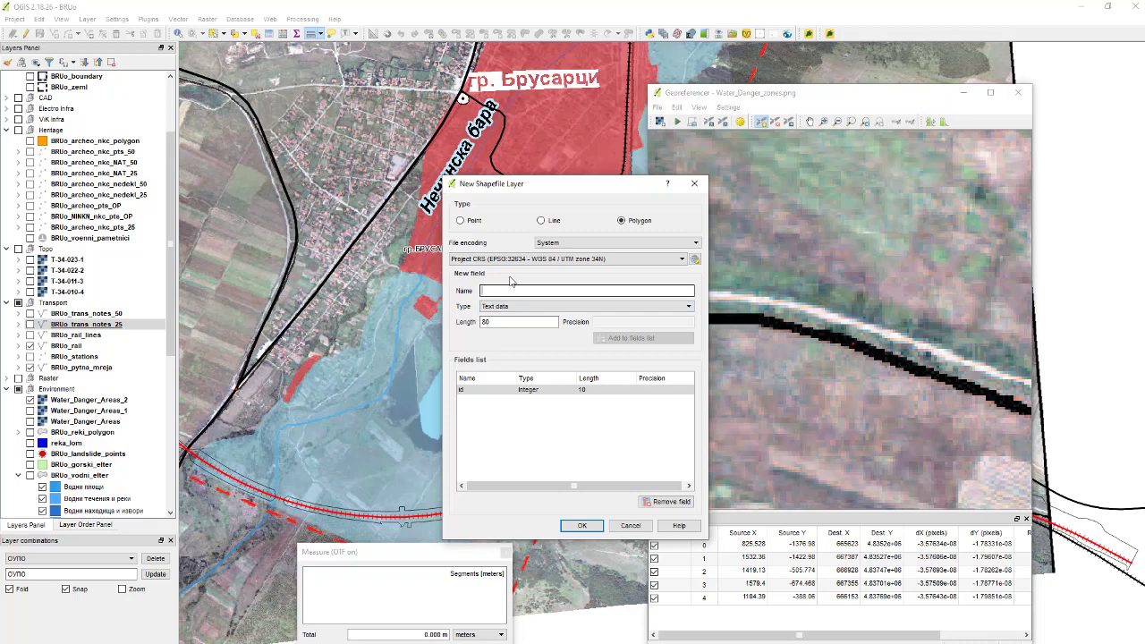
{"action": "type", "text": "type"}
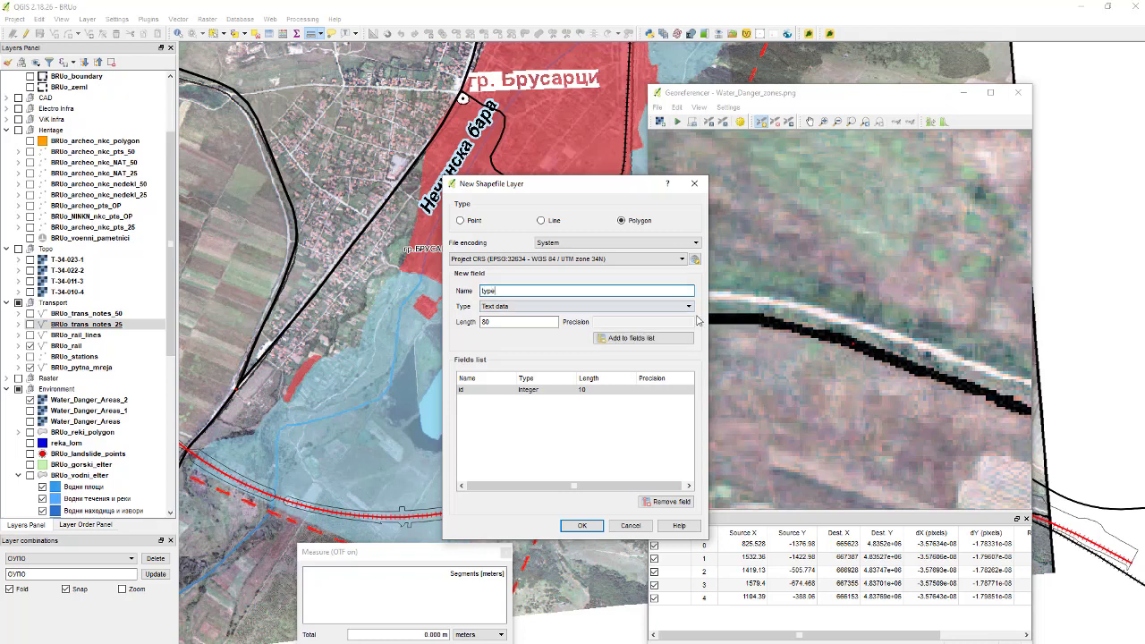
{"action": "left_click", "coordinate": [638, 339]}
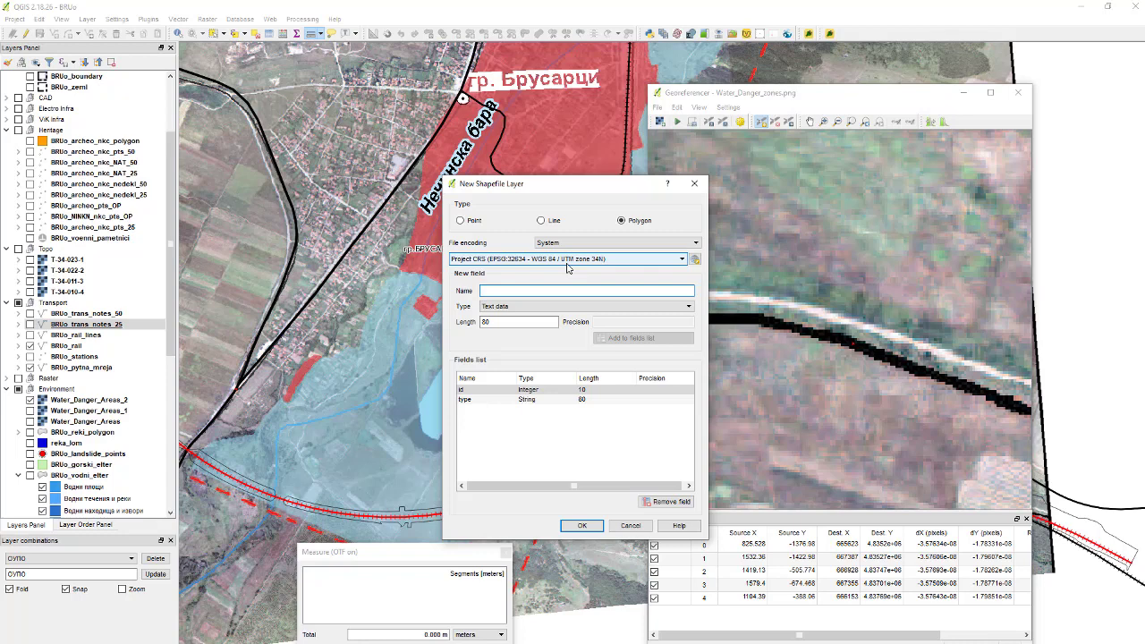
{"action": "type", "text": "danger"}
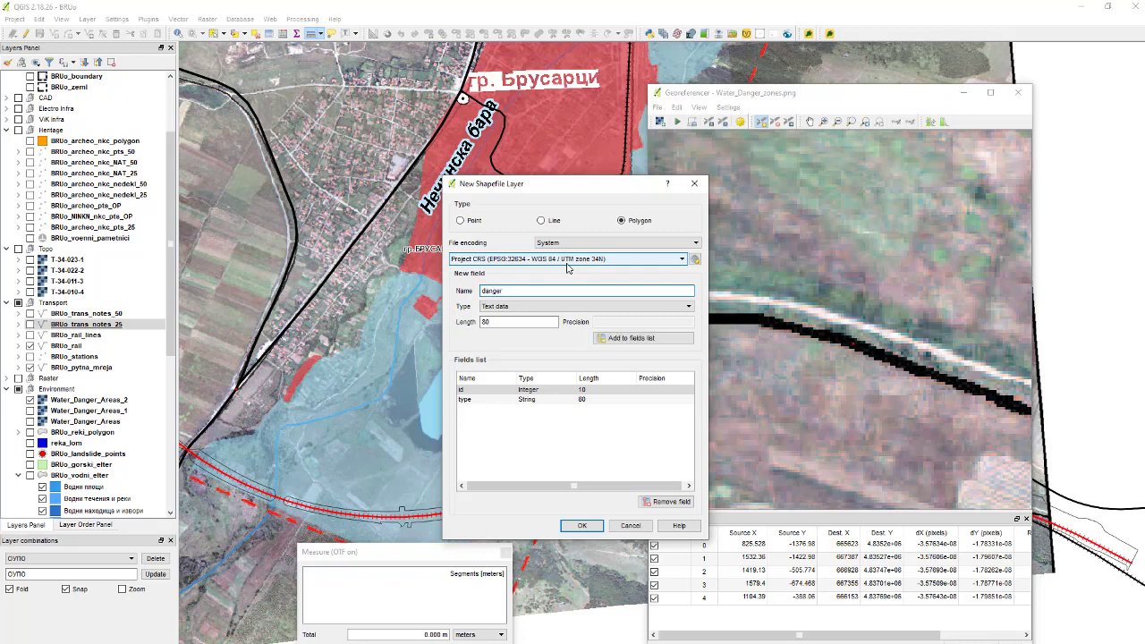
{"action": "left_click", "coordinate": [605, 340]}
{"action": "left_click", "coordinate": [583, 526]}
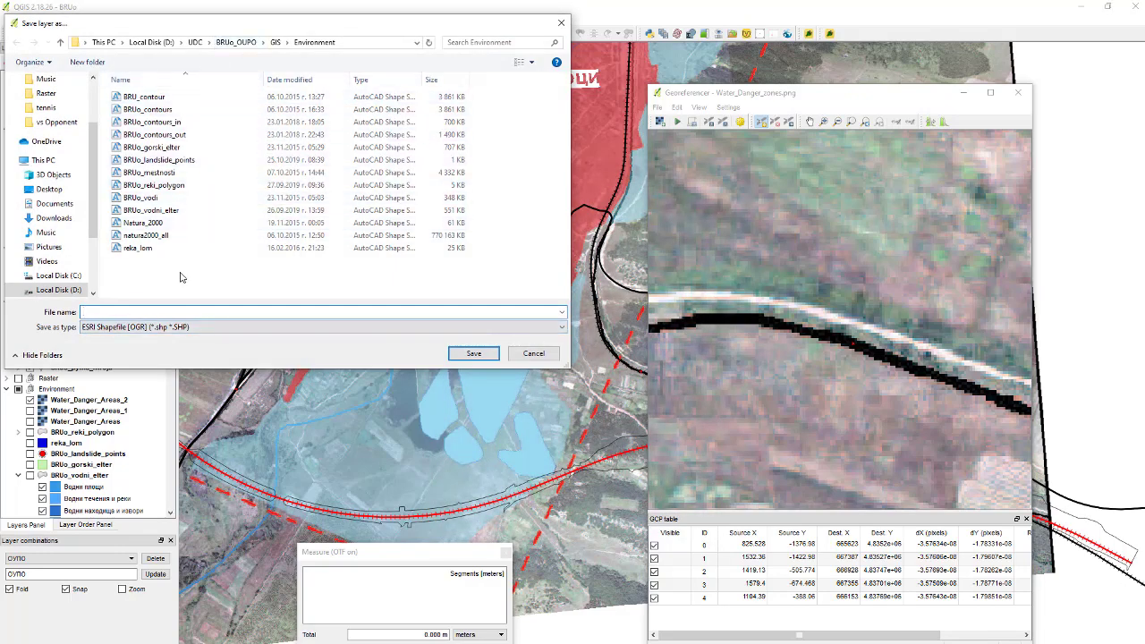
Step: Save the shapefile as BRUo_water_flood_areas and drag it into the Environment group
{"action": "type", "text": "BRUo_"}
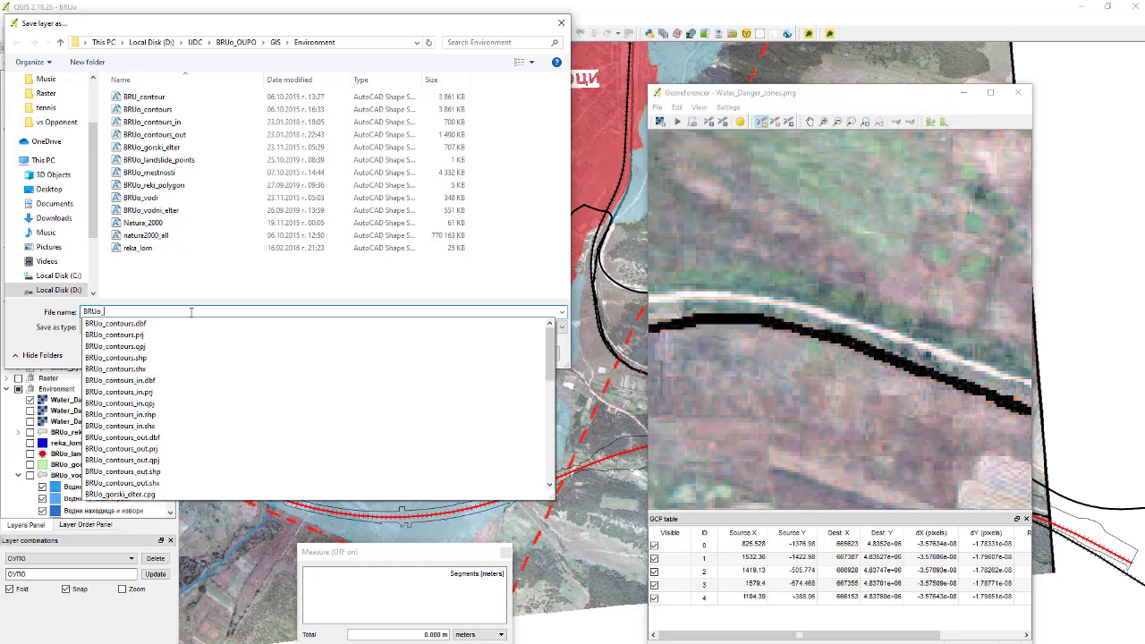
{"action": "type", "text": "water_flood"}
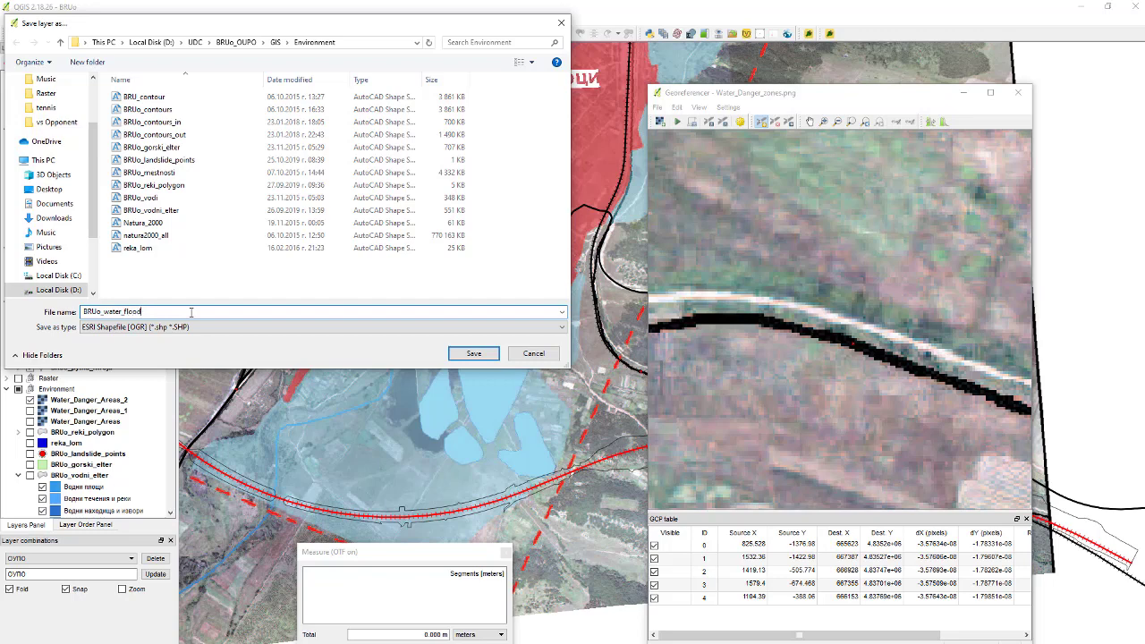
{"action": "type", "text": "_areas"}
{"action": "key", "text": "Return"}
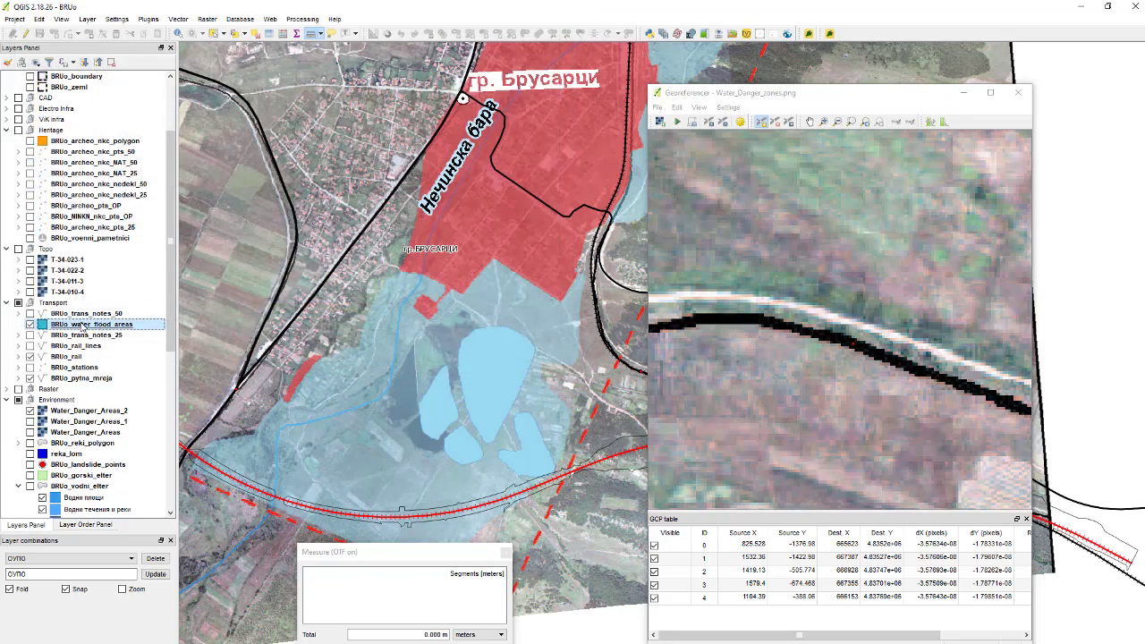
{"action": "left_click_drag", "start_coordinate": [52, 329], "coordinate": [76, 404]}
Step: Start editing BRUo_water_flood_areas and switch to the Add Feature tool
{"action": "left_click", "coordinate": [54, 400]}
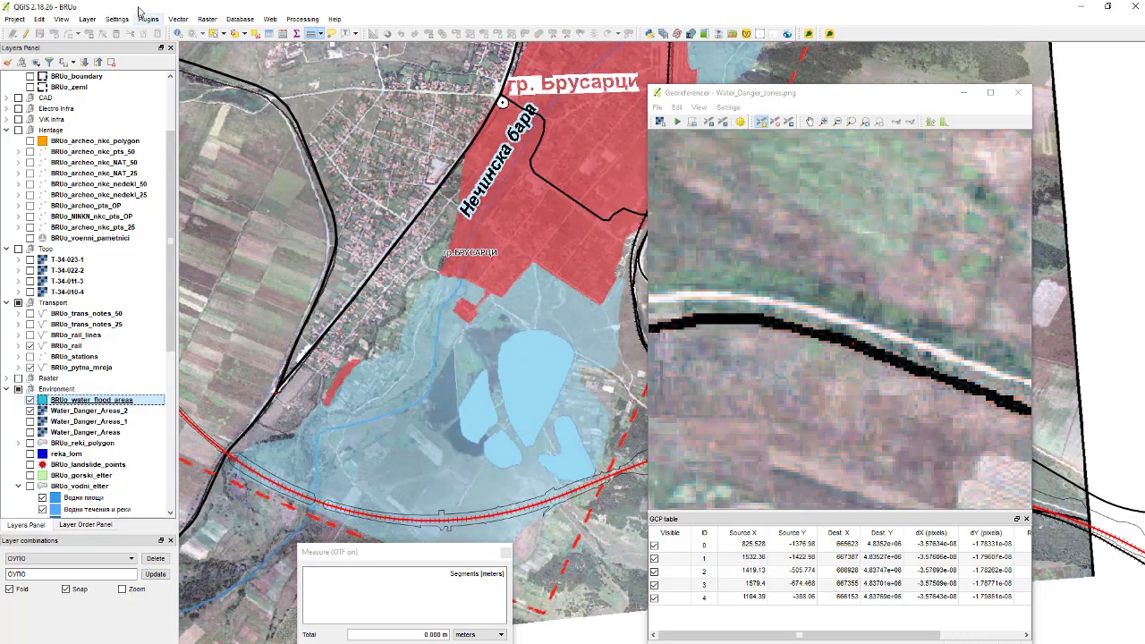
{"action": "left_click", "coordinate": [26, 33]}
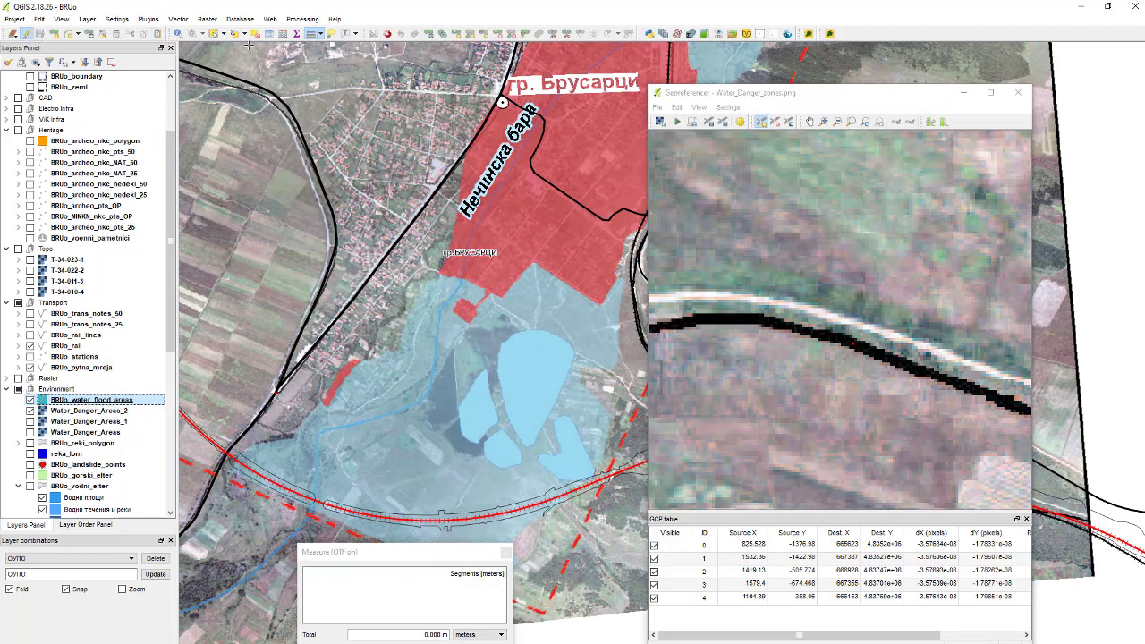
{"action": "left_click", "coordinate": [59, 34]}
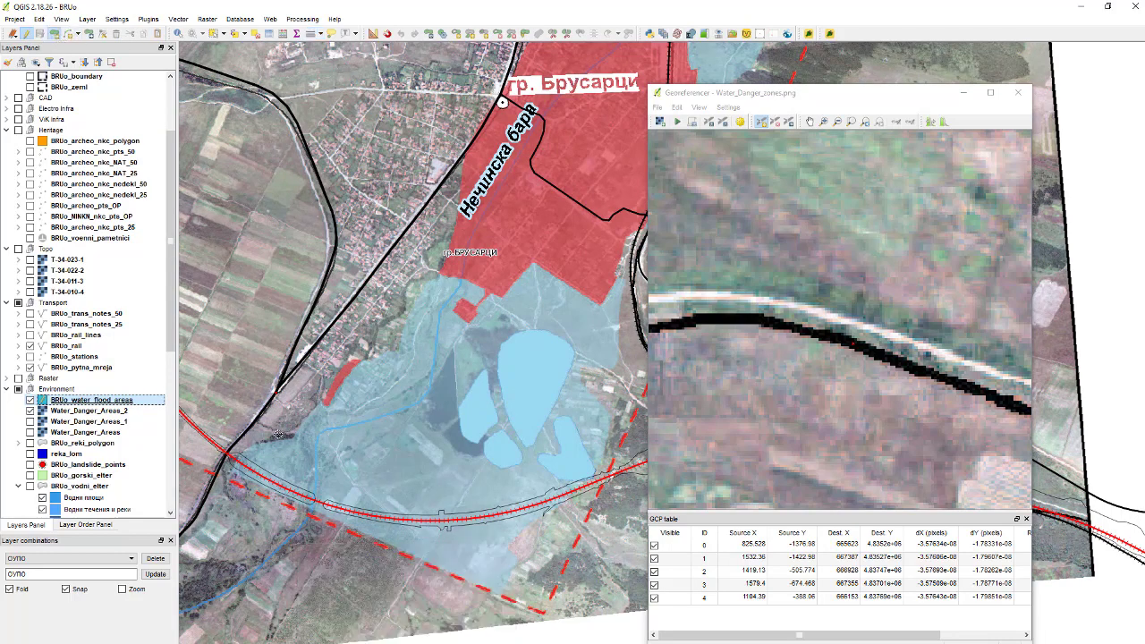
{"action": "scroll", "coordinate": [314, 465], "scroll_direction": "up", "scroll_amount": 5}
{"action": "scroll", "coordinate": [314, 466], "scroll_direction": "down", "scroll_amount": 5}
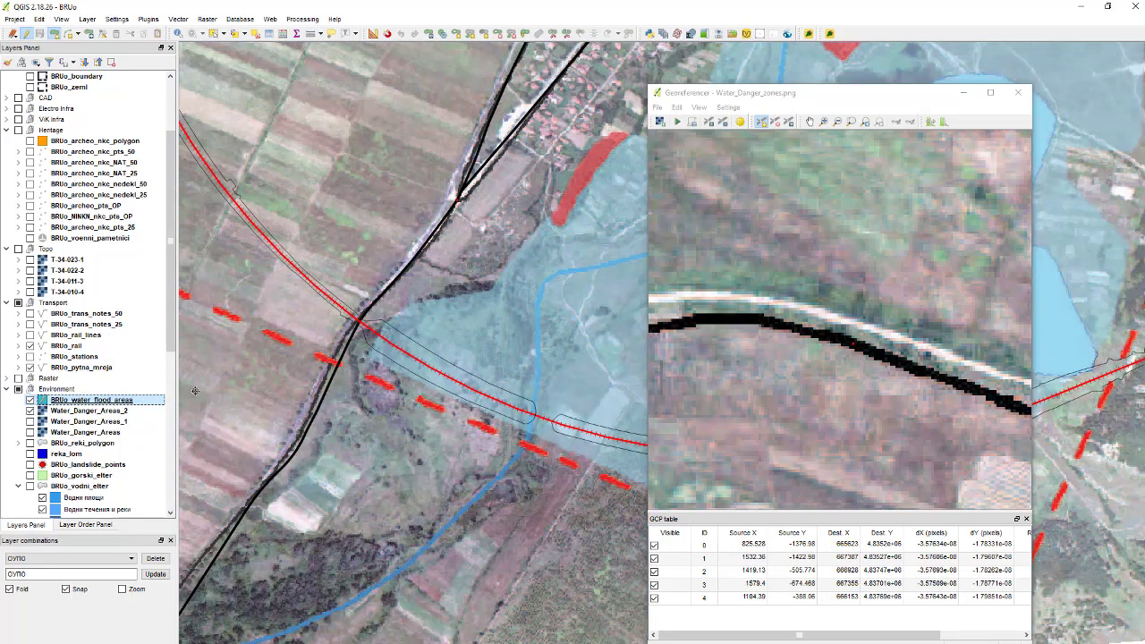
{"action": "scroll", "coordinate": [390, 367], "scroll_direction": "up", "scroll_amount": 2}
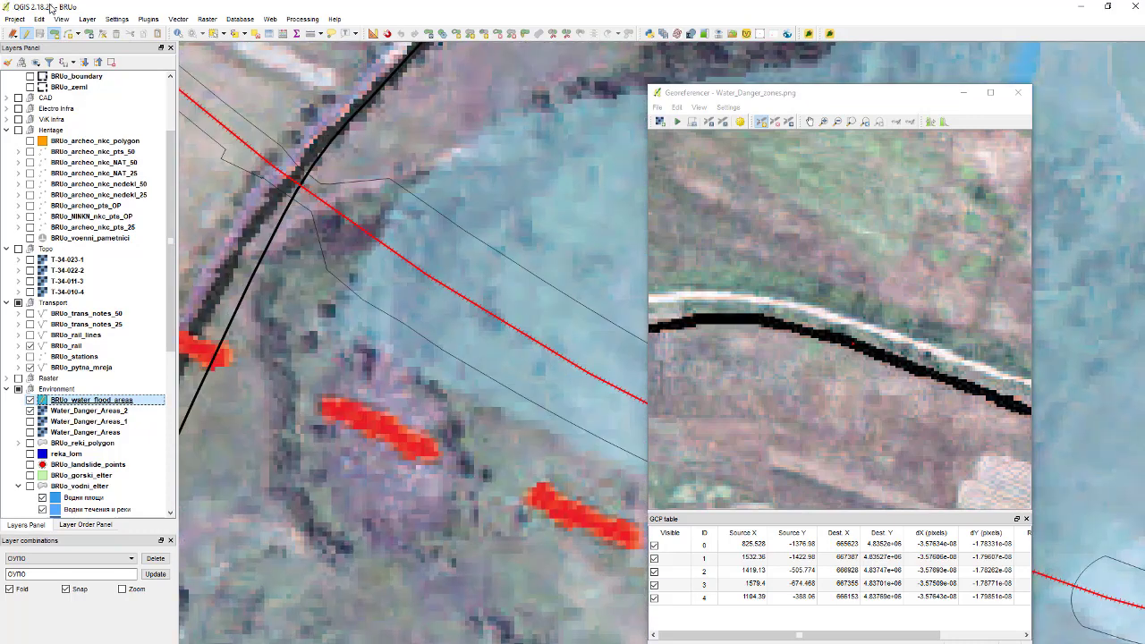
Step: Check the quick snap settings and turn on Water_Danger_Areas_2 in the layer list
{"action": "left_click", "coordinate": [117, 19]}
{"action": "left_click", "coordinate": [284, 204]}
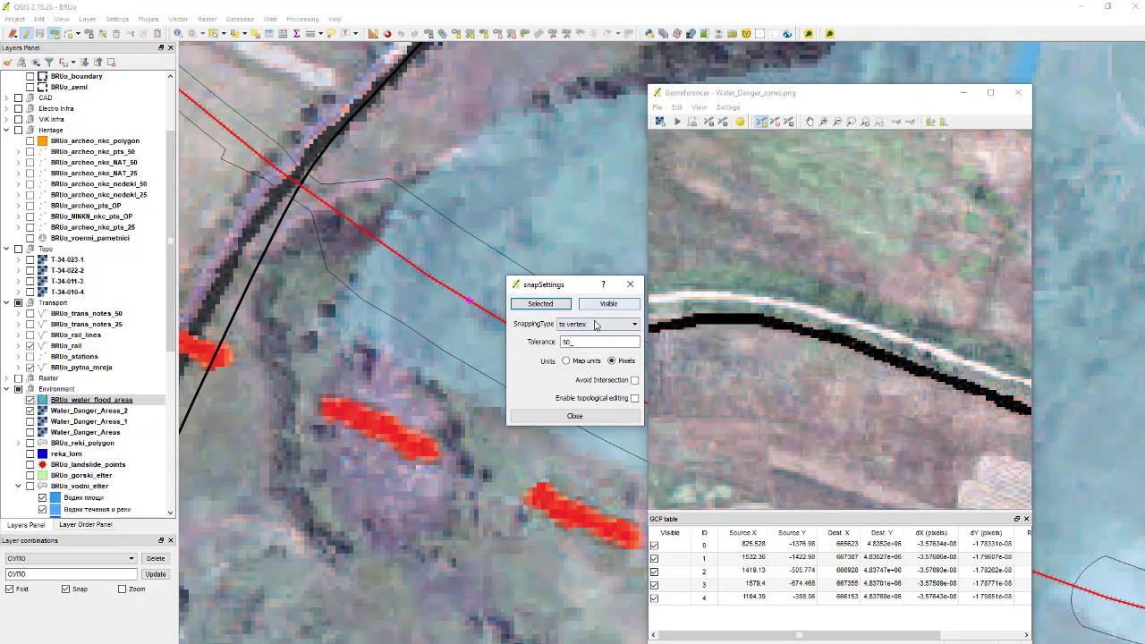
{"action": "left_click", "coordinate": [592, 417]}
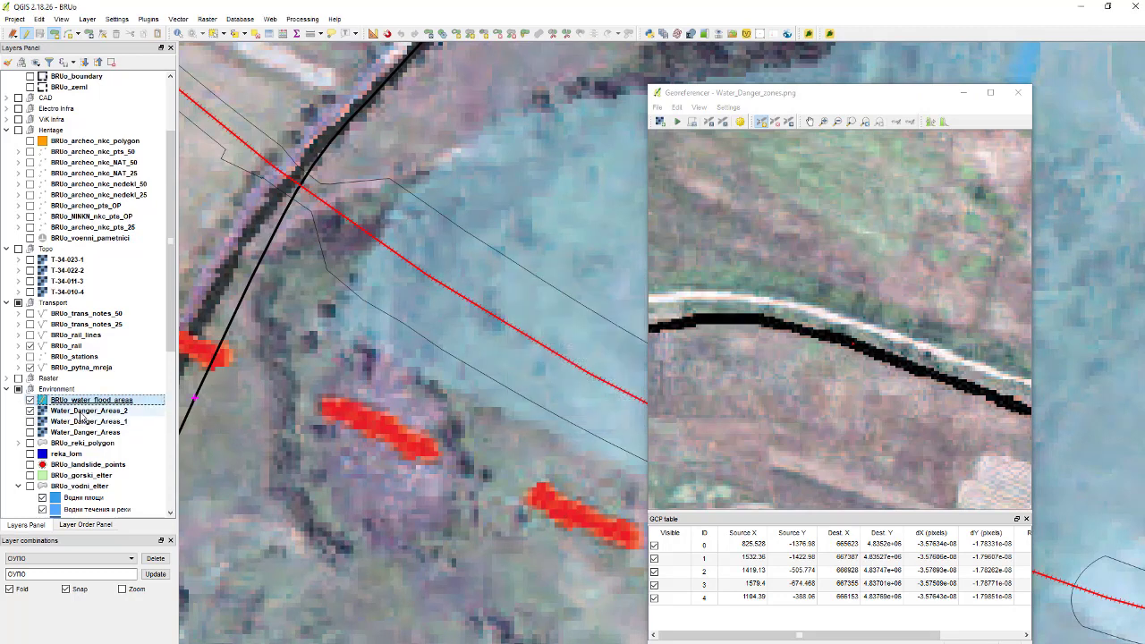
{"action": "left_click", "coordinate": [42, 413]}
{"action": "left_click", "coordinate": [29, 412]}
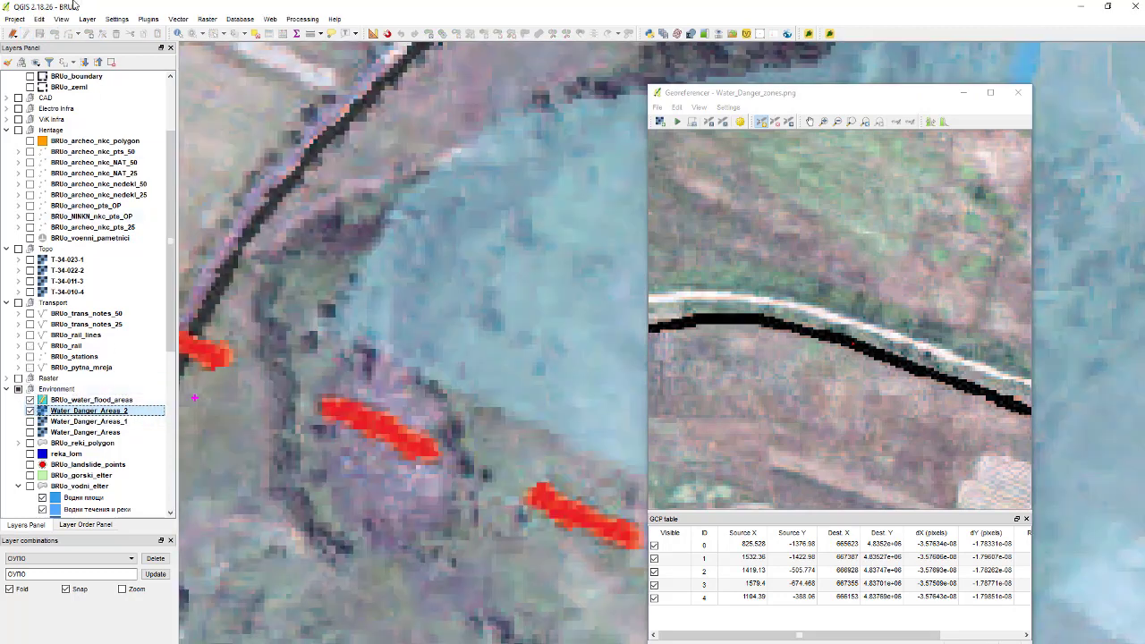
Step: Open the per-layer Snapping Options listing BRUo_pytna_mreja and BRUo_rail at 50 pixels
{"action": "left_click", "coordinate": [116, 19]}
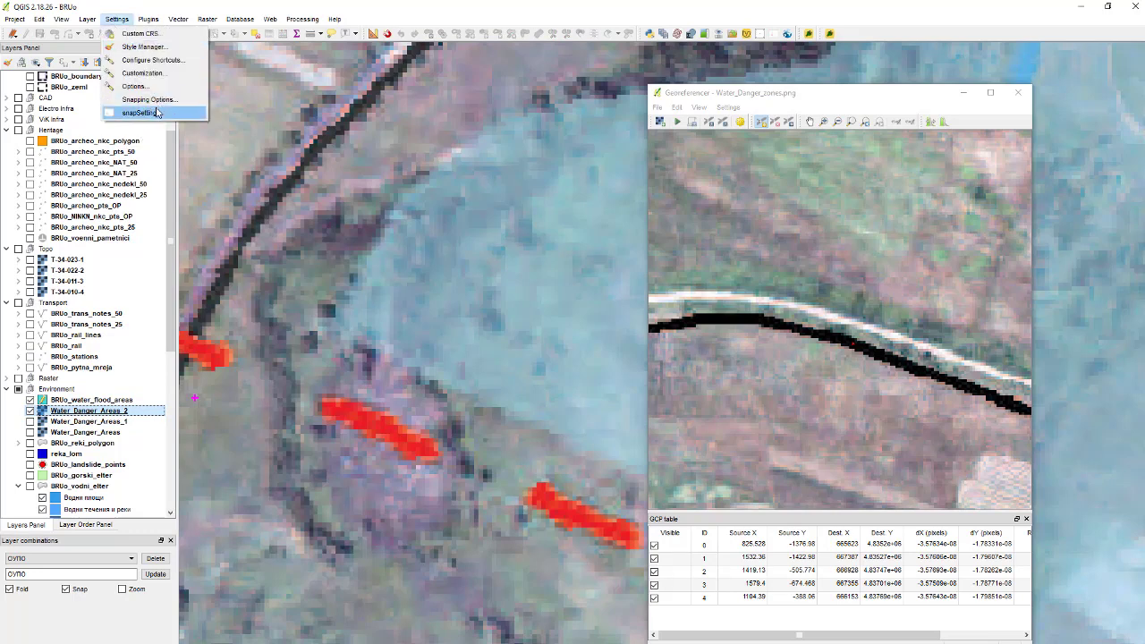
{"action": "left_click", "coordinate": [155, 112]}
{"action": "left_click", "coordinate": [630, 284]}
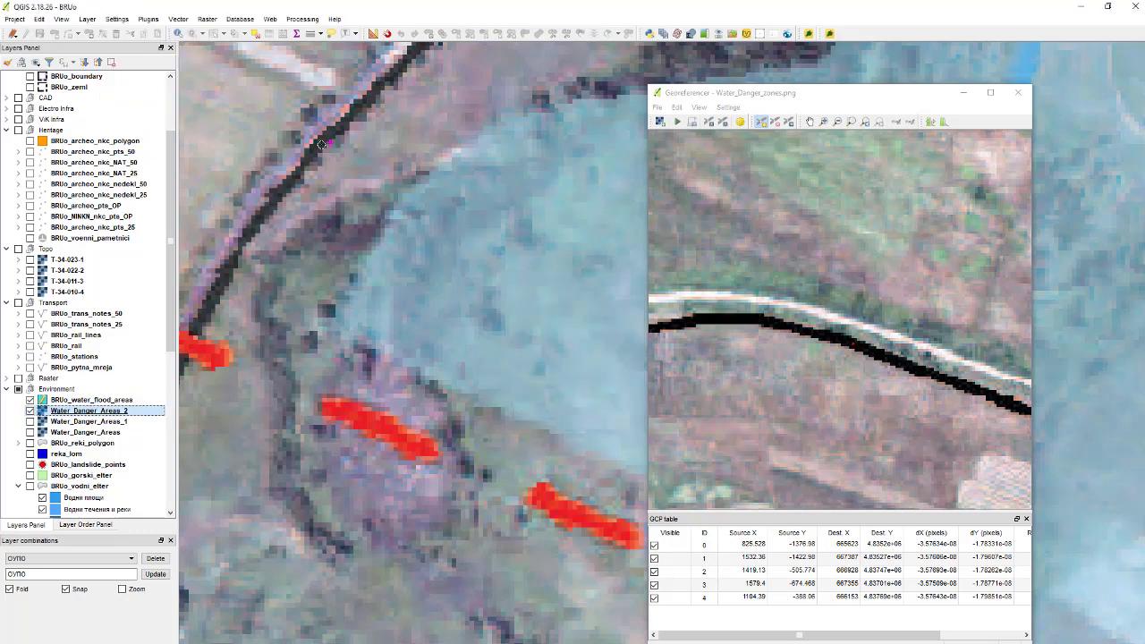
{"action": "left_click", "coordinate": [123, 19]}
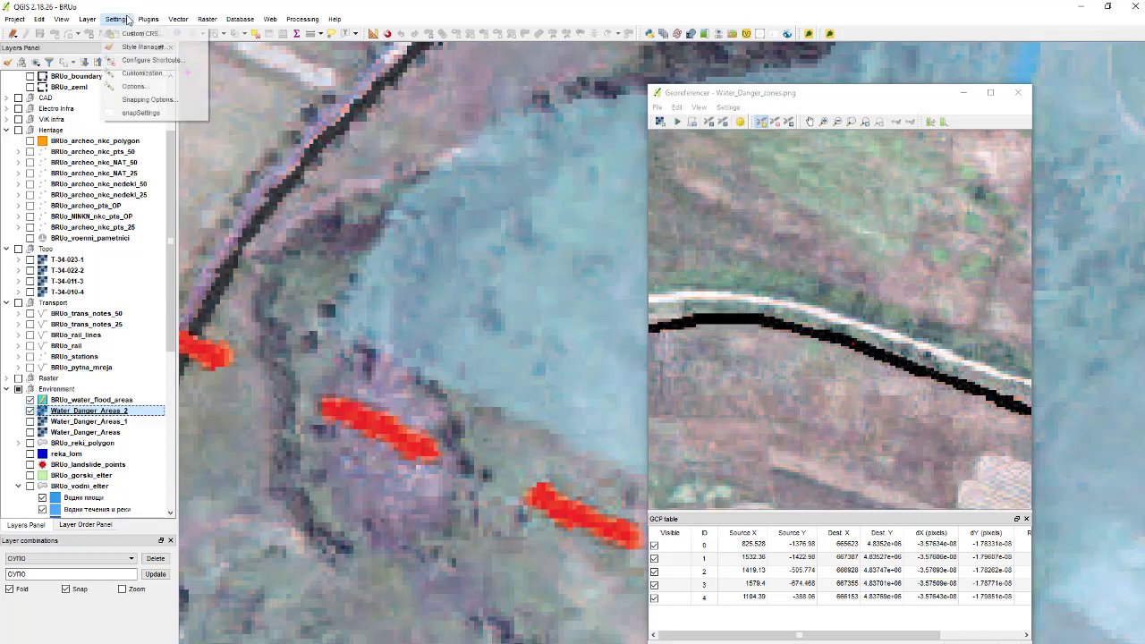
{"action": "left_click", "coordinate": [161, 99]}
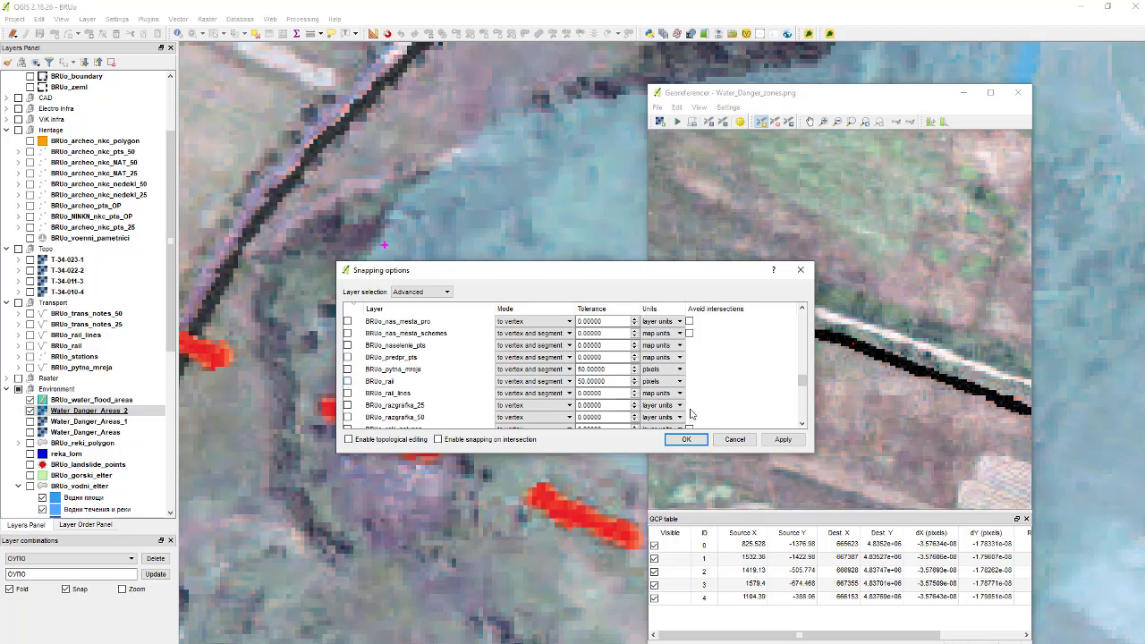
Step: Apply the snapping options and close the Georeferencer, discarding the unsaved GCPs
{"action": "left_click", "coordinate": [686, 439]}
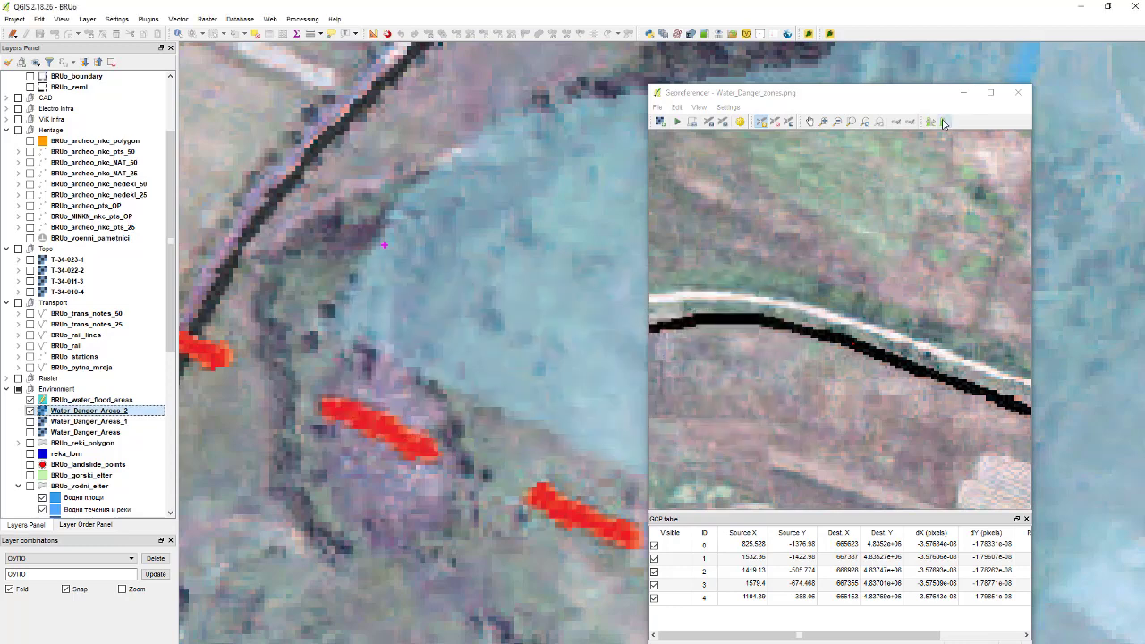
{"action": "left_click", "coordinate": [1018, 93]}
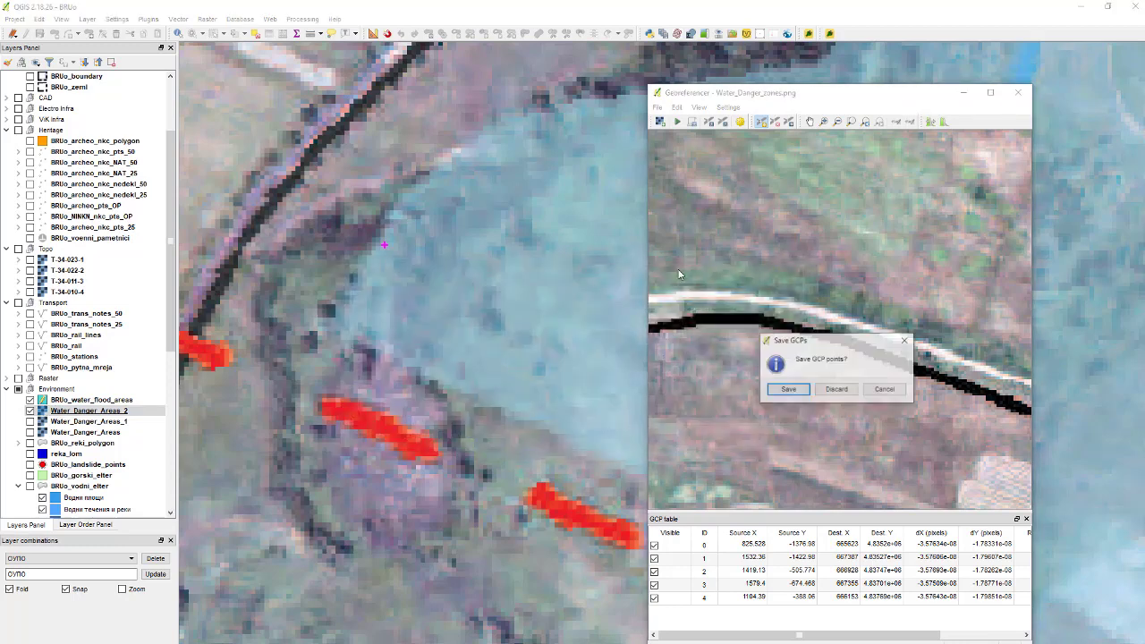
{"action": "left_click", "coordinate": [841, 391]}
Step: Trace the flood-area polygon corners along the zone edge and finish the outline
{"action": "scroll", "coordinate": [432, 351], "scroll_direction": "down", "scroll_amount": 1}
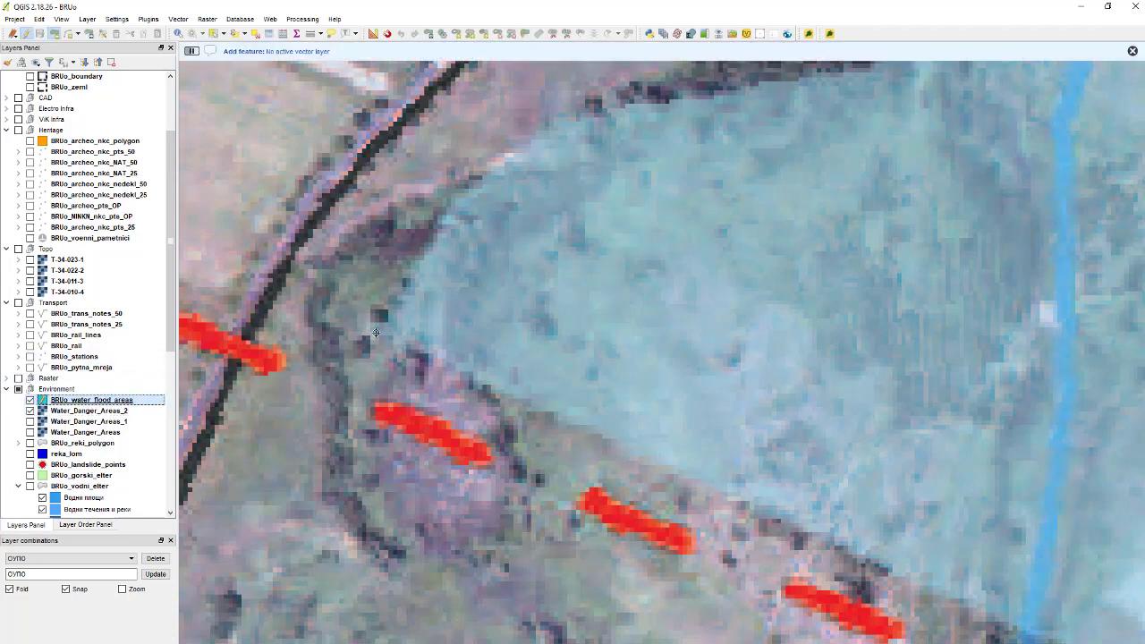
{"action": "scroll", "coordinate": [373, 333], "scroll_direction": "down", "scroll_amount": 3}
{"action": "scroll", "coordinate": [637, 404], "scroll_direction": "up", "scroll_amount": 2}
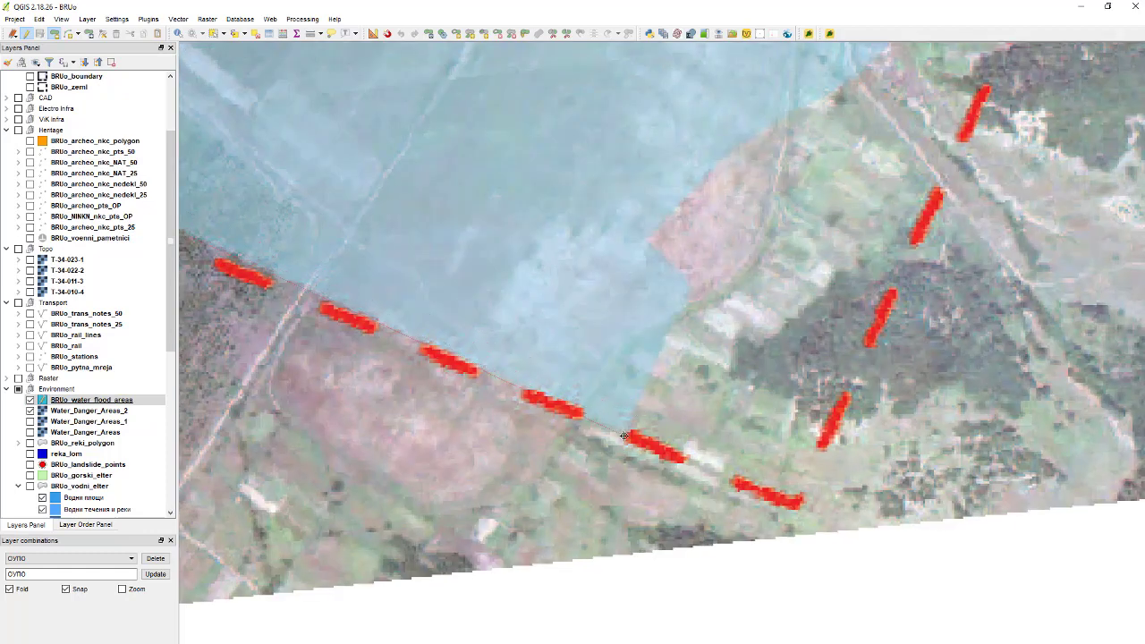
{"action": "left_click", "coordinate": [624, 432]}
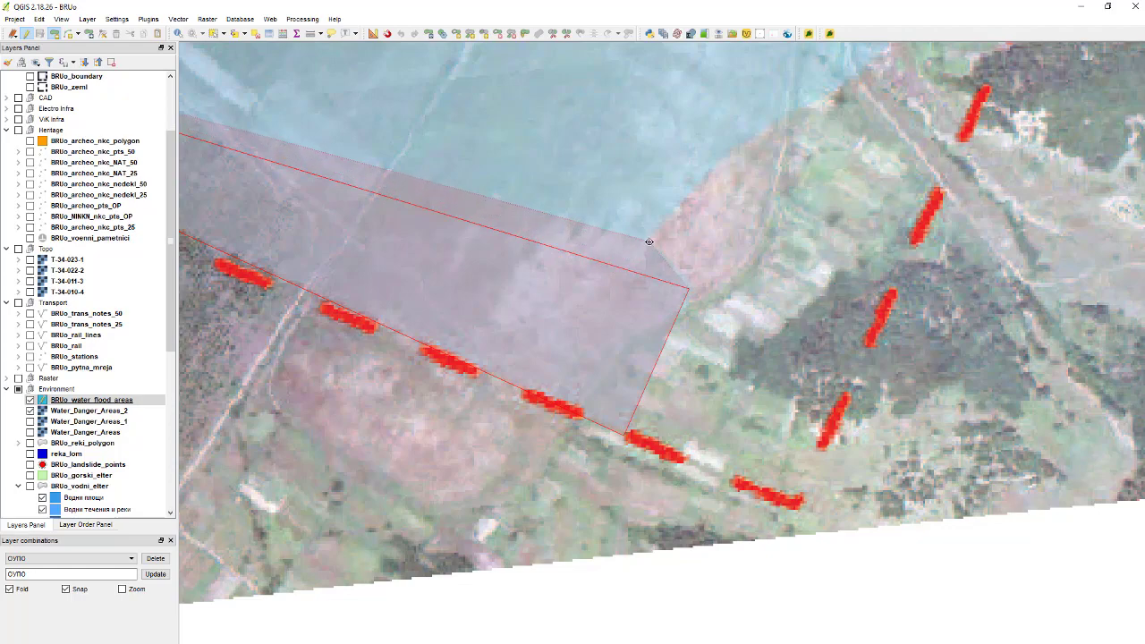
{"action": "scroll", "coordinate": [501, 495], "scroll_direction": "down", "scroll_amount": 1}
{"action": "scroll", "coordinate": [446, 343], "scroll_direction": "up", "scroll_amount": 4}
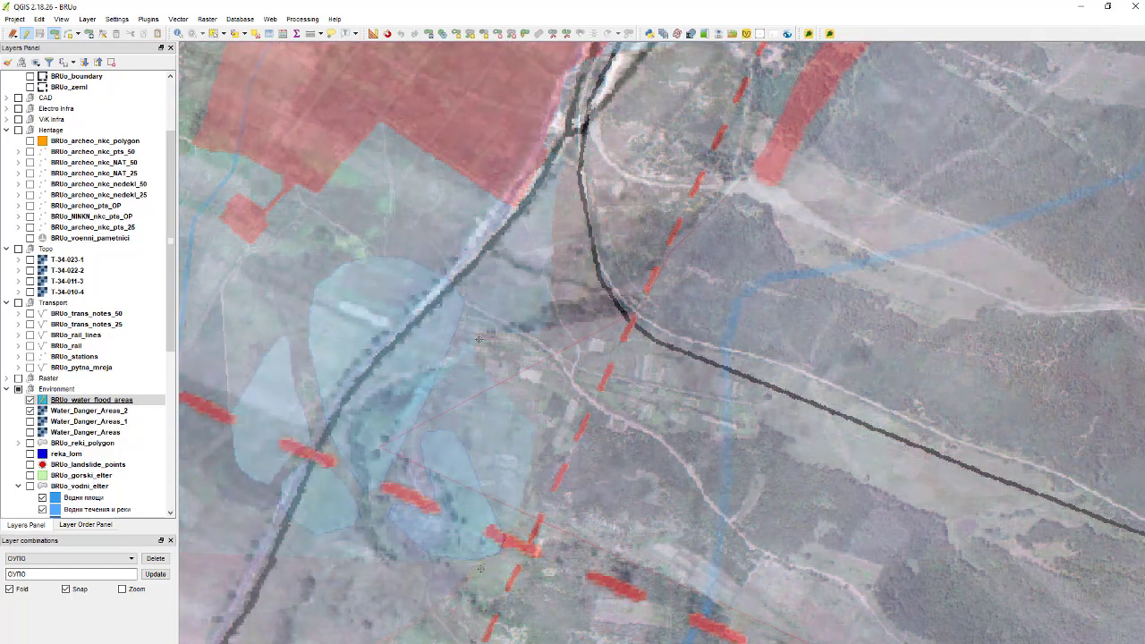
{"action": "left_click", "coordinate": [447, 361]}
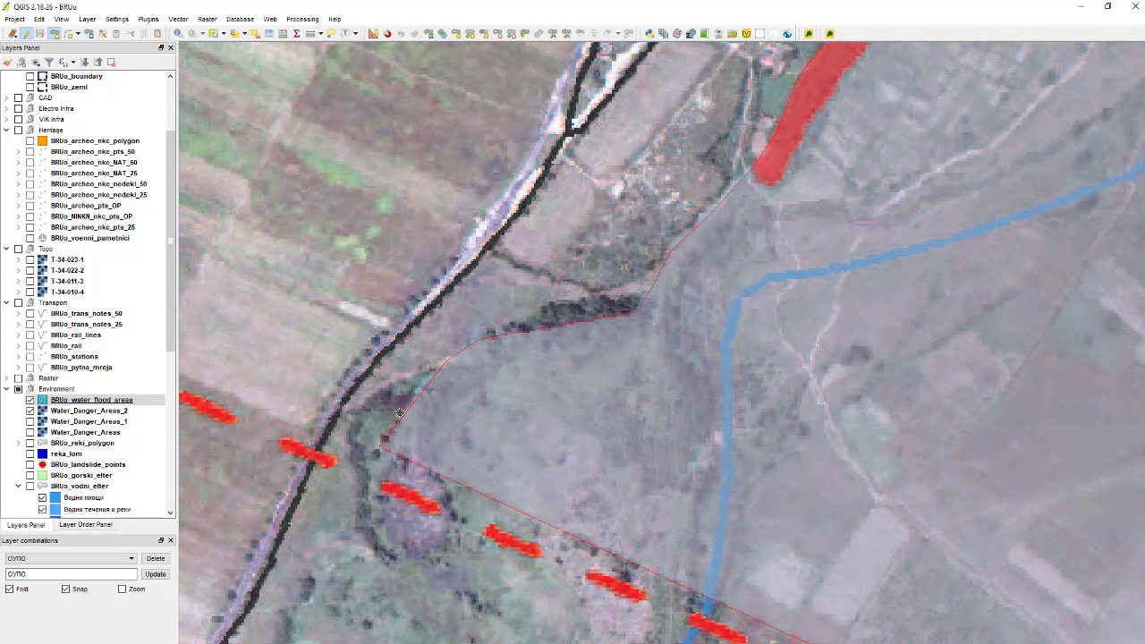
{"action": "scroll", "coordinate": [410, 391], "scroll_direction": "down", "scroll_amount": 2}
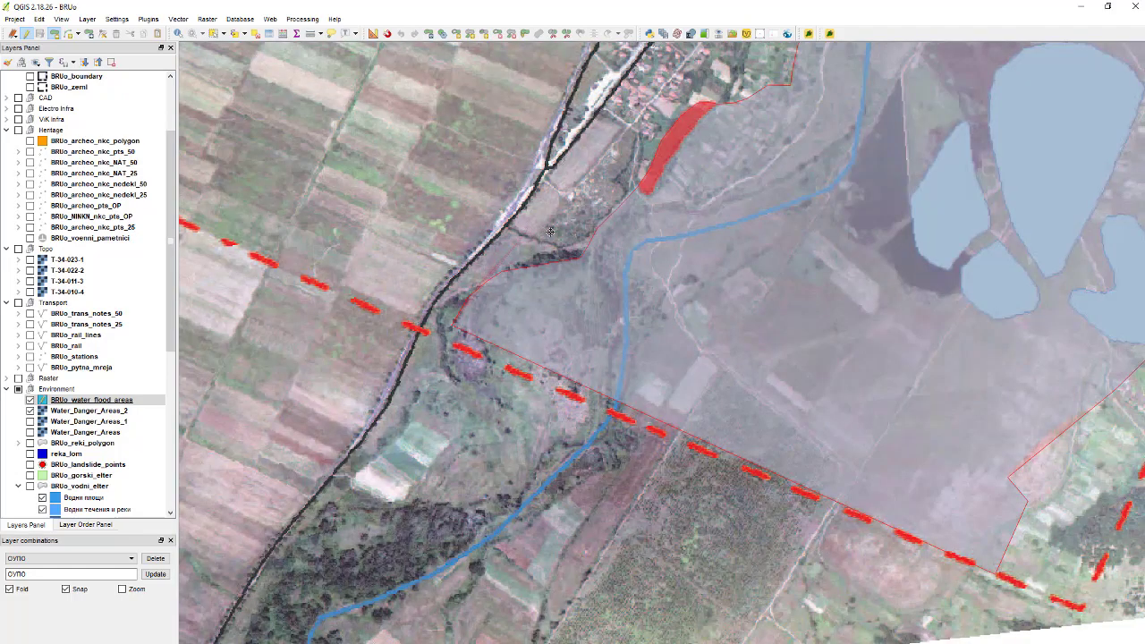
{"action": "right_click", "coordinate": [599, 209]}
Step: Enter id 1, type 'Съществуващи наводнения' and danger 'Ниско', then save the polygon
{"action": "key", "text": "Tab"}
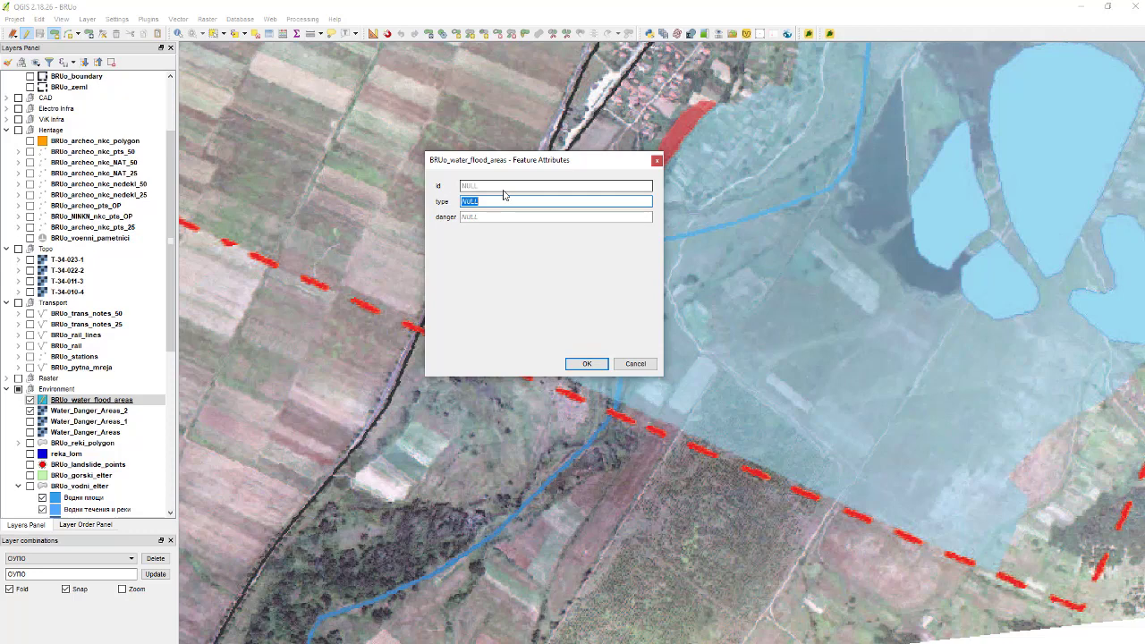
{"action": "type", "text": "S"}
{"action": "left_click", "coordinate": [503, 187]}
{"action": "type", "text": "1"}
{"action": "left_click", "coordinate": [524, 217]}
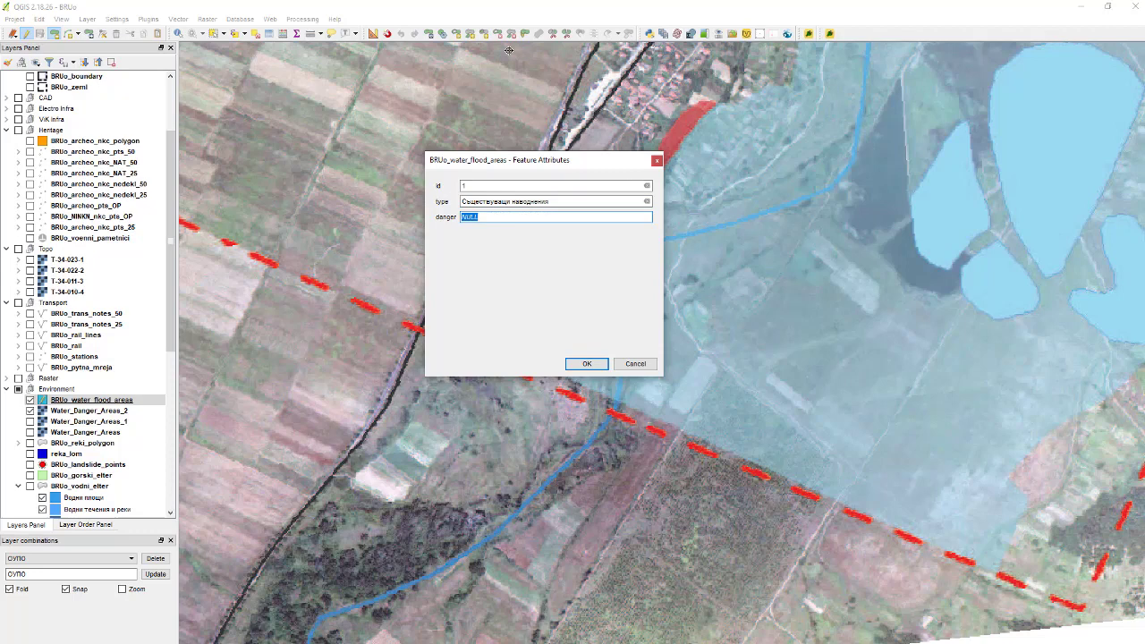
{"action": "type", "text": "Ниско"}
{"action": "key", "text": "Return"}
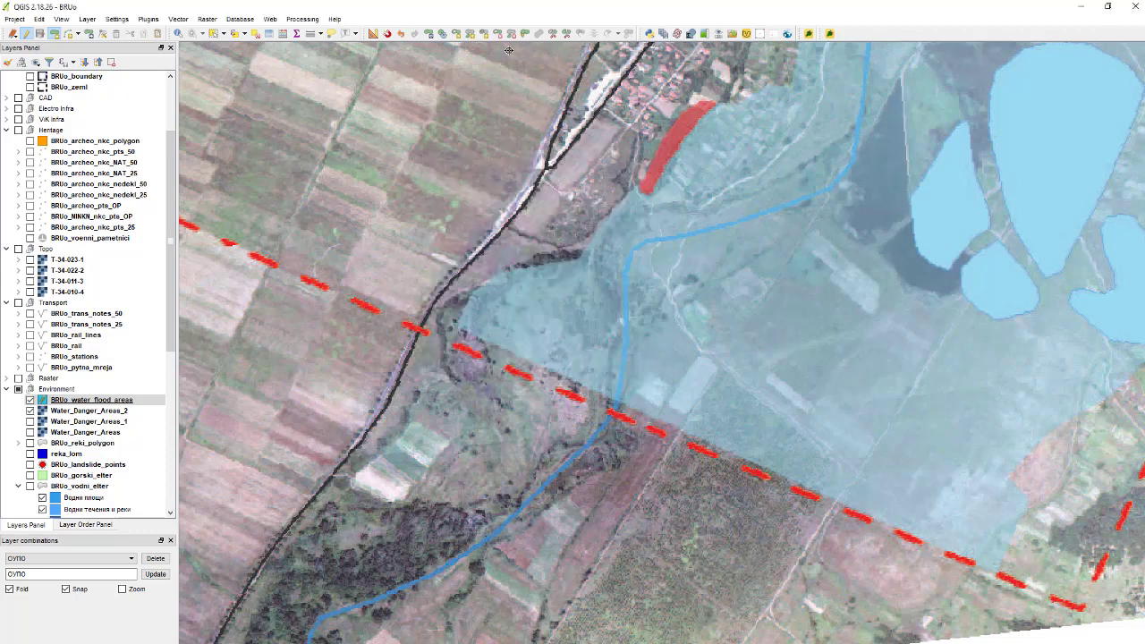
Step: Drag BRUo_water_flood_areas to the top of the layer drawing order so it covers the imagery
{"action": "left_click", "coordinate": [94, 403]}
{"action": "scroll", "coordinate": [865, 317], "scroll_direction": "down", "scroll_amount": 4}
{"action": "scroll", "coordinate": [733, 307], "scroll_direction": "up", "scroll_amount": 2}
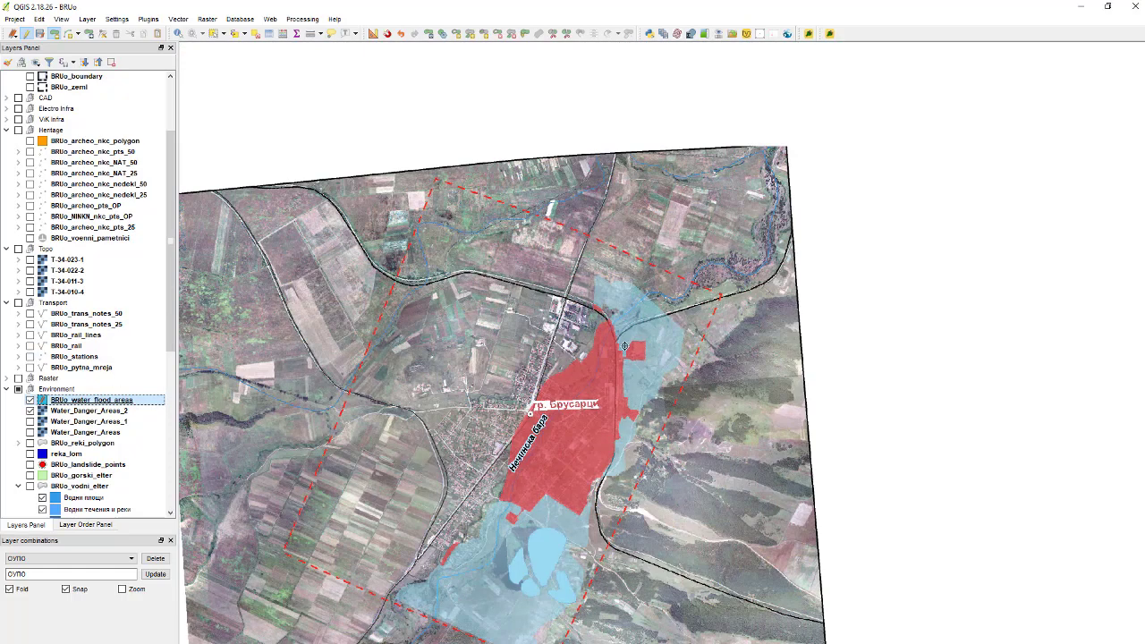
{"action": "scroll", "coordinate": [610, 285], "scroll_direction": "down", "scroll_amount": 1}
{"action": "scroll", "coordinate": [586, 348], "scroll_direction": "up", "scroll_amount": 3}
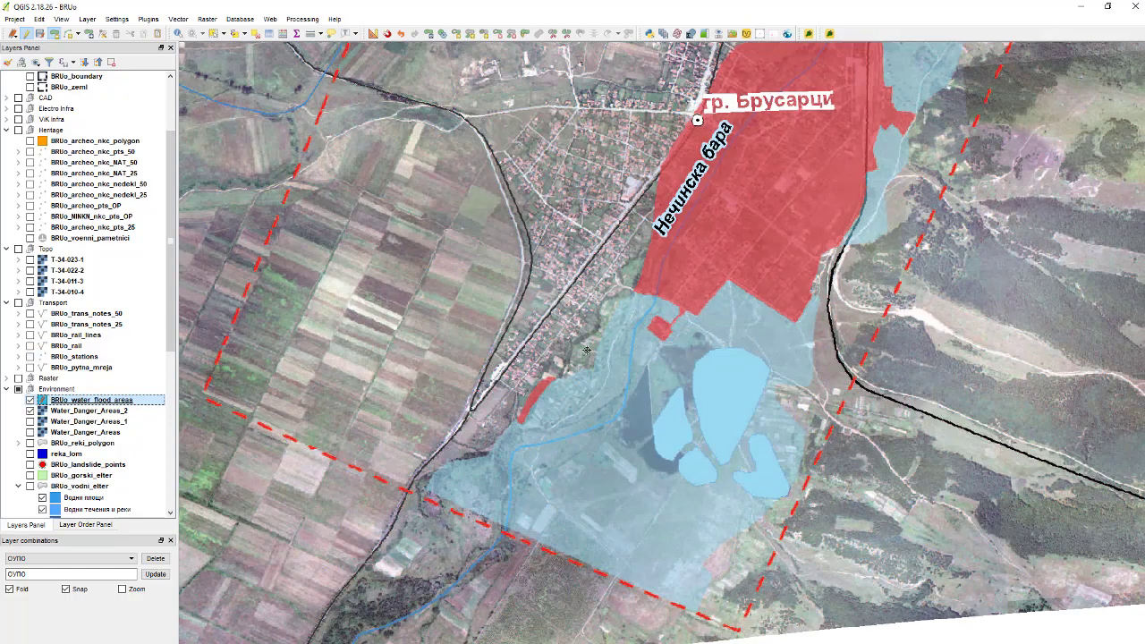
{"action": "scroll", "coordinate": [130, 362], "scroll_direction": "down", "scroll_amount": 9}
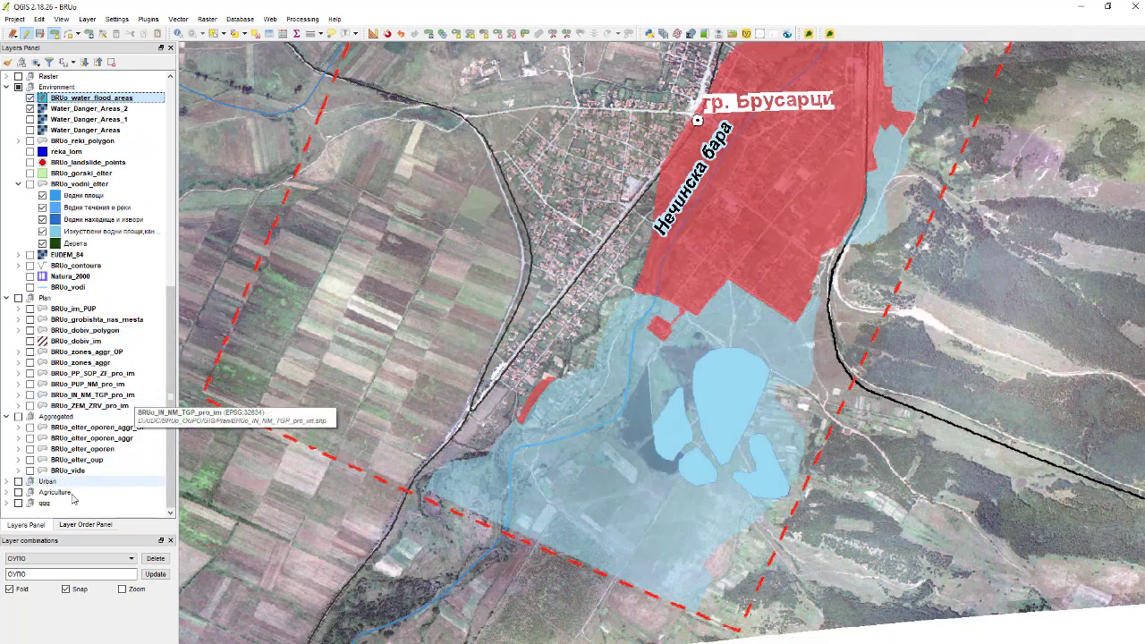
{"action": "left_click", "coordinate": [84, 526]}
{"action": "scroll", "coordinate": [54, 490], "scroll_direction": "down", "scroll_amount": 15}
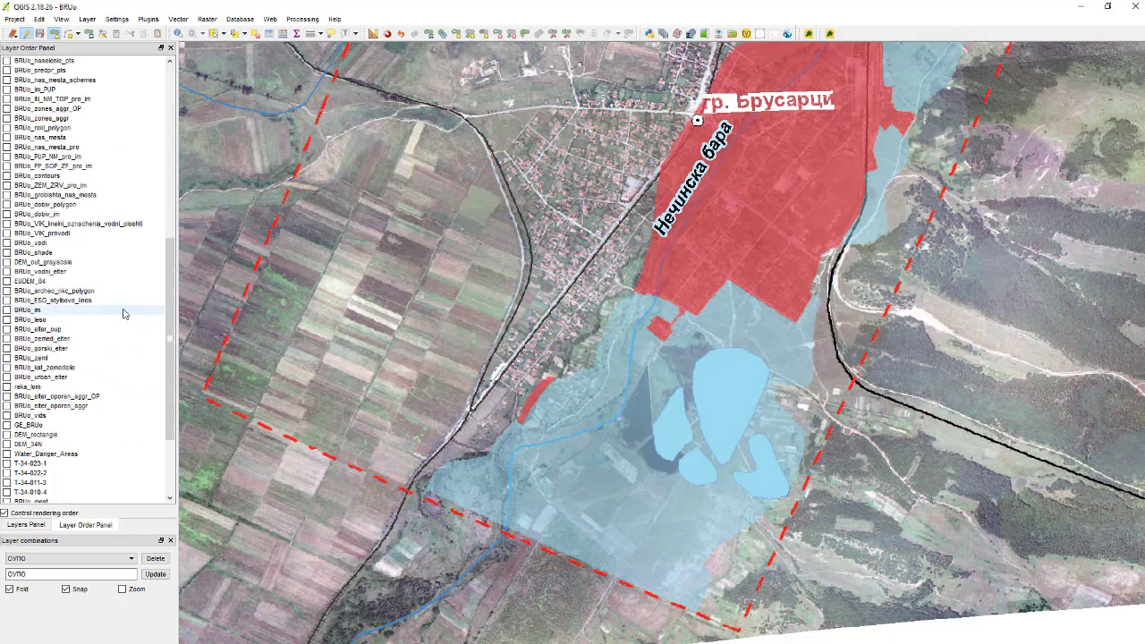
{"action": "left_click_drag", "start_coordinate": [53, 492], "coordinate": [96, 332]}
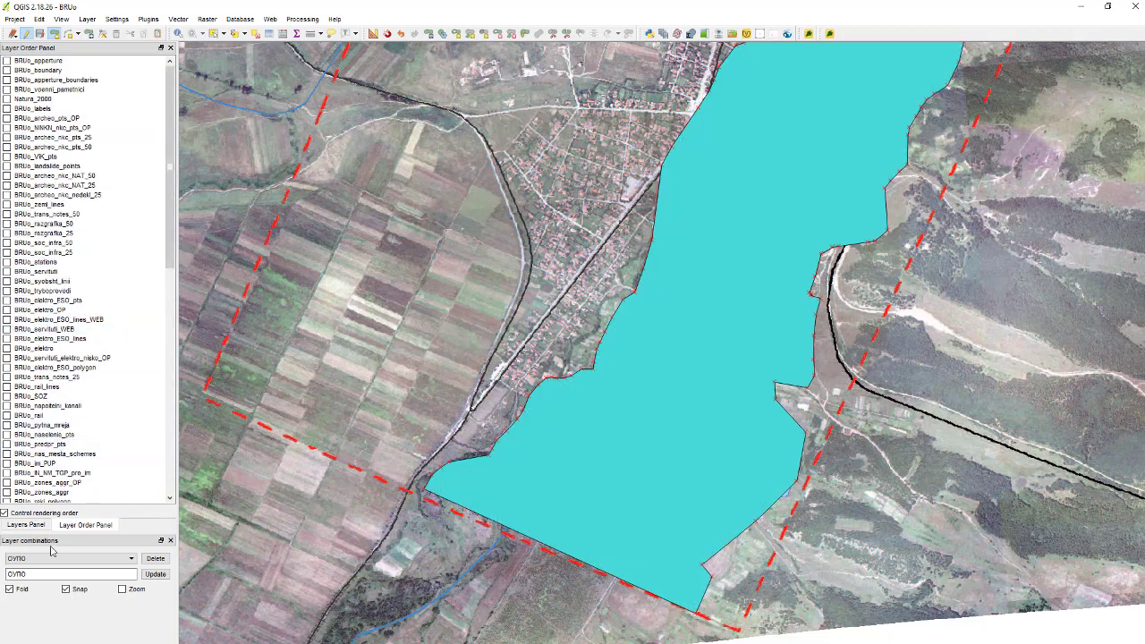
{"action": "left_click", "coordinate": [27, 525]}
Step: Set the simple fill to lavender #a0abd8 at 40 transparency and add a second symbol layer
{"action": "scroll", "coordinate": [103, 231], "scroll_direction": "up", "scroll_amount": 4}
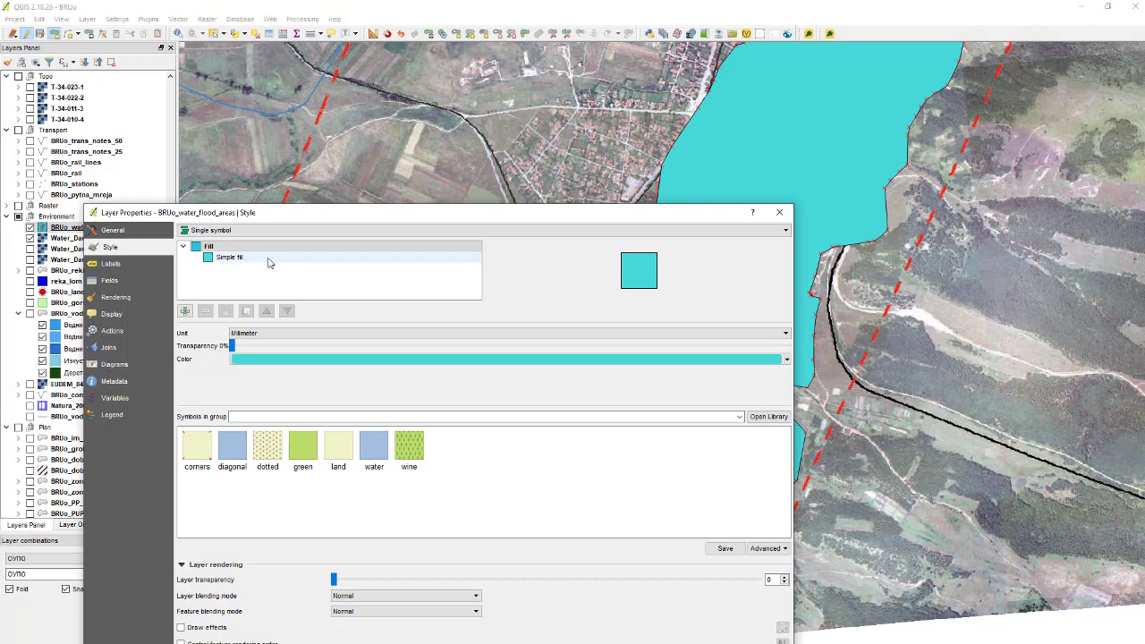
{"action": "left_click", "coordinate": [268, 258]}
{"action": "left_click", "coordinate": [268, 352]}
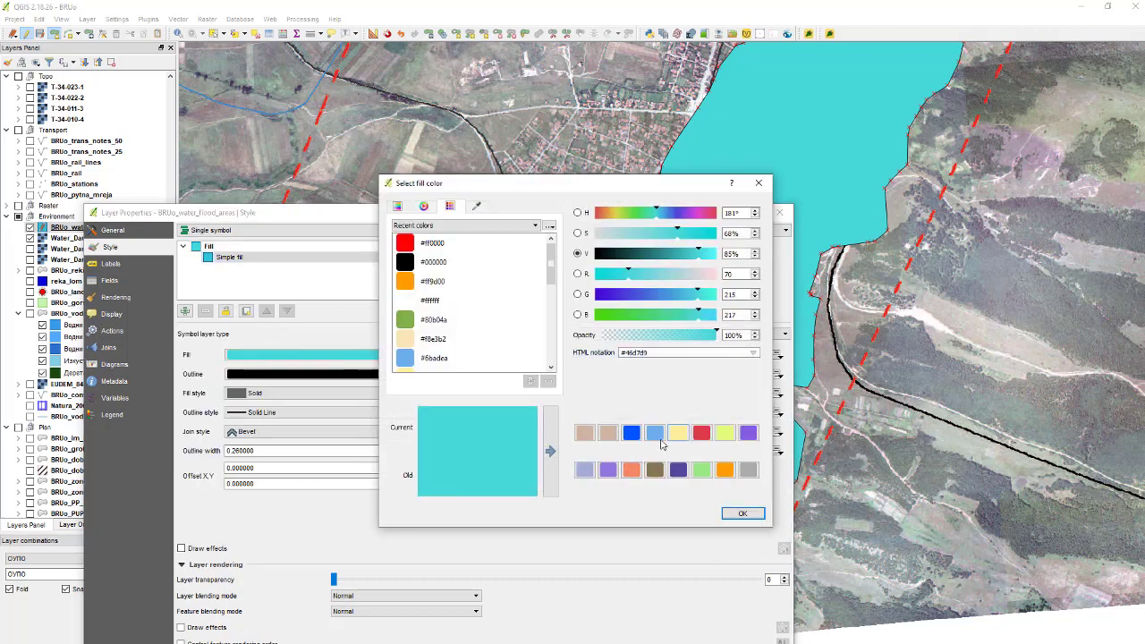
{"action": "left_click", "coordinate": [583, 469]}
{"action": "left_click", "coordinate": [741, 514]}
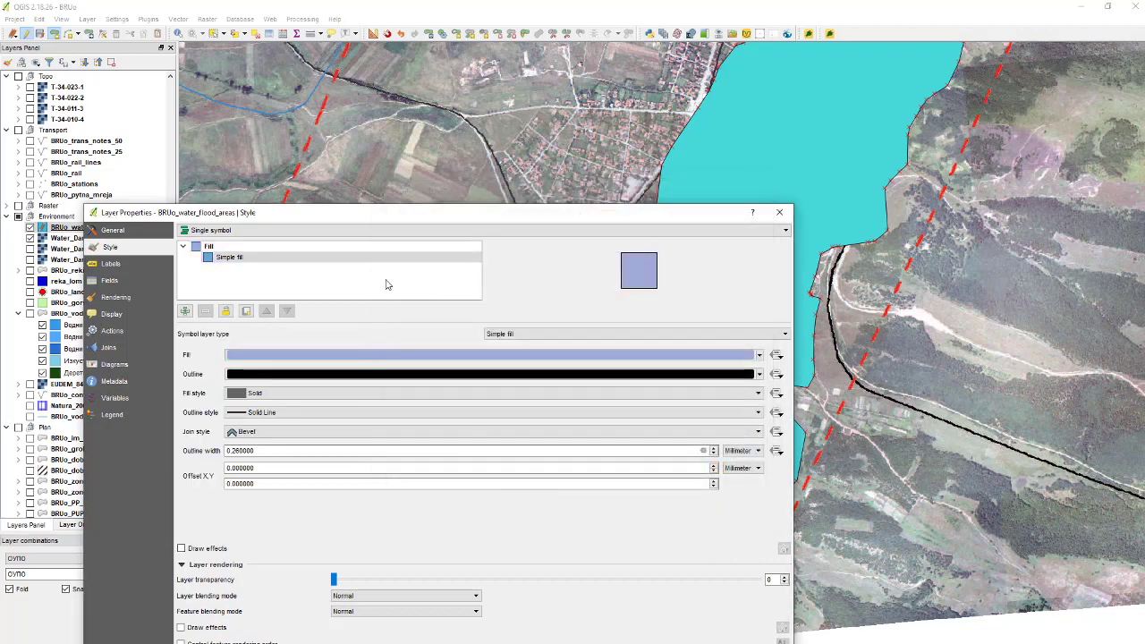
{"action": "left_click", "coordinate": [405, 354]}
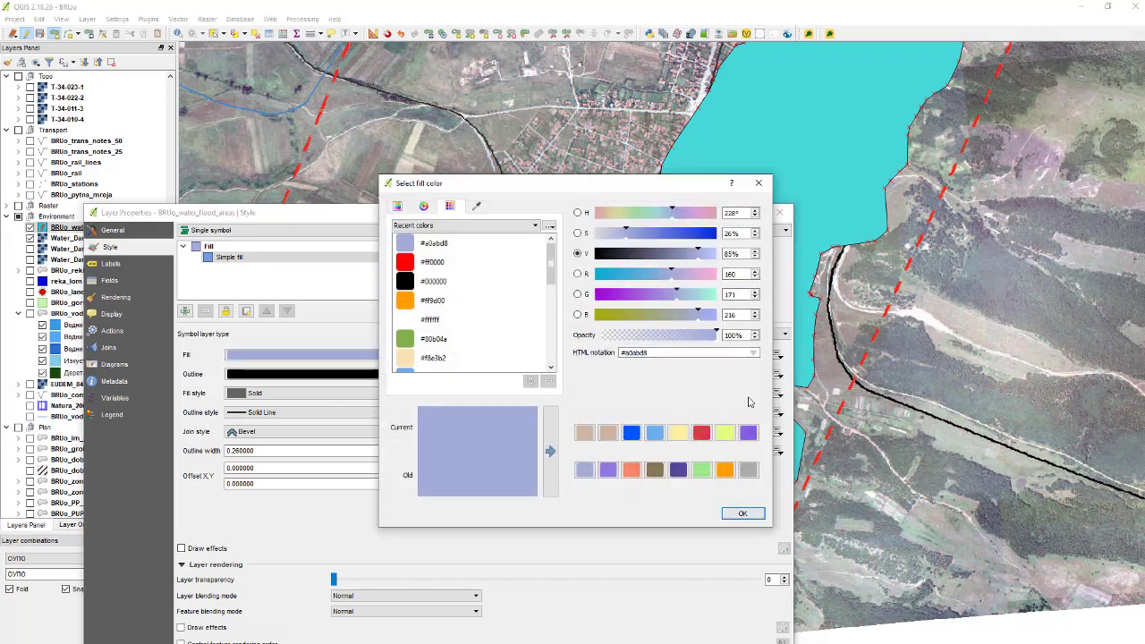
{"action": "left_click", "coordinate": [743, 516]}
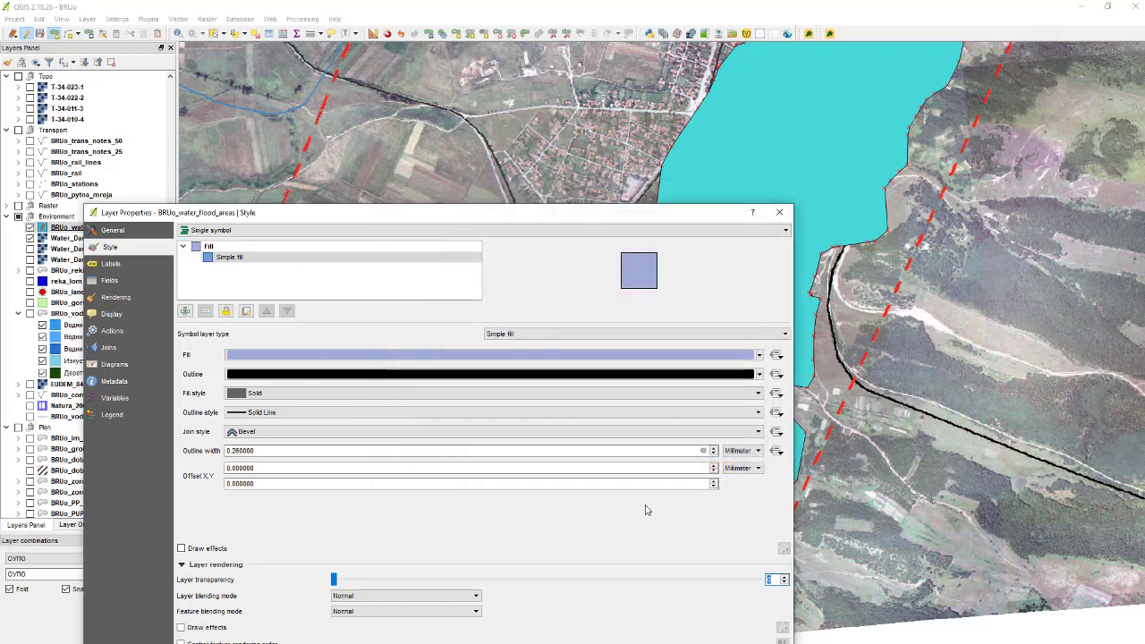
{"action": "type", "text": "40"}
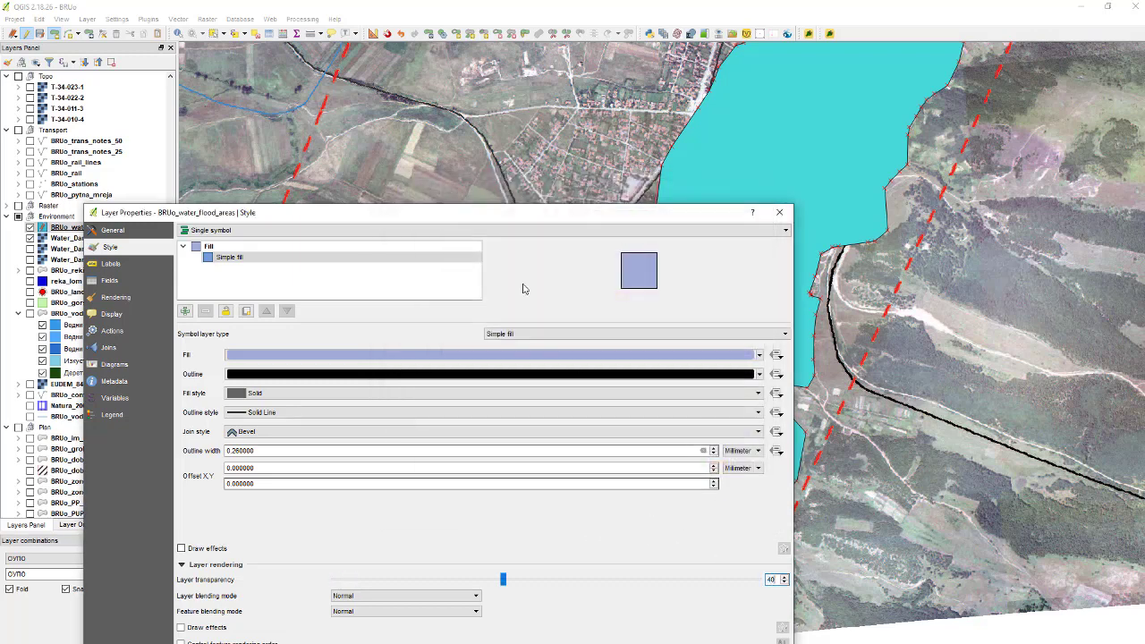
{"action": "left_click", "coordinate": [304, 248]}
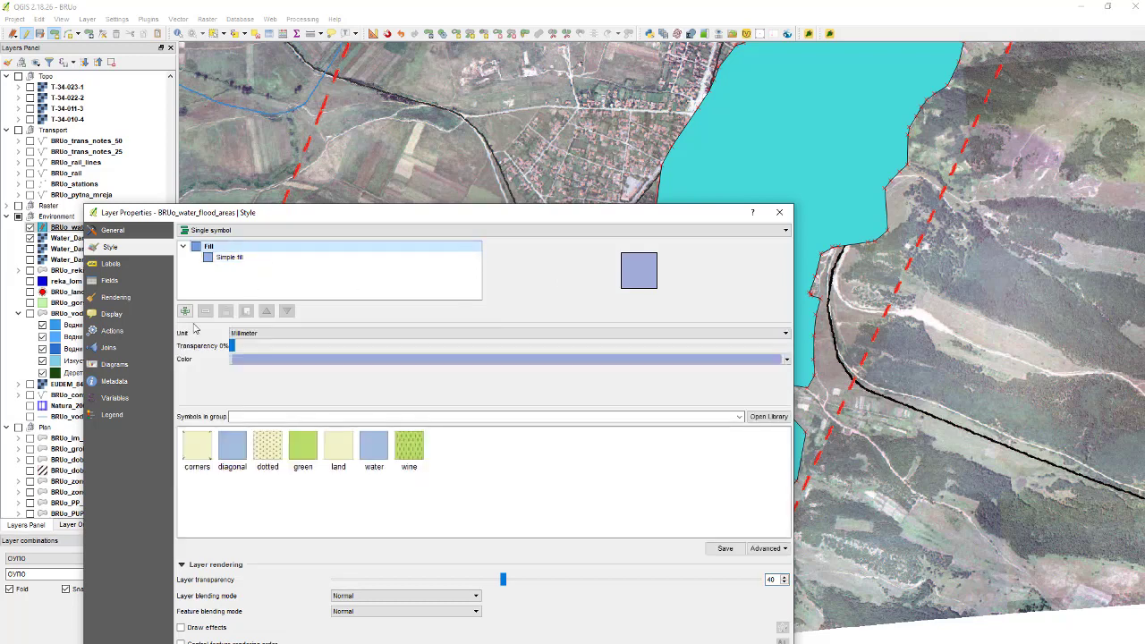
{"action": "left_click", "coordinate": [185, 311]}
Step: Make the new symbol layer a Point pattern fill
{"action": "left_click", "coordinate": [541, 334]}
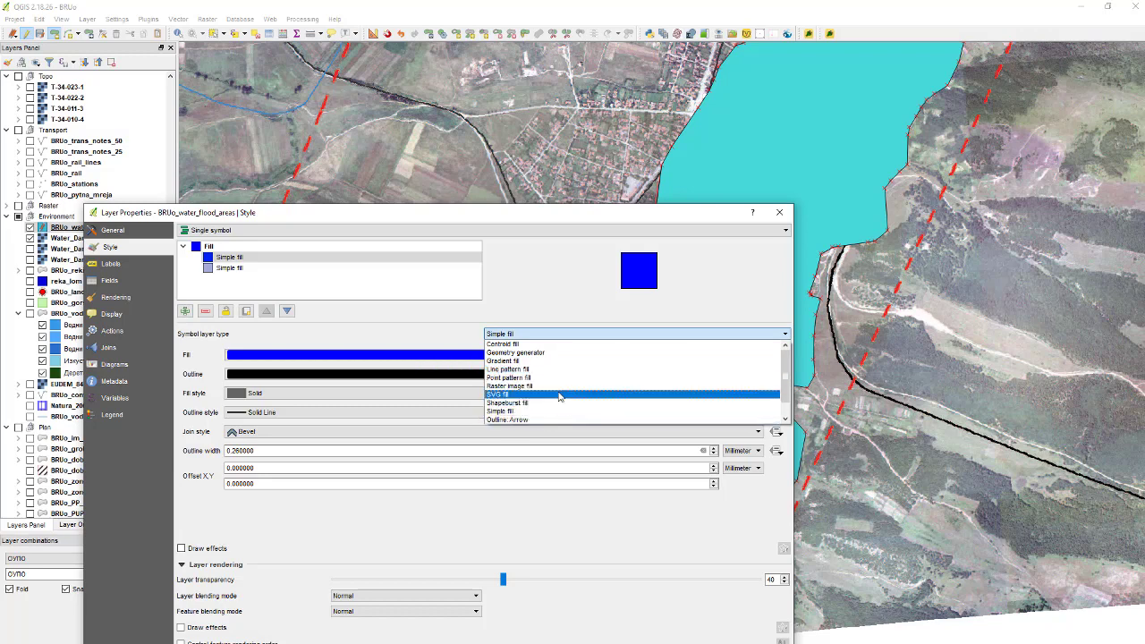
{"action": "scroll", "coordinate": [542, 399], "scroll_direction": "down", "scroll_amount": 1}
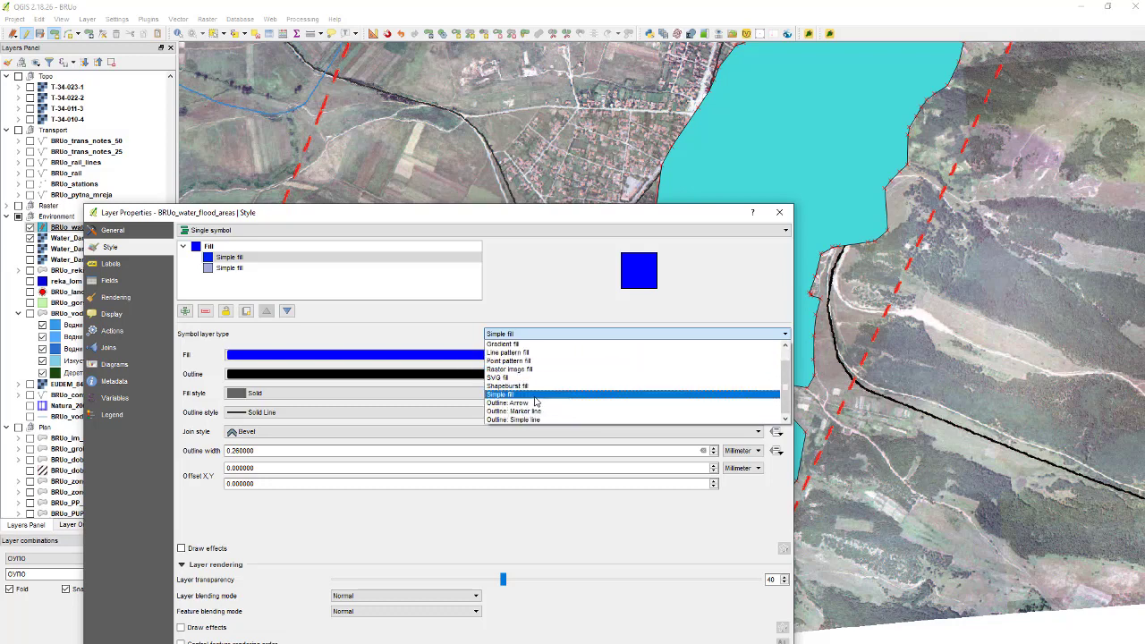
{"action": "scroll", "coordinate": [534, 403], "scroll_direction": "up", "scroll_amount": 1}
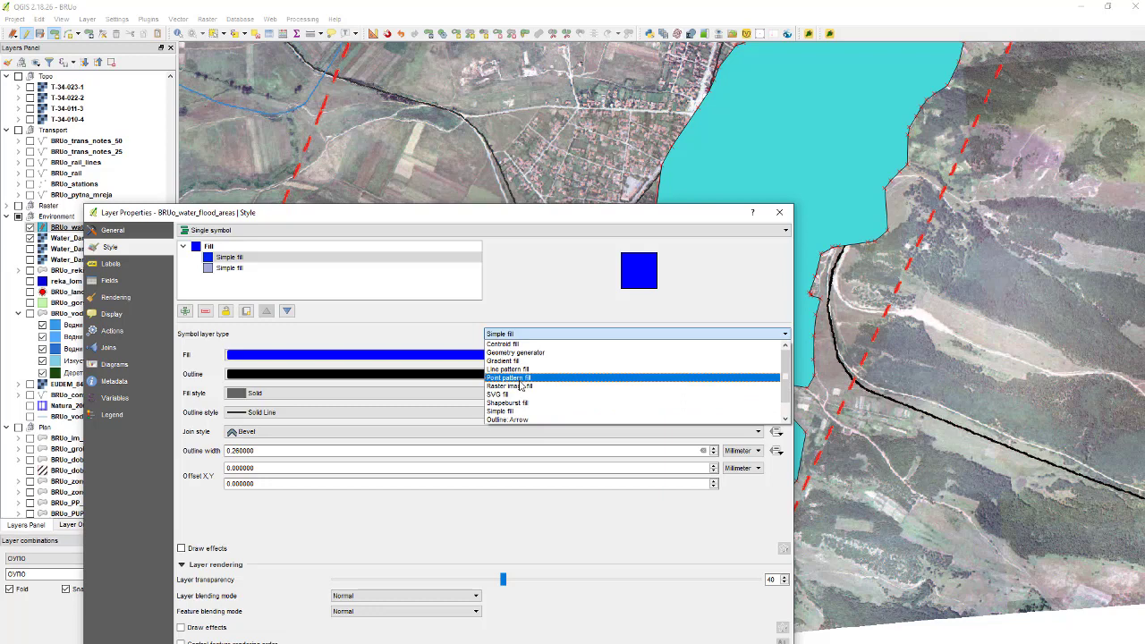
{"action": "left_click", "coordinate": [520, 379]}
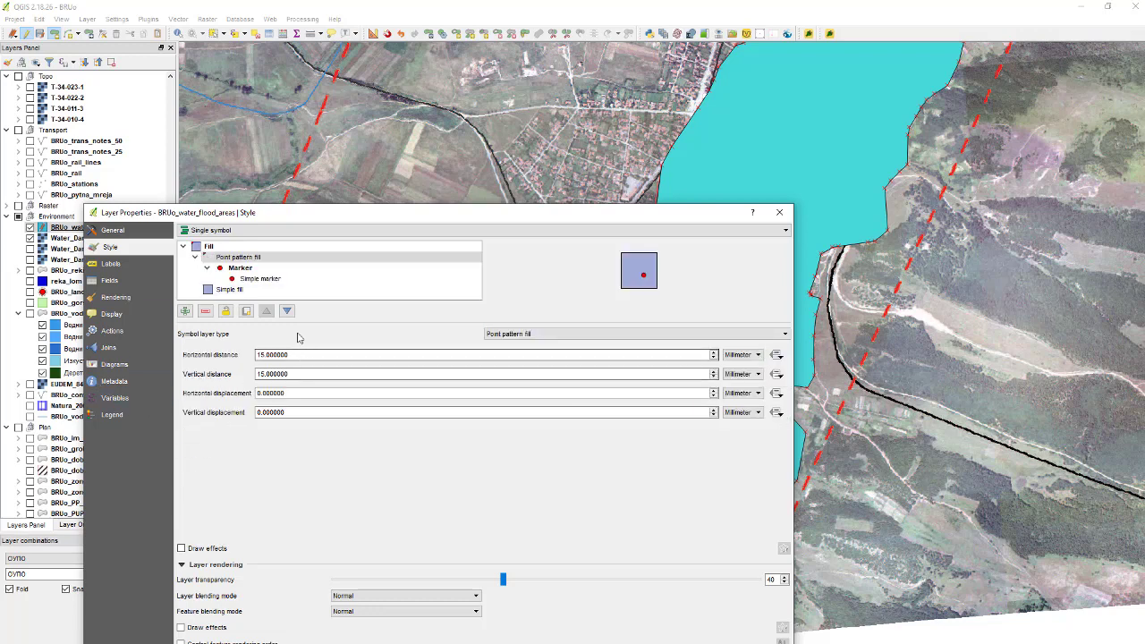
Step: Give the pattern's dots no outline, a blue fill and size 1
{"action": "left_click", "coordinate": [241, 270]}
{"action": "left_click", "coordinate": [250, 278]}
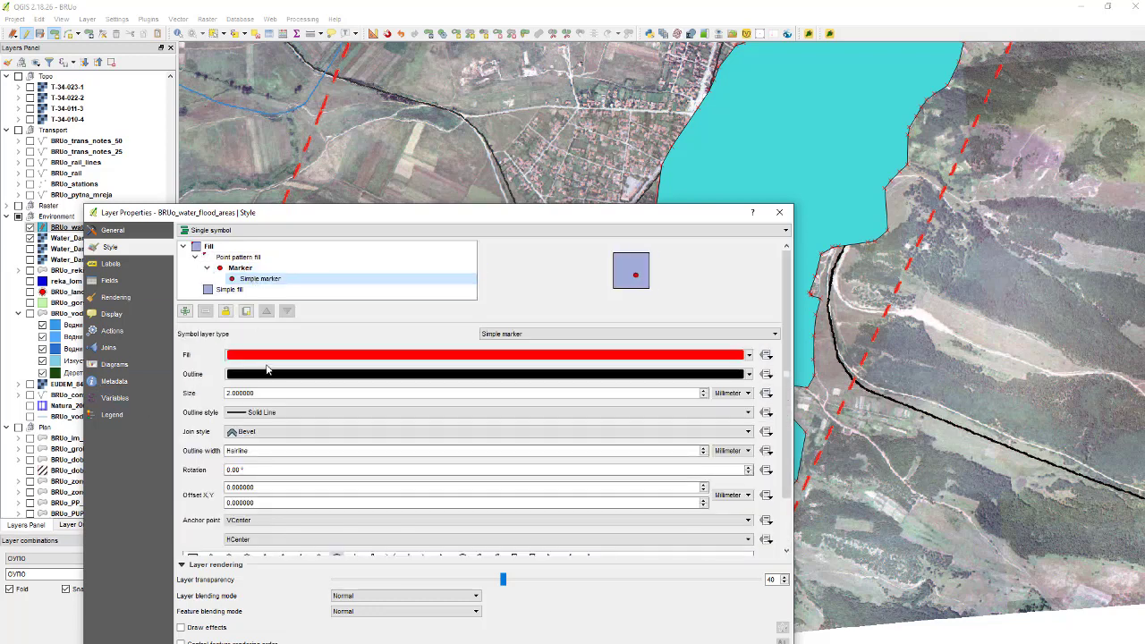
{"action": "left_click", "coordinate": [264, 413]}
{"action": "left_click", "coordinate": [268, 432]}
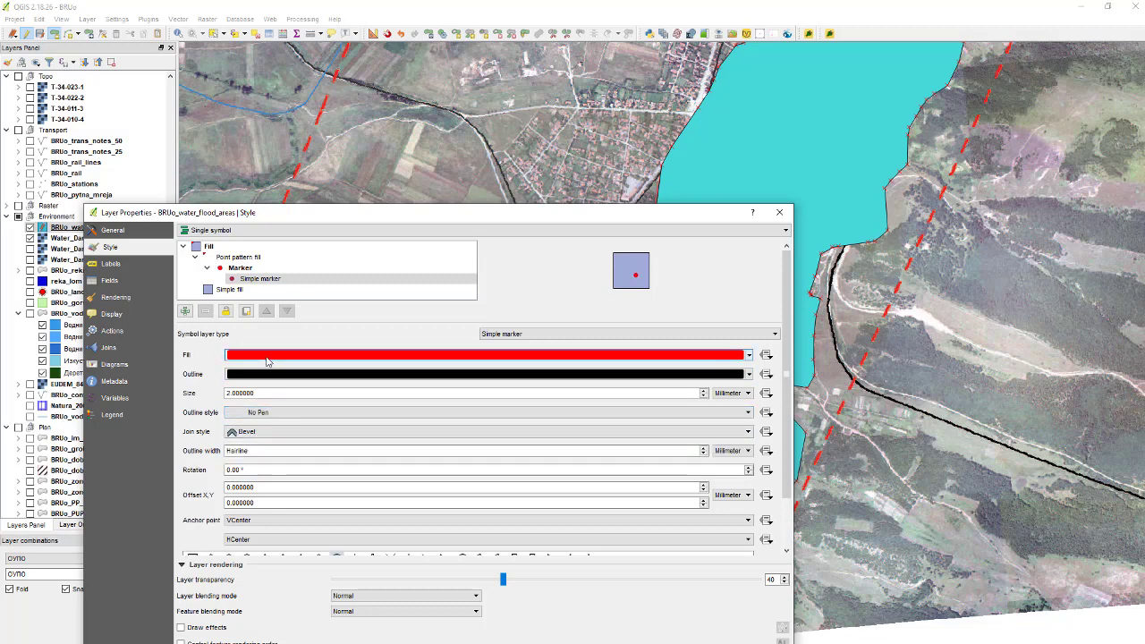
{"action": "left_click", "coordinate": [342, 358]}
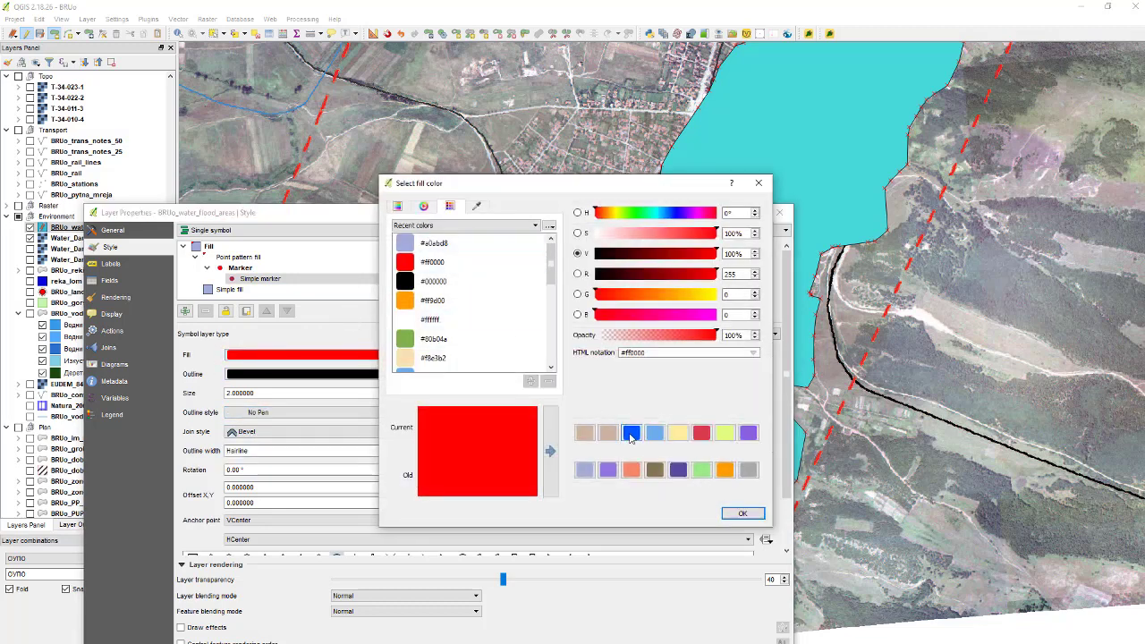
{"action": "left_click", "coordinate": [631, 434]}
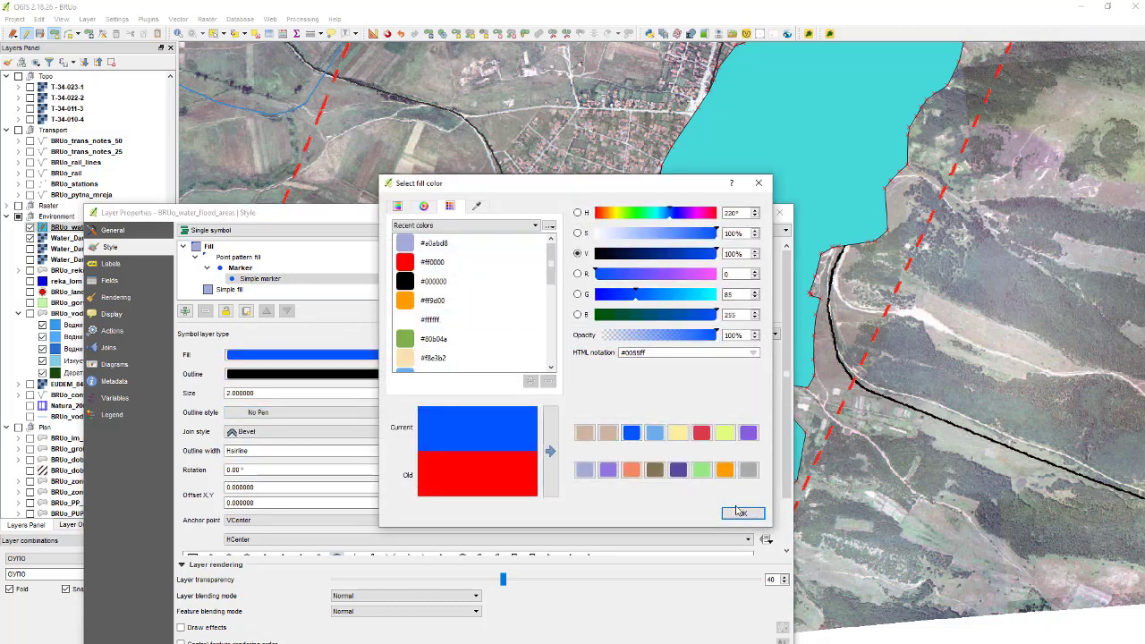
{"action": "left_click", "coordinate": [740, 512]}
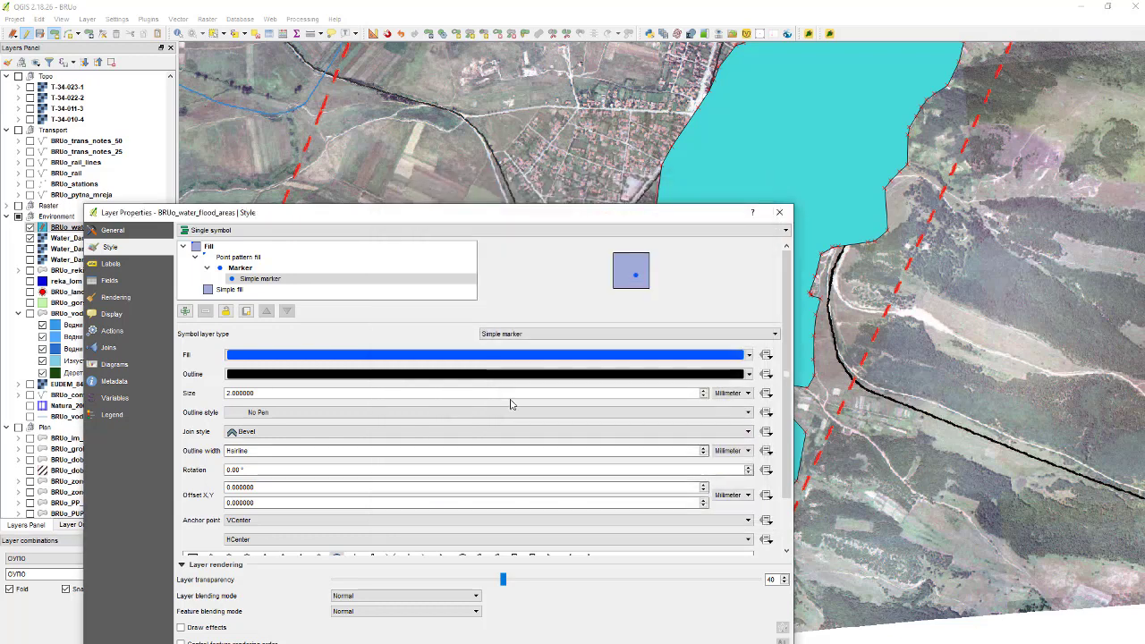
{"action": "double_click", "coordinate": [239, 393]}
{"action": "type", "text": "1"}
Step: Set the point pattern's horizontal and vertical spacing to 2.5
{"action": "left_click", "coordinate": [302, 259]}
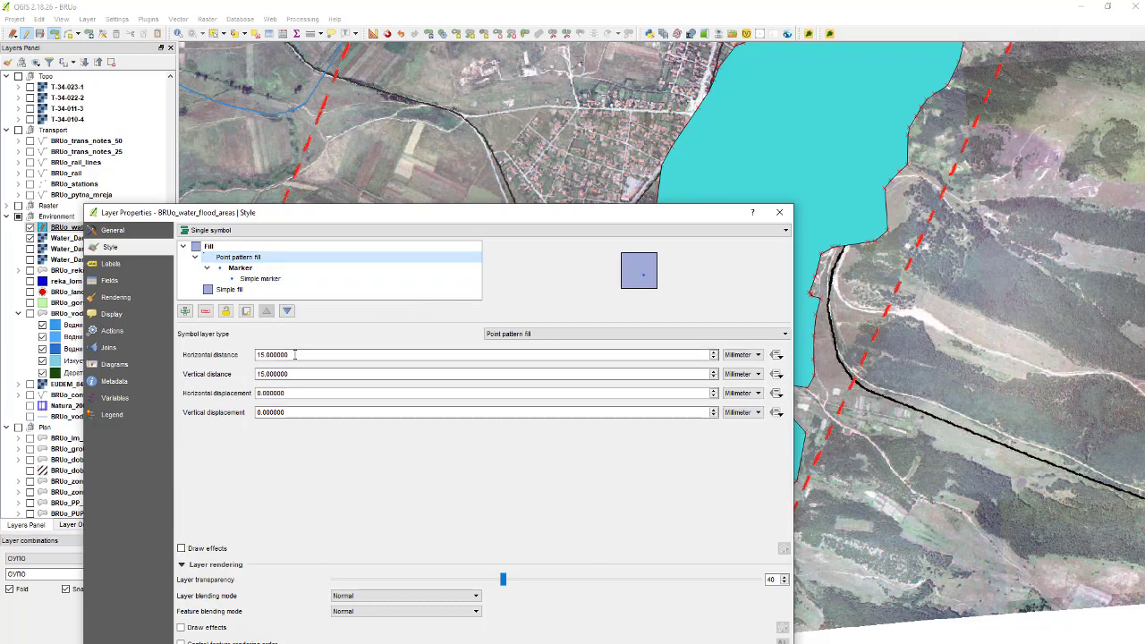
{"action": "double_click", "coordinate": [298, 355]}
{"action": "type", "text": "2.5"}
{"action": "double_click", "coordinate": [300, 373]}
{"action": "type", "text": "2.5"}
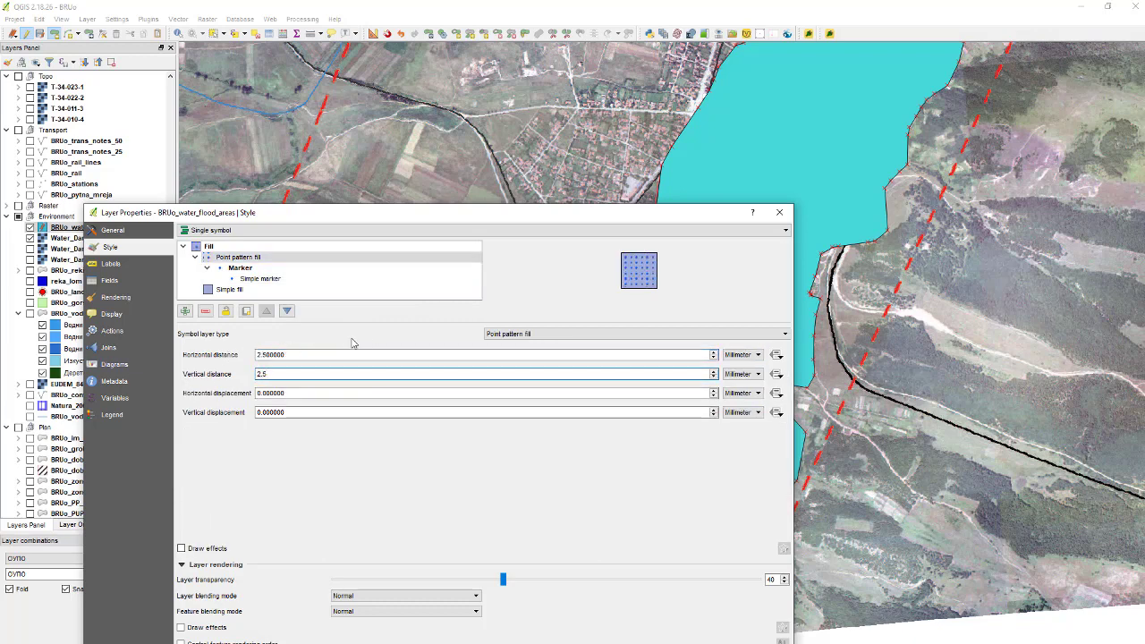
Step: Give the underlying simple fill a blue outline matching the dots
{"action": "left_click", "coordinate": [242, 291]}
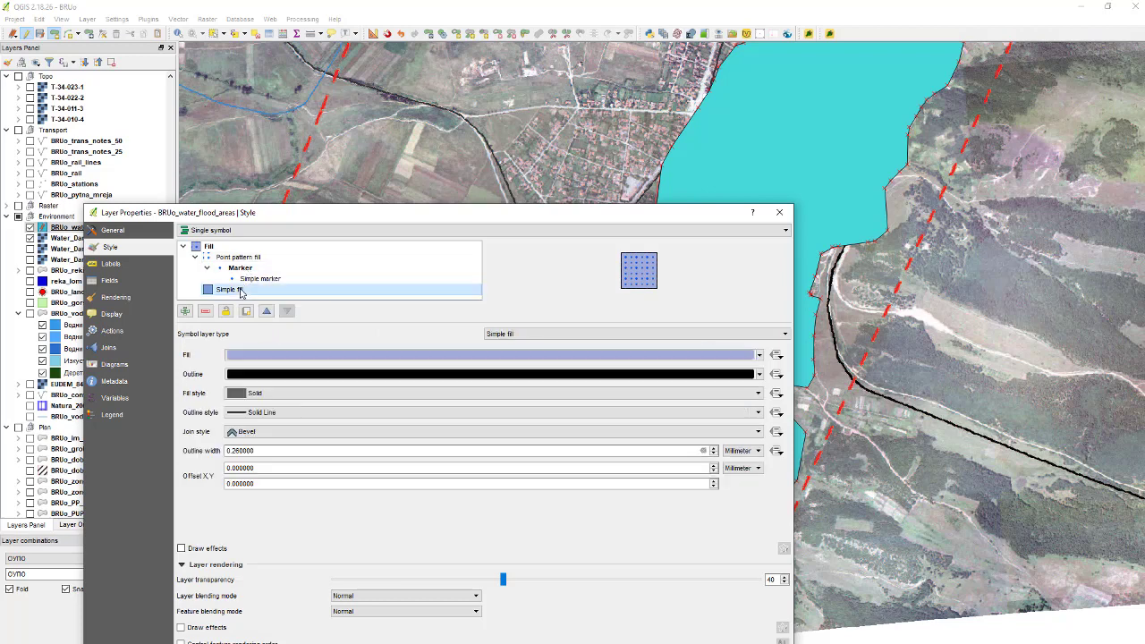
{"action": "left_click", "coordinate": [292, 414]}
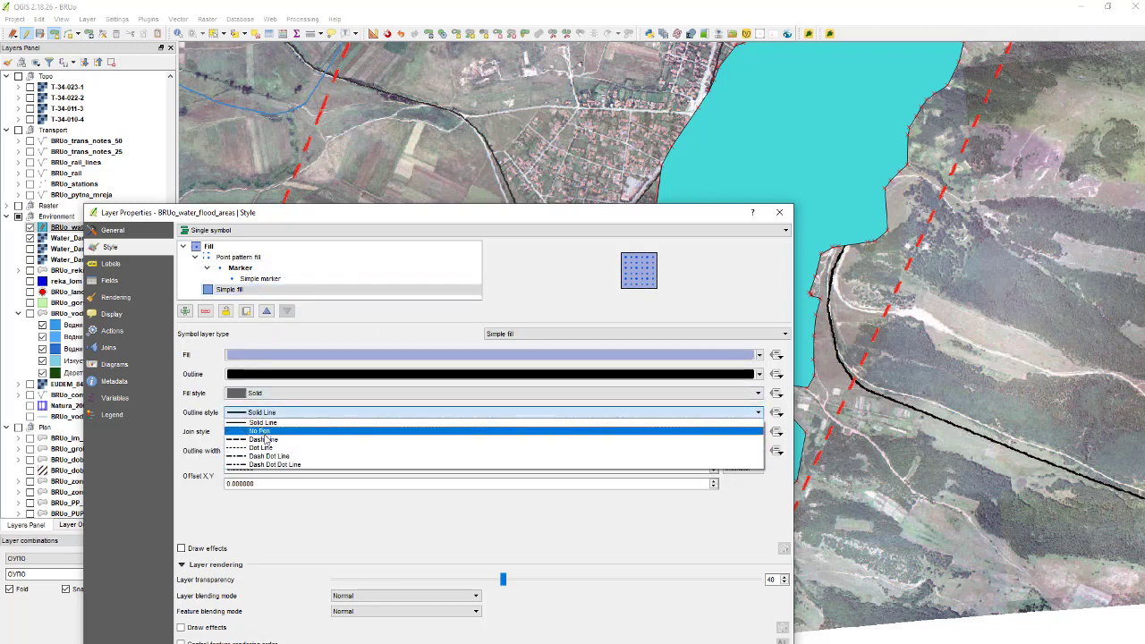
{"action": "left_click", "coordinate": [267, 424]}
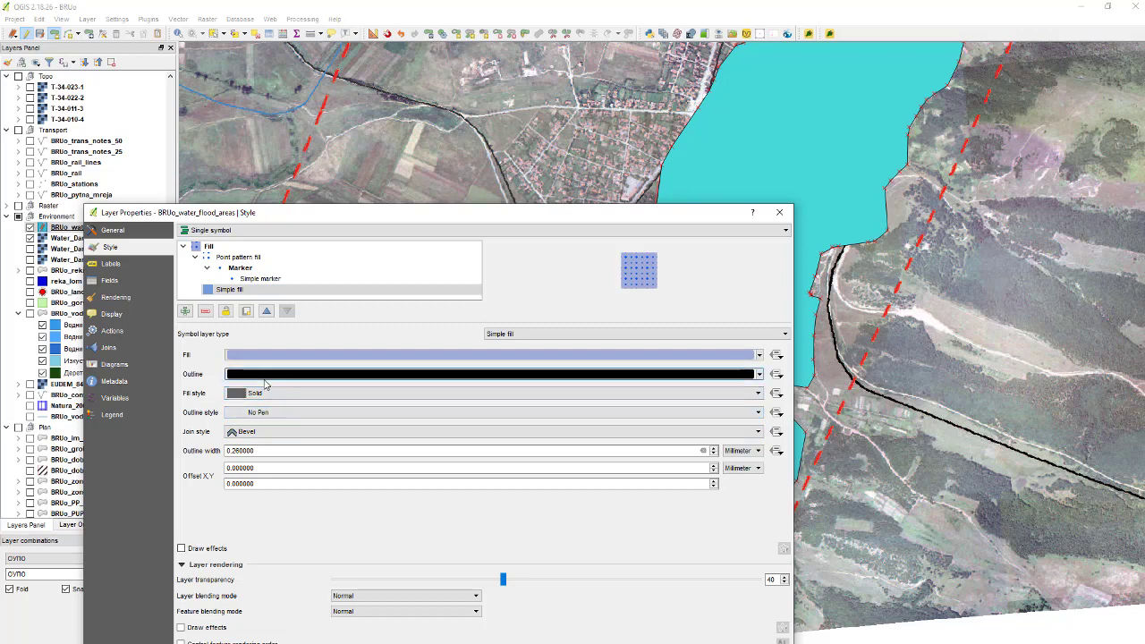
{"action": "left_click", "coordinate": [266, 373]}
{"action": "left_click", "coordinate": [466, 243]}
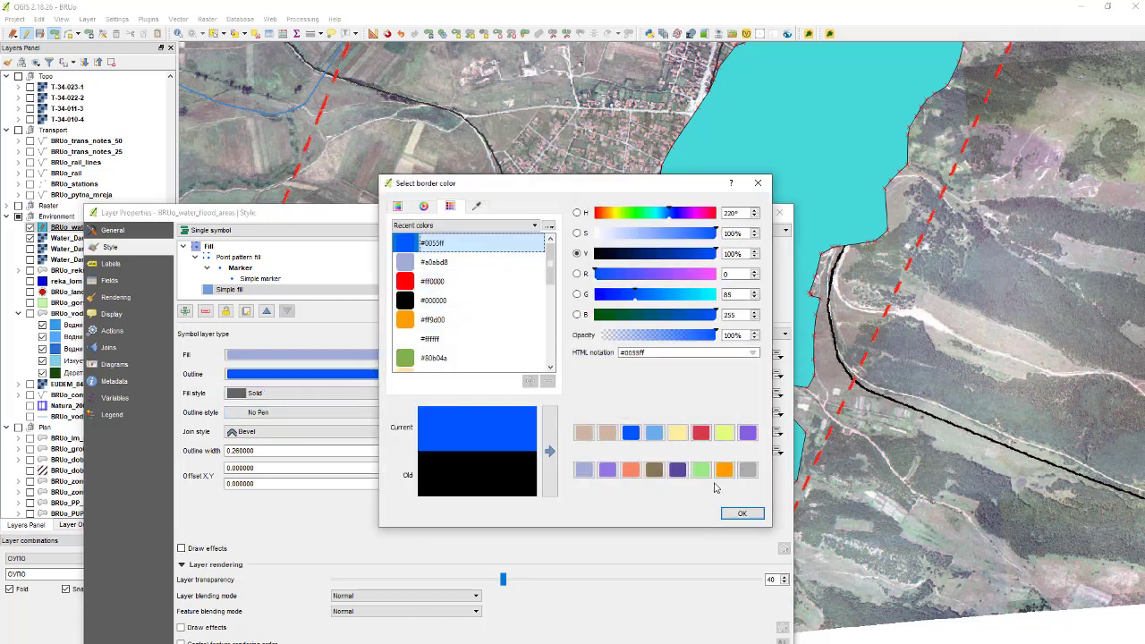
{"action": "left_click", "coordinate": [748, 512]}
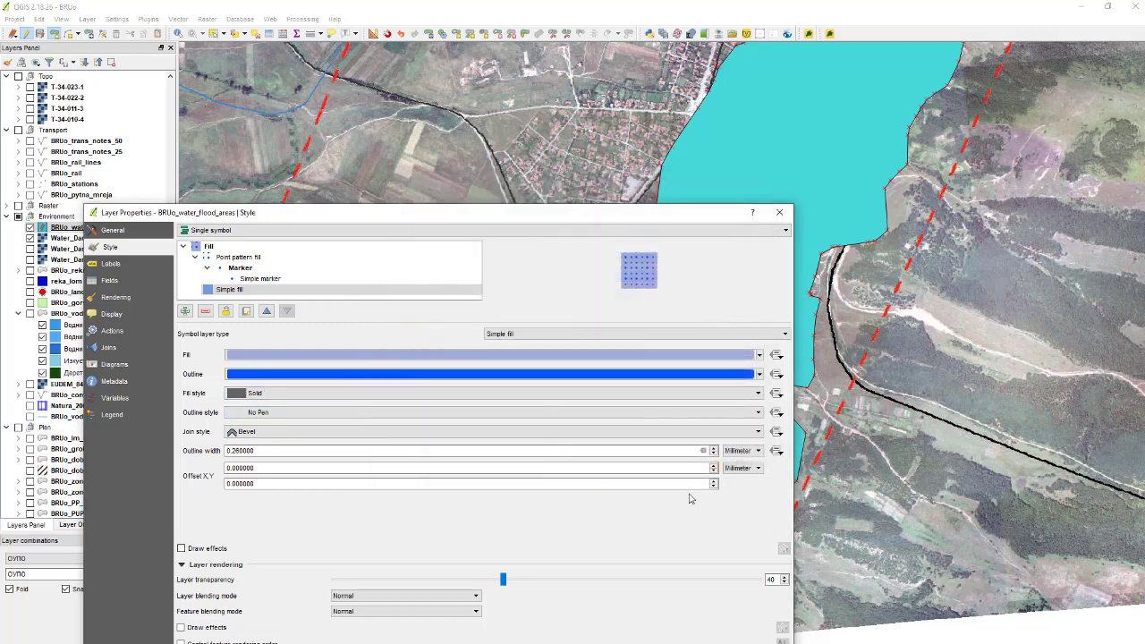
Step: Make the fill outline a 0.2 mm Dash Line and apply the style with OK
{"action": "left_click", "coordinate": [268, 412]}
{"action": "left_click", "coordinate": [269, 440]}
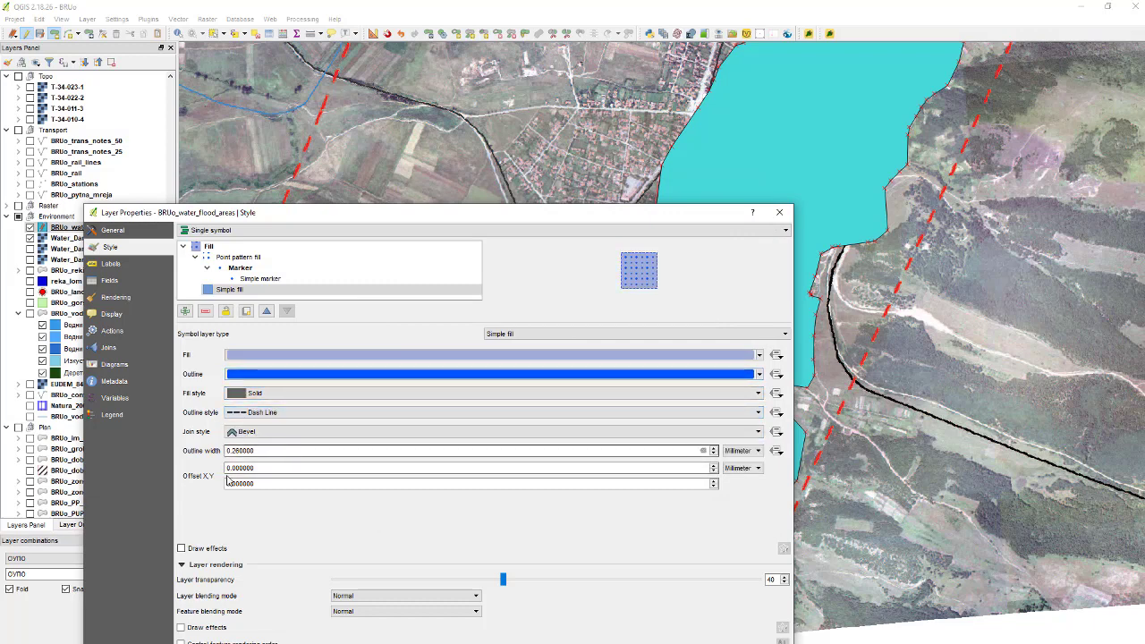
{"action": "double_click", "coordinate": [242, 450]}
{"action": "type", "text": "0.2"}
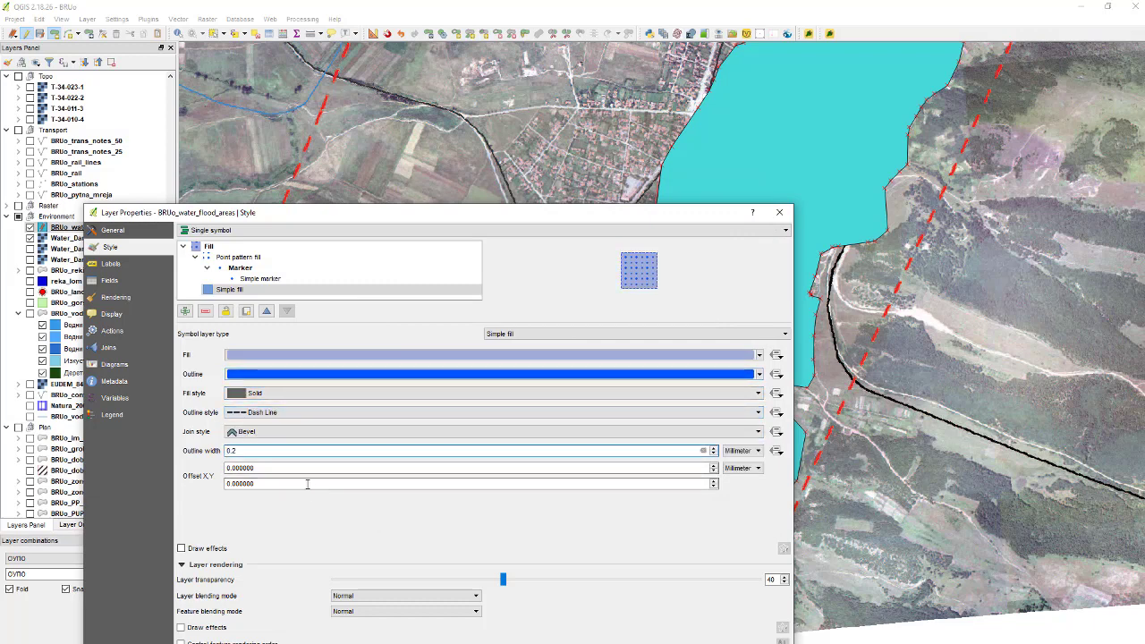
{"action": "left_click", "coordinate": [637, 643]}
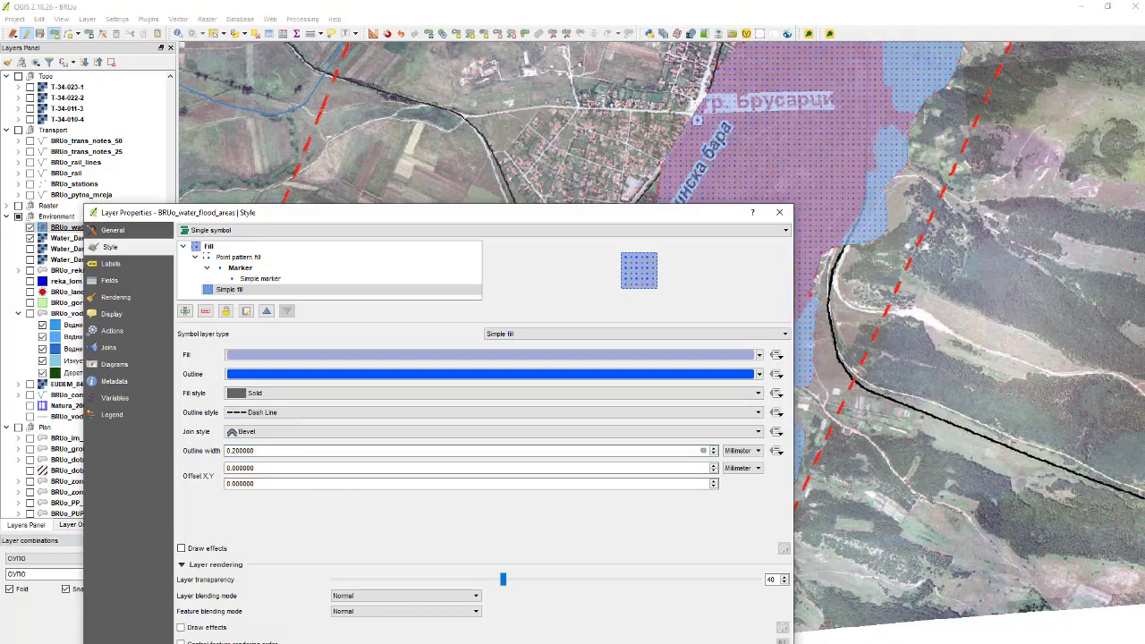
{"action": "left_click", "coordinate": [590, 643]}
{"action": "scroll", "coordinate": [582, 465], "scroll_direction": "down", "scroll_amount": 3}
{"action": "scroll", "coordinate": [623, 360], "scroll_direction": "up", "scroll_amount": 2}
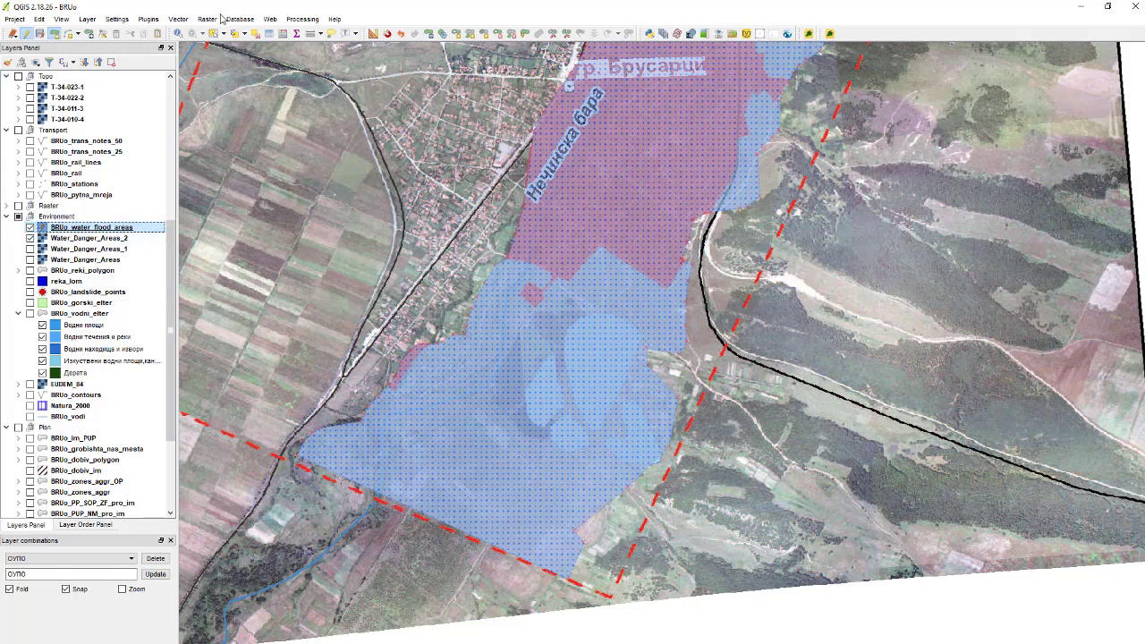
Step: Paste the copied polygon into the flood layer and set its type to Потенциални in the attribute table
{"action": "left_click", "coordinate": [503, 381]}
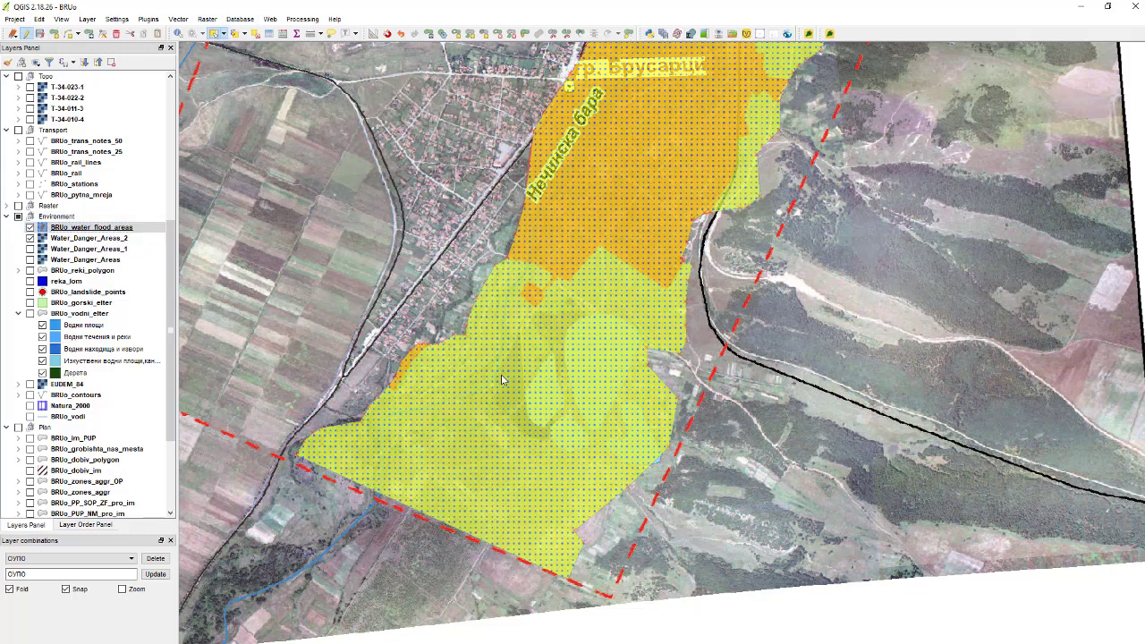
{"action": "key", "text": "ctrl+v"}
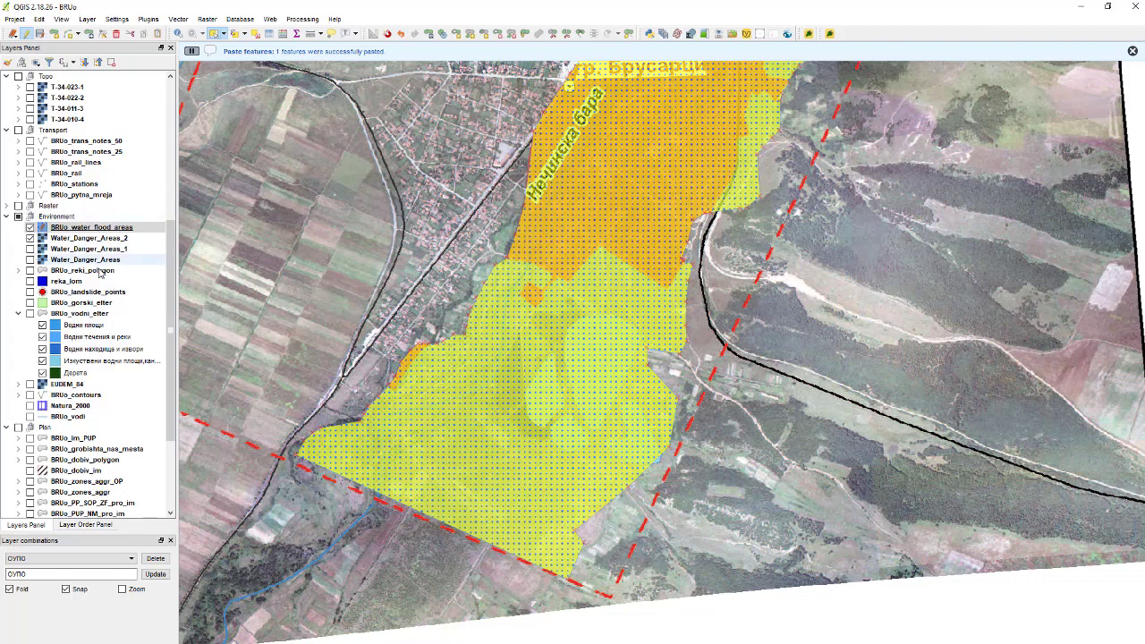
{"action": "key", "text": "F6"}
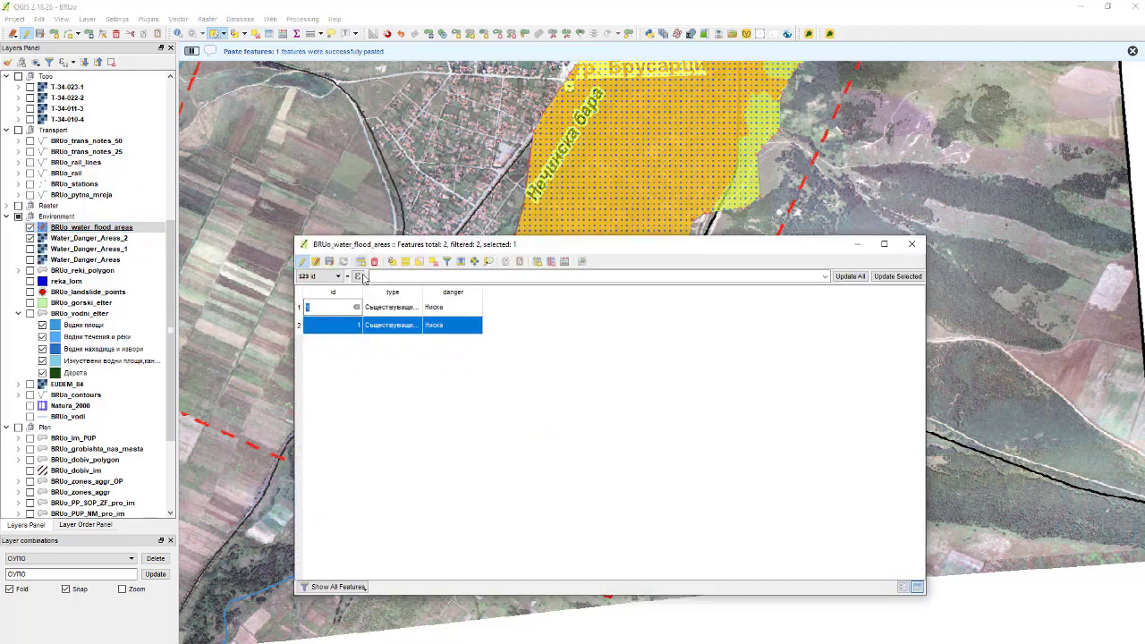
{"action": "double_click", "coordinate": [393, 329]}
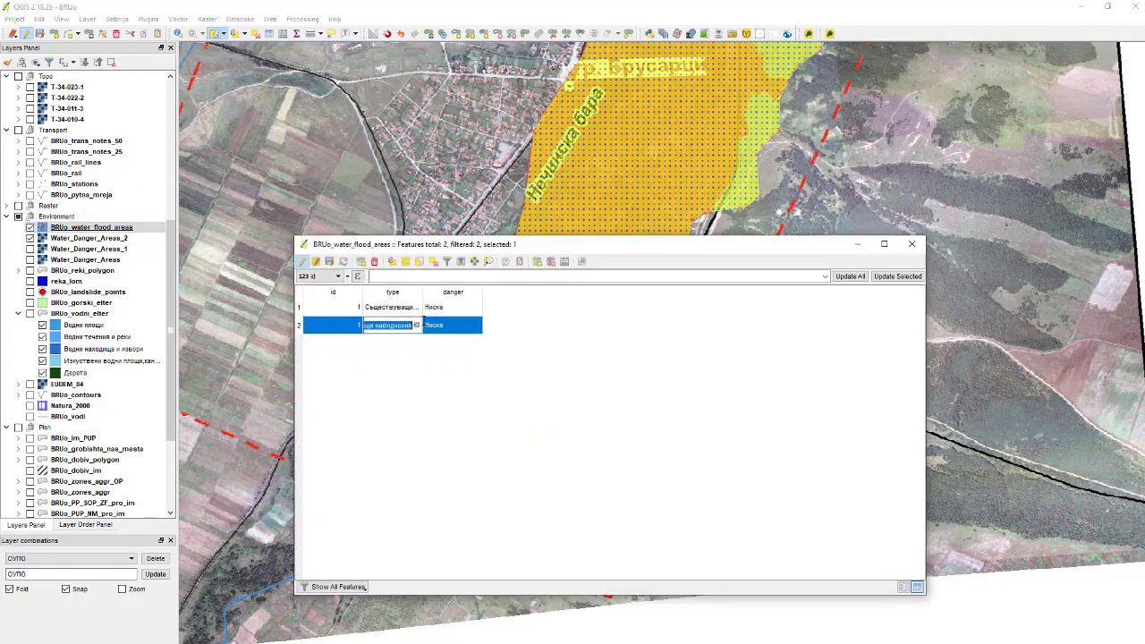
{"action": "type", "text": "п"}
{"action": "key", "text": "Return"}
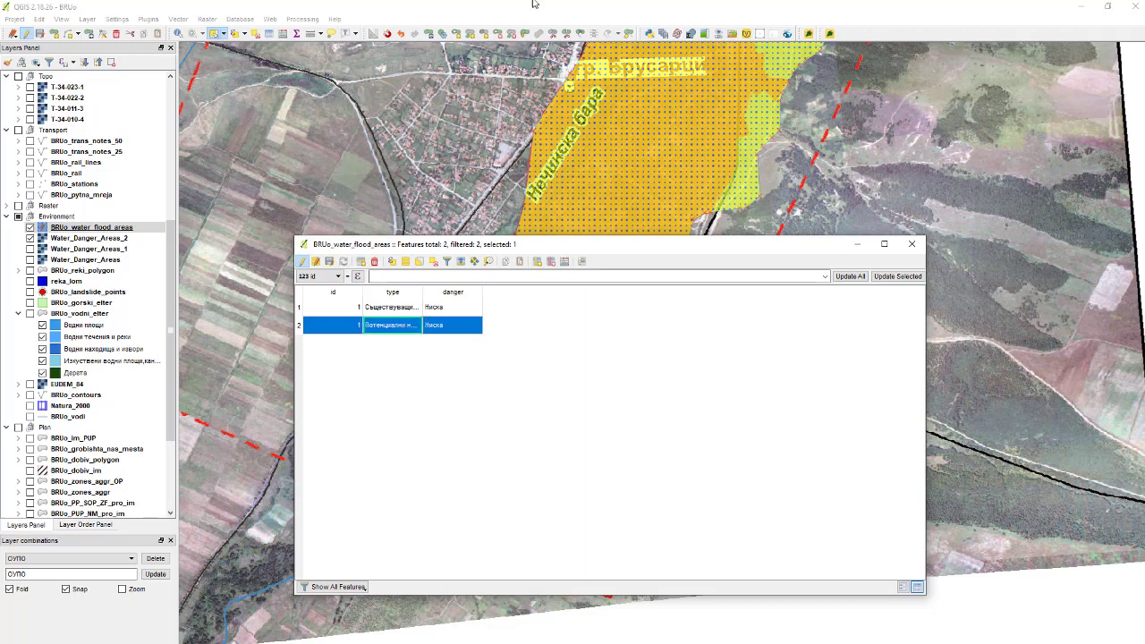
{"action": "left_click", "coordinate": [475, 5]}
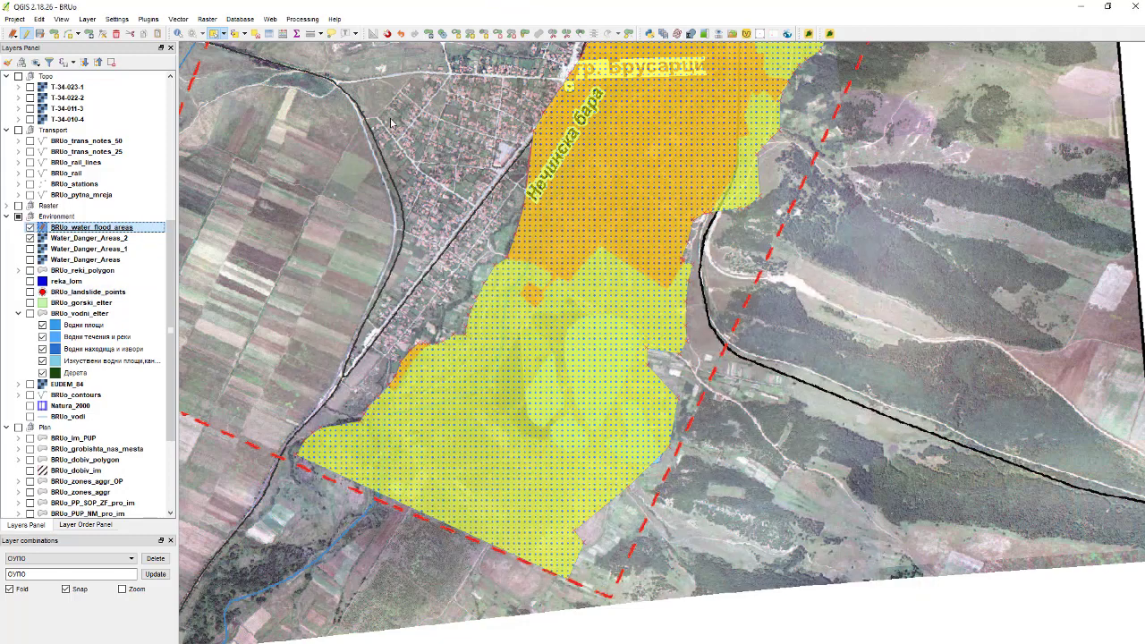
Step: Switch the flood layer to Categorized by the 'type' column, classify, and delete the empty category
{"action": "double_click", "coordinate": [89, 228]}
{"action": "left_click", "coordinate": [243, 231]}
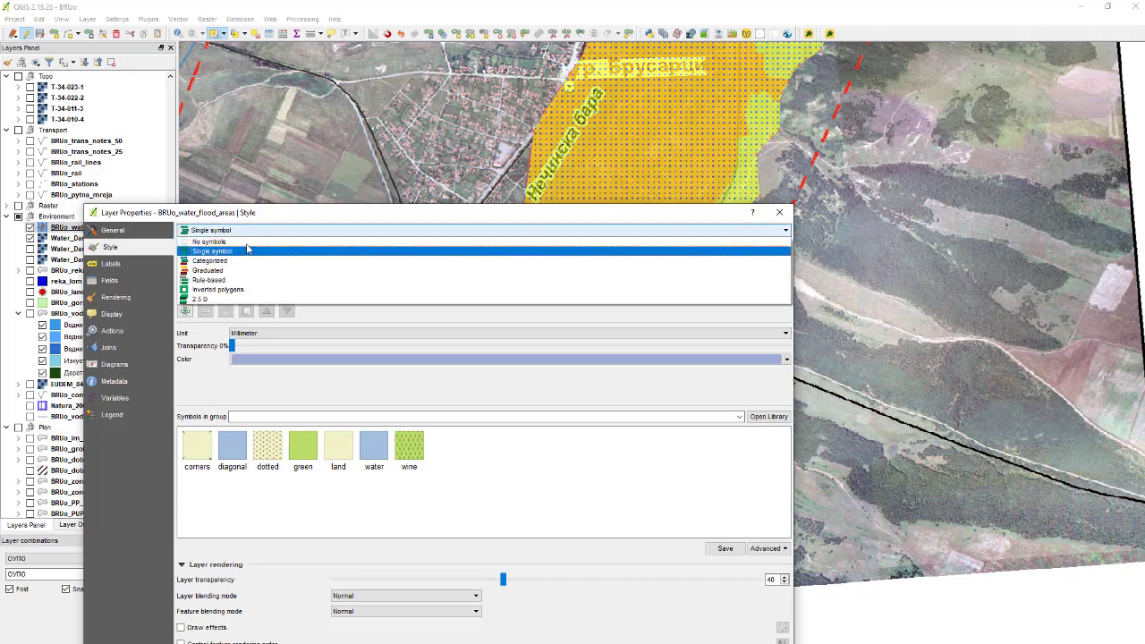
{"action": "left_click", "coordinate": [245, 261]}
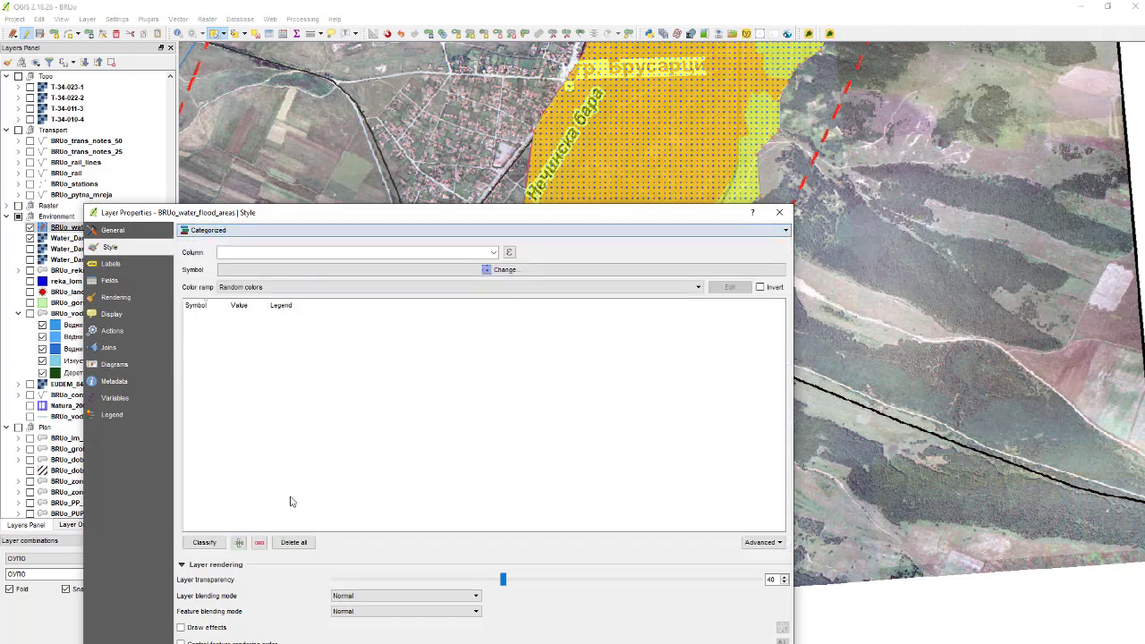
{"action": "left_click", "coordinate": [206, 544]}
{"action": "left_click", "coordinate": [487, 252]}
{"action": "left_click", "coordinate": [311, 275]}
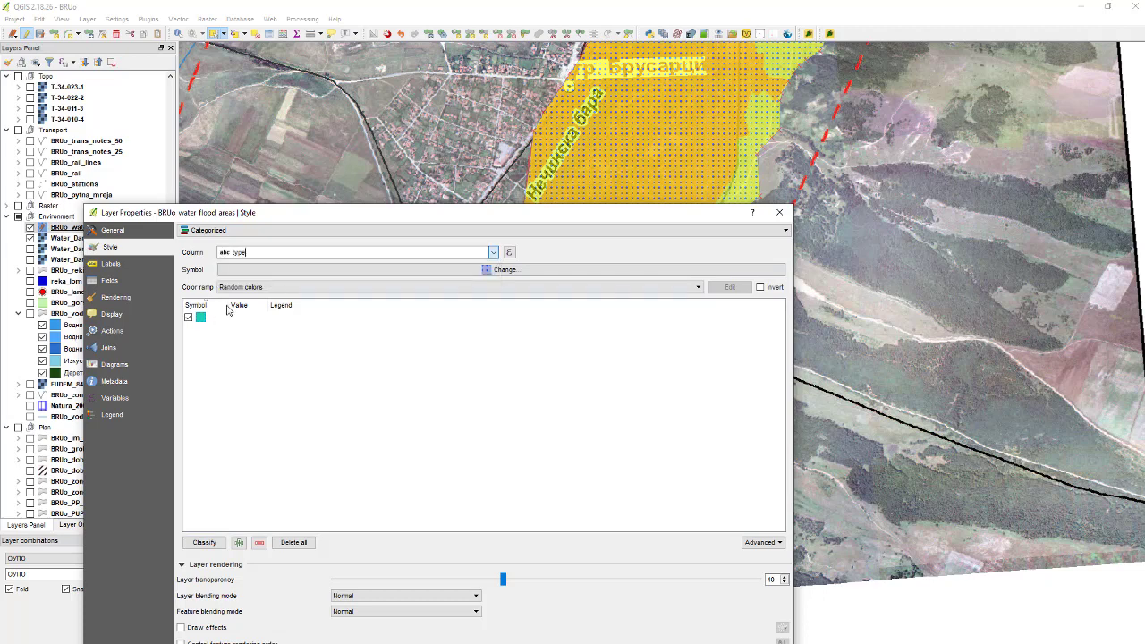
{"action": "left_click", "coordinate": [261, 542]}
{"action": "left_click", "coordinate": [204, 542]}
{"action": "left_click", "coordinate": [259, 542]}
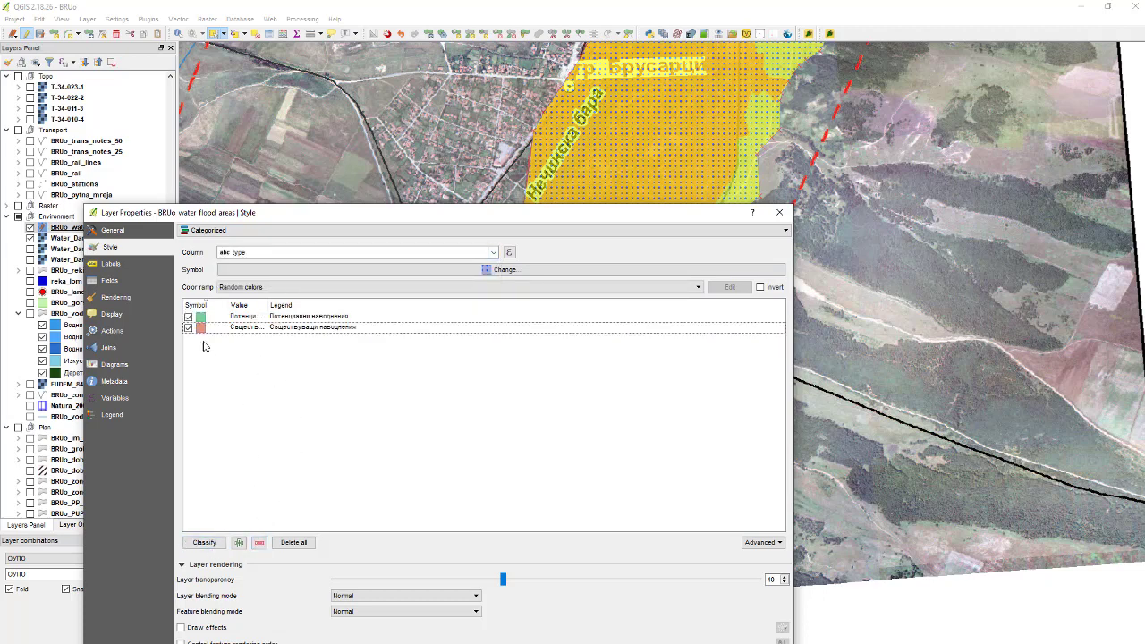
Step: Make the potential-flooding category's pattern dots red #ff0000
{"action": "left_click", "coordinate": [202, 318]}
{"action": "double_click", "coordinate": [202, 317]}
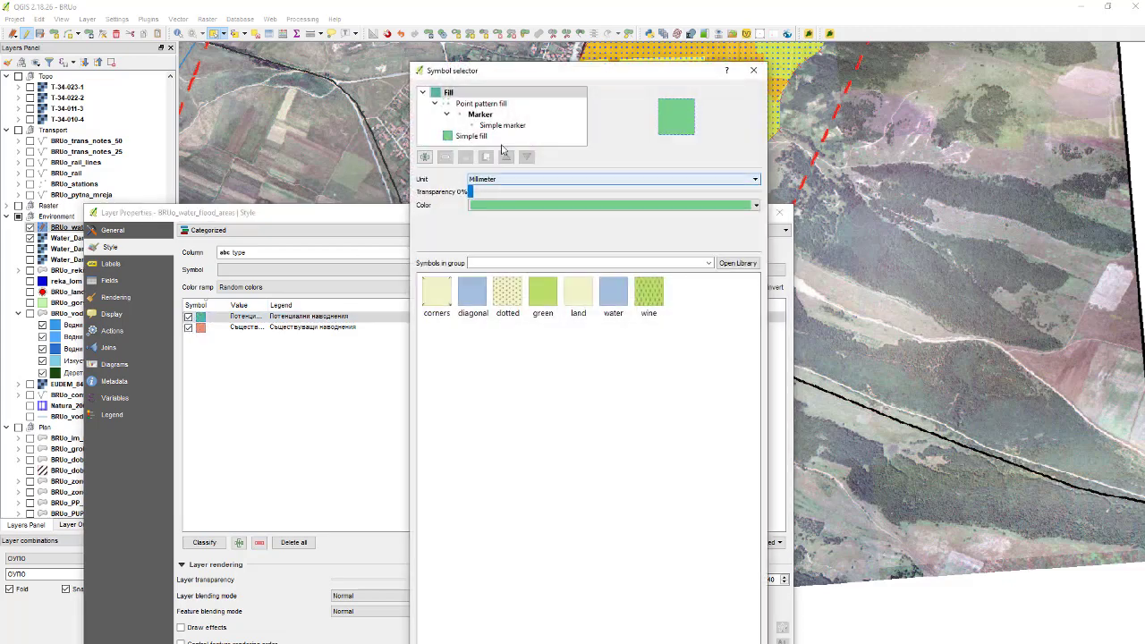
{"action": "left_click", "coordinate": [480, 103]}
{"action": "left_click", "coordinate": [502, 125]}
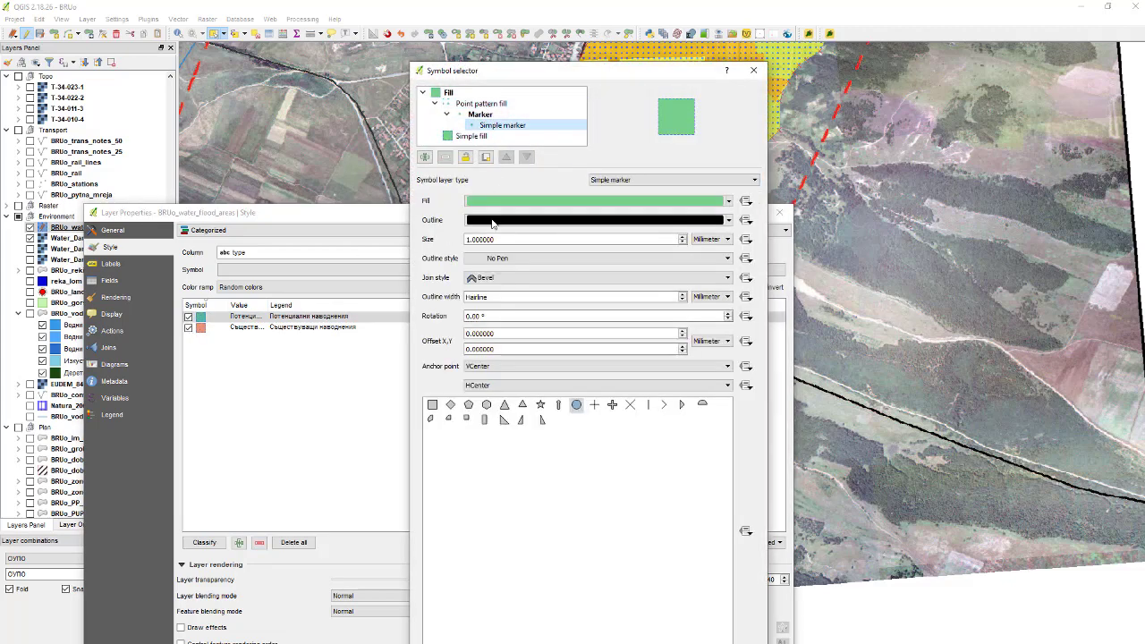
{"action": "left_click", "coordinate": [517, 217]}
{"action": "left_click", "coordinate": [433, 281]}
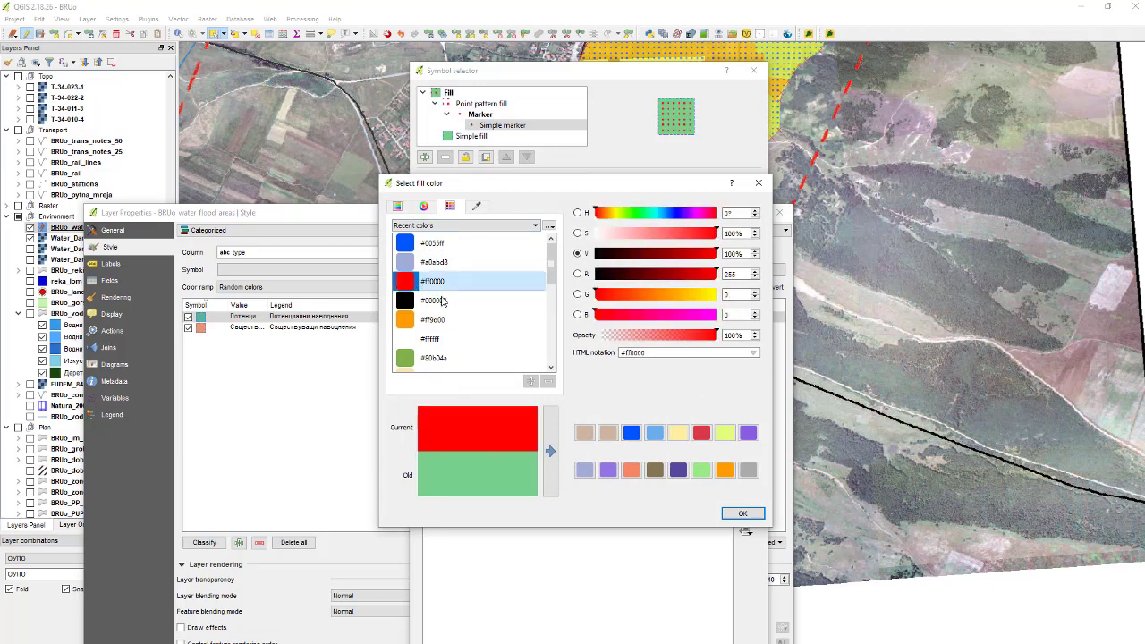
{"action": "left_click", "coordinate": [741, 512]}
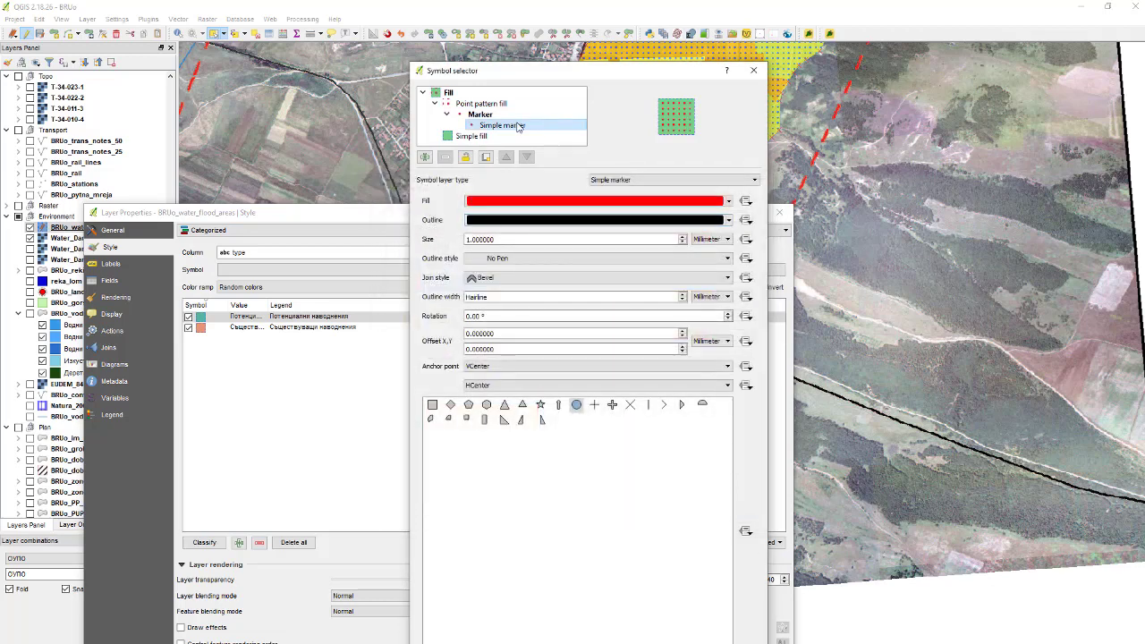
Step: Give that category a salmon background fill with a red outline and apply it
{"action": "left_click", "coordinate": [472, 136]}
{"action": "left_click", "coordinate": [518, 201]}
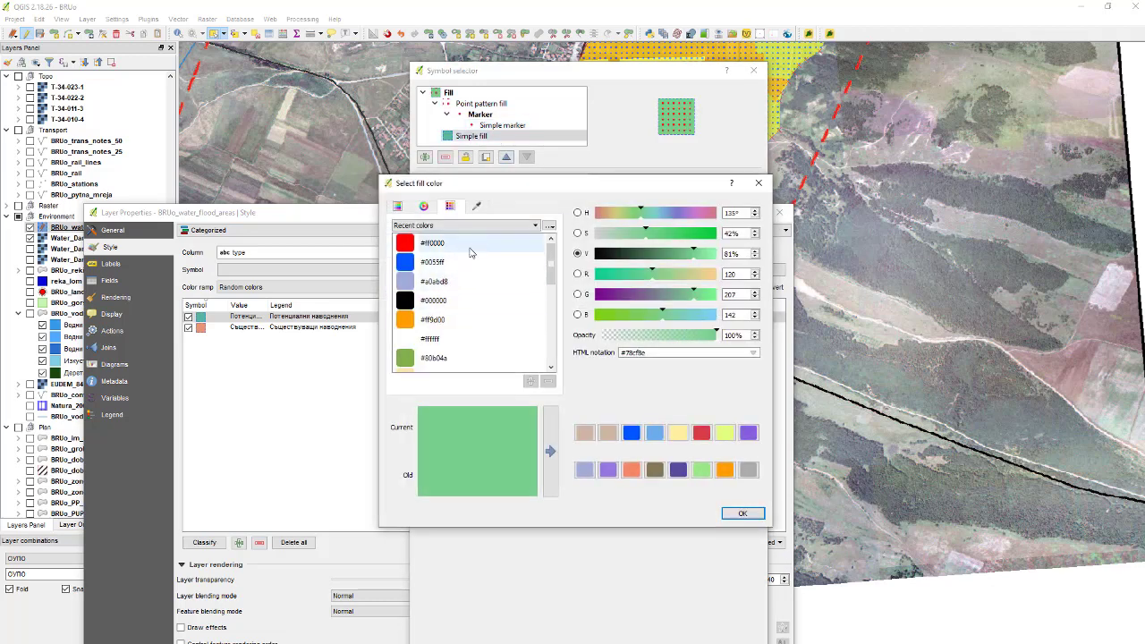
{"action": "left_click", "coordinate": [631, 471]}
{"action": "left_click", "coordinate": [743, 512]}
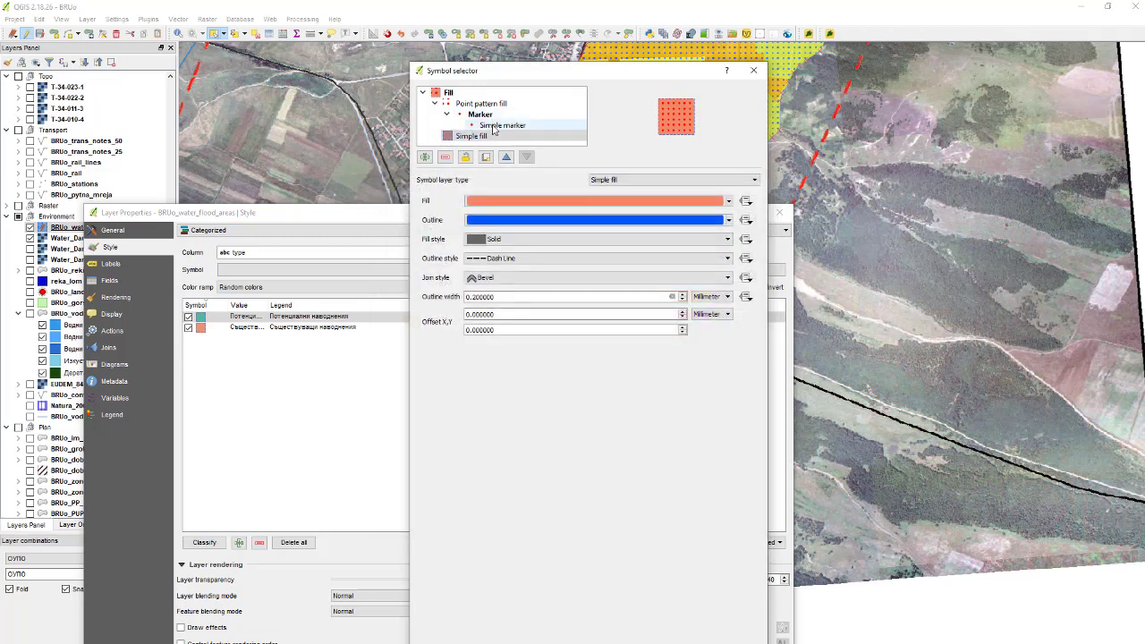
{"action": "left_click", "coordinate": [515, 220]}
{"action": "left_click", "coordinate": [474, 262]}
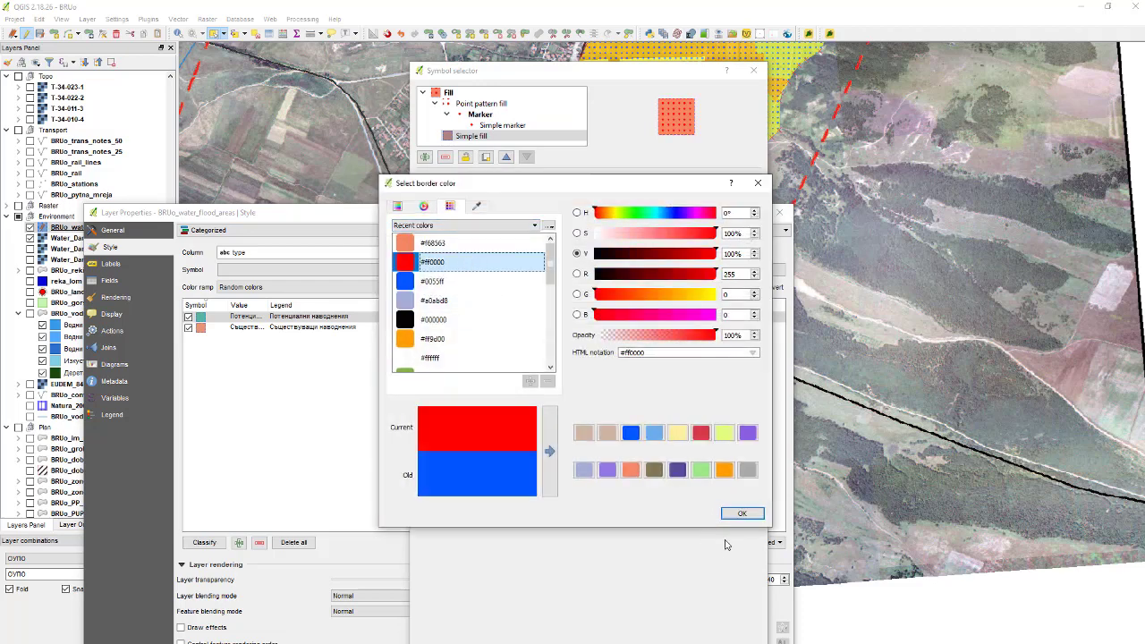
{"action": "left_click", "coordinate": [742, 515]}
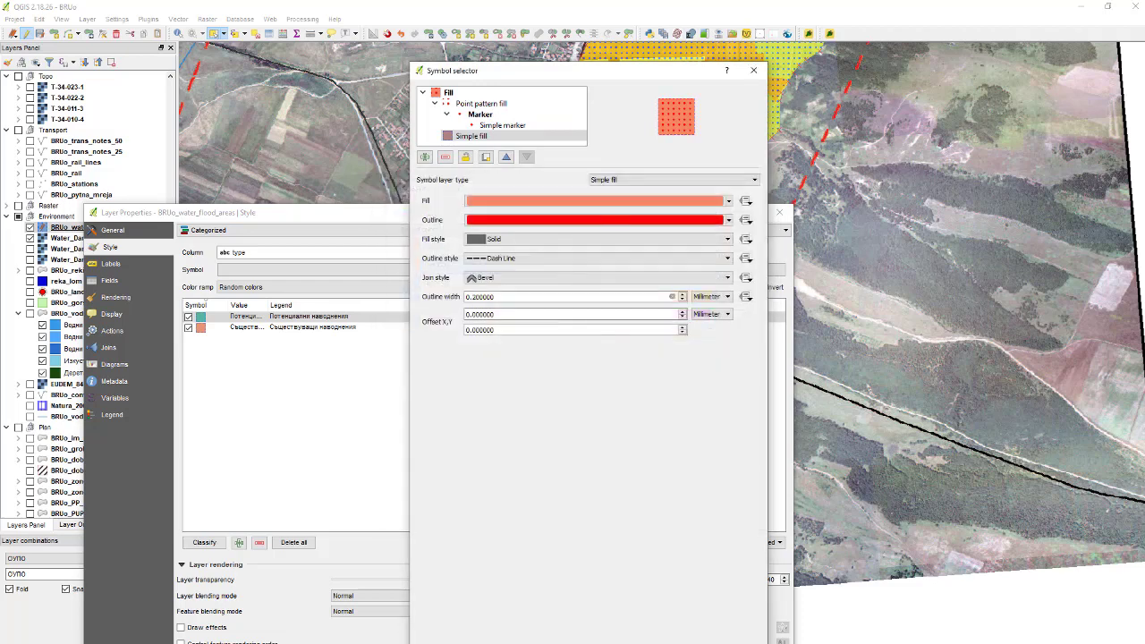
{"action": "key", "text": "Return"}
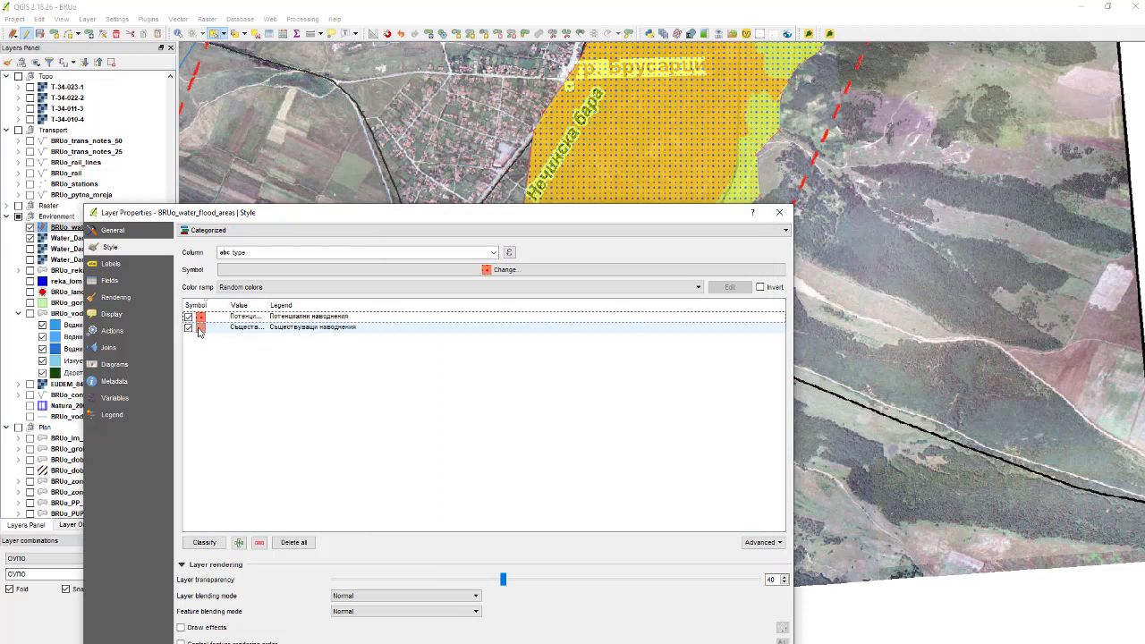
Step: Make the existing-flooding category's pattern dots blue #0055ff
{"action": "double_click", "coordinate": [200, 328]}
{"action": "left_click", "coordinate": [495, 103]}
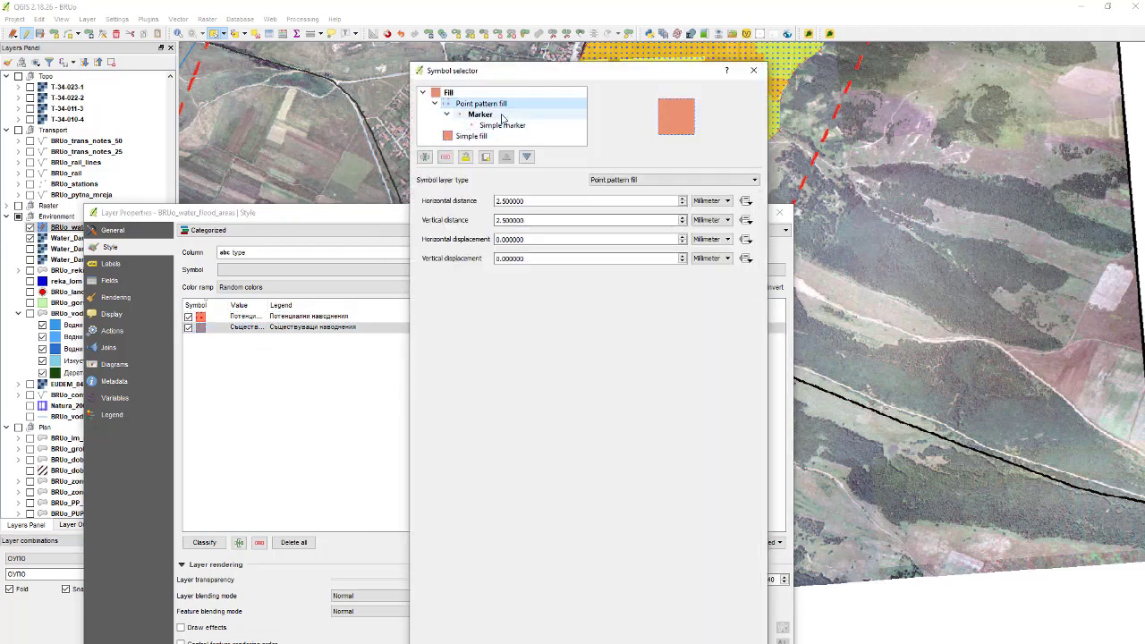
{"action": "left_click", "coordinate": [508, 126]}
{"action": "left_click", "coordinate": [534, 199]}
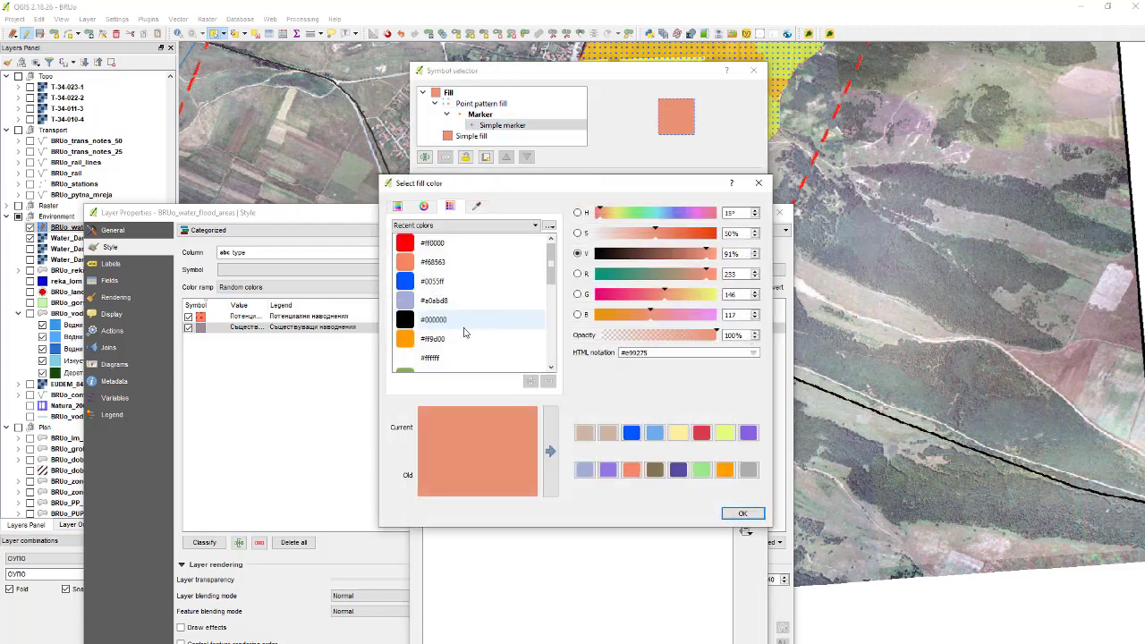
{"action": "left_click", "coordinate": [449, 283]}
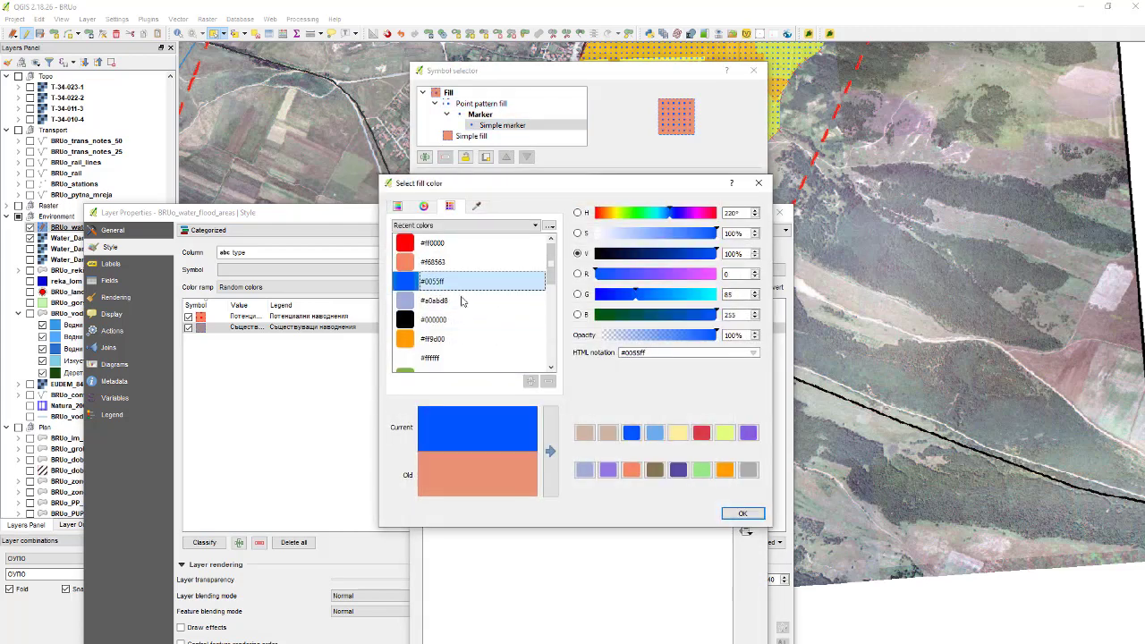
{"action": "left_click", "coordinate": [744, 514]}
Step: Give that category a light-blue #a0abd8 fill, apply the categorized style, and check the attribute table
{"action": "left_click", "coordinate": [502, 136]}
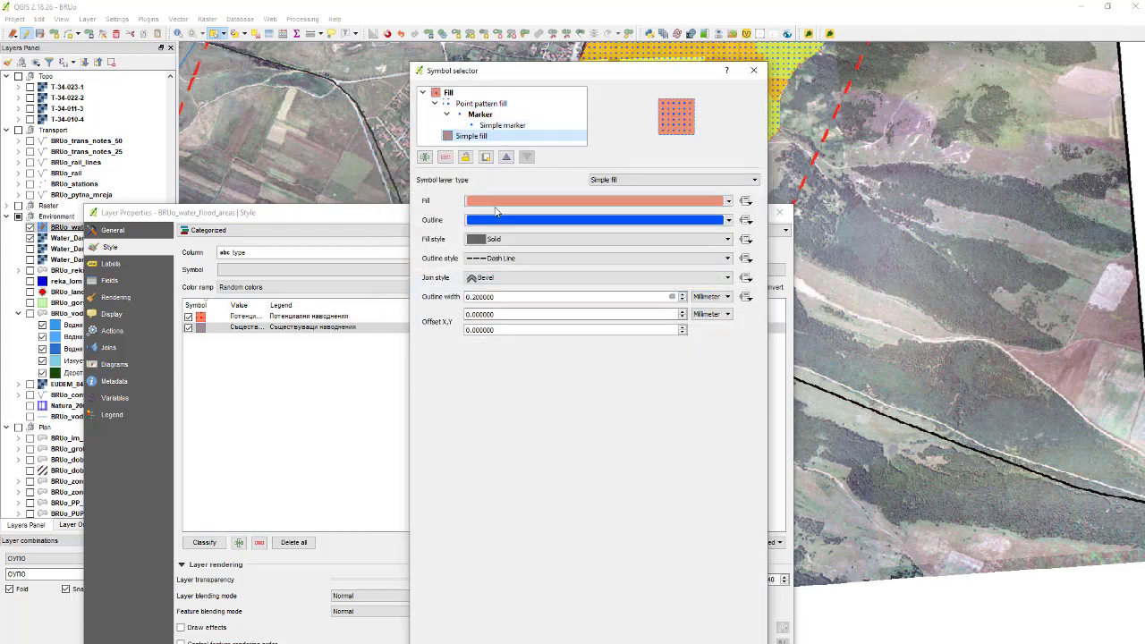
{"action": "left_click", "coordinate": [495, 201]}
{"action": "left_click", "coordinate": [438, 301]}
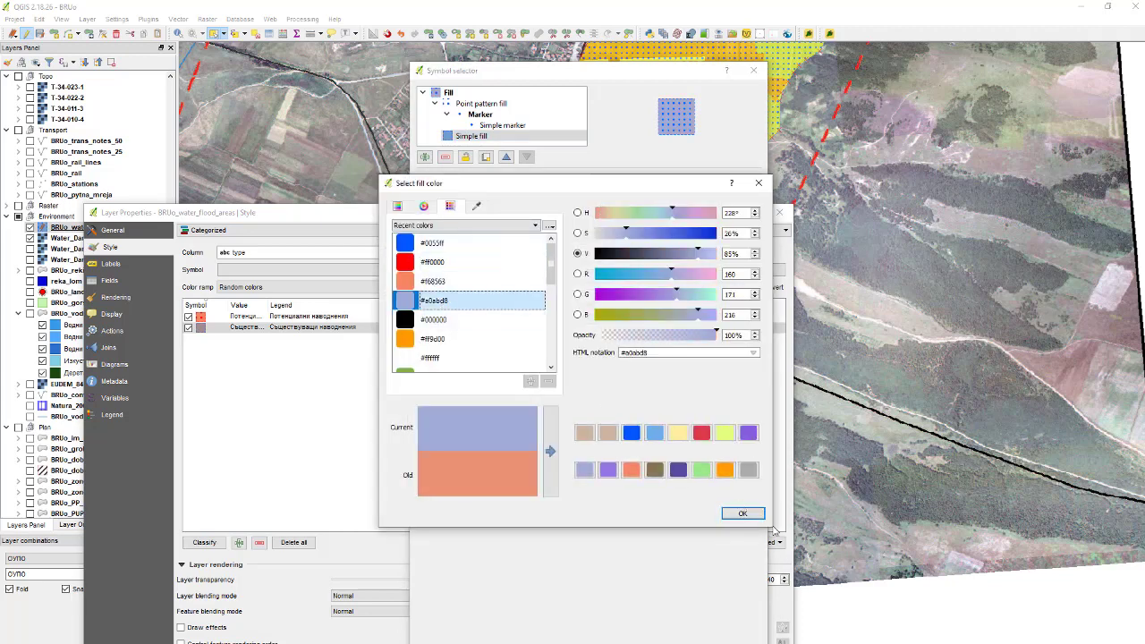
{"action": "left_click", "coordinate": [742, 513]}
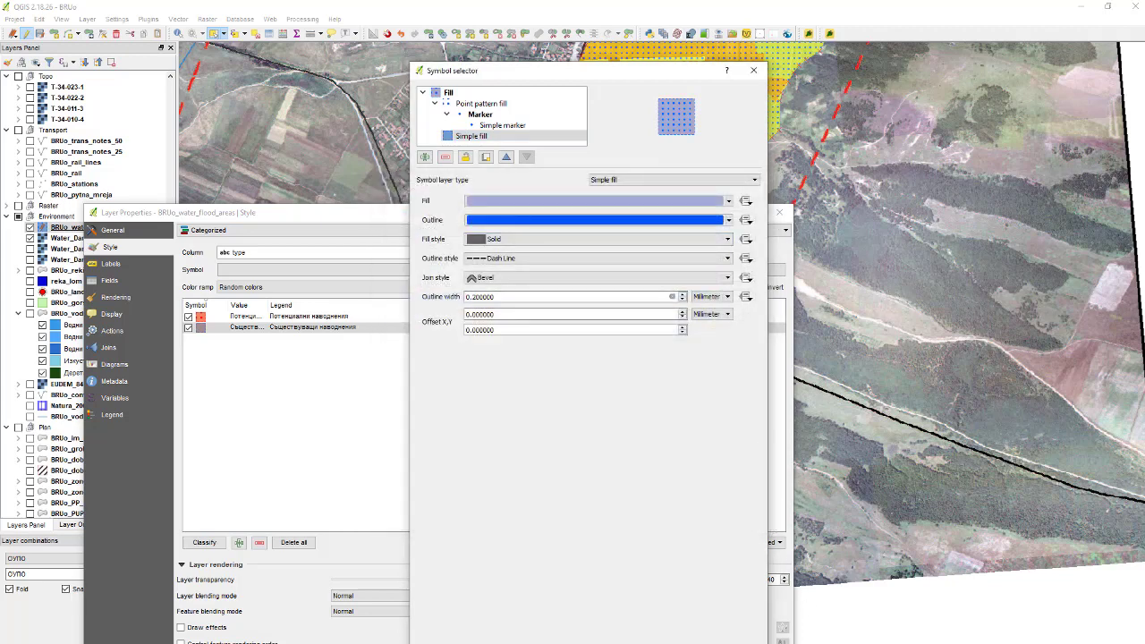
{"action": "key", "text": "Return"}
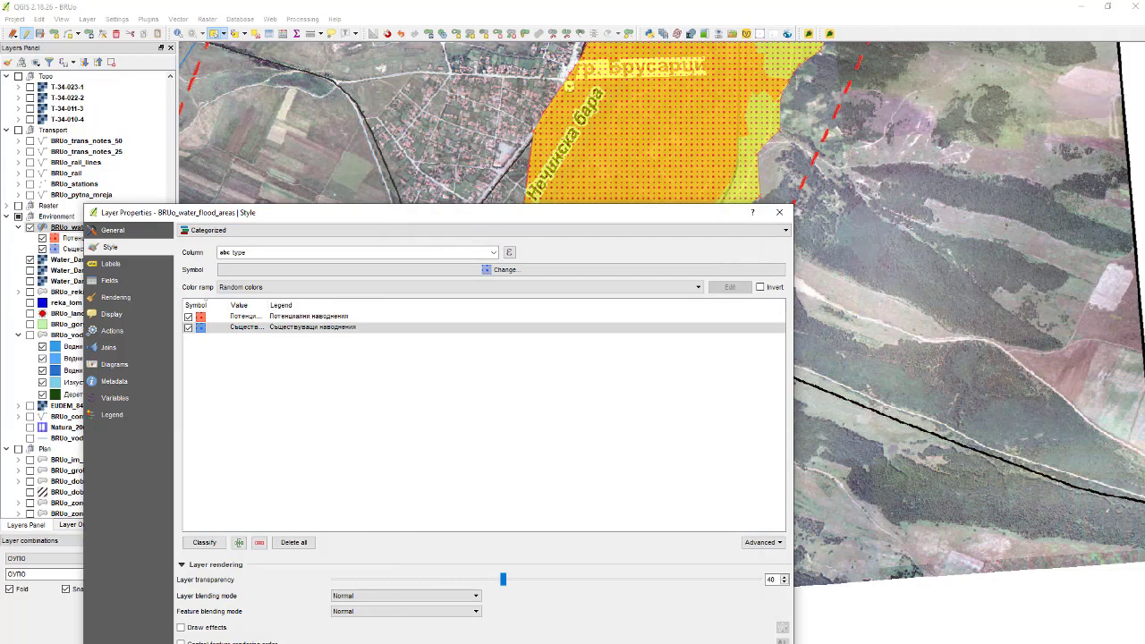
{"action": "key", "text": "Return"}
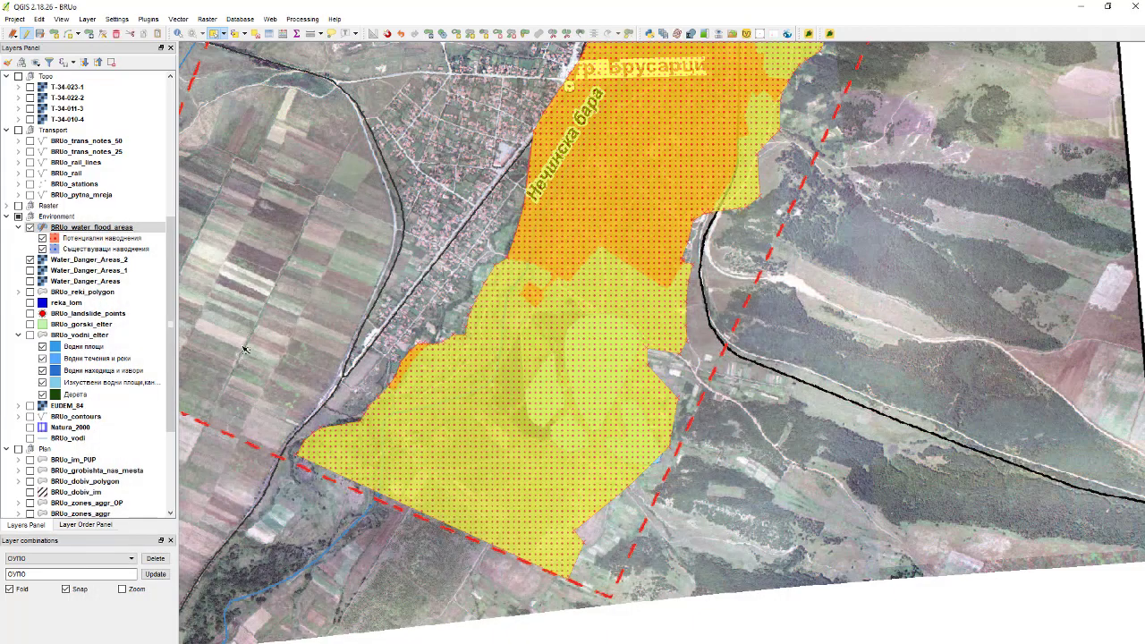
{"action": "key", "text": "F6"}
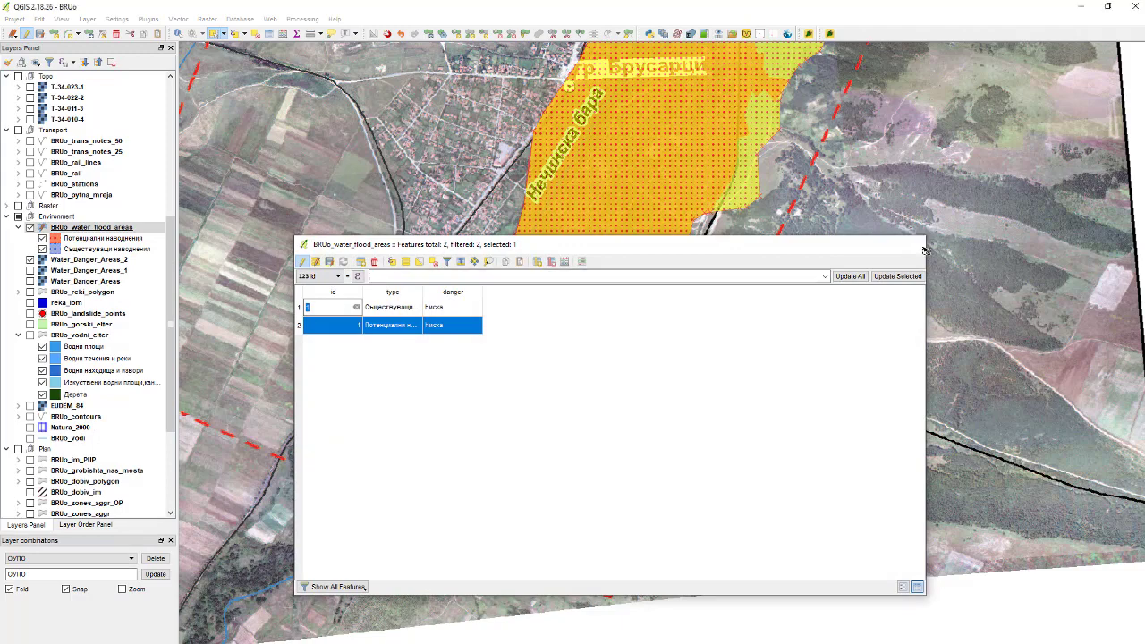
Step: Close the attribute table and activate the Add Polygon Feature tool with Alt+S
{"action": "left_click", "coordinate": [917, 252]}
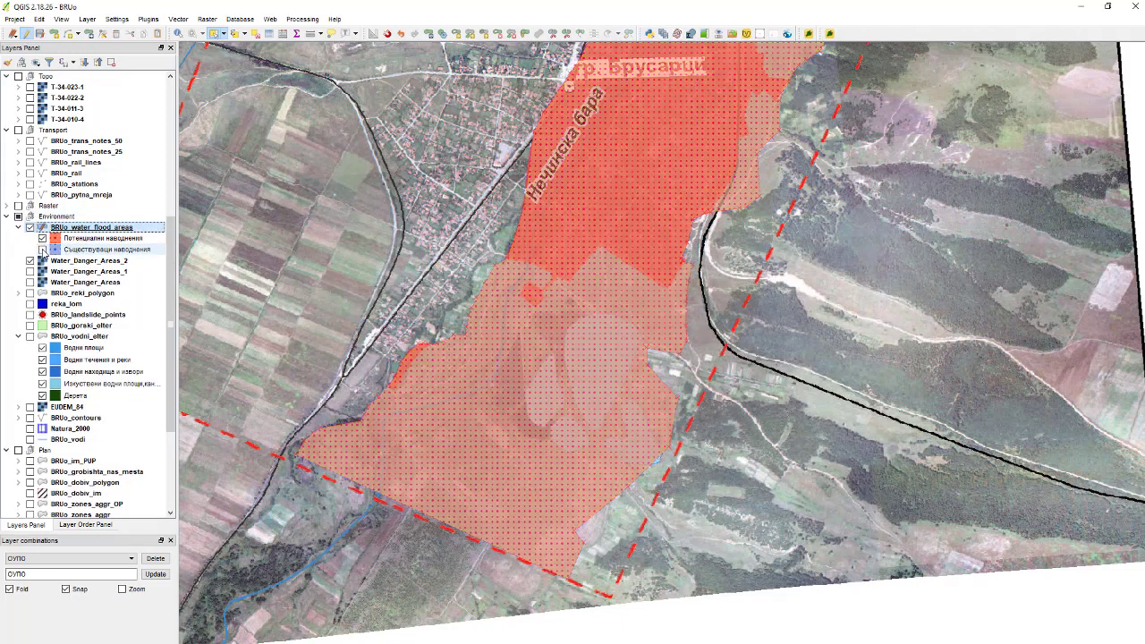
{"action": "scroll", "coordinate": [354, 381], "scroll_direction": "up", "scroll_amount": 3}
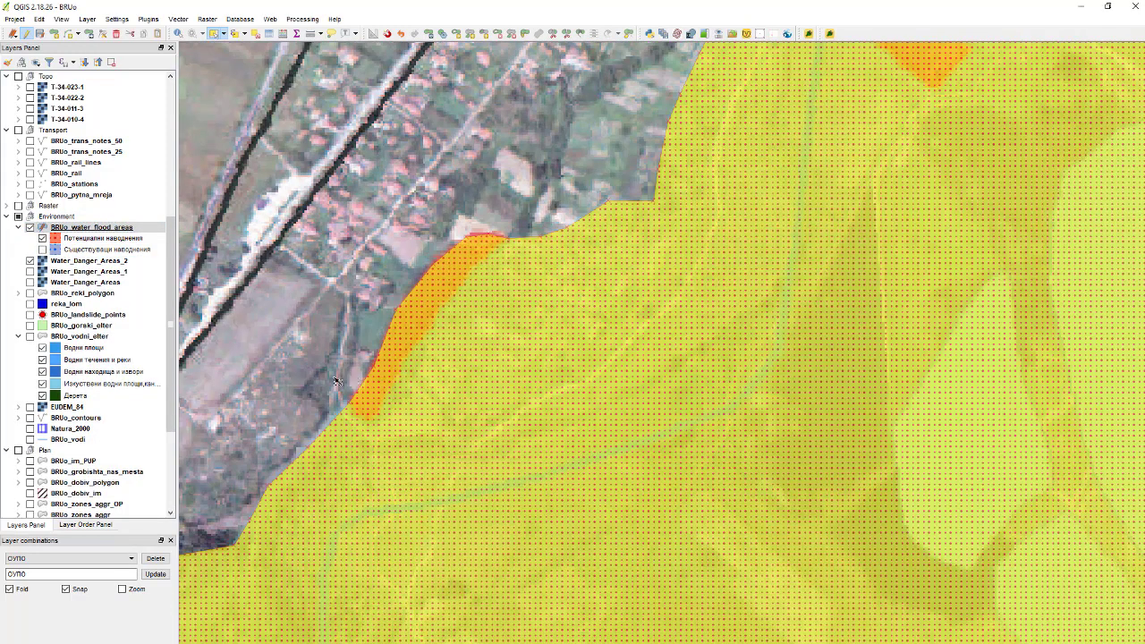
{"action": "key", "text": "alt+s"}
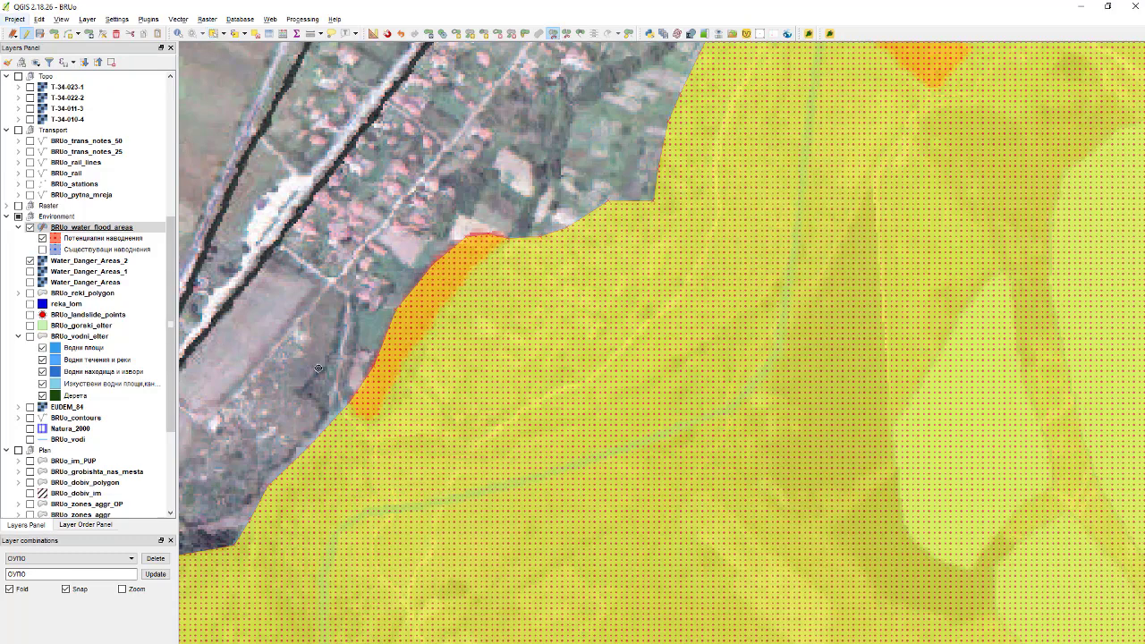
{"action": "scroll", "coordinate": [313, 365], "scroll_direction": "up", "scroll_amount": 1}
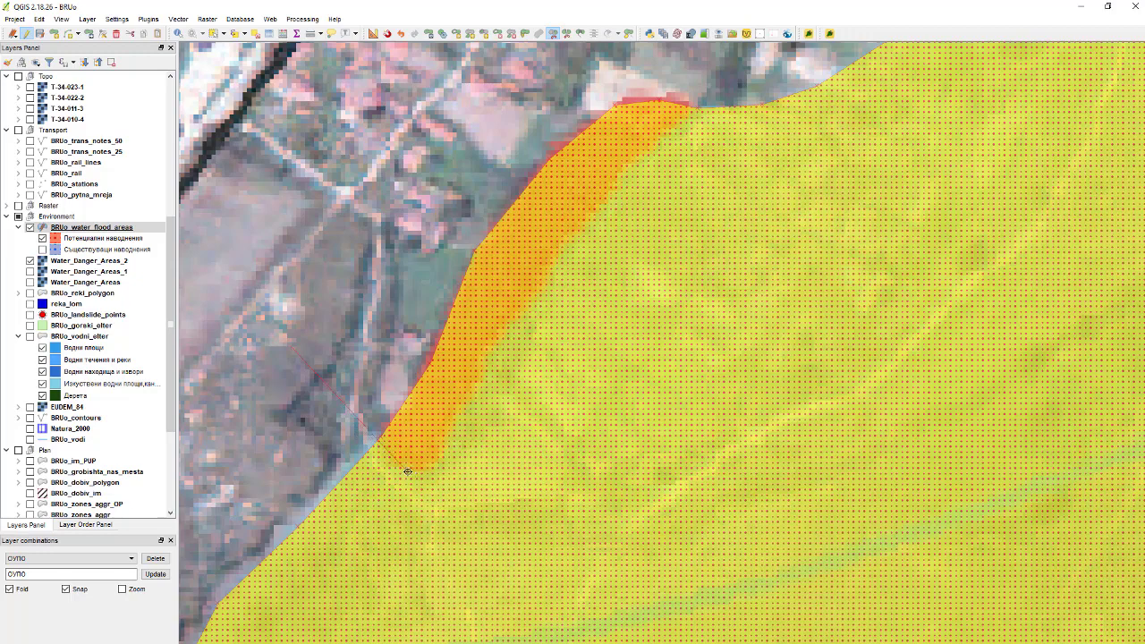
{"action": "scroll", "coordinate": [409, 470], "scroll_direction": "up", "scroll_amount": 1}
Step: Place vertices along the orange flood zone's edge from its southern tip northward
{"action": "left_click", "coordinate": [428, 494]}
{"action": "scroll", "coordinate": [463, 470], "scroll_direction": "down", "scroll_amount": 1}
{"action": "scroll", "coordinate": [465, 374], "scroll_direction": "up", "scroll_amount": 1}
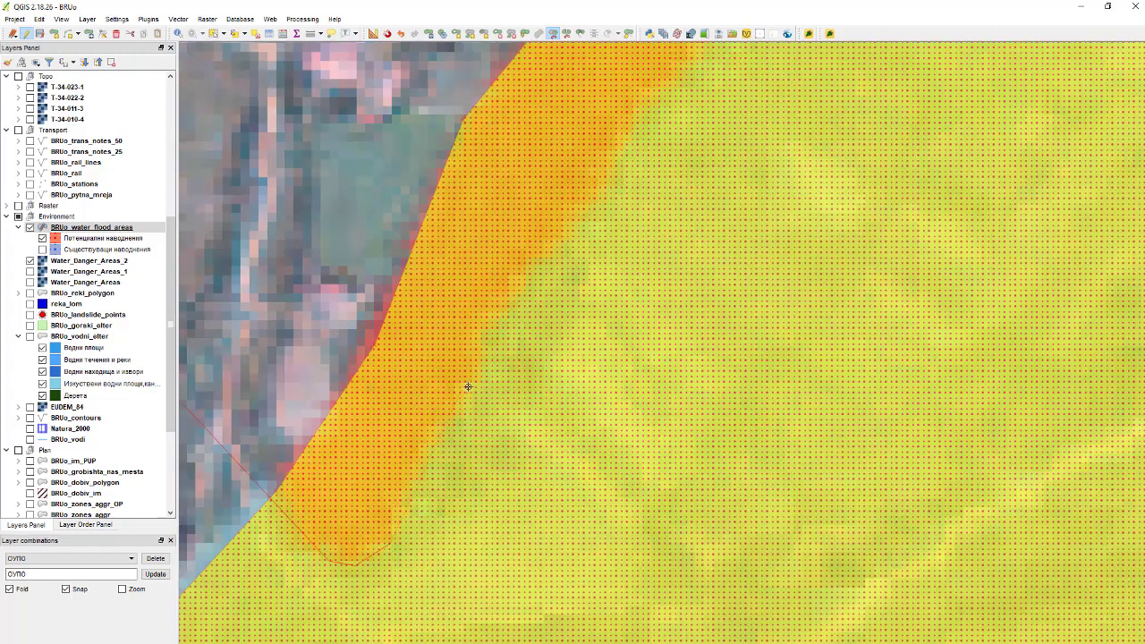
{"action": "left_click", "coordinate": [466, 383]}
{"action": "left_click", "coordinate": [491, 335]}
{"action": "left_click", "coordinate": [535, 262]}
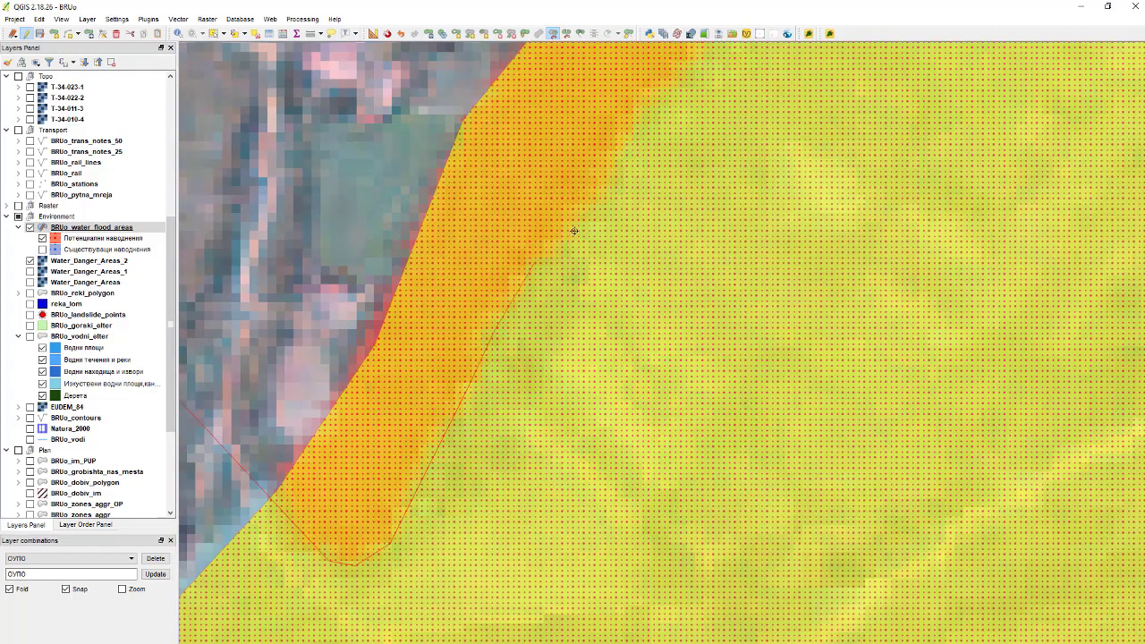
{"action": "left_click", "coordinate": [613, 168]}
Step: Zoom around the traced edge and switch to the Select Features tool
{"action": "scroll", "coordinate": [567, 276], "scroll_direction": "down", "scroll_amount": 3}
{"action": "scroll", "coordinate": [643, 177], "scroll_direction": "up", "scroll_amount": 3}
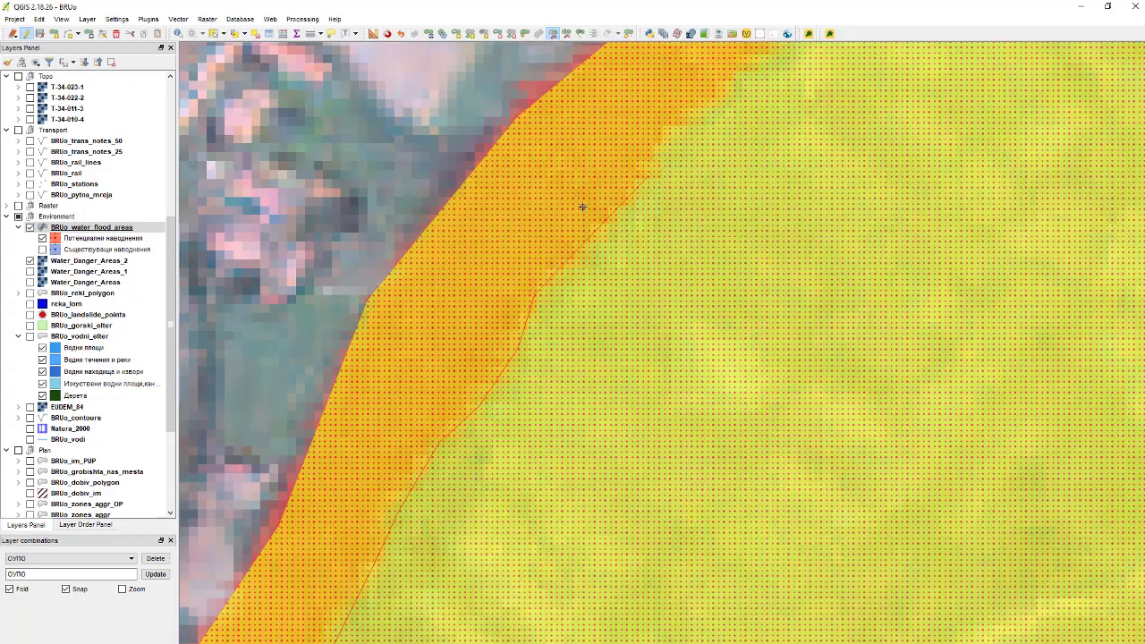
{"action": "scroll", "coordinate": [542, 223], "scroll_direction": "down", "scroll_amount": 3}
{"action": "scroll", "coordinate": [502, 197], "scroll_direction": "up", "scroll_amount": 3}
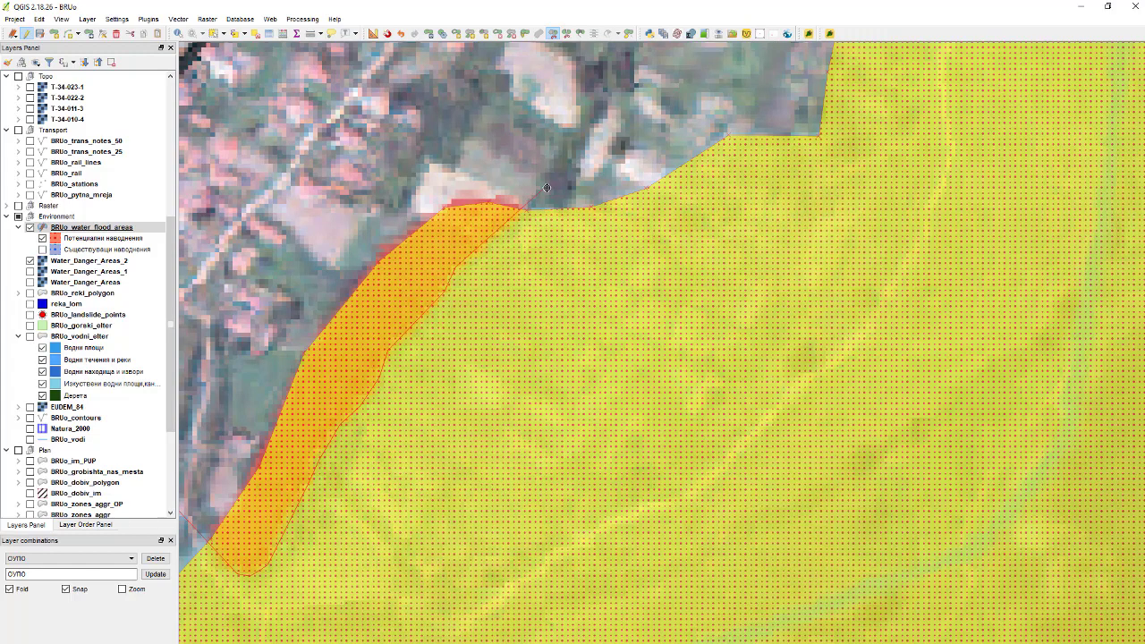
{"action": "scroll", "coordinate": [547, 187], "scroll_direction": "down", "scroll_amount": 3}
{"action": "scroll", "coordinate": [552, 186], "scroll_direction": "down", "scroll_amount": 2}
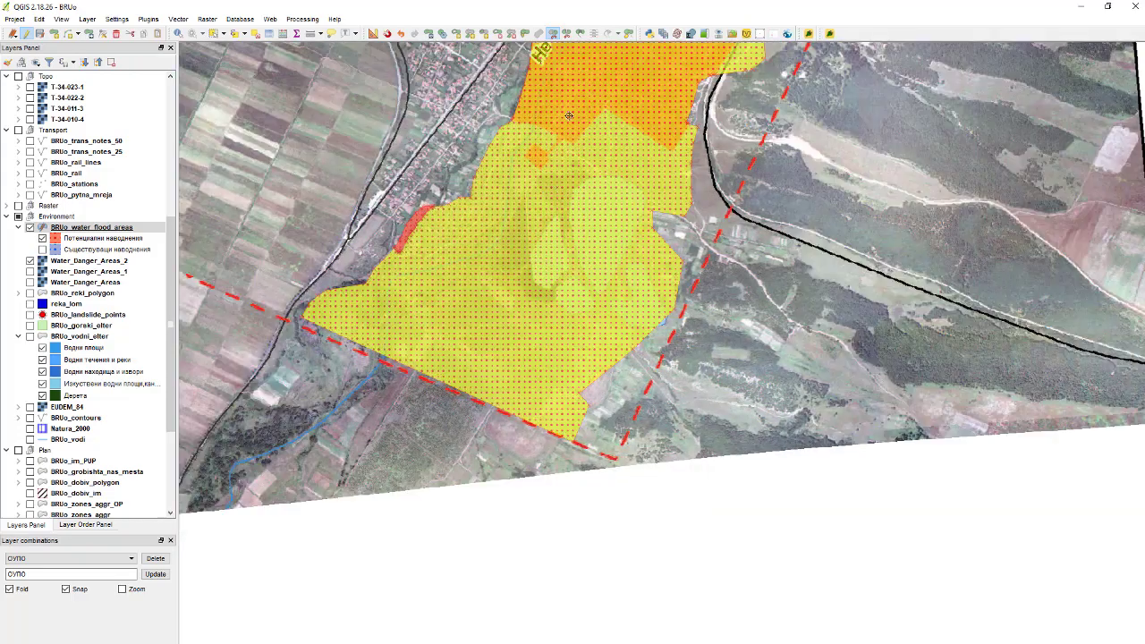
{"action": "scroll", "coordinate": [563, 107], "scroll_direction": "up", "scroll_amount": 5}
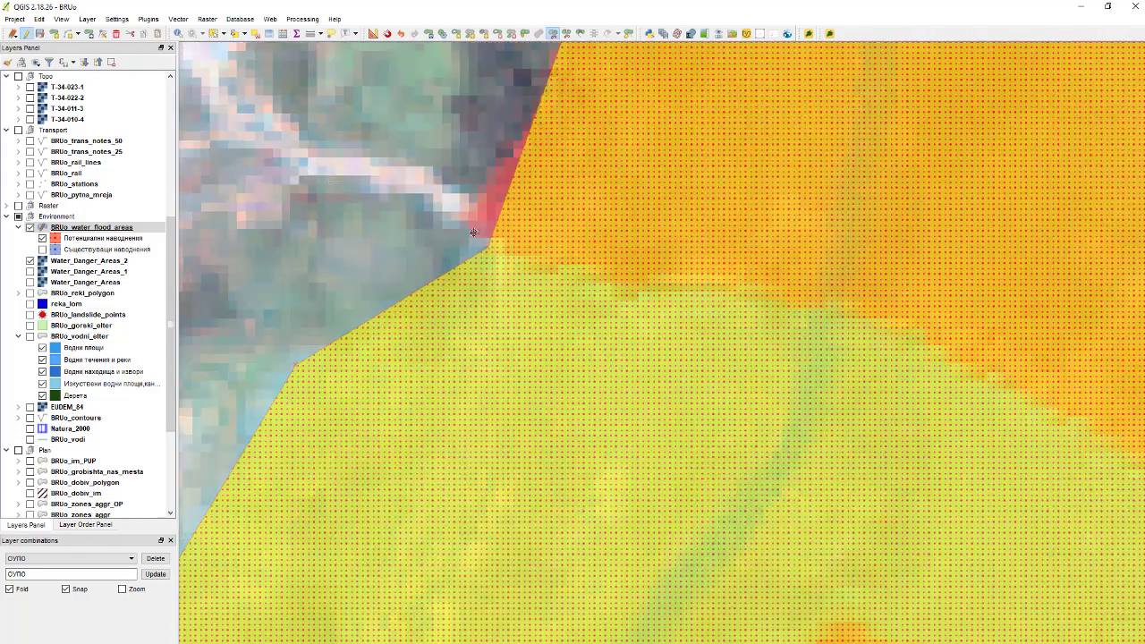
{"action": "scroll", "coordinate": [498, 250], "scroll_direction": "down", "scroll_amount": 5}
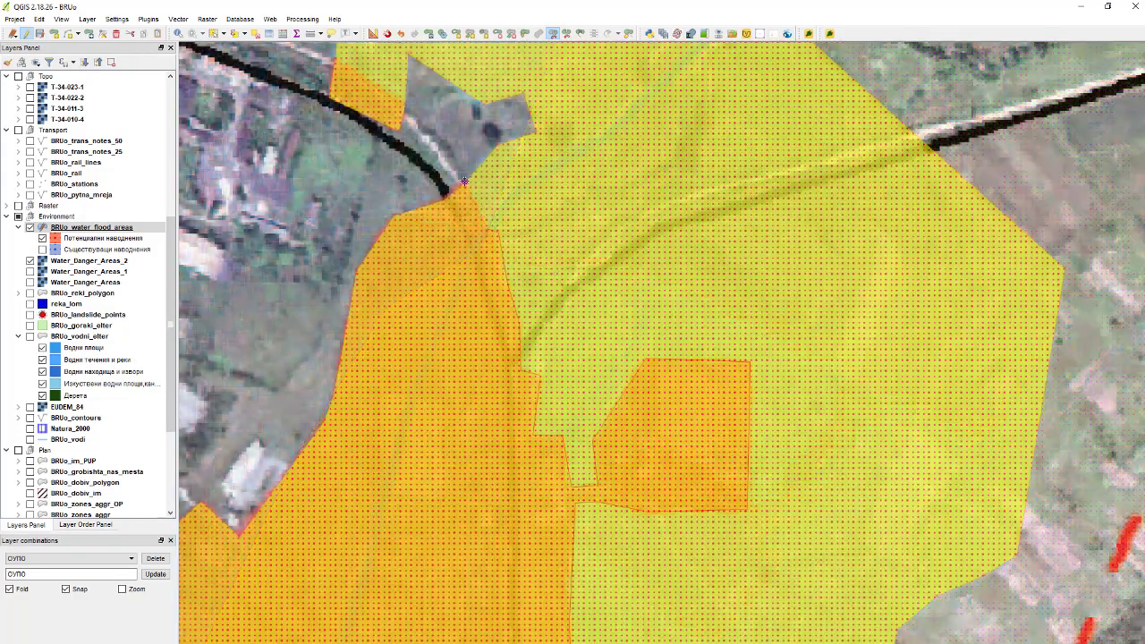
{"action": "scroll", "coordinate": [446, 250], "scroll_direction": "down", "scroll_amount": 1}
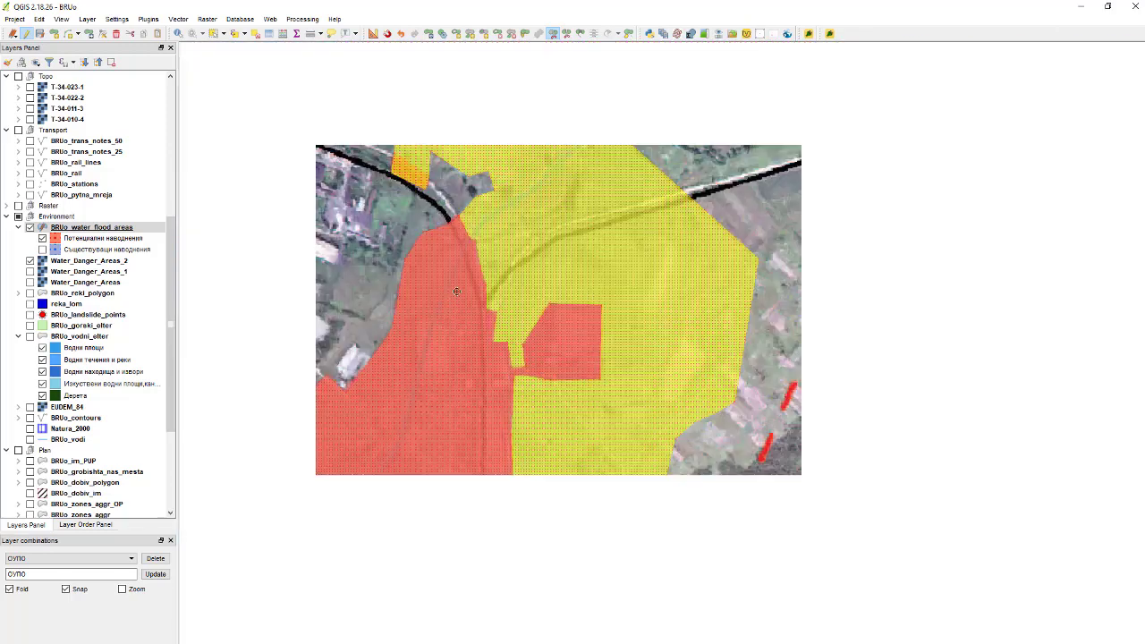
{"action": "scroll", "coordinate": [407, 154], "scroll_direction": "up", "scroll_amount": 1}
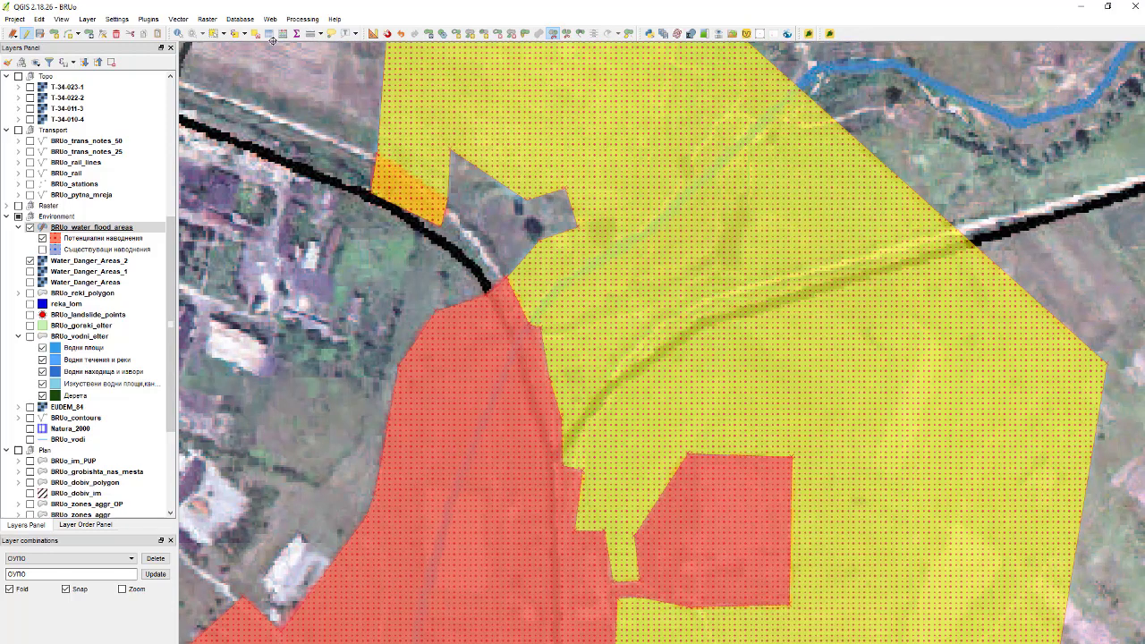
{"action": "left_click", "coordinate": [214, 34]}
{"action": "scroll", "coordinate": [626, 181], "scroll_direction": "down", "scroll_amount": 3}
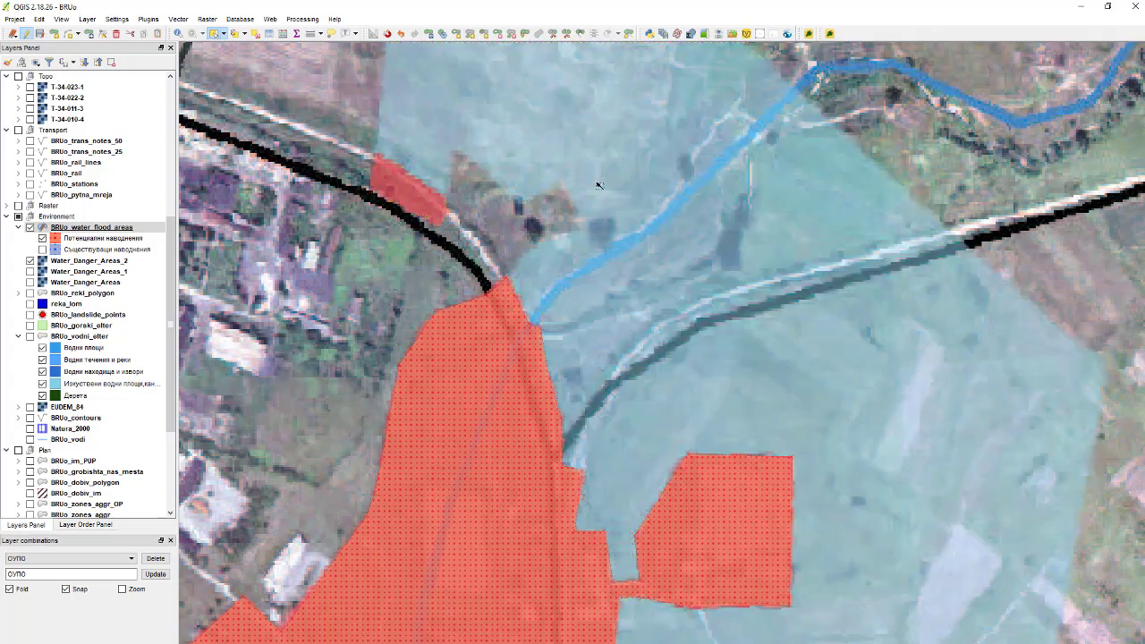
{"action": "scroll", "coordinate": [580, 231], "scroll_direction": "up", "scroll_amount": 2}
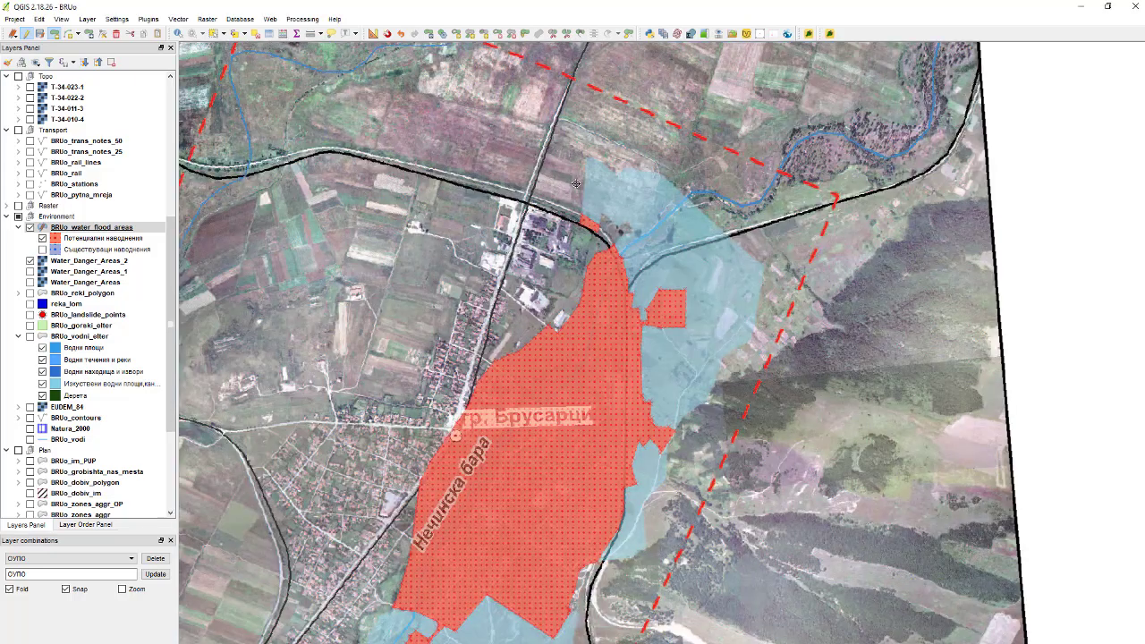
Step: Zoom in along the red dashed boundary and place a vertex on the line
{"action": "scroll", "coordinate": [576, 184], "scroll_direction": "down", "scroll_amount": 1}
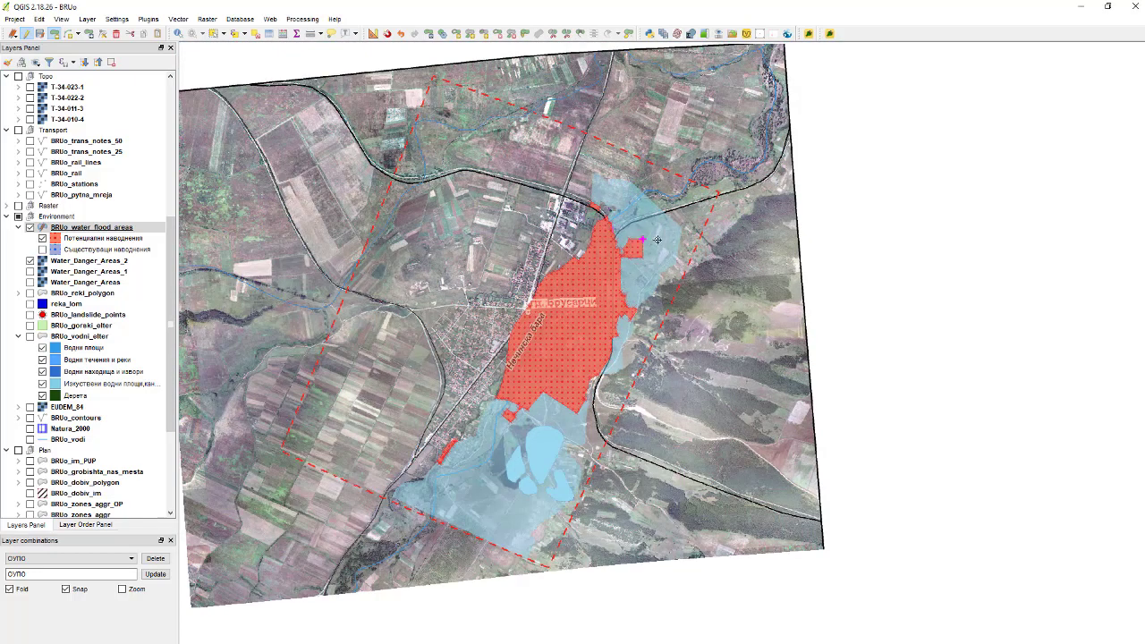
{"action": "scroll", "coordinate": [626, 201], "scroll_direction": "up", "scroll_amount": 1}
{"action": "scroll", "coordinate": [704, 217], "scroll_direction": "down", "scroll_amount": 1}
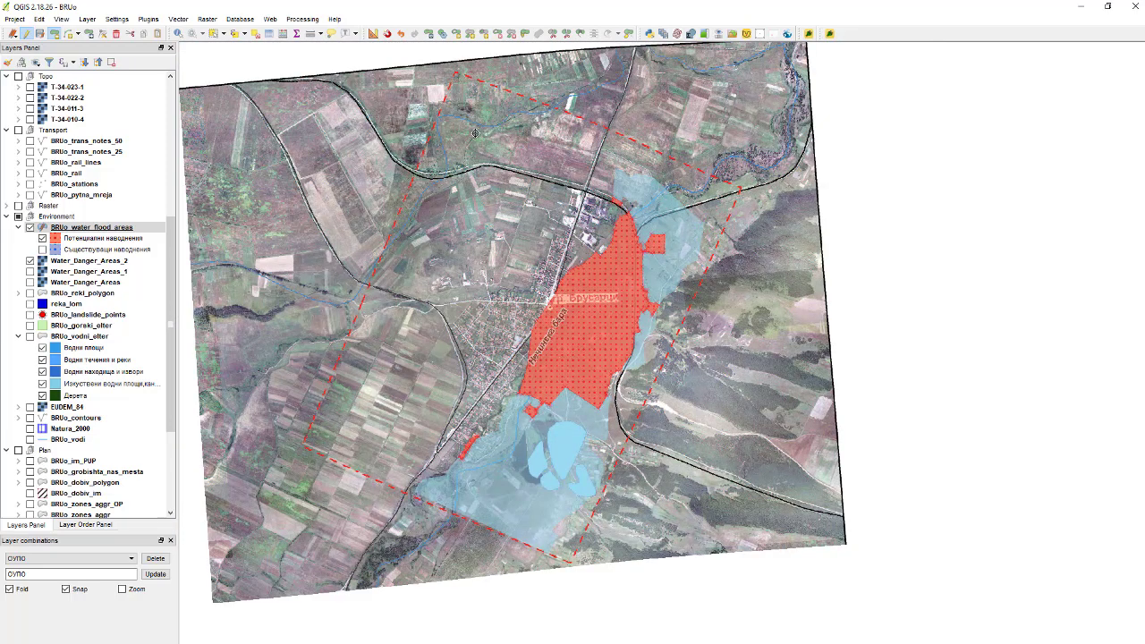
{"action": "scroll", "coordinate": [288, 415], "scroll_direction": "up", "scroll_amount": 3}
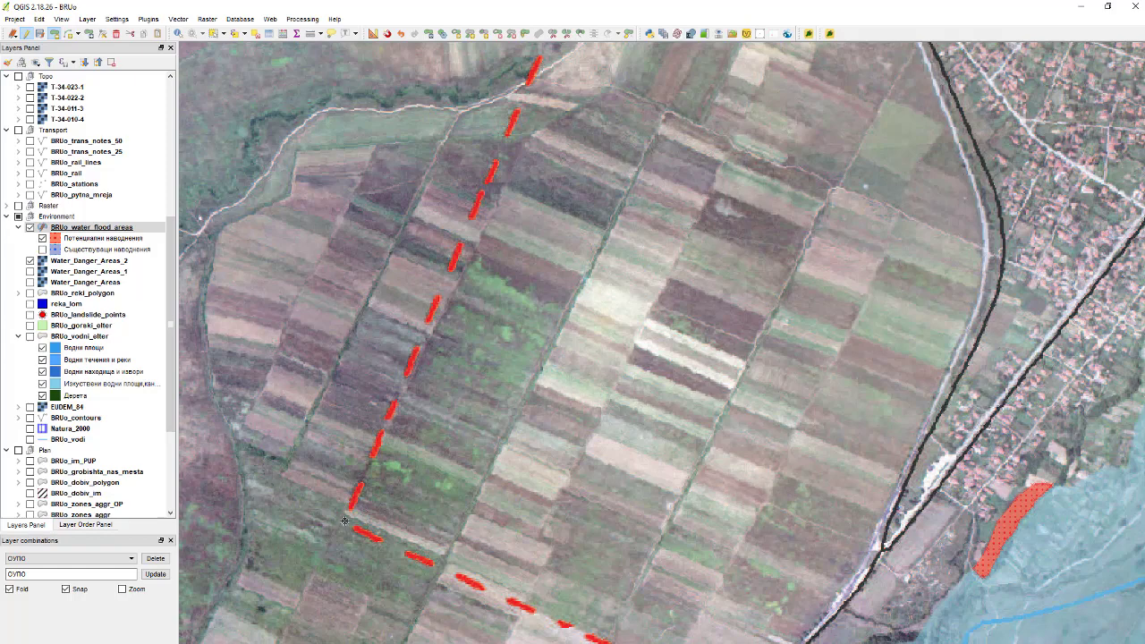
{"action": "scroll", "coordinate": [357, 473], "scroll_direction": "down", "scroll_amount": 3}
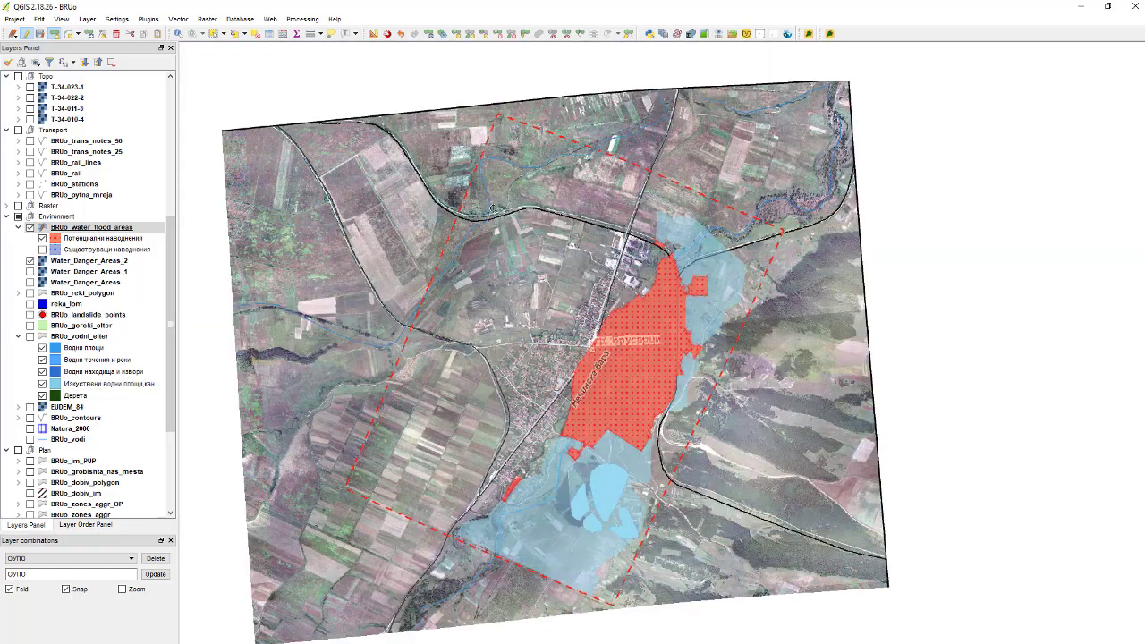
{"action": "scroll", "coordinate": [509, 107], "scroll_direction": "up", "scroll_amount": 3}
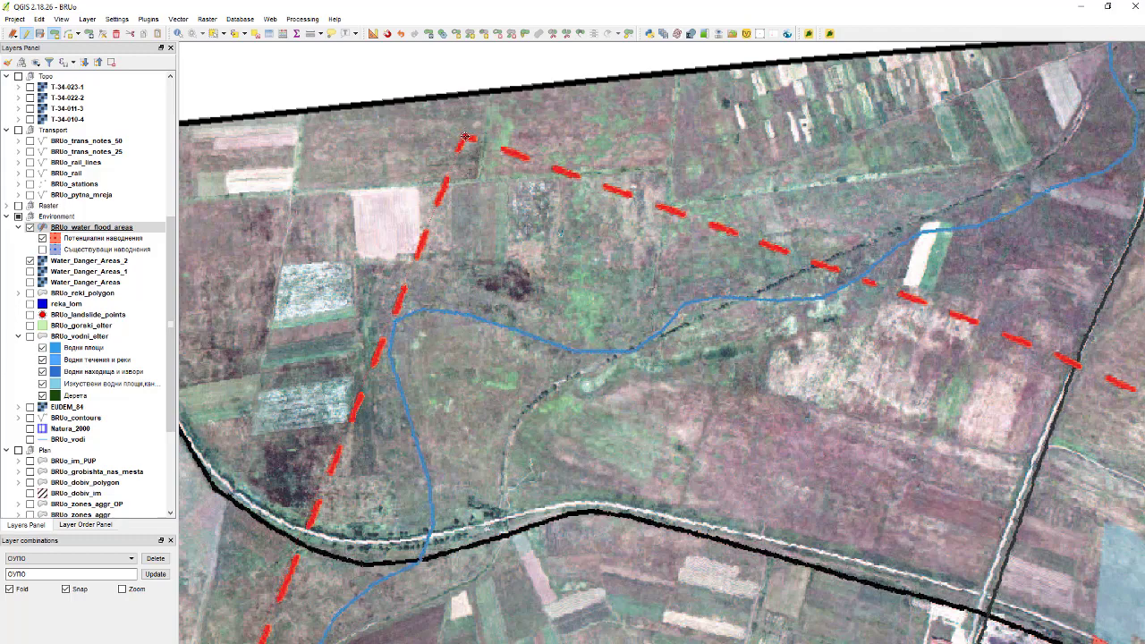
{"action": "scroll", "coordinate": [467, 138], "scroll_direction": "down", "scroll_amount": 3}
{"action": "scroll", "coordinate": [493, 172], "scroll_direction": "down", "scroll_amount": 2}
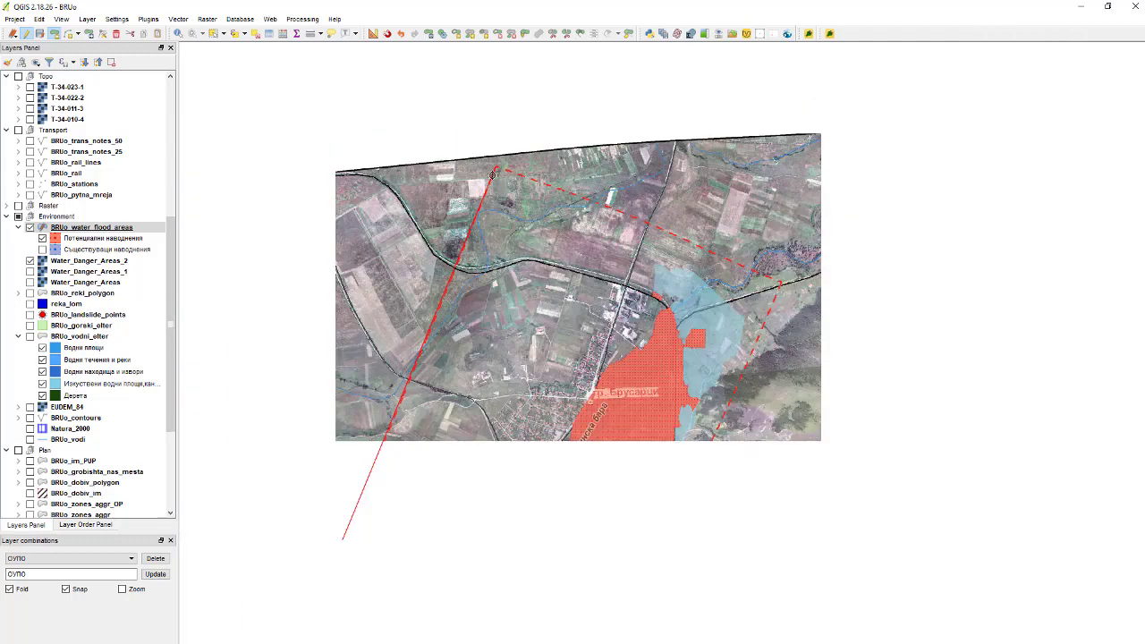
{"action": "scroll", "coordinate": [777, 286], "scroll_direction": "up", "scroll_amount": 3}
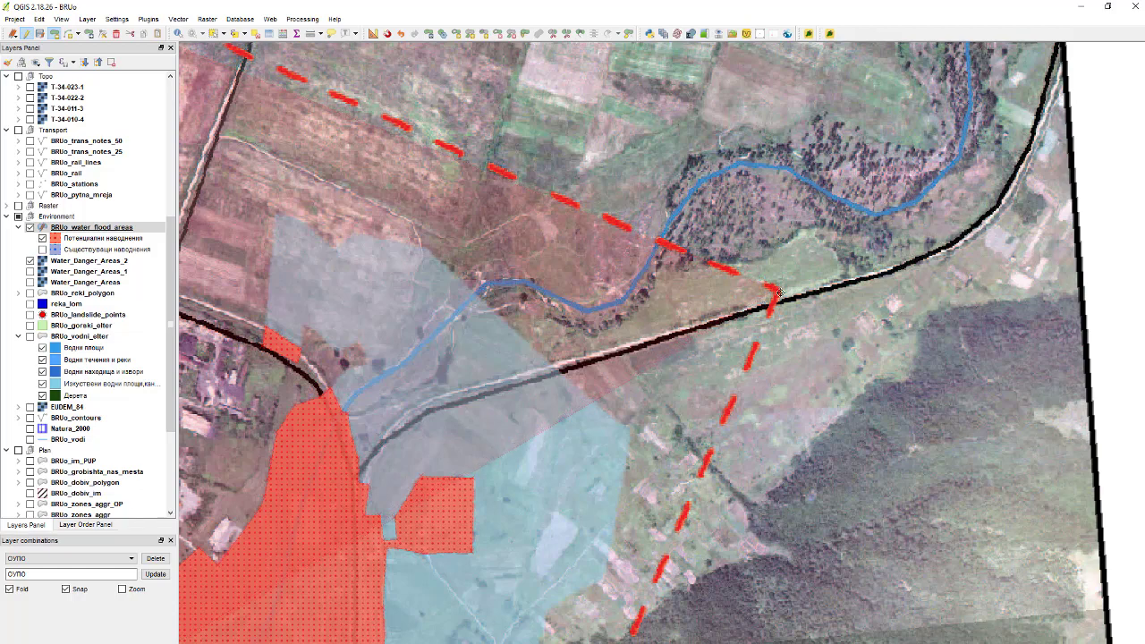
{"action": "scroll", "coordinate": [779, 289], "scroll_direction": "down", "scroll_amount": 5}
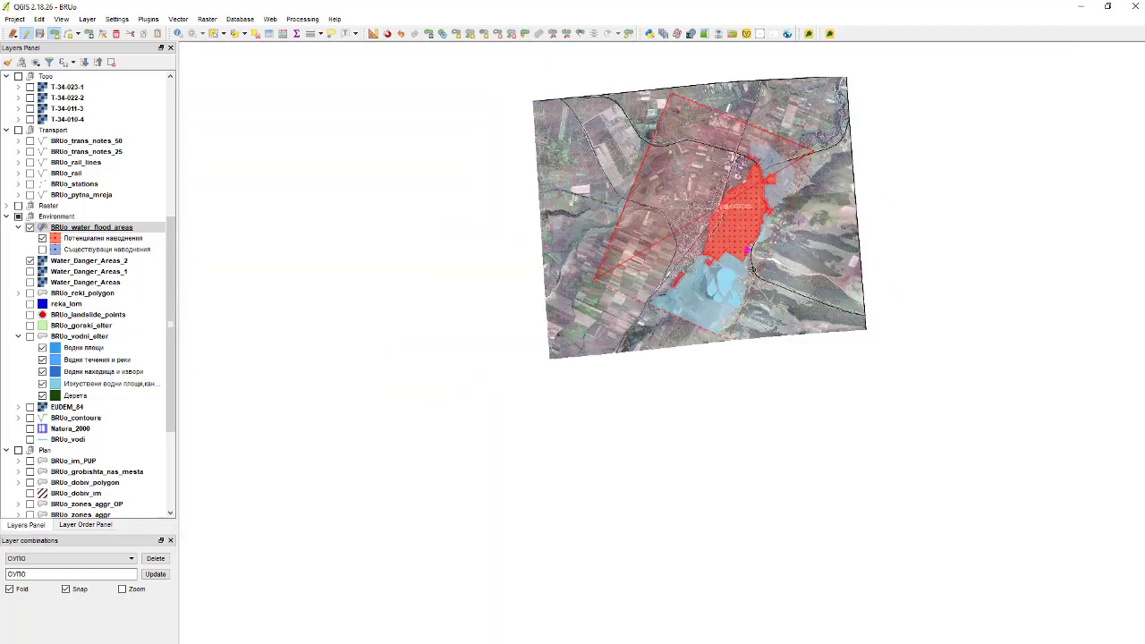
{"action": "scroll", "coordinate": [719, 363], "scroll_direction": "up", "scroll_amount": 5}
{"action": "scroll", "coordinate": [718, 363], "scroll_direction": "up", "scroll_amount": 1}
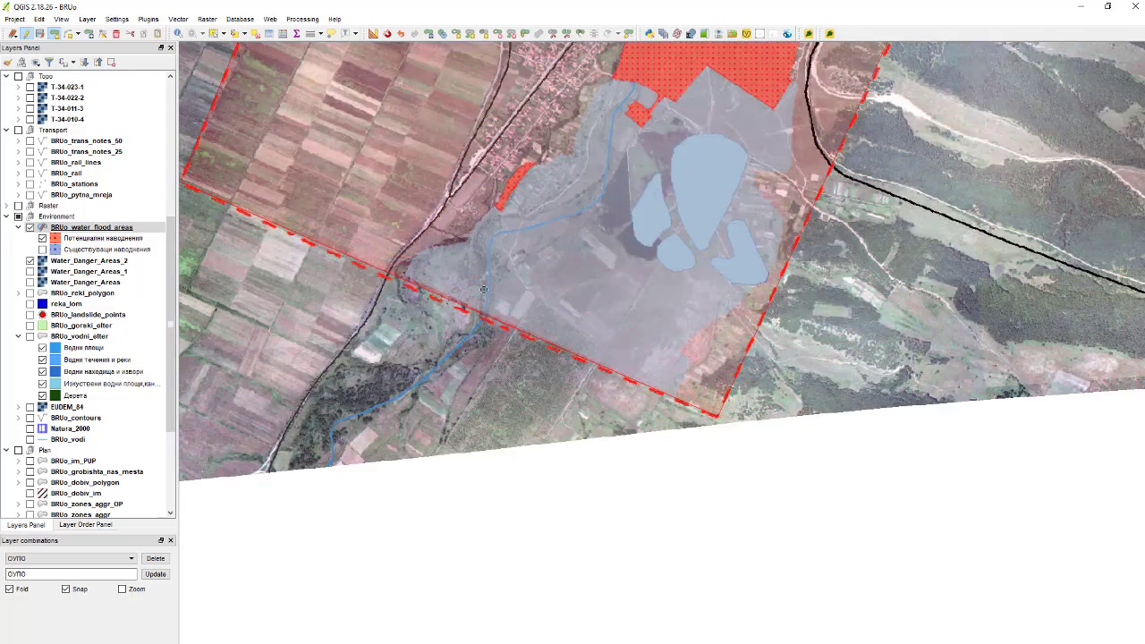
{"action": "scroll", "coordinate": [489, 290], "scroll_direction": "up", "scroll_amount": 1}
{"action": "scroll", "coordinate": [733, 417], "scroll_direction": "down", "scroll_amount": 1}
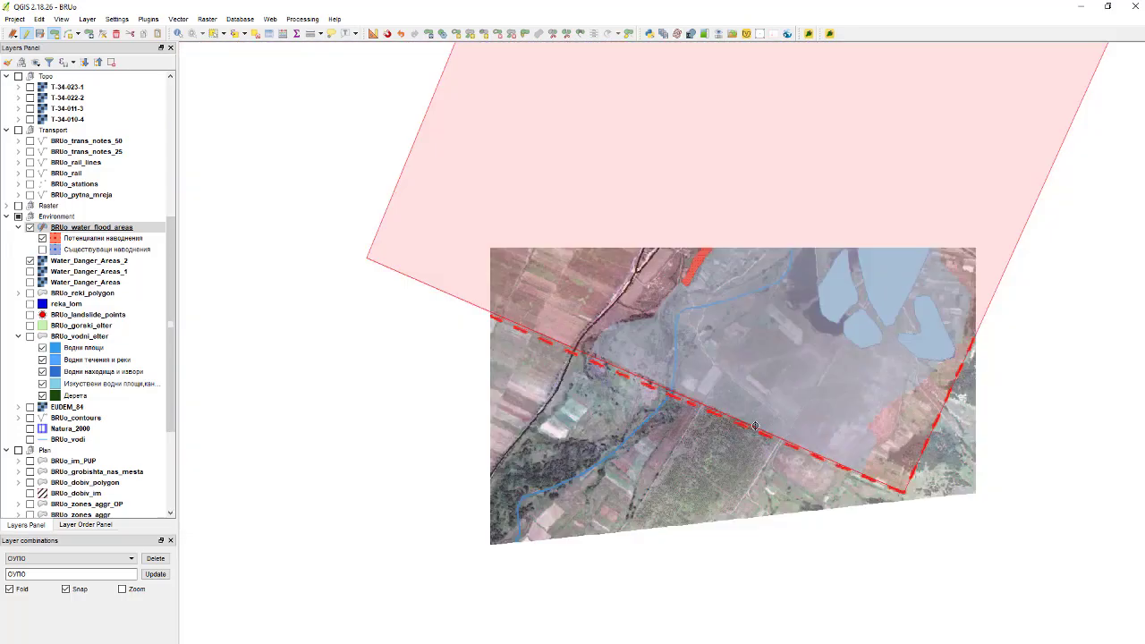
{"action": "scroll", "coordinate": [478, 302], "scroll_direction": "up", "scroll_amount": 1}
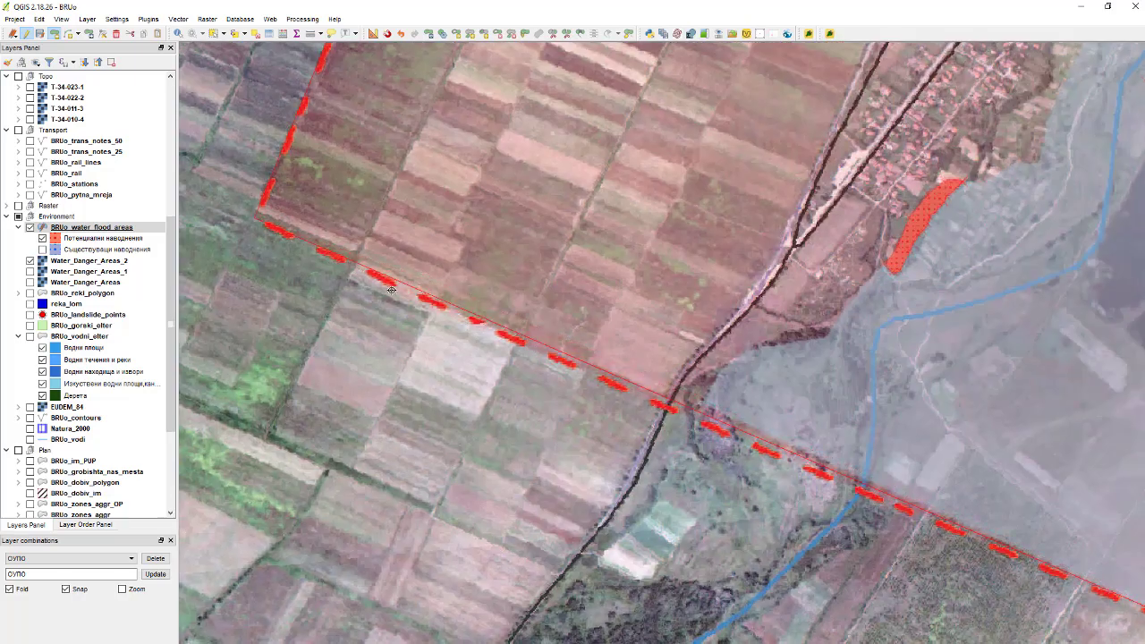
{"action": "left_click", "coordinate": [875, 496]}
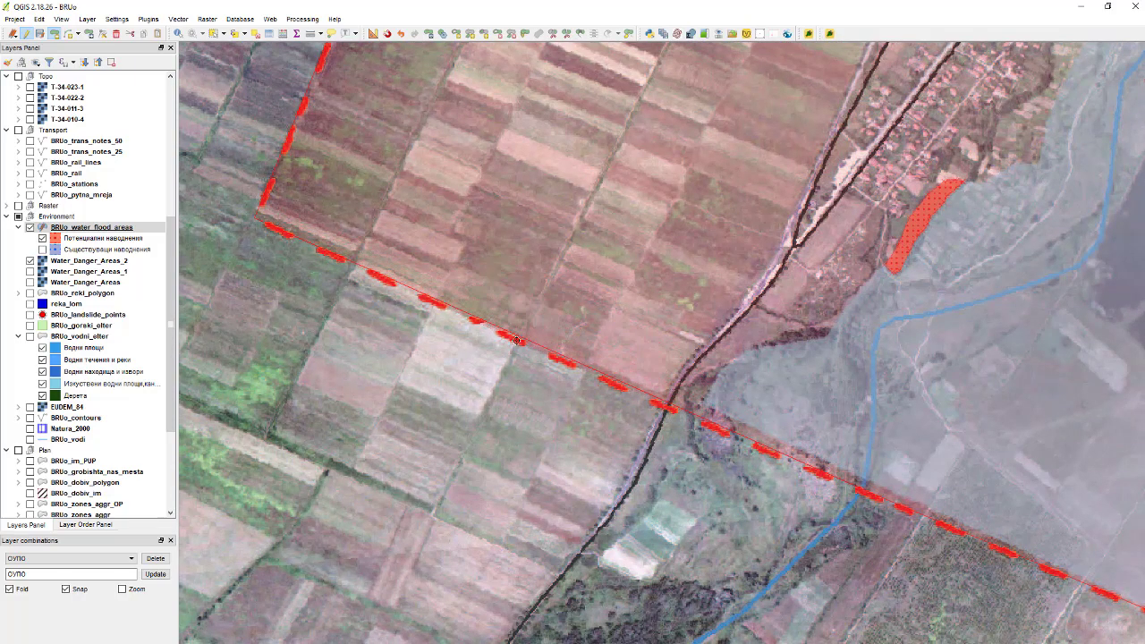
{"action": "scroll", "coordinate": [310, 286], "scroll_direction": "down", "scroll_amount": 1}
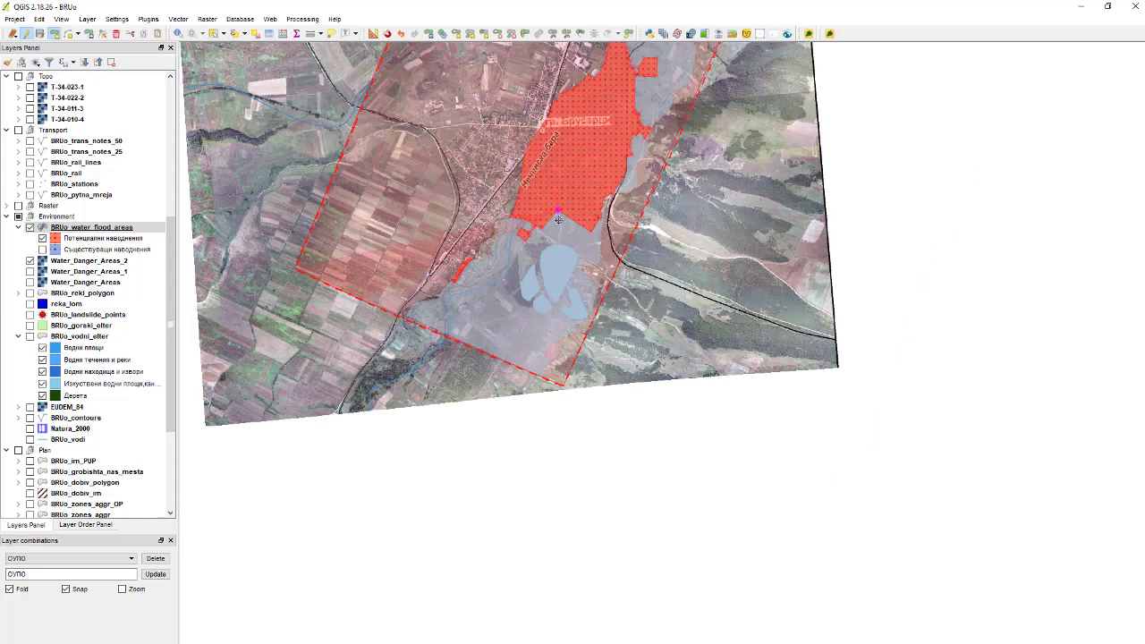
Step: Finish the traced boundary polygon and save it with type 'Граница'
{"action": "right_click", "coordinate": [558, 220]}
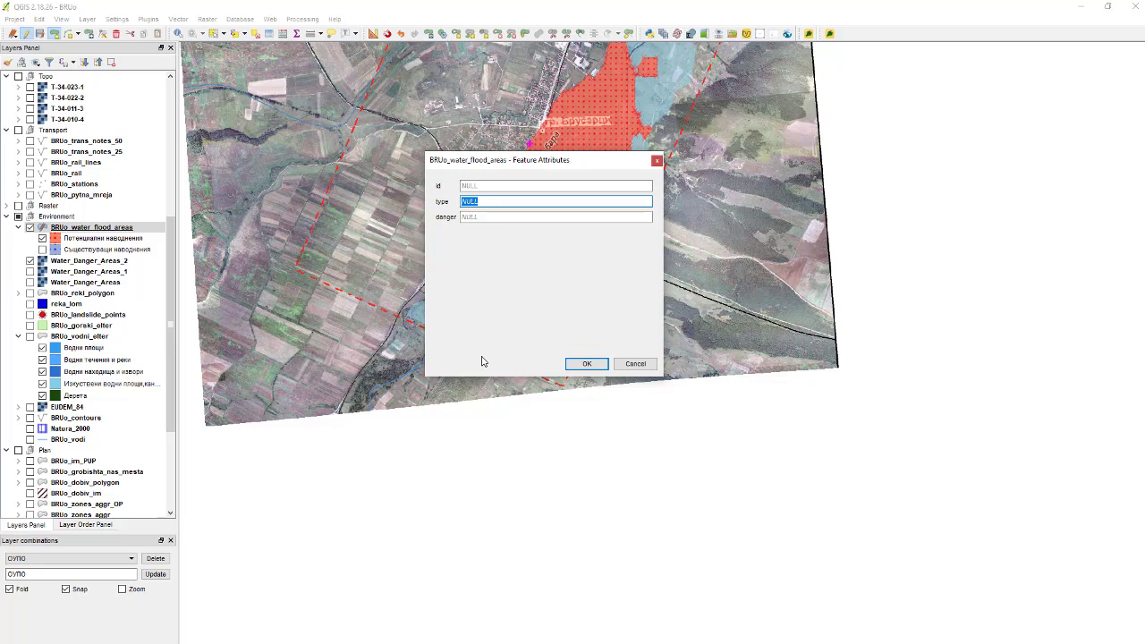
{"action": "type", "text": "Граница"}
{"action": "left_click", "coordinate": [587, 364]}
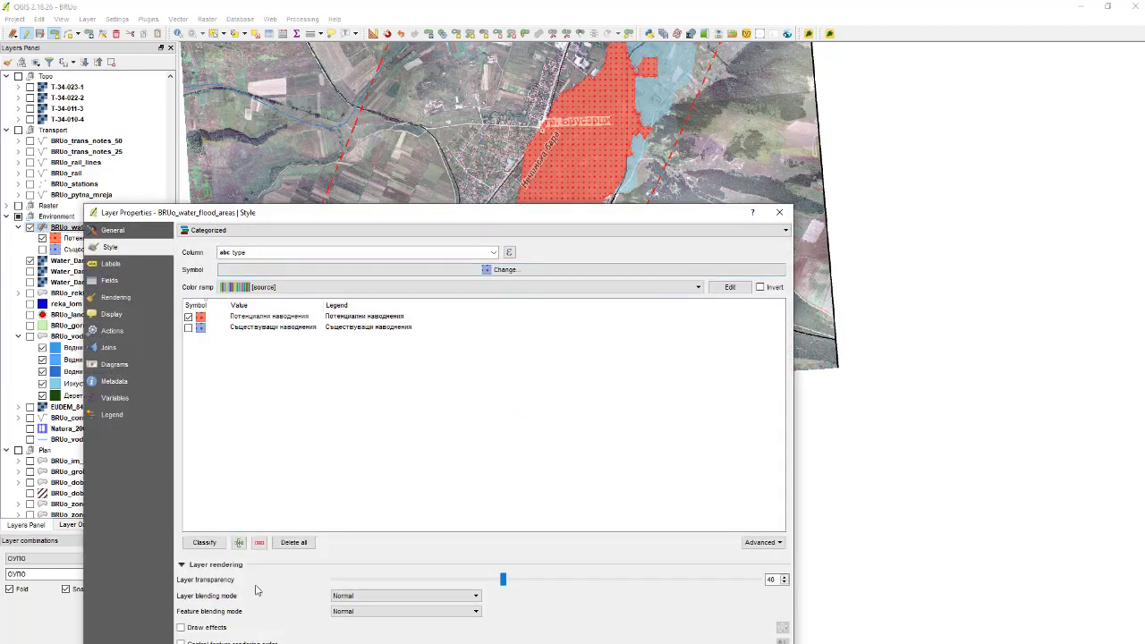
Step: Add a new boundary category and switch its symbol to an outline Simple line layer
{"action": "left_click", "coordinate": [239, 542]}
{"action": "double_click", "coordinate": [322, 338]}
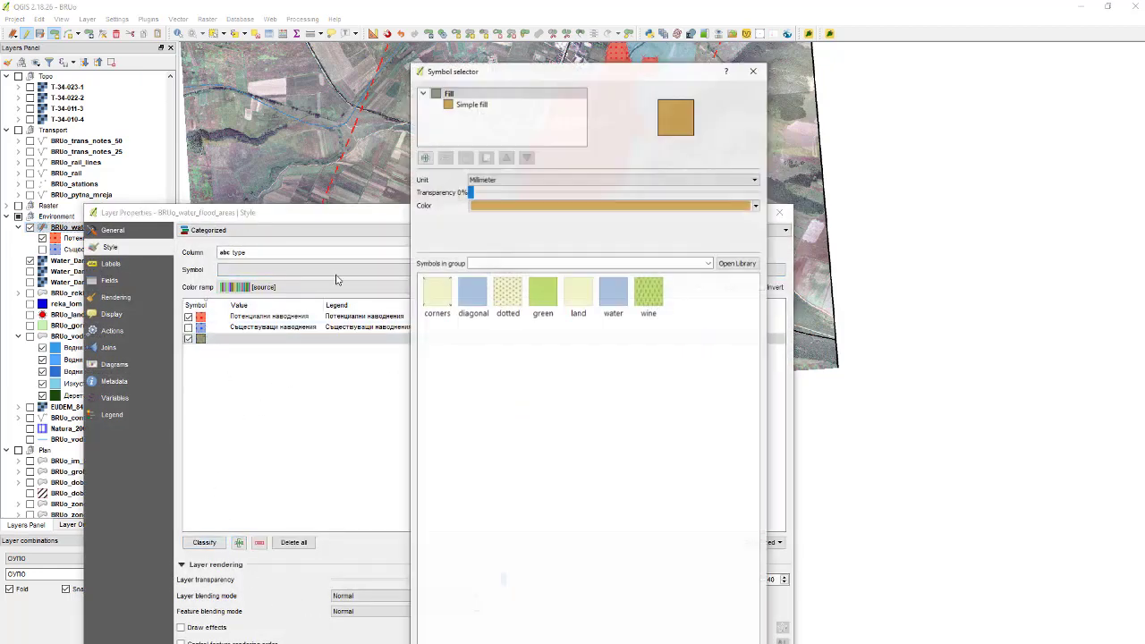
{"action": "left_click", "coordinate": [484, 105]}
{"action": "left_click", "coordinate": [612, 181]}
{"action": "left_click", "coordinate": [628, 213]}
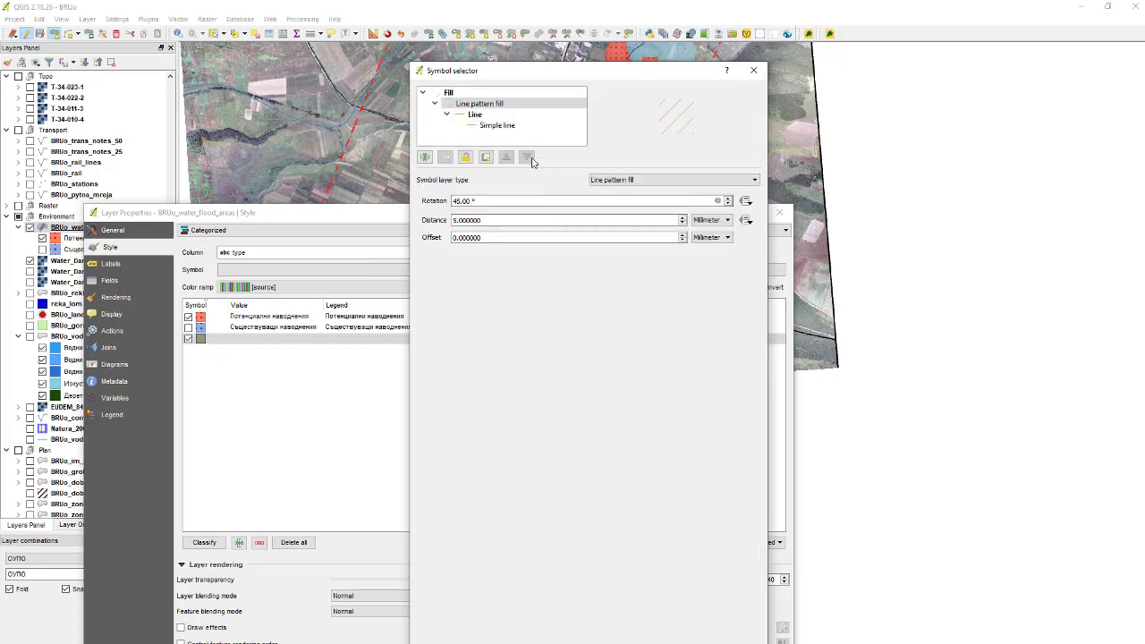
{"action": "left_click", "coordinate": [622, 182]}
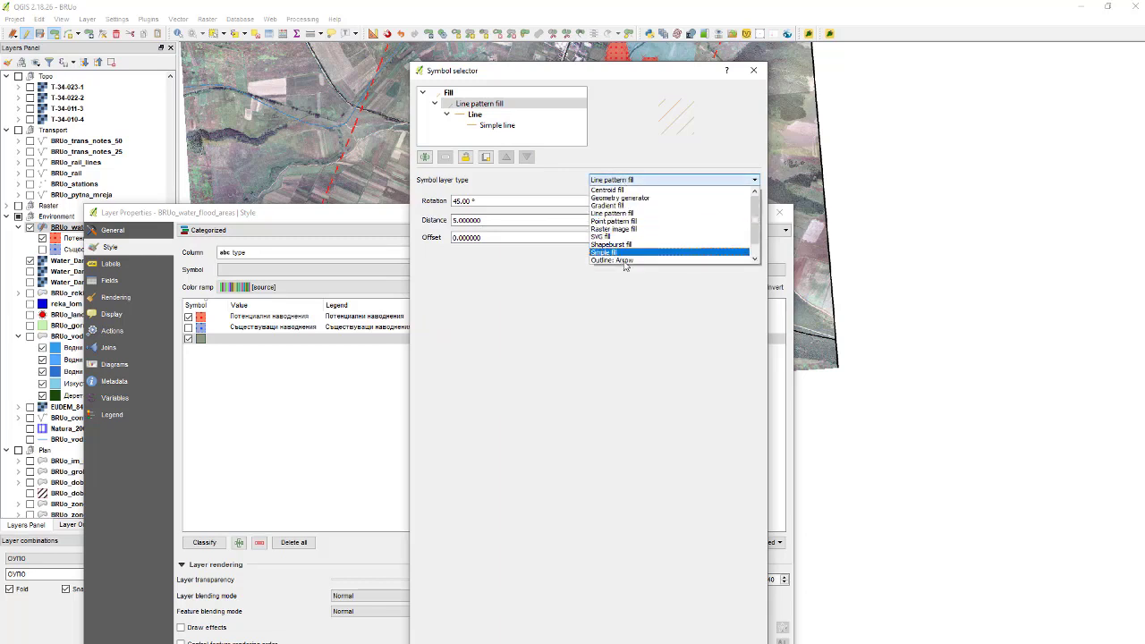
{"action": "scroll", "coordinate": [638, 260], "scroll_direction": "down", "scroll_amount": 1}
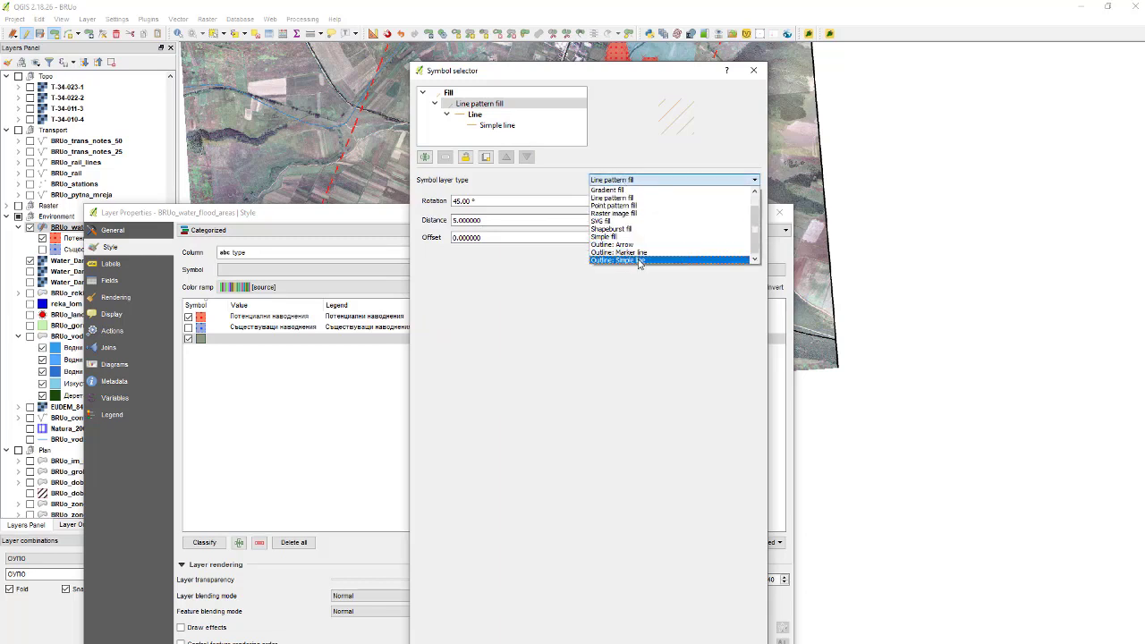
{"action": "left_click", "coordinate": [639, 260]}
Step: Give the outline a 0.5 pen width and blue #0055ff colour
{"action": "double_click", "coordinate": [517, 219]}
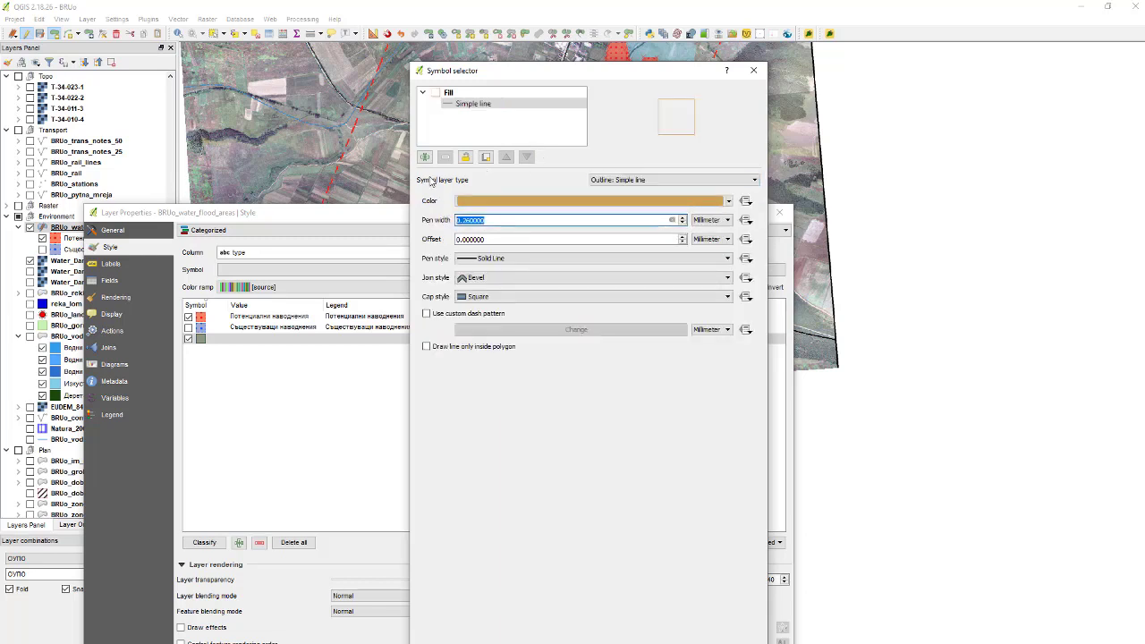
{"action": "type", "text": "0.5"}
{"action": "left_click", "coordinate": [502, 202]}
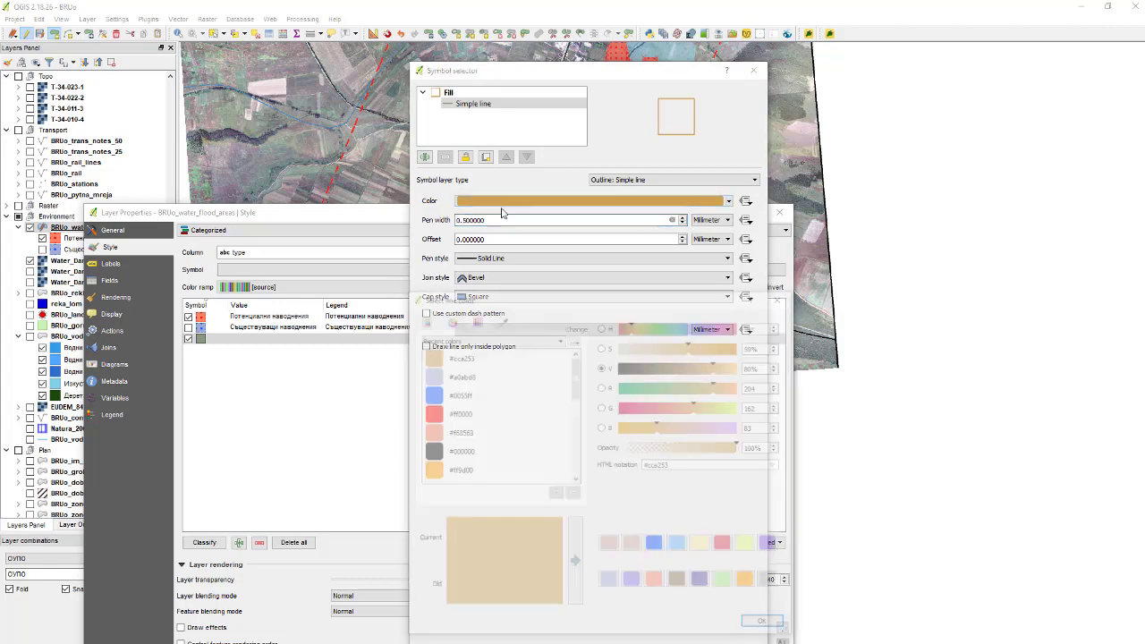
{"action": "left_click", "coordinate": [486, 394]}
{"action": "key", "text": "Return"}
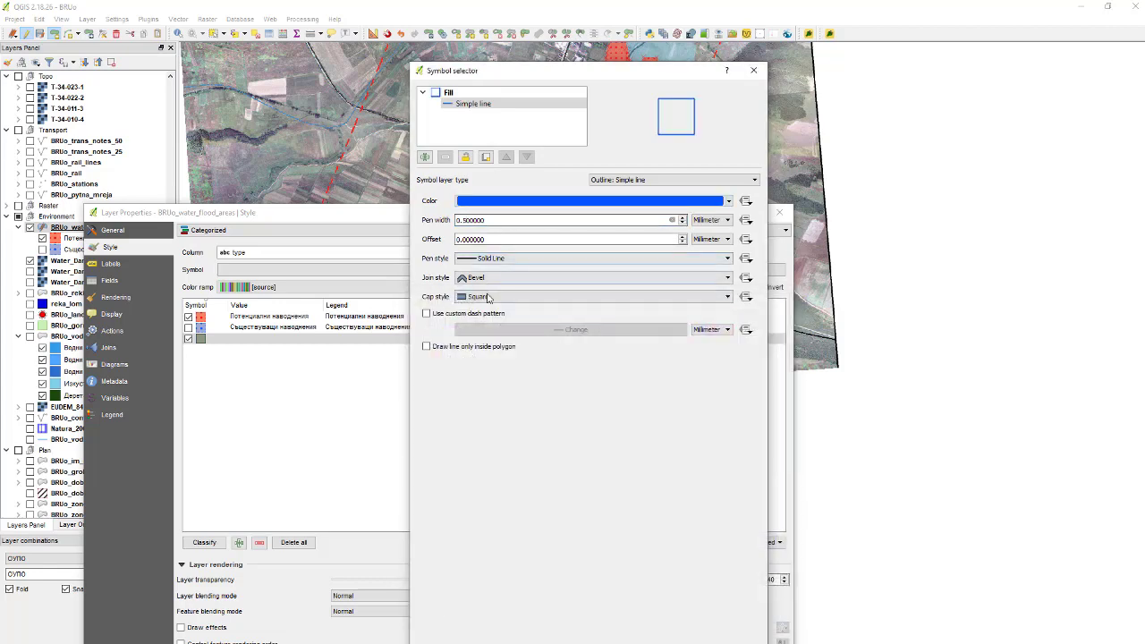
Step: Make the outline a Dash Line with a custom dash length of 2
{"action": "left_click", "coordinate": [497, 258]}
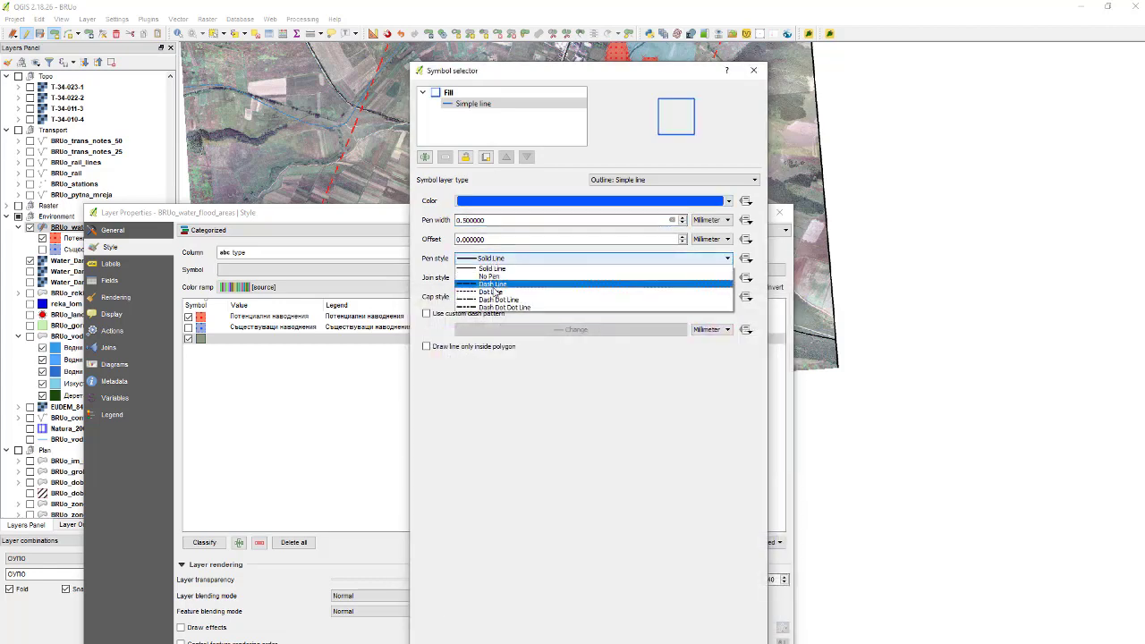
{"action": "left_click", "coordinate": [494, 285]}
{"action": "left_click", "coordinate": [427, 313]}
{"action": "left_click", "coordinate": [501, 329]}
{"action": "double_click", "coordinate": [553, 319]}
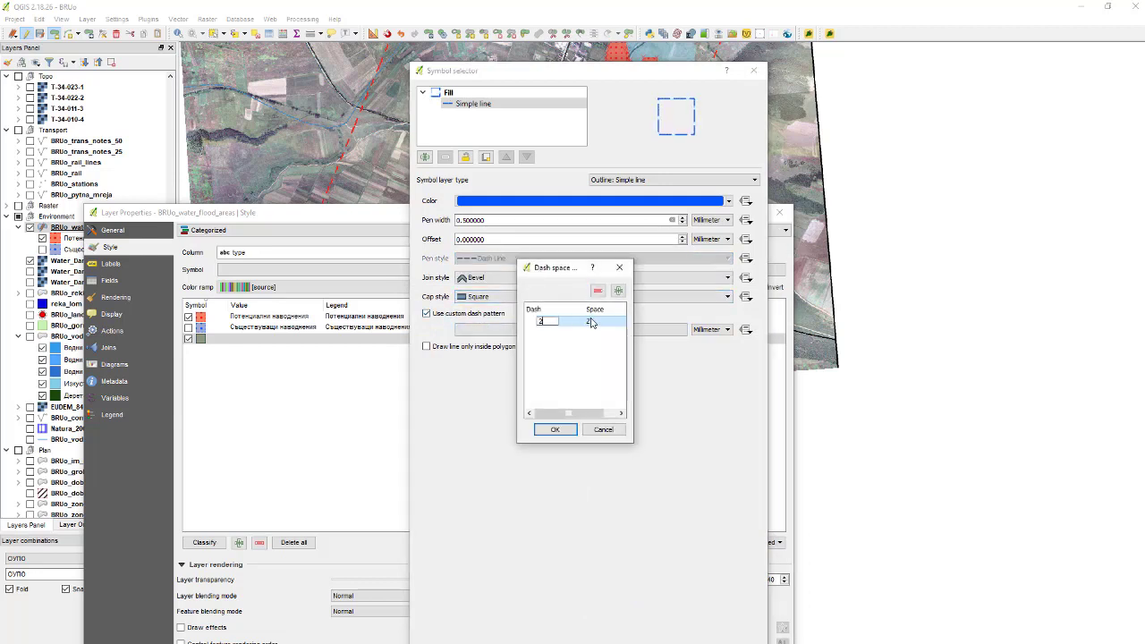
{"action": "type", "text": "2"}
{"action": "left_click", "coordinate": [590, 322]}
{"action": "left_click", "coordinate": [555, 429]}
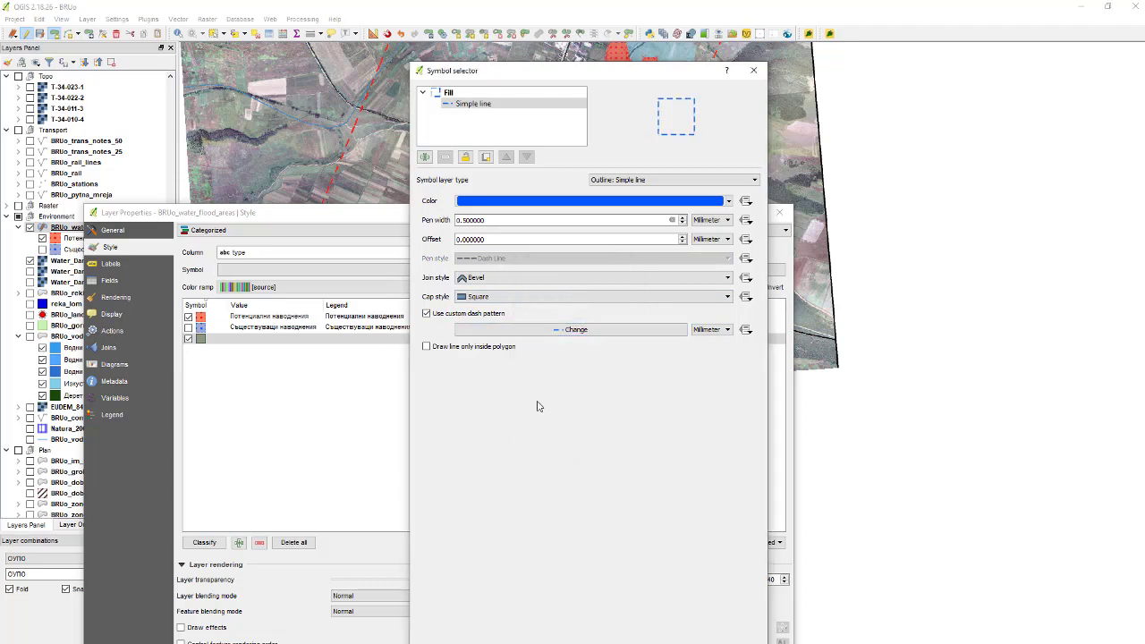
Step: Label the third category 'Граница', then apply the style and close Layer Properties
{"action": "key", "text": "Return"}
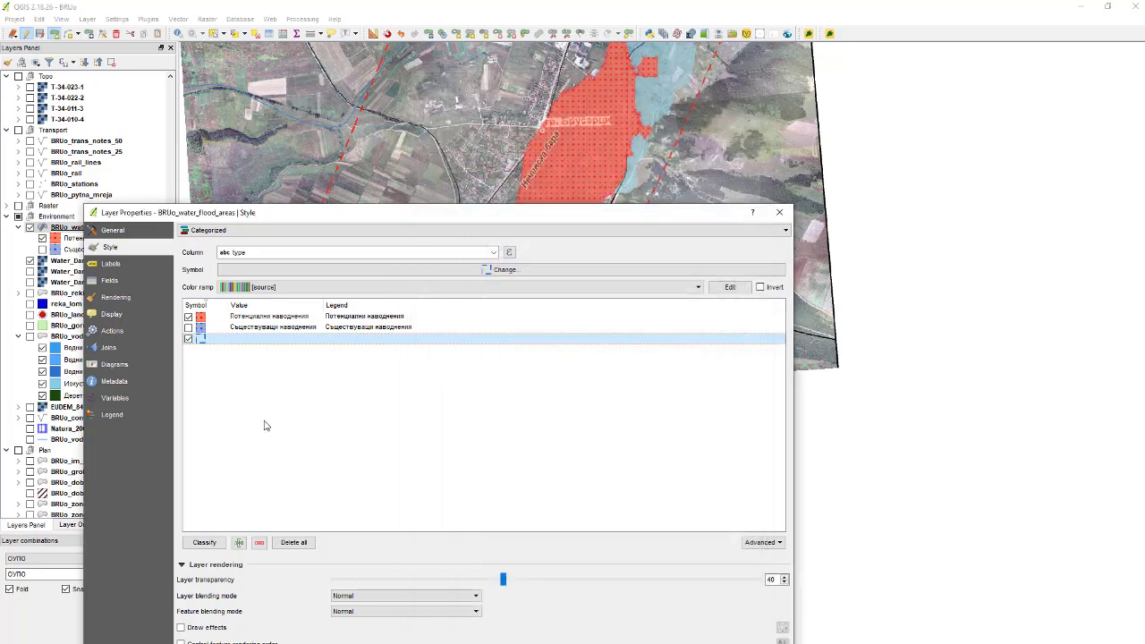
{"action": "double_click", "coordinate": [237, 338]}
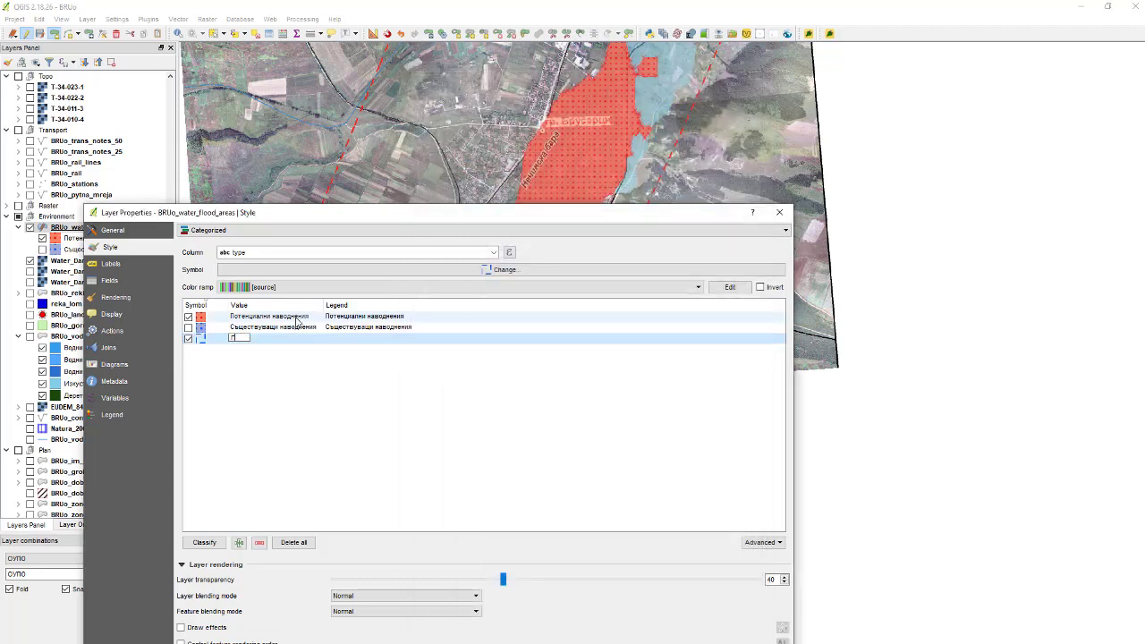
{"action": "double_click", "coordinate": [340, 338]}
{"action": "type", "text": "Гр"}
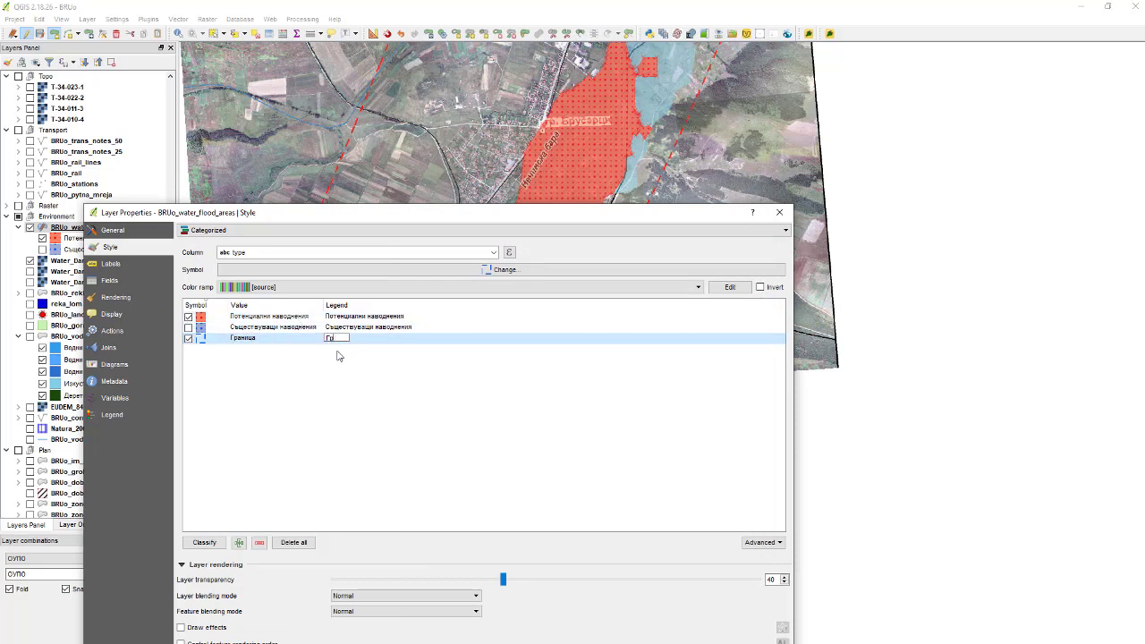
{"action": "type", "text": "аница"}
{"action": "key", "text": "Return"}
{"action": "key", "text": "alt+a"}
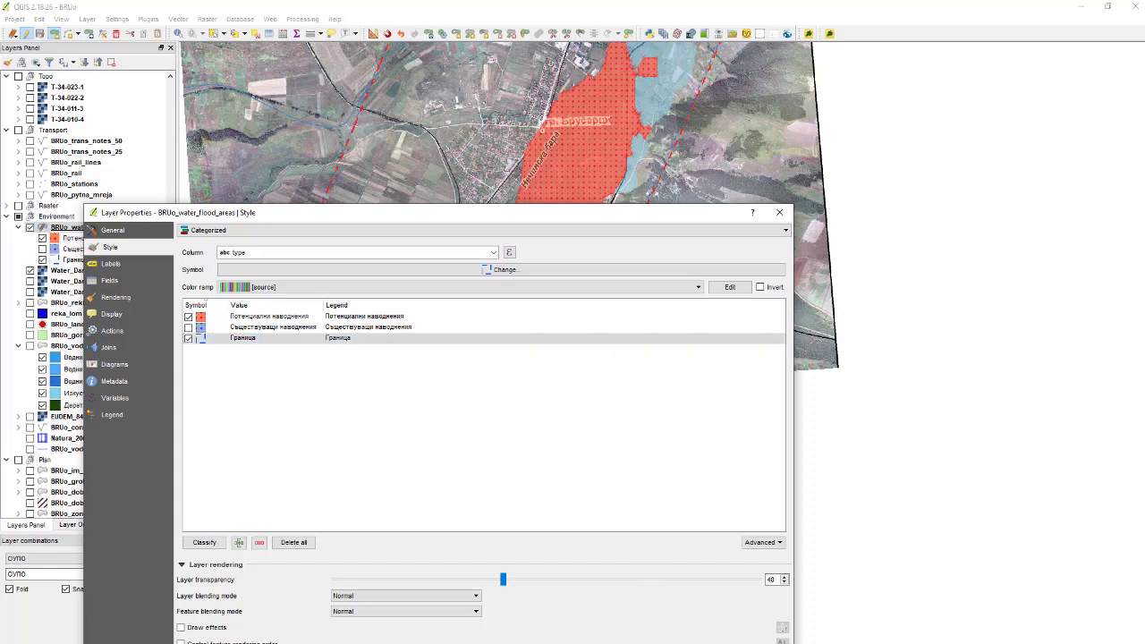
{"action": "key", "text": "Return"}
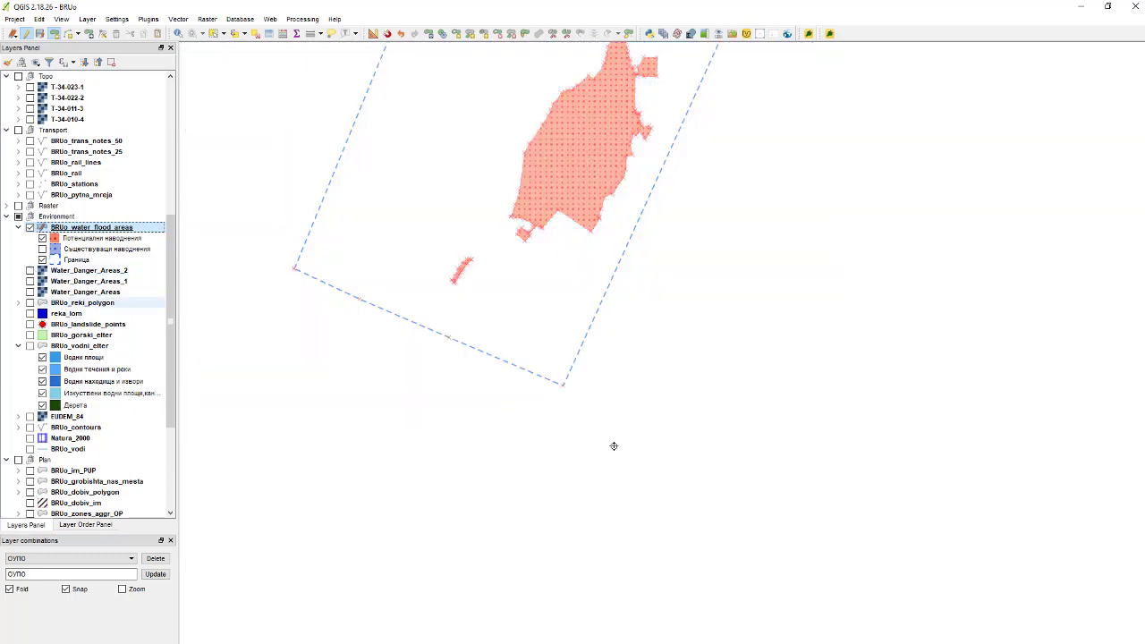
Step: Turn on the Существуващи наводнения category in the Layers panel
{"action": "scroll", "coordinate": [637, 402], "scroll_direction": "down", "scroll_amount": 2}
{"action": "scroll", "coordinate": [677, 509], "scroll_direction": "up", "scroll_amount": 4}
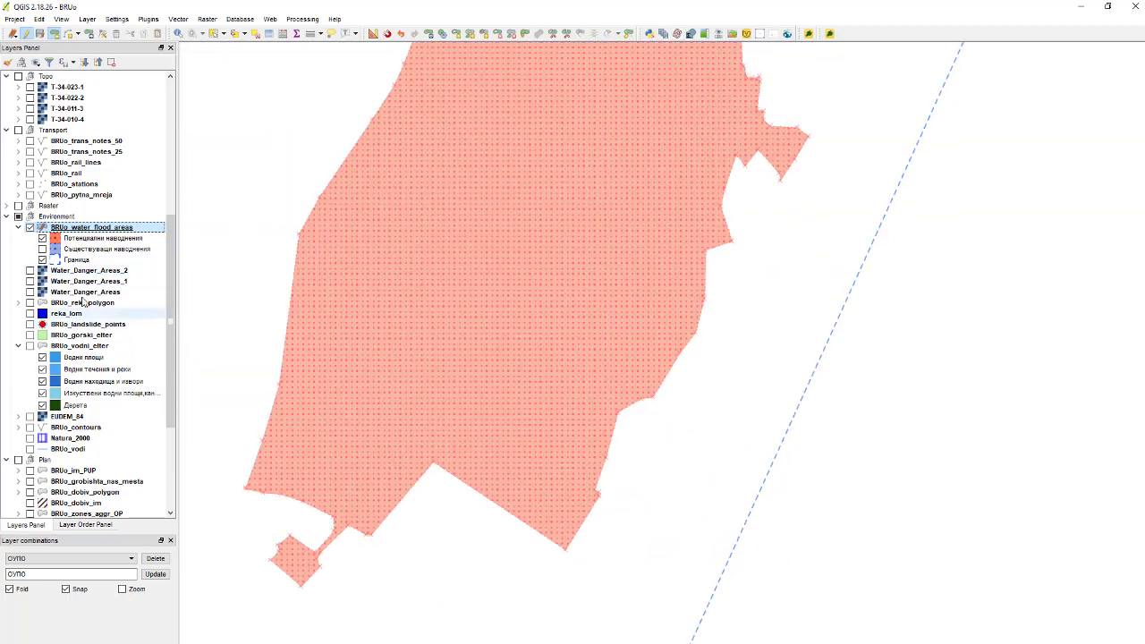
{"action": "left_click", "coordinate": [42, 249]}
{"action": "scroll", "coordinate": [633, 235], "scroll_direction": "down", "scroll_amount": 3}
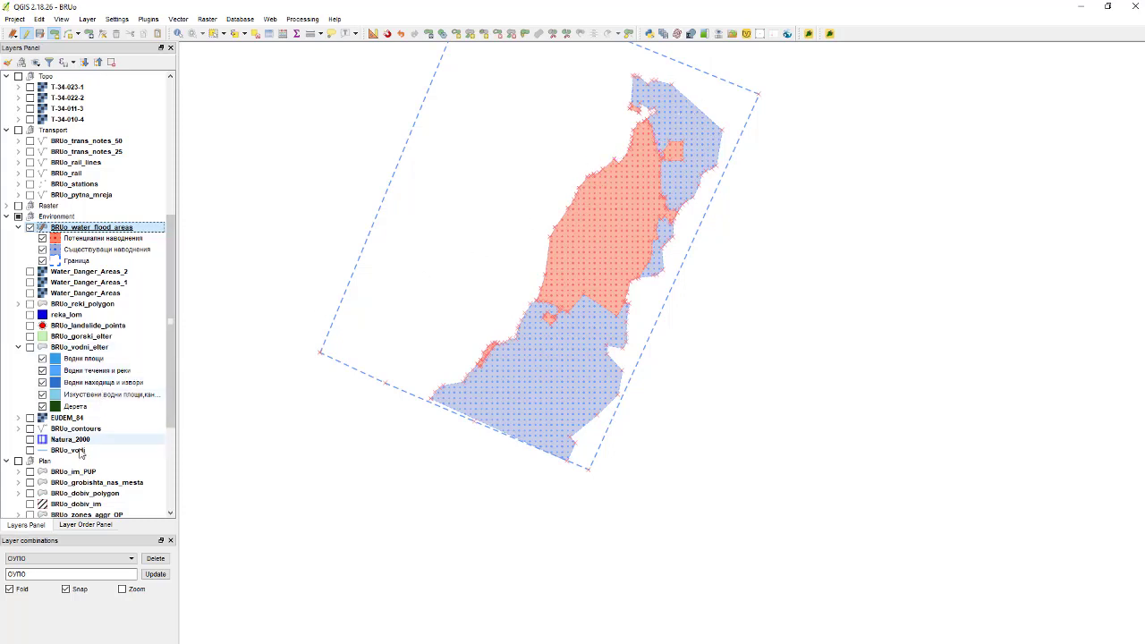
Step: Switch the map to the НКН layer combination
{"action": "left_click", "coordinate": [46, 559]}
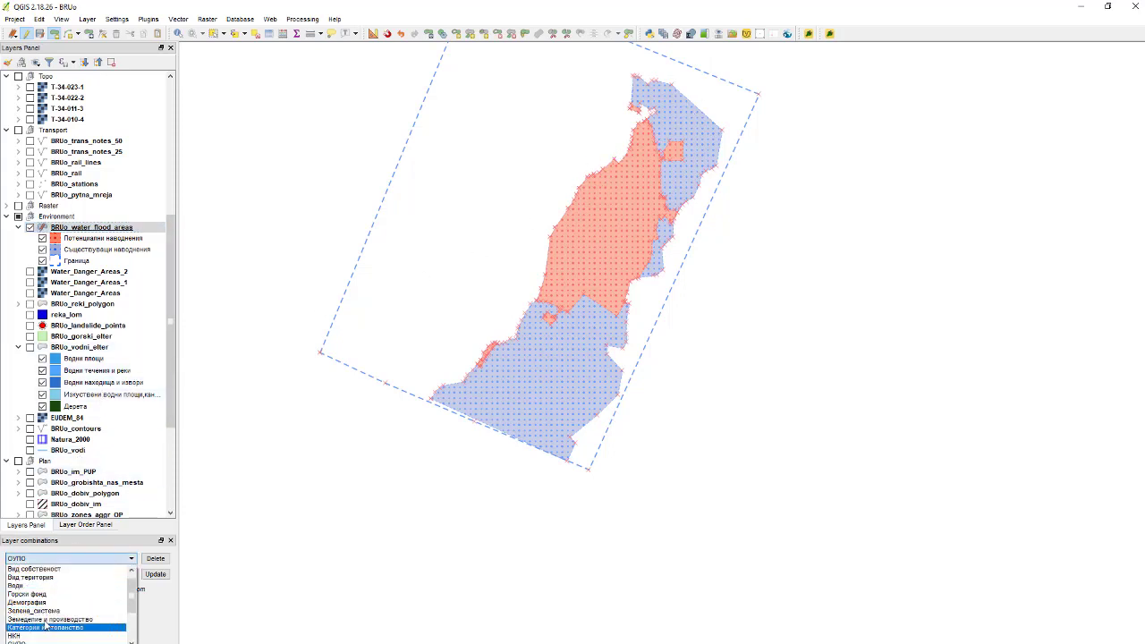
{"action": "scroll", "coordinate": [46, 617], "scroll_direction": "up", "scroll_amount": 1}
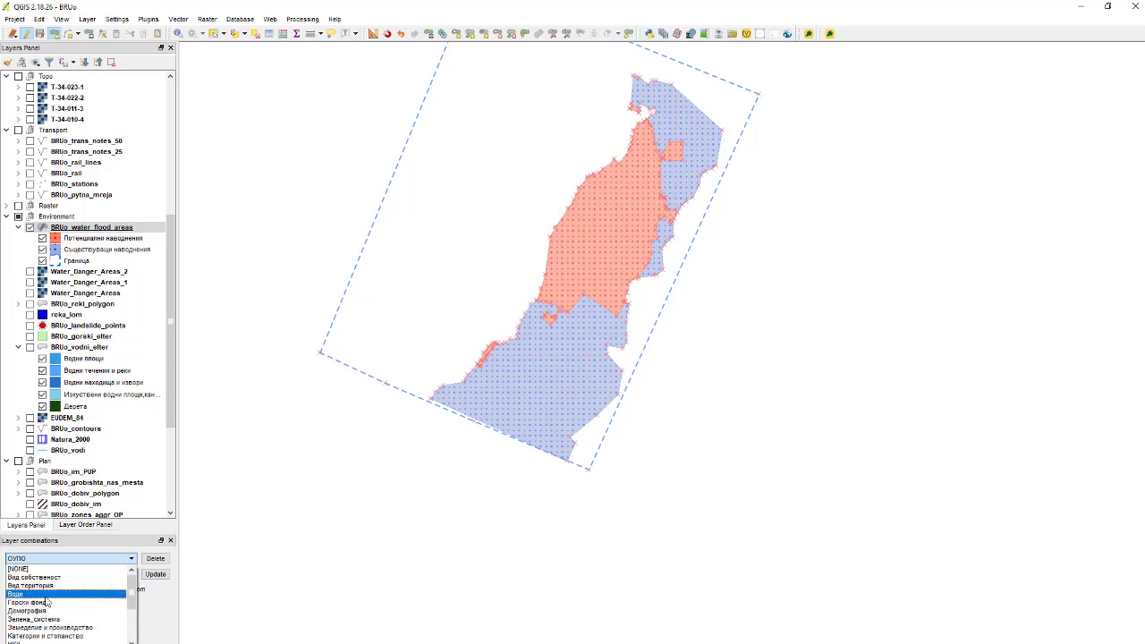
{"action": "scroll", "coordinate": [49, 601], "scroll_direction": "down", "scroll_amount": 3}
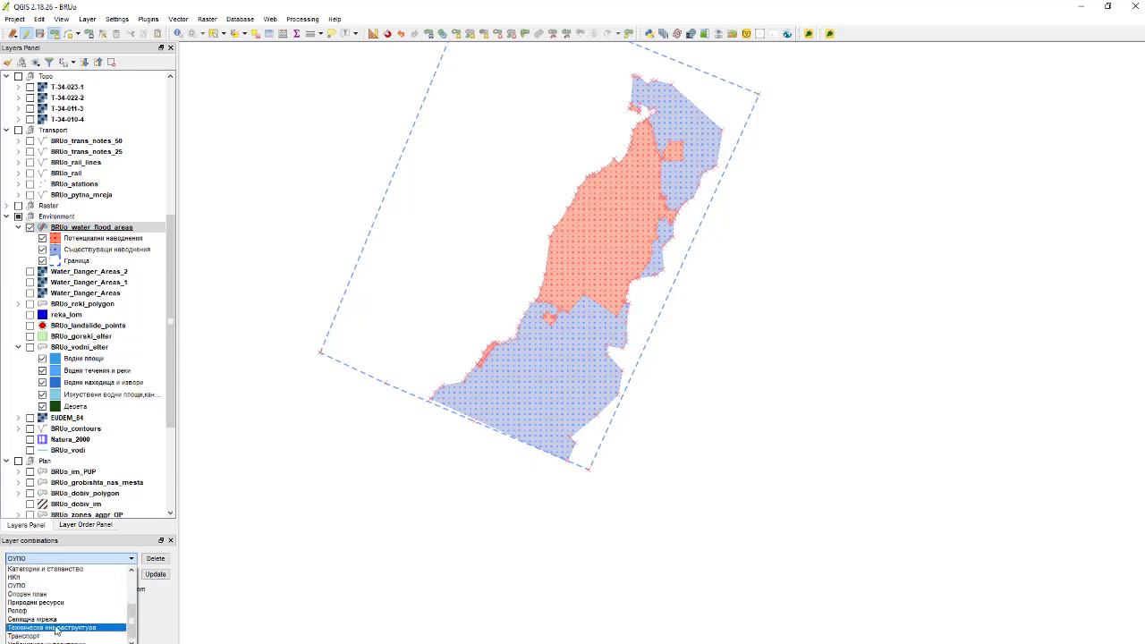
{"action": "scroll", "coordinate": [54, 617], "scroll_direction": "up", "scroll_amount": 2}
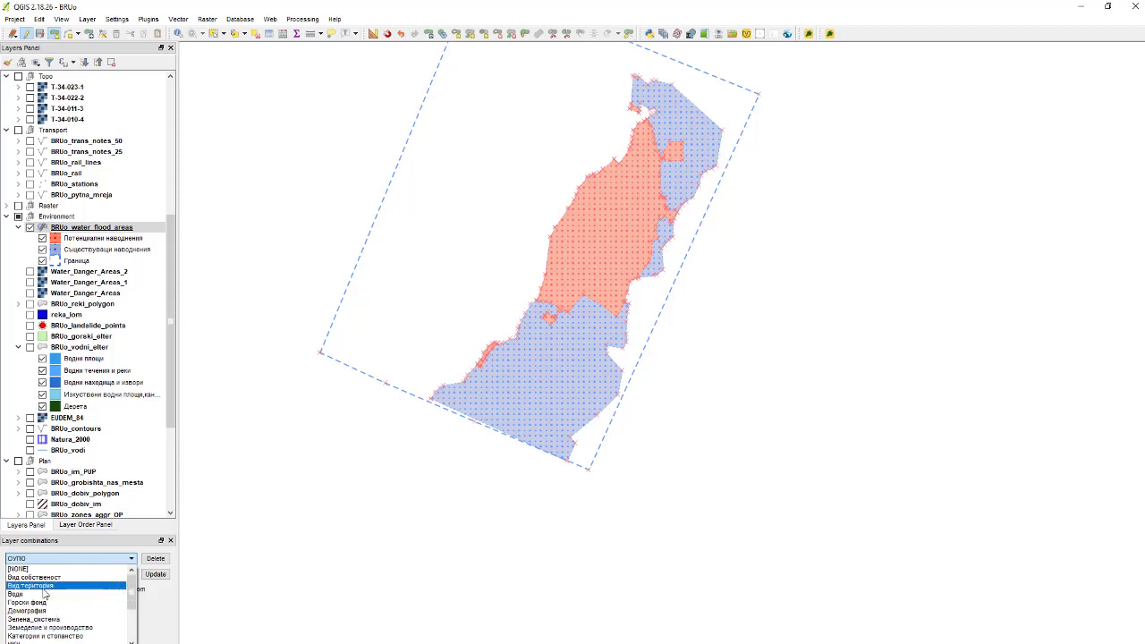
{"action": "left_click", "coordinate": [27, 586]}
{"action": "key", "text": "Up"}
{"action": "key", "text": "Up"}
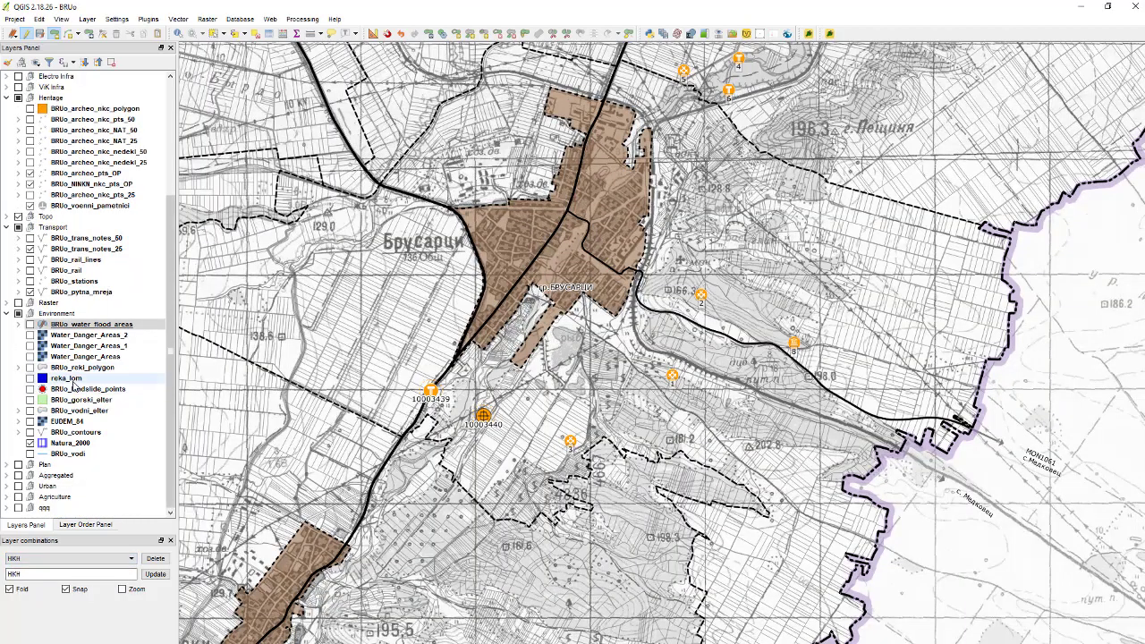
Step: Save edits to BRUo_water_flood_areas, then show the flood areas and landslide points layers
{"action": "left_click", "coordinate": [85, 324]}
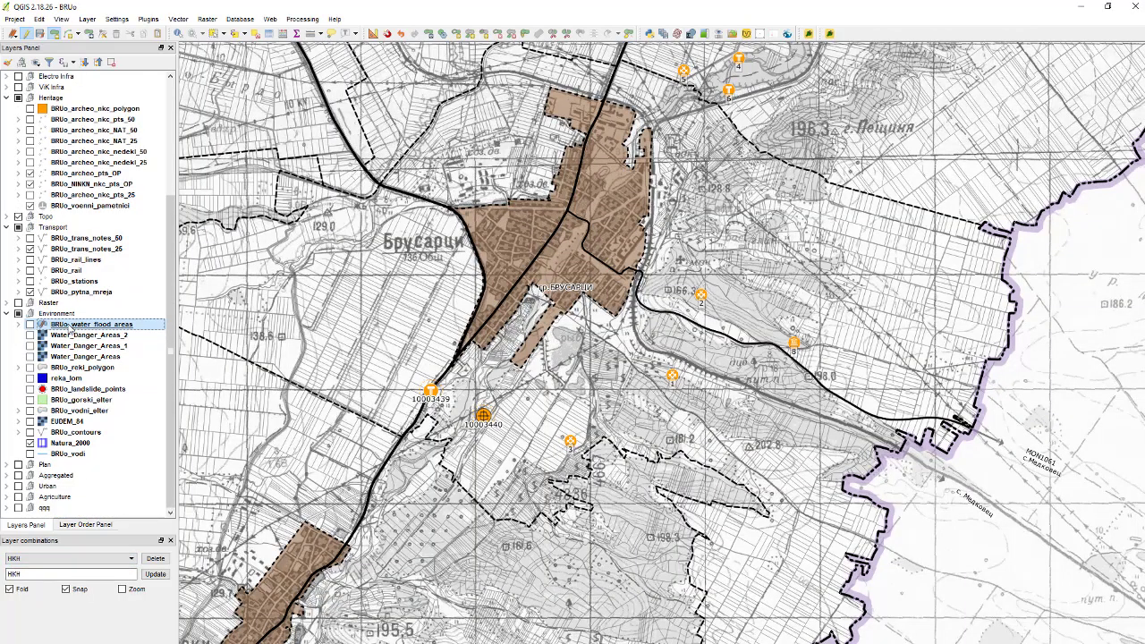
{"action": "left_click", "coordinate": [26, 33]}
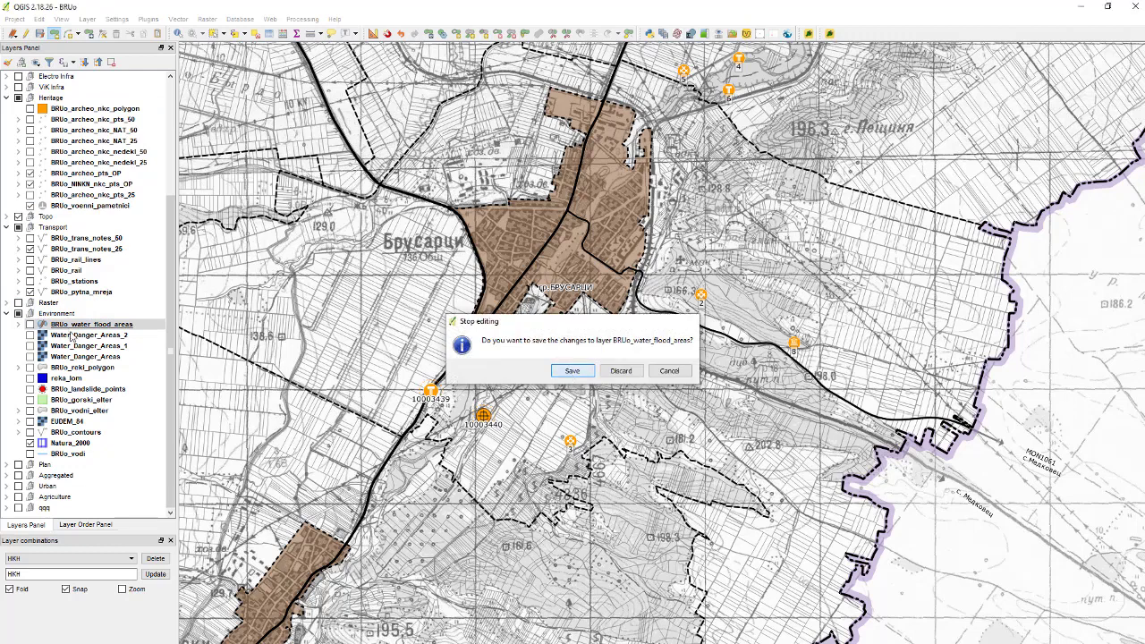
{"action": "key", "text": "Return"}
{"action": "left_click", "coordinate": [31, 324]}
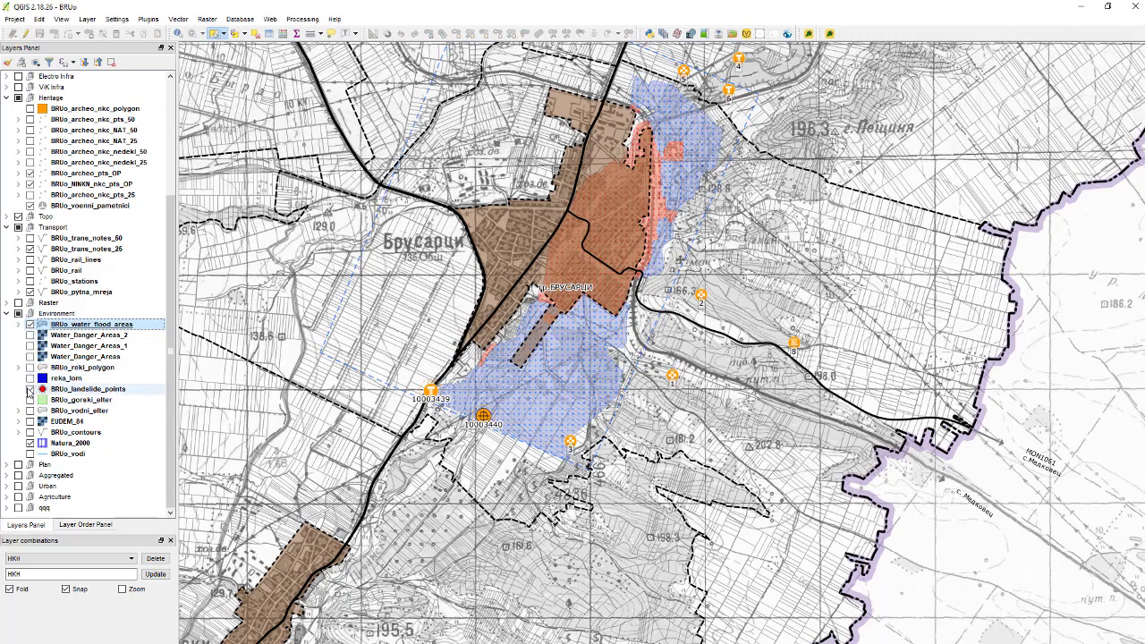
{"action": "left_click", "coordinate": [29, 391]}
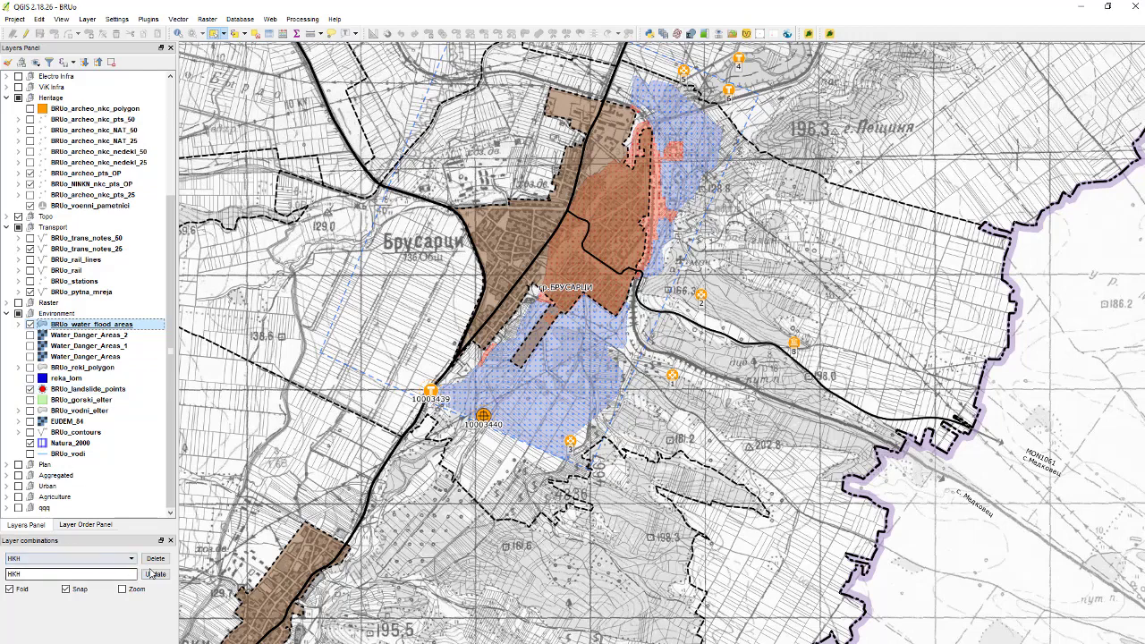
Step: Zoom the map out around Брусарци to show the red and lavender flood zones
{"action": "scroll", "coordinate": [55, 306], "scroll_direction": "up", "scroll_amount": 5}
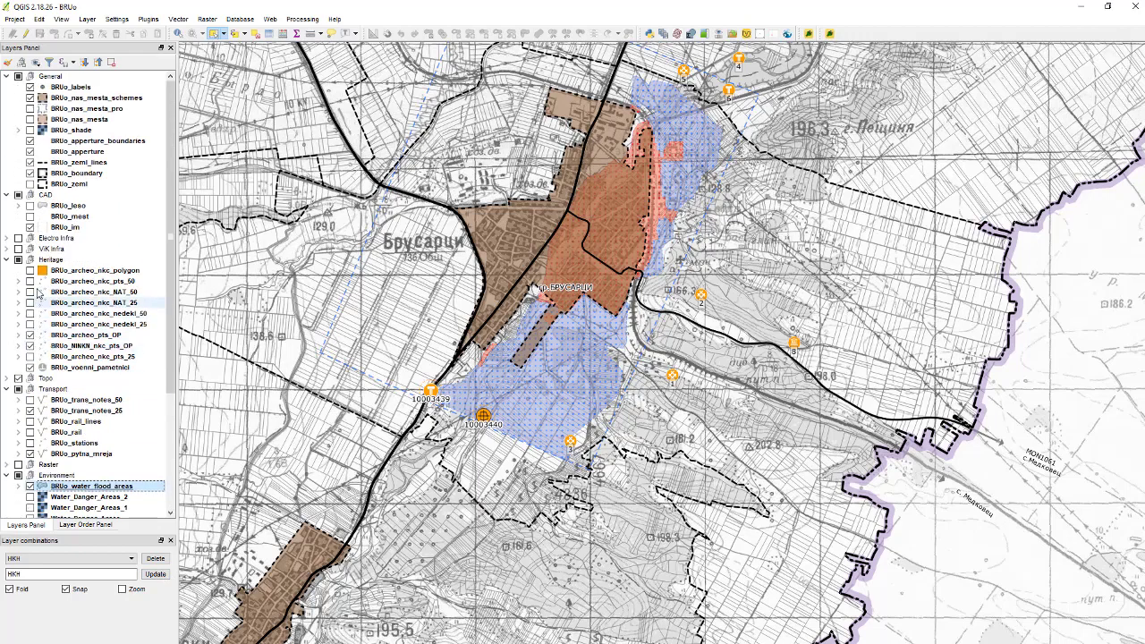
{"action": "scroll", "coordinate": [54, 299], "scroll_direction": "down", "scroll_amount": 5}
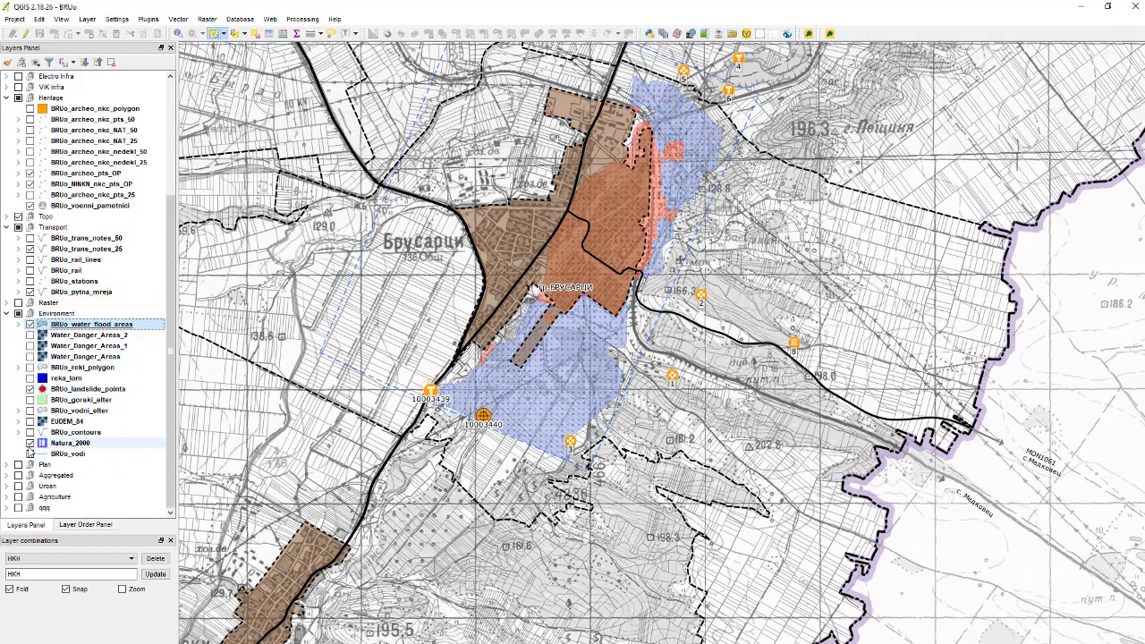
{"action": "scroll", "coordinate": [566, 401], "scroll_direction": "down", "scroll_amount": 3}
{"action": "scroll", "coordinate": [594, 433], "scroll_direction": "up", "scroll_amount": 3}
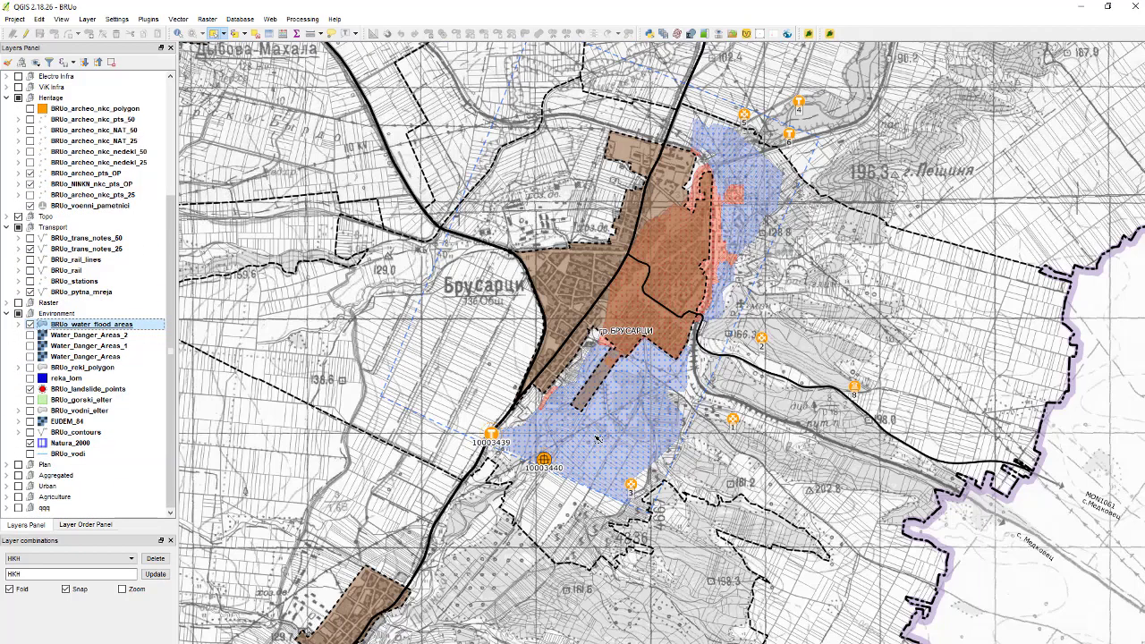
{"action": "scroll", "coordinate": [594, 433], "scroll_direction": "down", "scroll_amount": 2}
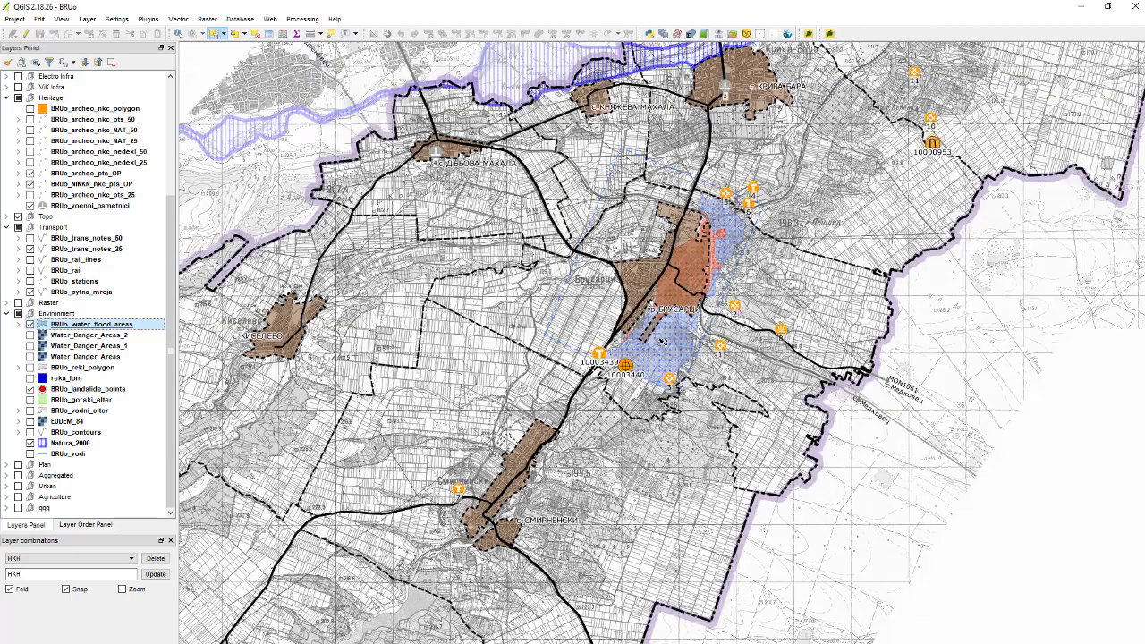